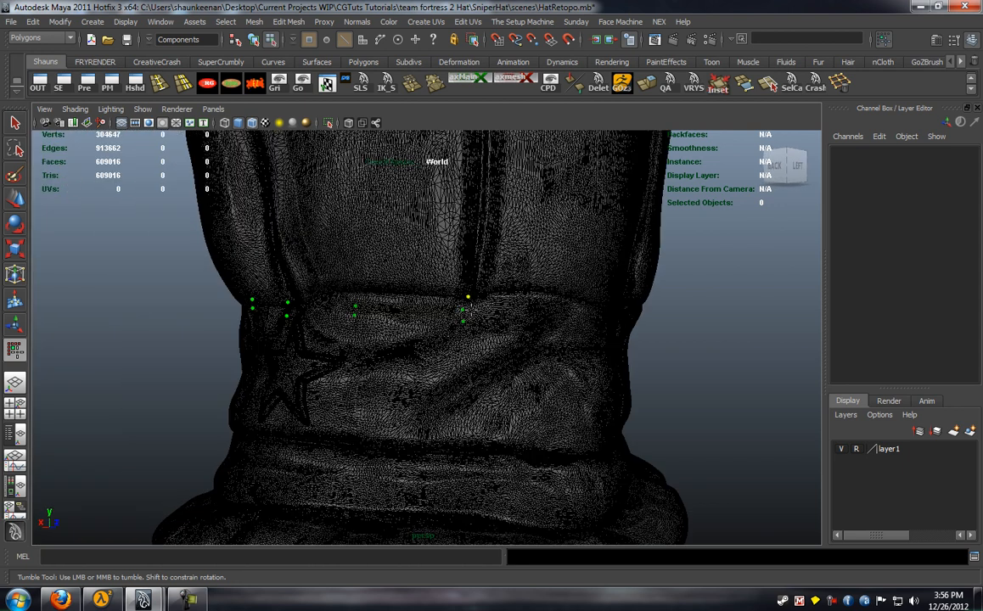
# Fill quads between the placed vertices along the seam at the crown's base, from the back around the right side
pyautogui.keyDown('alt'); pyautogui.moveTo(468, 307); pyautogui.dragTo(500, 303); pyautogui.keyUp('alt')
pyautogui.keyDown('shift'); pyautogui.click(406, 310); pyautogui.keyUp('shift')
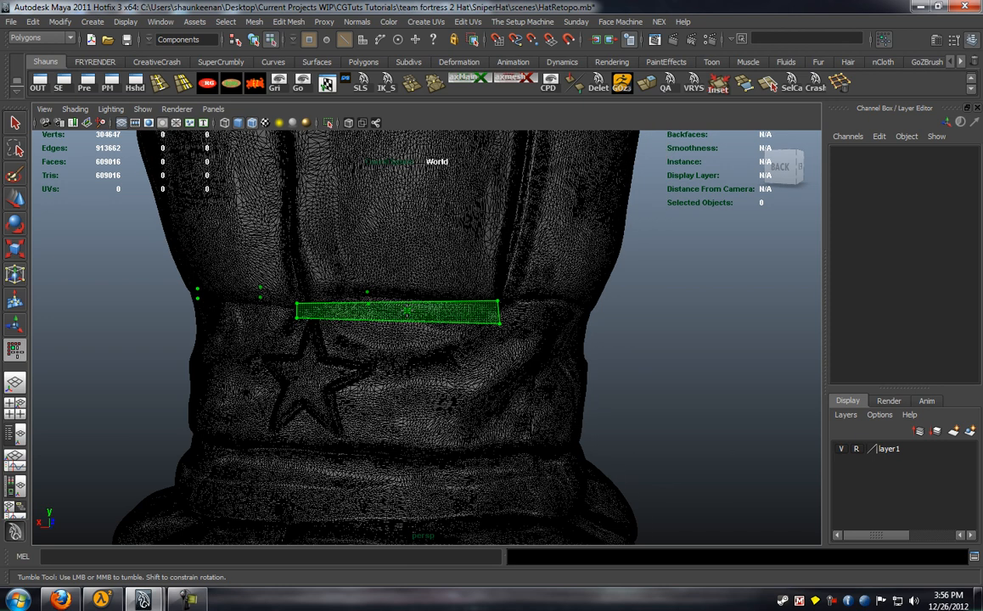
pyautogui.keyDown('alt'); pyautogui.moveTo(406, 311); pyautogui.dragTo(362, 343); pyautogui.keyUp('alt')
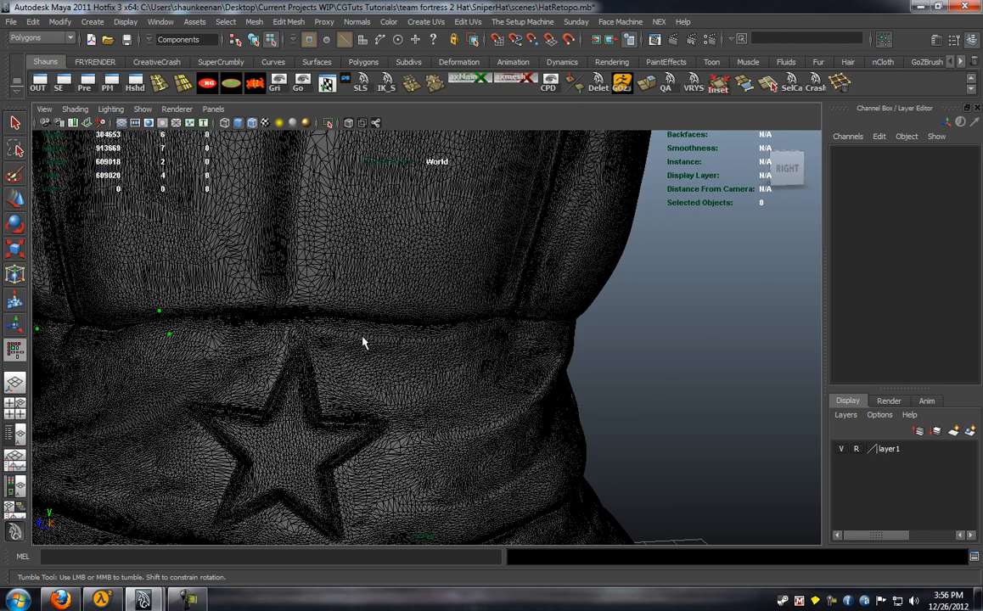
pyautogui.keyDown('shift'); pyautogui.click(341, 328); pyautogui.keyUp('shift')
pyautogui.keyDown('alt'); pyautogui.moveTo(279, 348); pyautogui.dragTo(366, 346); pyautogui.keyUp('alt')
pyautogui.keyDown('alt'); pyautogui.moveTo(366, 346); pyautogui.dragTo(434, 325, button='middle'); pyautogui.keyUp('alt')
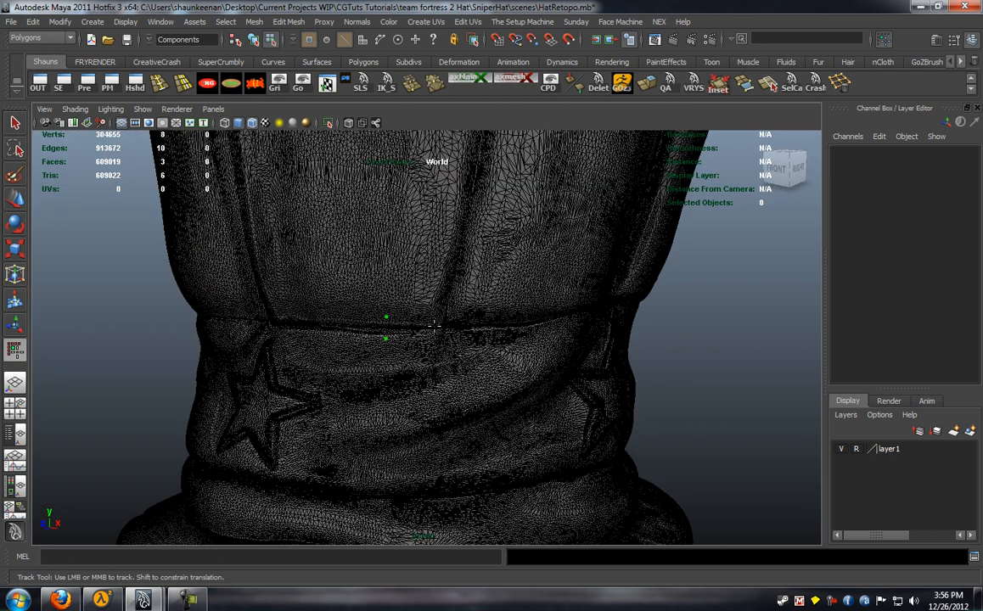
# Continue the narrow band of quads along the crown's base seam across the front of the hat
pyautogui.keyDown('shift'); pyautogui.click(443, 333); pyautogui.keyUp('shift')
pyautogui.keyDown('alt'); pyautogui.moveTo(450, 336); pyautogui.dragTo(567, 312); pyautogui.keyUp('alt')
pyautogui.keyDown('shift'); pyautogui.click(503, 324); pyautogui.keyUp('shift')
pyautogui.click(568, 313)
pyautogui.keyDown('shift'); pyautogui.click(611, 323); pyautogui.keyUp('shift')
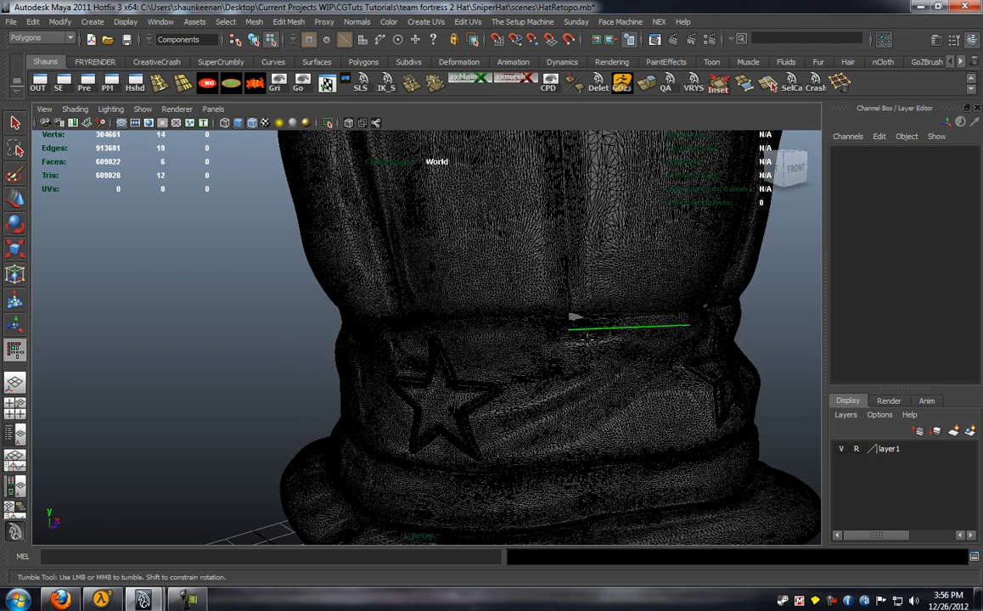
pyautogui.keyDown('alt'); pyautogui.moveTo(611, 322); pyautogui.dragTo(606, 331); pyautogui.keyUp('alt')
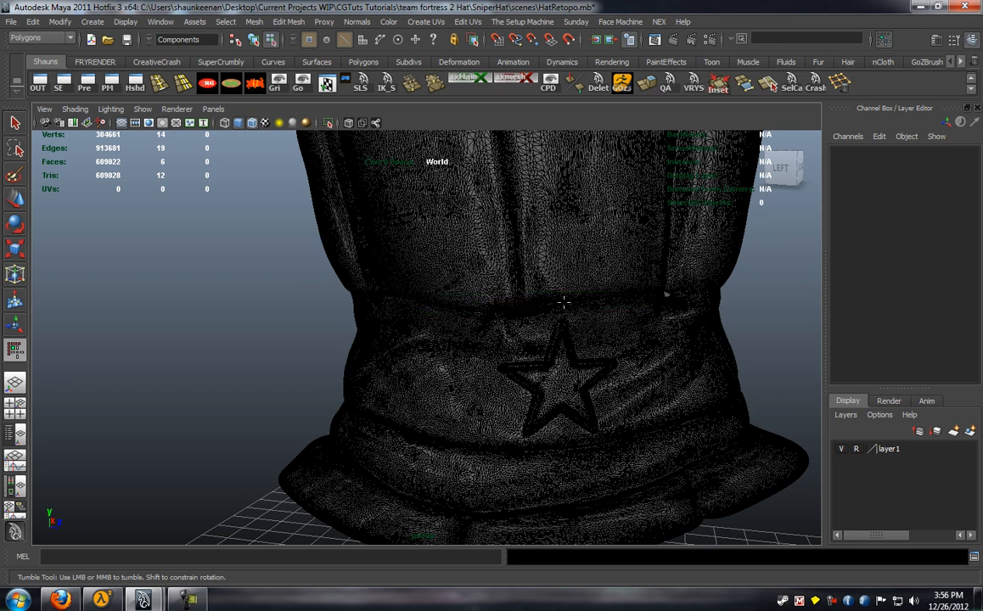
# Close the base-seam band around the left side and back, placing the missing vertices and filling the remaining quads
pyautogui.keyDown('shift'); pyautogui.click(605, 303); pyautogui.keyUp('shift')
pyautogui.keyDown('alt'); pyautogui.moveTo(559, 324); pyautogui.dragTo(509, 313); pyautogui.keyUp('alt')
pyautogui.click(493, 298)
pyautogui.click(495, 320)
pyautogui.keyDown('shift'); pyautogui.click(533, 304); pyautogui.keyUp('shift')
pyautogui.keyDown('shift'); pyautogui.click(523, 309); pyautogui.keyUp('shift')
# Toggle the viewport's Wireframe on Shaded display option
pyautogui.click(74, 109)
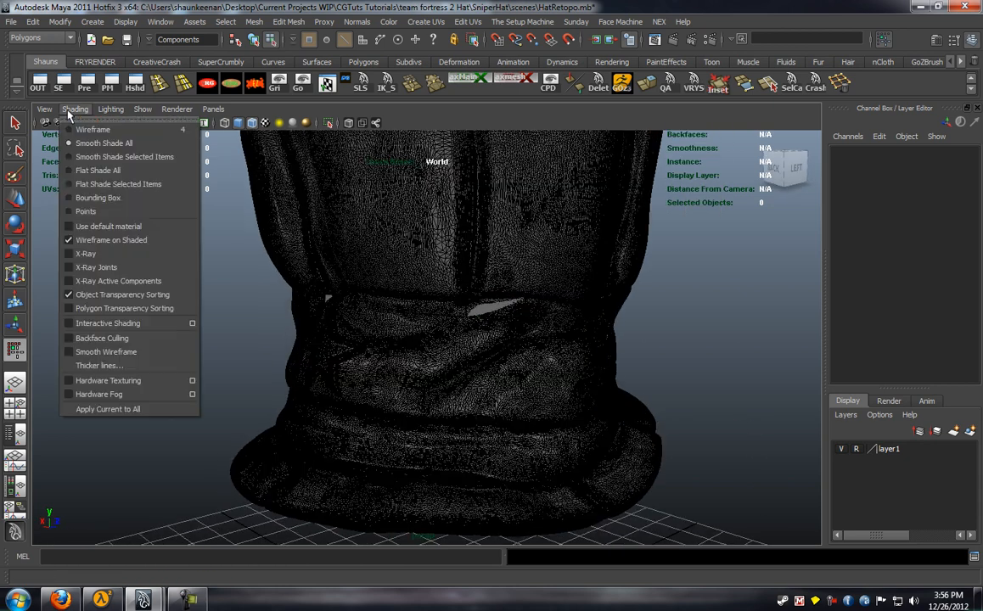
pyautogui.click(102, 234)
pyautogui.keyDown('alt'); pyautogui.moveTo(96, 251); pyautogui.dragTo(418, 328); pyautogui.keyUp('alt')
pyautogui.keyDown('alt'); pyautogui.moveTo(309, 296); pyautogui.dragTo(384, 318); pyautogui.keyUp('alt')
pyautogui.keyDown('alt'); pyautogui.moveTo(382, 357); pyautogui.dragTo(550, 274); pyautogui.keyUp('alt')
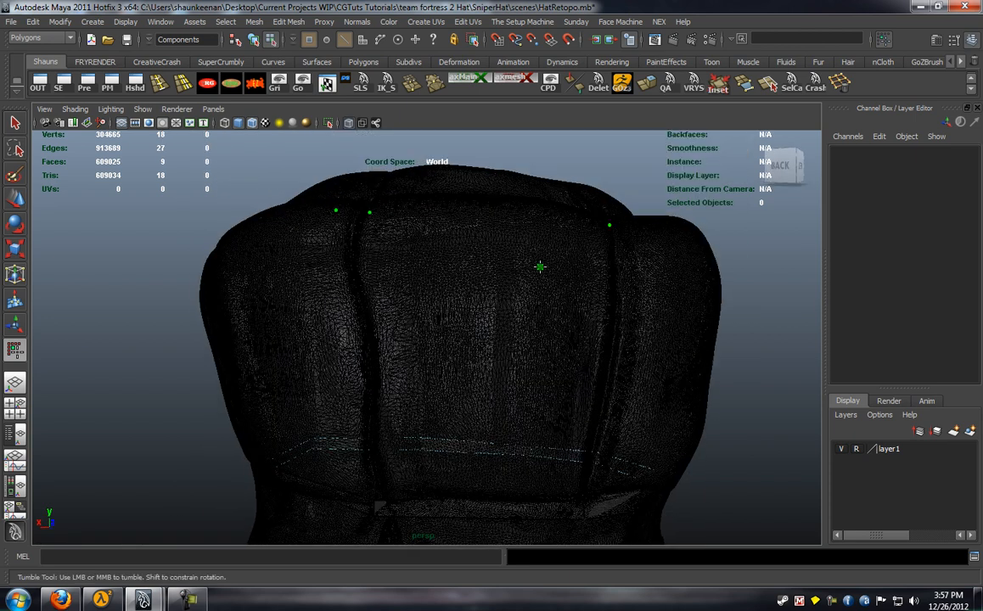
# Fill quads on the crown's back panel and around its seams, working from the upper edge down to the base band
pyautogui.keyDown('shift'); pyautogui.click(478, 357); pyautogui.keyUp('shift')
pyautogui.keyDown('alt'); pyautogui.moveTo(478, 358); pyautogui.dragTo(496, 320); pyautogui.keyUp('alt')
pyautogui.keyDown('shift'); pyautogui.click(506, 316); pyautogui.keyUp('shift')
pyautogui.keyDown('alt'); pyautogui.moveTo(501, 384); pyautogui.dragTo(381, 290); pyautogui.keyUp('alt')
pyautogui.keyDown('shift'); pyautogui.click(527, 410); pyautogui.keyUp('shift')
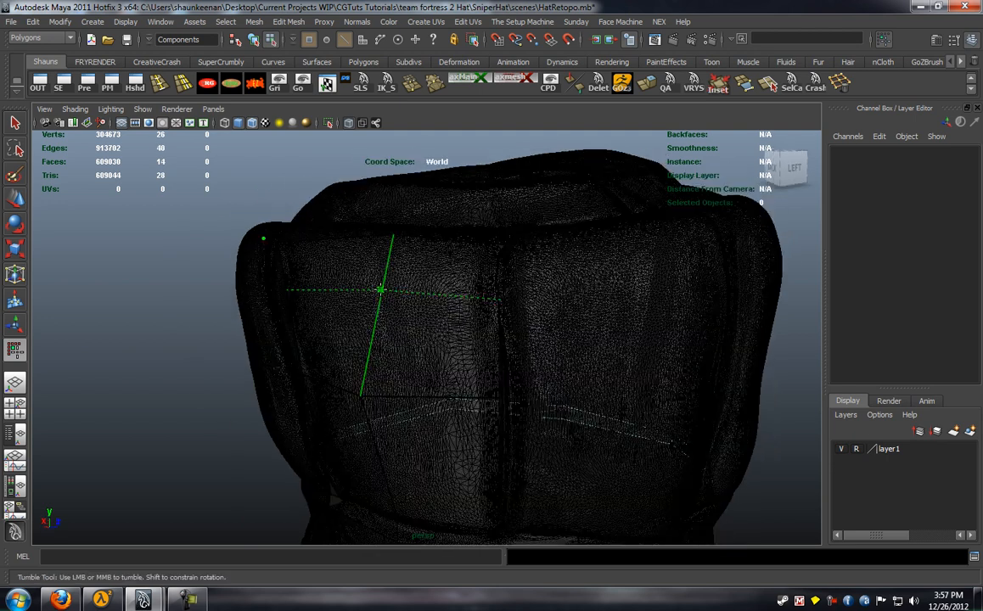
pyautogui.keyDown('shift'); pyautogui.click(385, 346); pyautogui.keyUp('shift')
pyautogui.keyDown('alt'); pyautogui.moveTo(385, 347); pyautogui.dragTo(315, 314); pyautogui.keyUp('alt')
pyautogui.keyDown('shift'); pyautogui.click(411, 277); pyautogui.keyUp('shift')
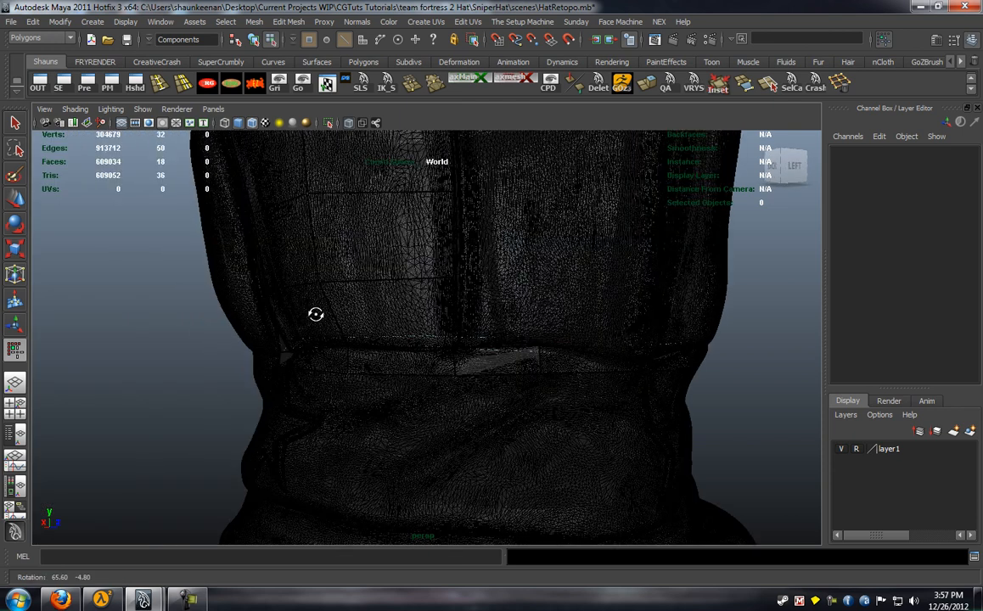
# Extend the quad grid past the back-left seam, adding a vertex and filling the adjoining quads above the base band
pyautogui.keyDown('alt'); pyautogui.moveTo(315, 314); pyautogui.dragTo(367, 342, button='middle'); pyautogui.keyUp('alt')
pyautogui.keyDown('alt'); pyautogui.moveTo(367, 341); pyautogui.dragTo(405, 308); pyautogui.keyUp('alt')
pyautogui.moveTo(406, 308)
pyautogui.keyDown('alt'); pyautogui.mouseDown(button='middle')
pyautogui.moveTo(410, 344)
pyautogui.moveTo(413, 296)
pyautogui.mouseUp(button='middle'); pyautogui.keyUp('alt')
pyautogui.keyDown('alt'); pyautogui.moveTo(413, 296); pyautogui.dragTo(414, 237); pyautogui.keyUp('alt')
pyautogui.click(415, 236)
pyautogui.keyDown('shift'); pyautogui.click(404, 288); pyautogui.keyUp('shift')
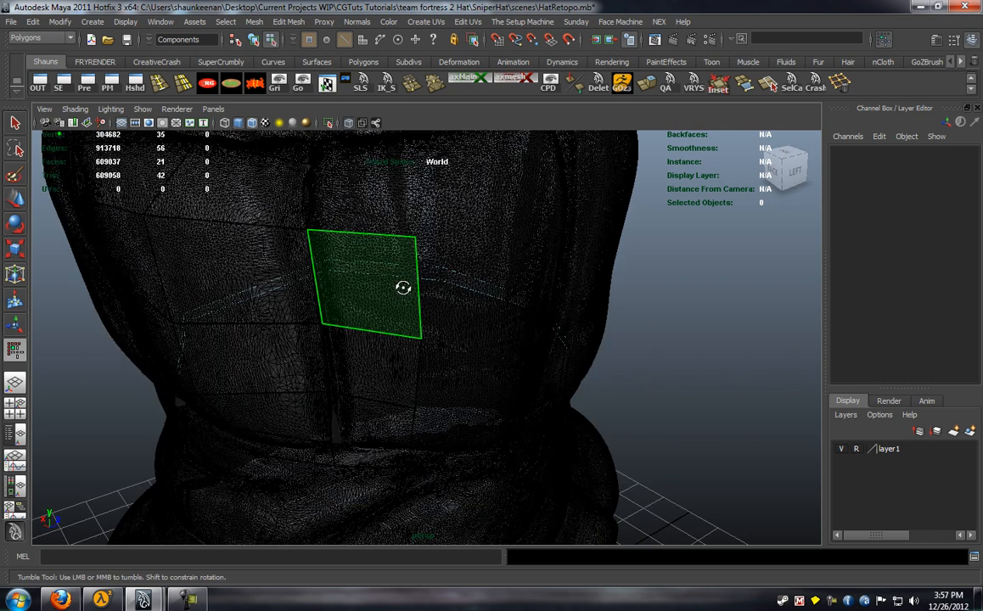
pyautogui.keyDown('alt'); pyautogui.moveTo(403, 288); pyautogui.dragTo(403, 245); pyautogui.keyUp('alt')
pyautogui.keyDown('shift'); pyautogui.click(396, 289); pyautogui.keyUp('shift')
# Extend the quads over the crown's upper edge and fill the upper rows of the left side panel
pyautogui.keyDown('alt'); pyautogui.moveTo(395, 288); pyautogui.dragTo(355, 337); pyautogui.keyUp('alt')
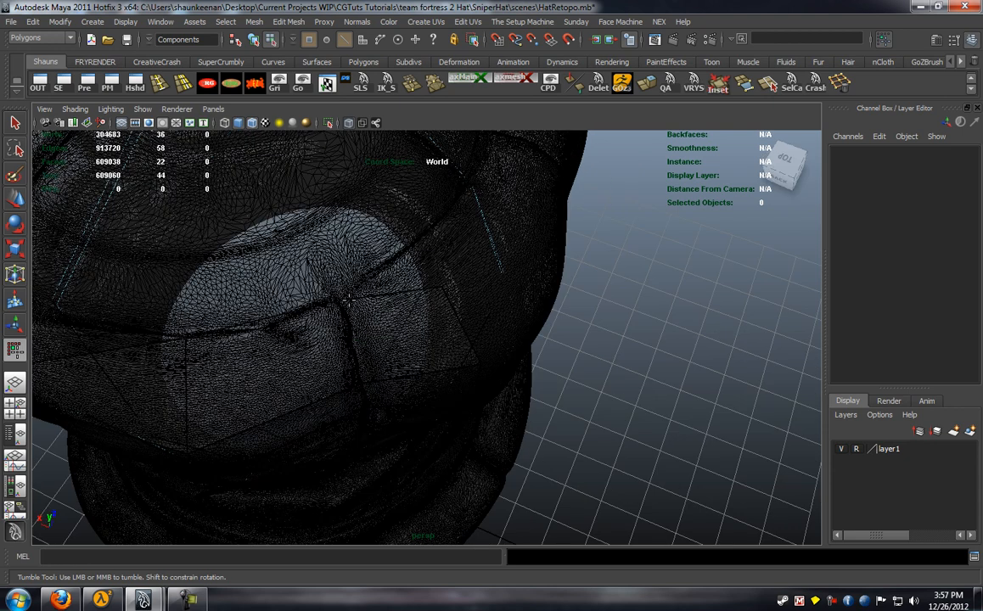
pyautogui.keyDown('alt'); pyautogui.moveTo(375, 217); pyautogui.dragTo(313, 341); pyautogui.keyUp('alt')
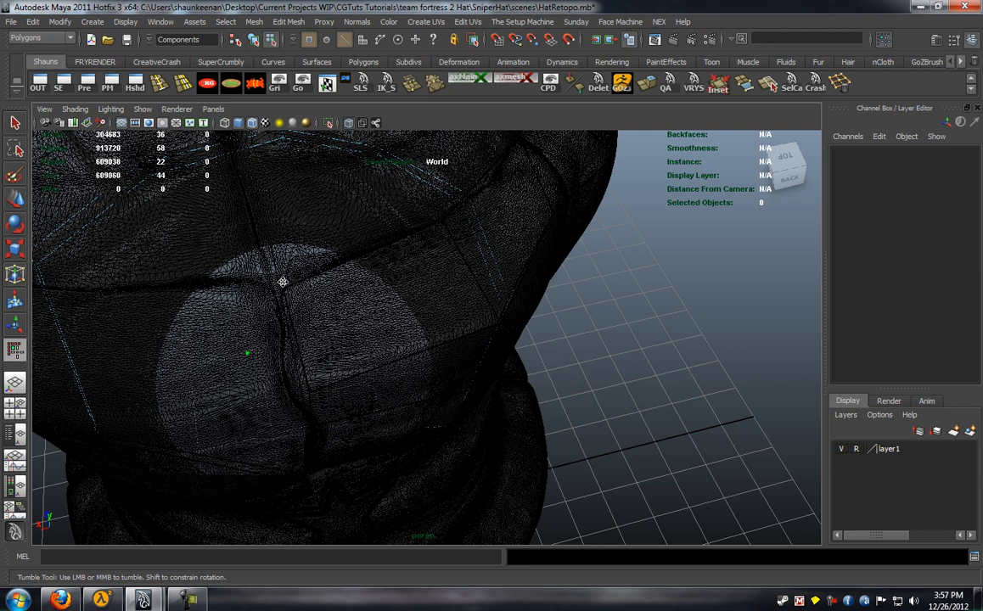
pyautogui.keyDown('alt'); pyautogui.moveTo(281, 278); pyautogui.dragTo(481, 317); pyautogui.keyUp('alt')
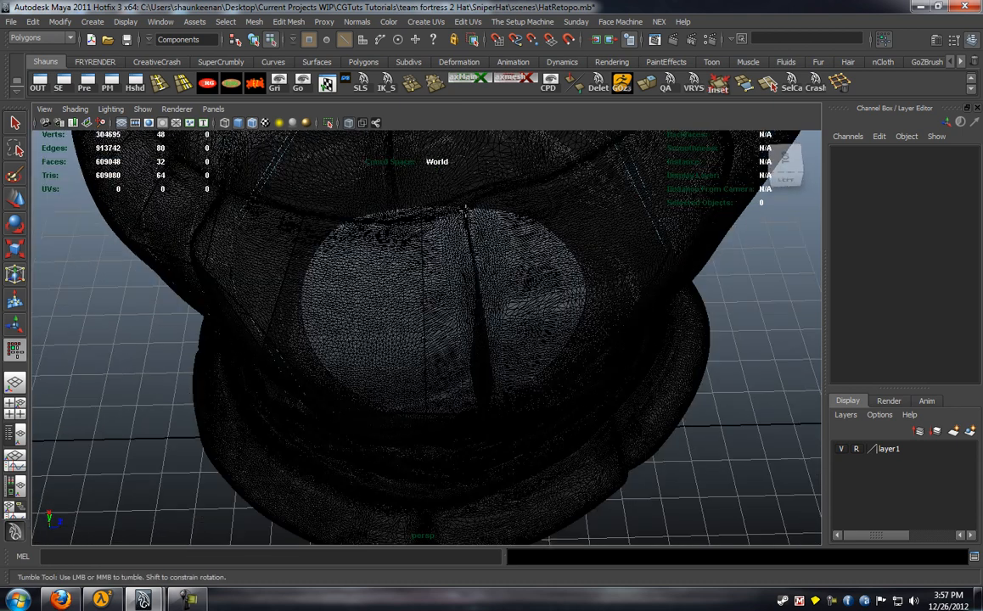
pyautogui.click(483, 330)
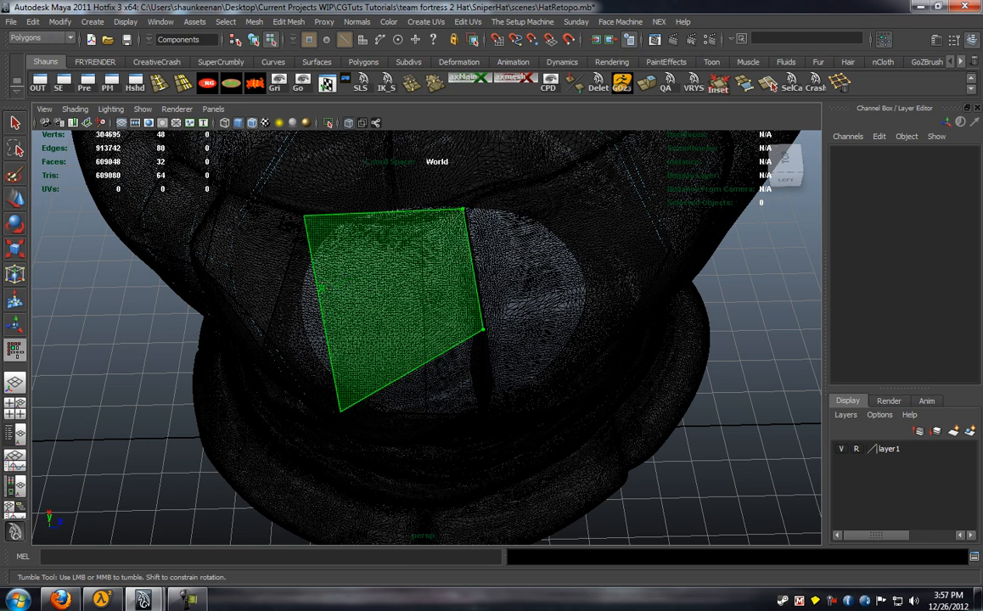
pyautogui.moveTo(314, 308)
pyautogui.keyDown('alt'); pyautogui.mouseDown()
pyautogui.moveTo(401, 212)
pyautogui.moveTo(439, 256)
pyautogui.moveTo(319, 307)
pyautogui.moveTo(402, 281)
pyautogui.moveTo(402, 296)
pyautogui.moveTo(308, 299)
pyautogui.mouseUp(); pyautogui.keyUp('alt')
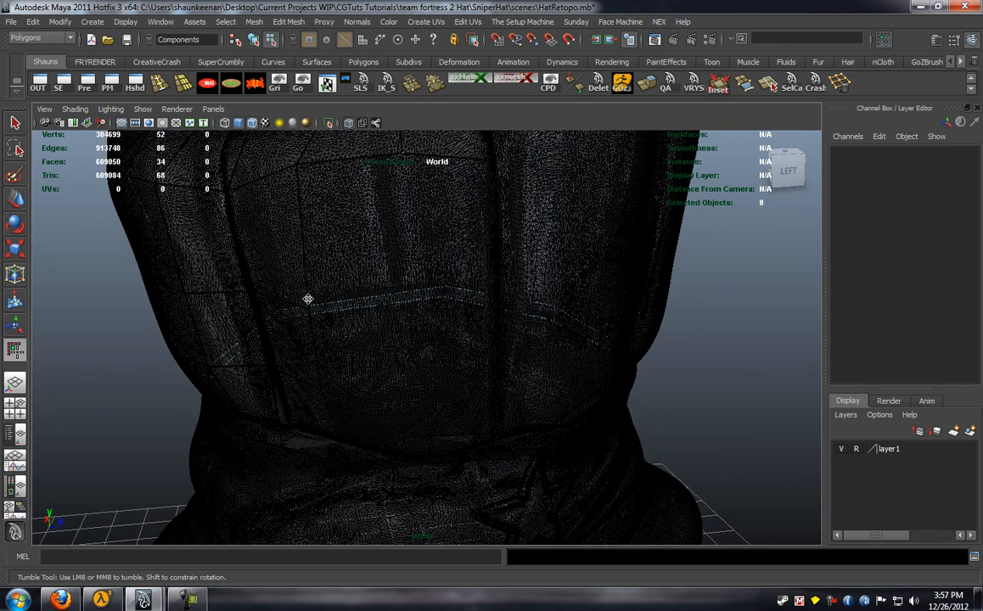
pyautogui.keyDown('shift'); pyautogui.click(360, 240); pyautogui.keyUp('shift')
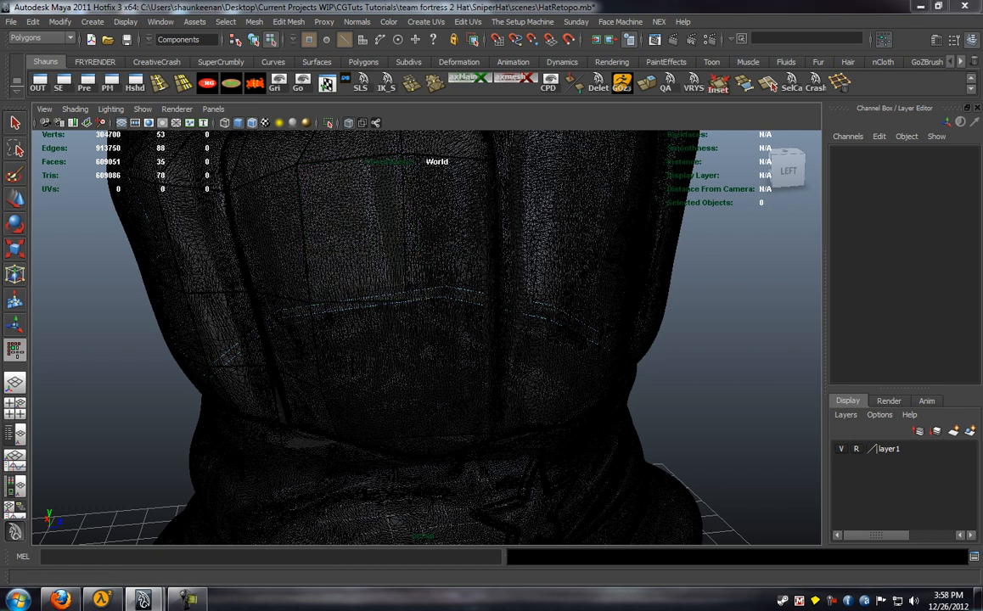
pyautogui.keyDown('alt'); pyautogui.moveTo(500, 288); pyautogui.dragTo(435, 317); pyautogui.keyUp('alt')
pyautogui.keyDown('shift'); pyautogui.click(490, 312); pyautogui.keyUp('shift')
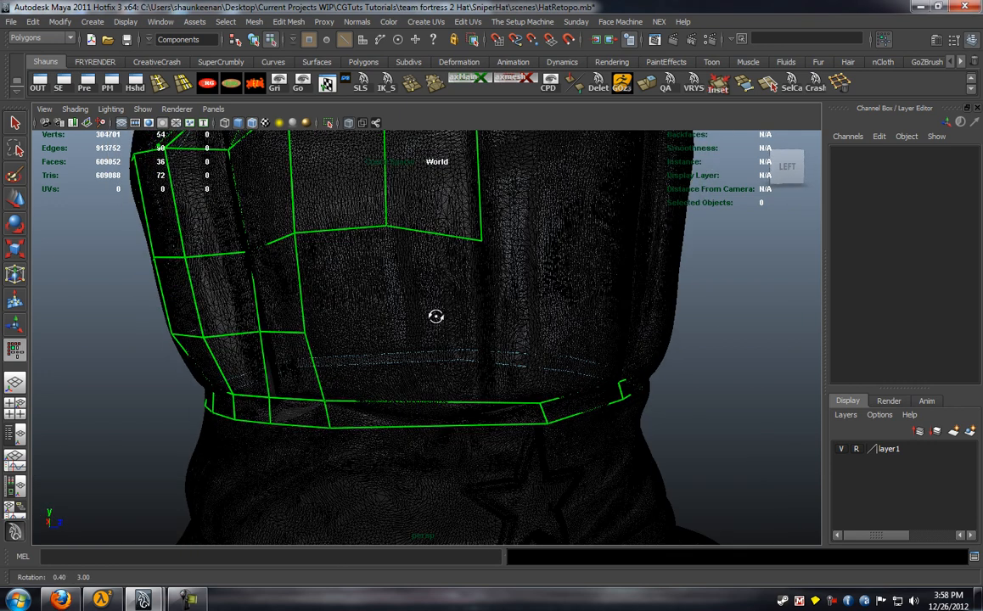
# Insert two vertical edges into the long base-band quad below the left side panel
pyautogui.click(401, 405)
pyautogui.click(490, 406)
pyautogui.keyDown('alt'); pyautogui.moveTo(490, 407); pyautogui.dragTo(410, 378); pyautogui.keyUp('alt')
# Move the new base-band vertices below the left side panel downward to follow the seam
pyautogui.scroll(5, 407, 355)
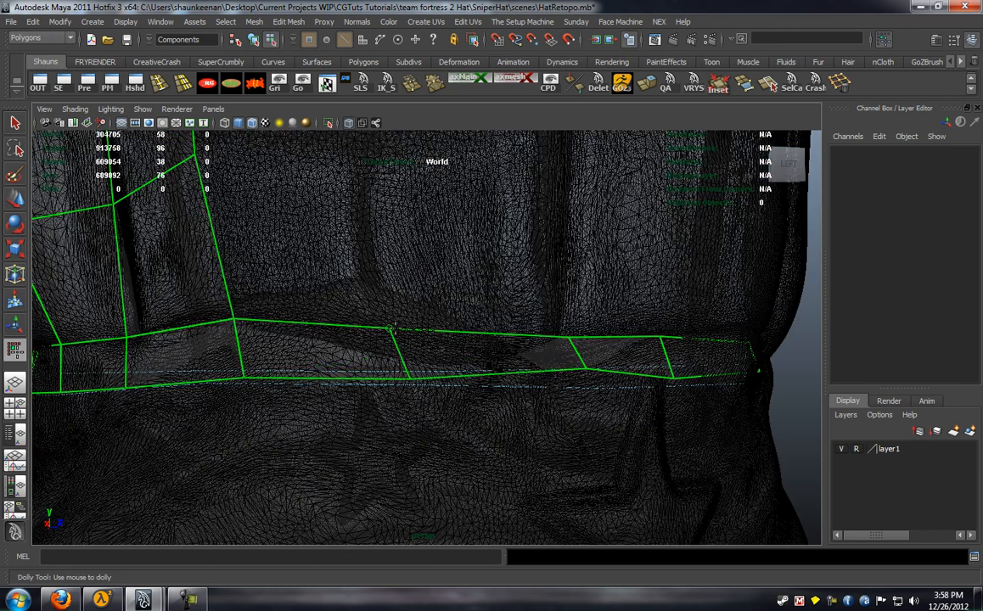
pyautogui.moveTo(390, 328); pyautogui.dragTo(396, 348)
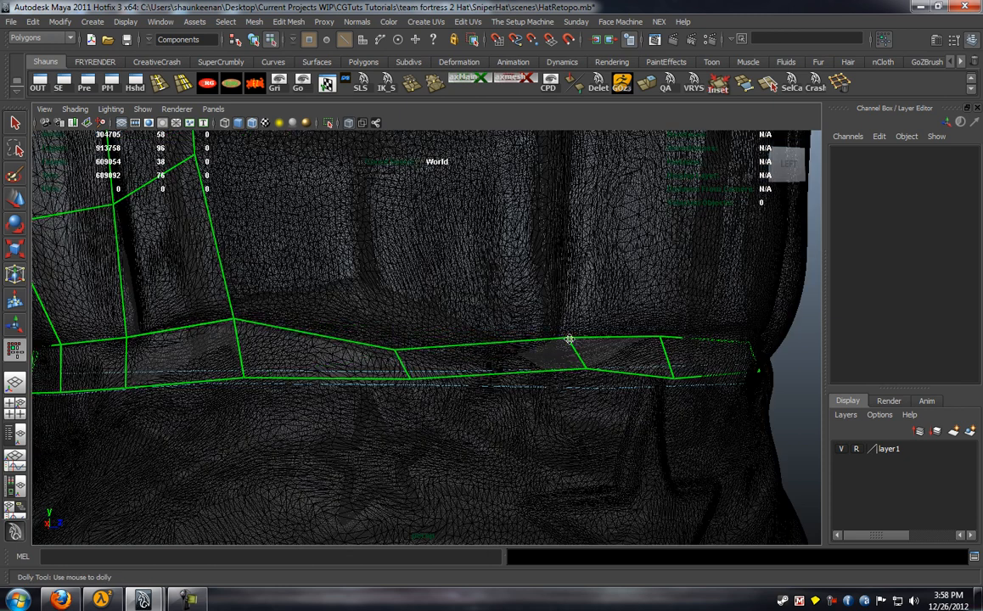
pyautogui.moveTo(585, 368); pyautogui.dragTo(572, 380)
pyautogui.scroll(-4, 475, 297)
pyautogui.keyDown('alt'); pyautogui.moveTo(458, 255); pyautogui.dragTo(442, 285); pyautogui.keyUp('alt')
pyautogui.keyDown('alt'); pyautogui.moveTo(416, 246); pyautogui.dragTo(417, 302, button='middle'); pyautogui.keyUp('alt')
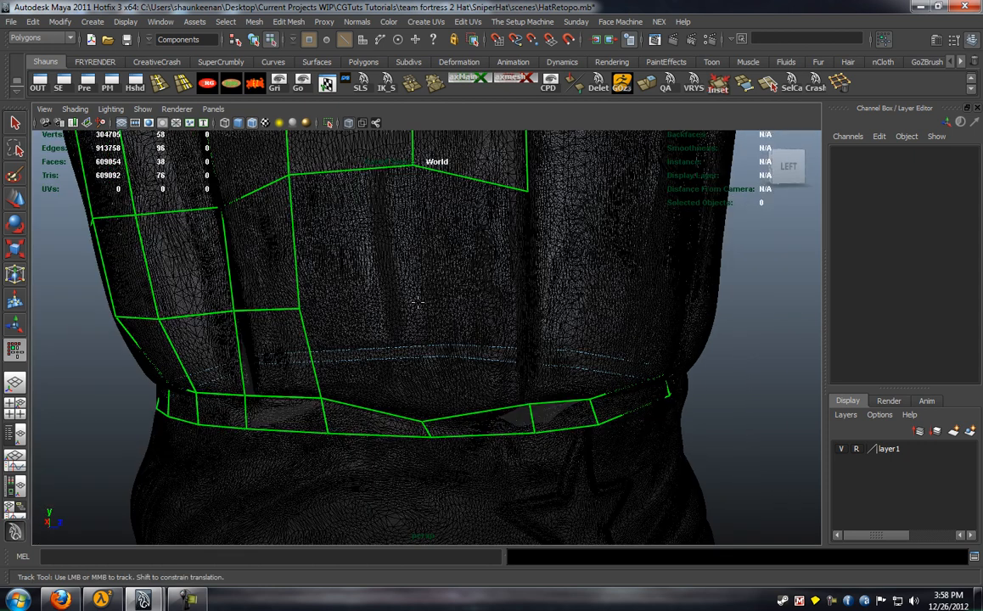
# Fill quads between the left side panel's upper rows and the base band, and nudge a band vertex into place
pyautogui.click(415, 302)
pyautogui.keyDown('shift'); pyautogui.click(397, 346); pyautogui.keyUp('shift')
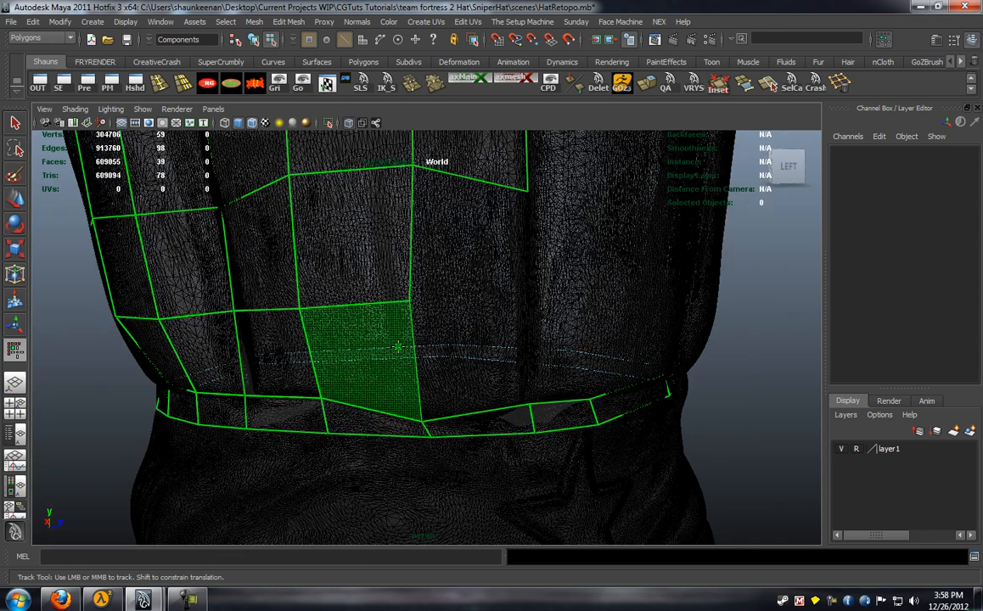
pyautogui.keyDown('alt'); pyautogui.moveTo(397, 346); pyautogui.dragTo(267, 320); pyautogui.keyUp('alt')
pyautogui.moveTo(263, 409); pyautogui.dragTo(270, 415)
pyautogui.keyDown('alt'); pyautogui.moveTo(450, 373); pyautogui.dragTo(361, 352); pyautogui.keyUp('alt')
pyautogui.keyDown('alt'); pyautogui.moveTo(361, 353); pyautogui.dragTo(415, 358, button='middle'); pyautogui.keyUp('alt')
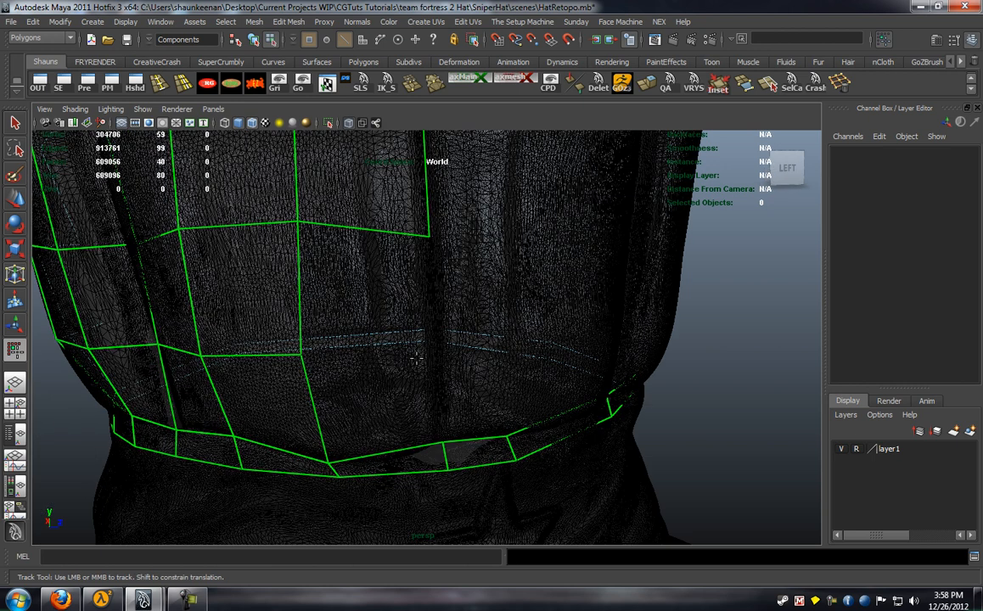
# Place vertices at and just past the left panel's front seam and fill the quads down to the base band
pyautogui.click(437, 352)
pyautogui.keyDown('shift'); pyautogui.click(383, 292); pyautogui.keyUp('shift')
pyautogui.keyDown('alt'); pyautogui.moveTo(384, 292); pyautogui.dragTo(481, 336); pyautogui.keyUp('alt')
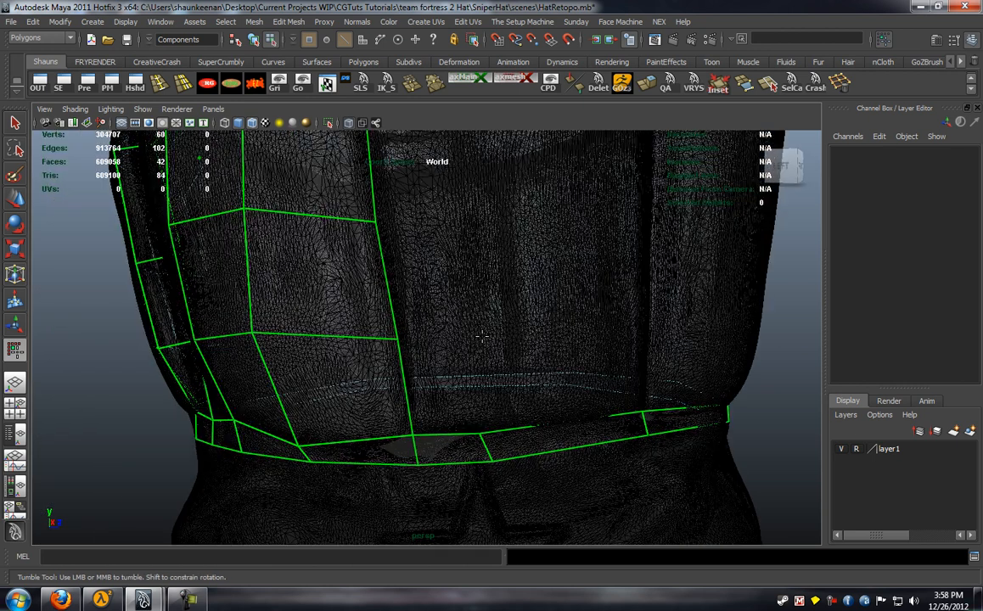
pyautogui.click(477, 335)
pyautogui.click(458, 213)
pyautogui.keyDown('shift'); pyautogui.moveTo(427, 276); pyautogui.dragTo(438, 382); pyautogui.keyUp('shift')
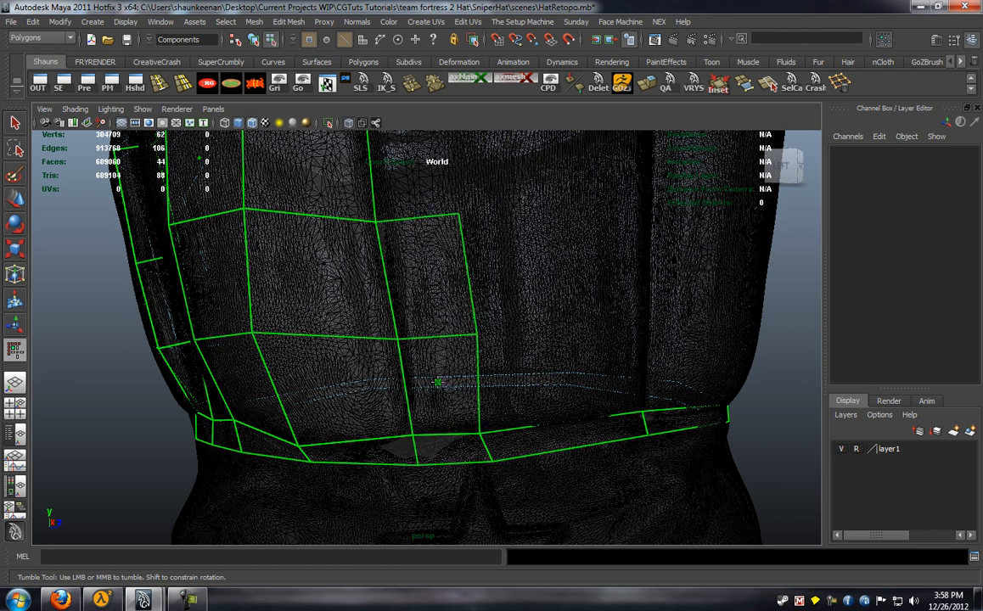
# Extend the new quad columns on the left side upward toward the crown's upper edge
pyautogui.keyDown('alt'); pyautogui.moveTo(424, 297); pyautogui.dragTo(533, 280); pyautogui.keyUp('alt')
pyautogui.click(461, 243)
pyautogui.click(454, 238)
pyautogui.click(533, 279)
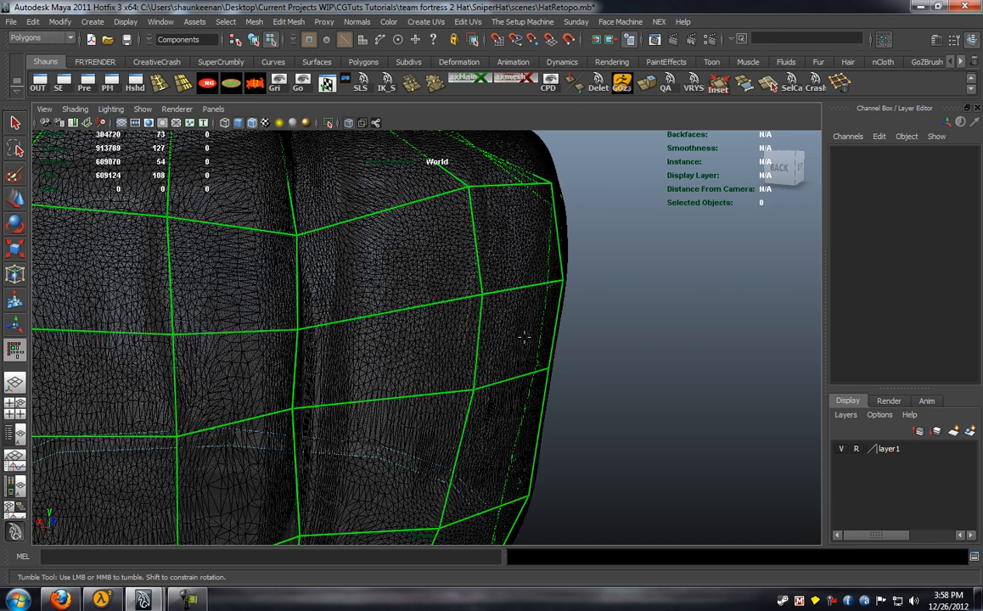
pyautogui.keyDown('alt'); pyautogui.moveTo(523, 337); pyautogui.dragTo(357, 301); pyautogui.keyUp('alt')
pyautogui.keyDown('alt'); pyautogui.moveTo(356, 300); pyautogui.dragTo(362, 378, button='middle'); pyautogui.keyUp('alt')
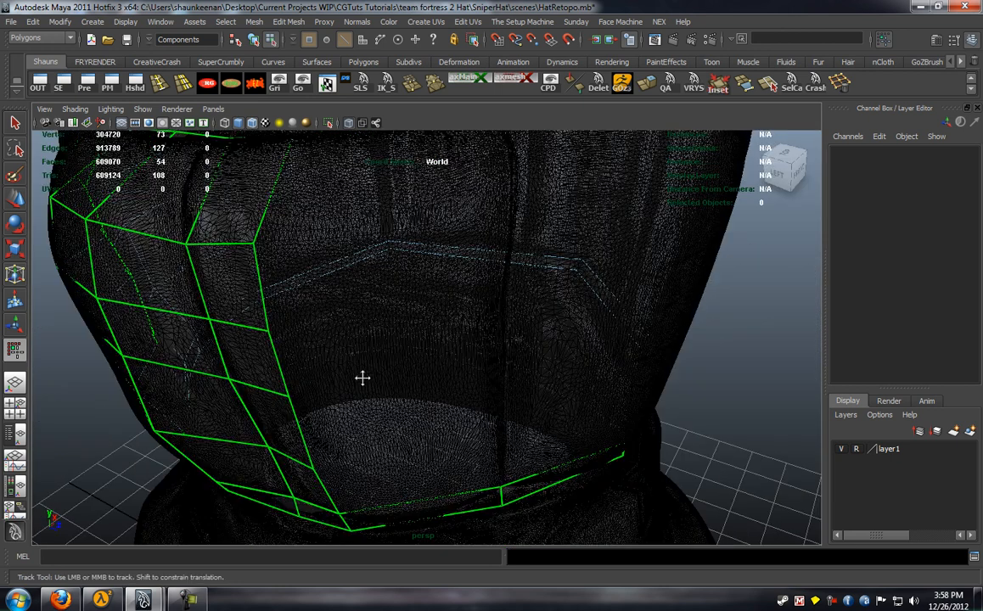
# Place vertices down the front-left seam and fill the upper quads across the wide front-left panel
pyautogui.keyDown('alt'); pyautogui.moveTo(363, 378); pyautogui.dragTo(500, 142); pyautogui.keyUp('alt')
pyautogui.click(497, 155)
pyautogui.click(498, 241)
pyautogui.keyDown('shift'); pyautogui.click(452, 260); pyautogui.keyUp('shift')
pyautogui.click(491, 324)
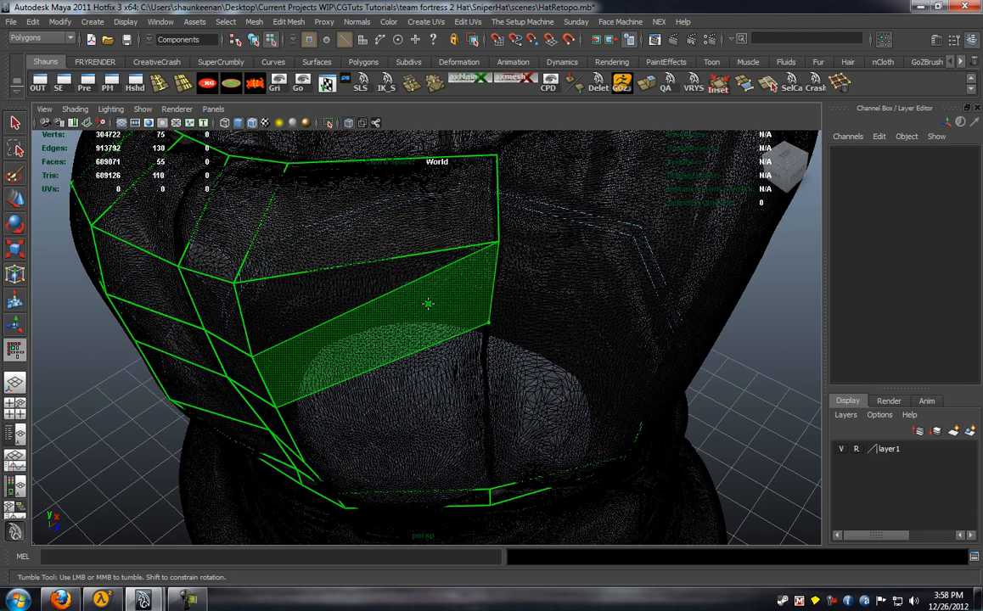
pyautogui.keyDown('shift'); pyautogui.click(413, 287); pyautogui.keyUp('shift')
# Continue the front-left panel's quads downward along the seam and join them to the base band
pyautogui.keyDown('alt'); pyautogui.moveTo(411, 285); pyautogui.dragTo(396, 202); pyautogui.keyUp('alt')
pyautogui.keyDown('alt'); pyautogui.moveTo(396, 202); pyautogui.dragTo(455, 197, button='middle'); pyautogui.keyUp('alt')
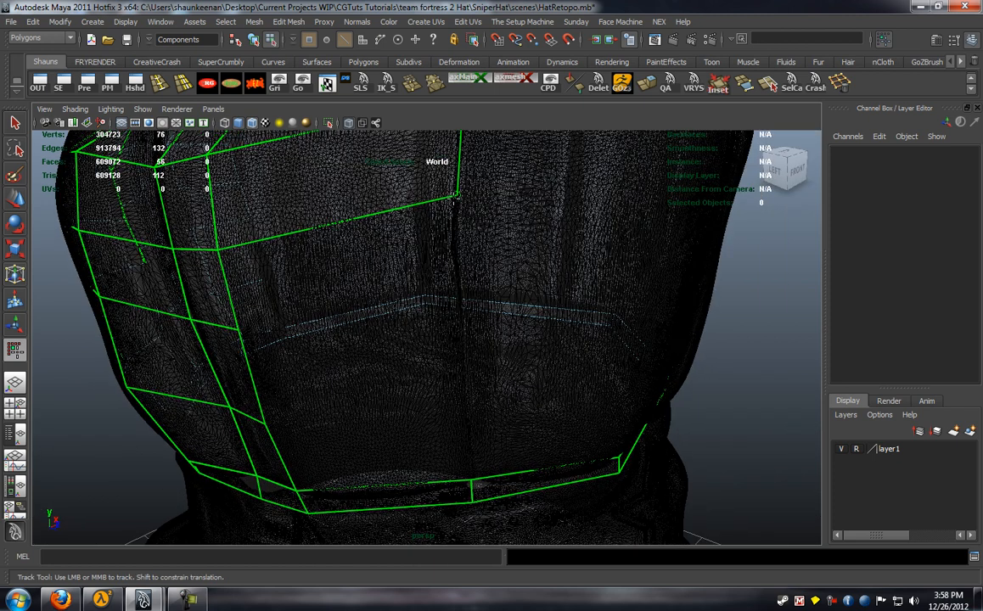
pyautogui.keyDown('alt'); pyautogui.moveTo(456, 197); pyautogui.dragTo(450, 237); pyautogui.keyUp('alt')
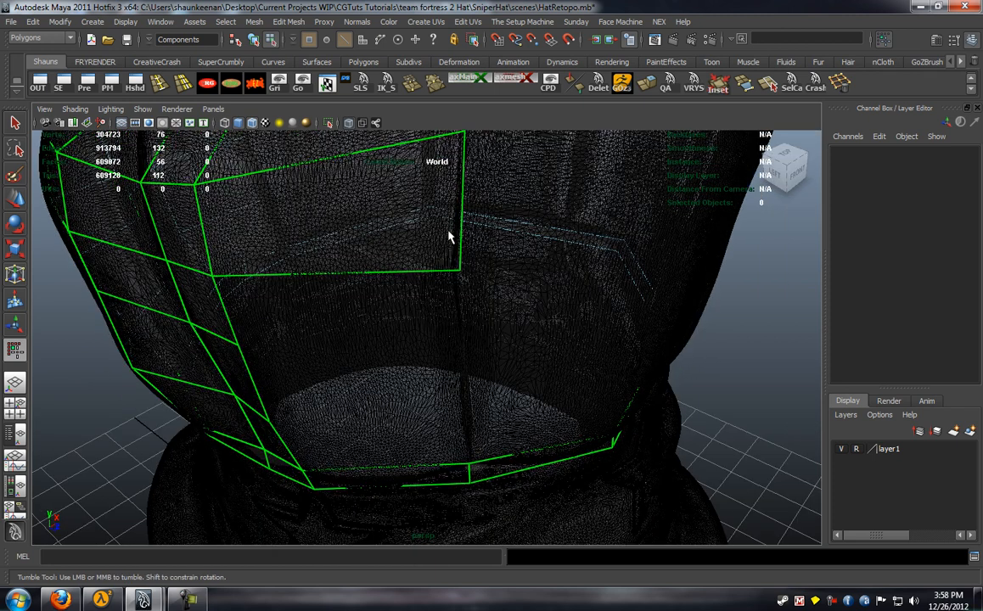
pyautogui.keyDown('alt'); pyautogui.moveTo(450, 238); pyautogui.dragTo(456, 198, button='middle'); pyautogui.keyUp('alt')
pyautogui.moveTo(457, 198); pyautogui.dragTo(357, 259)
pyautogui.keyDown('alt'); pyautogui.moveTo(357, 259); pyautogui.dragTo(421, 266, button='middle'); pyautogui.keyUp('alt')
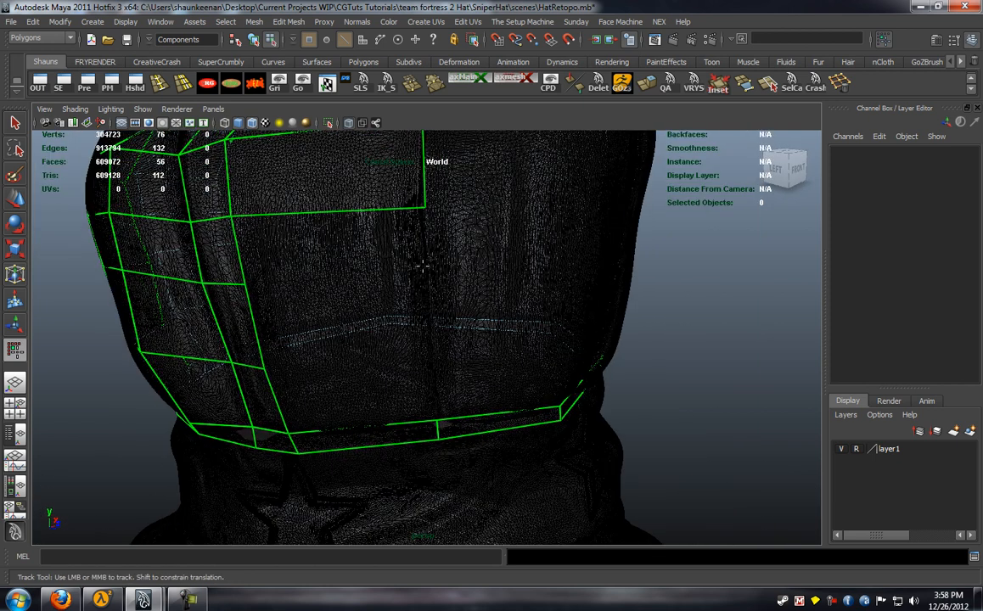
pyautogui.click(422, 266)
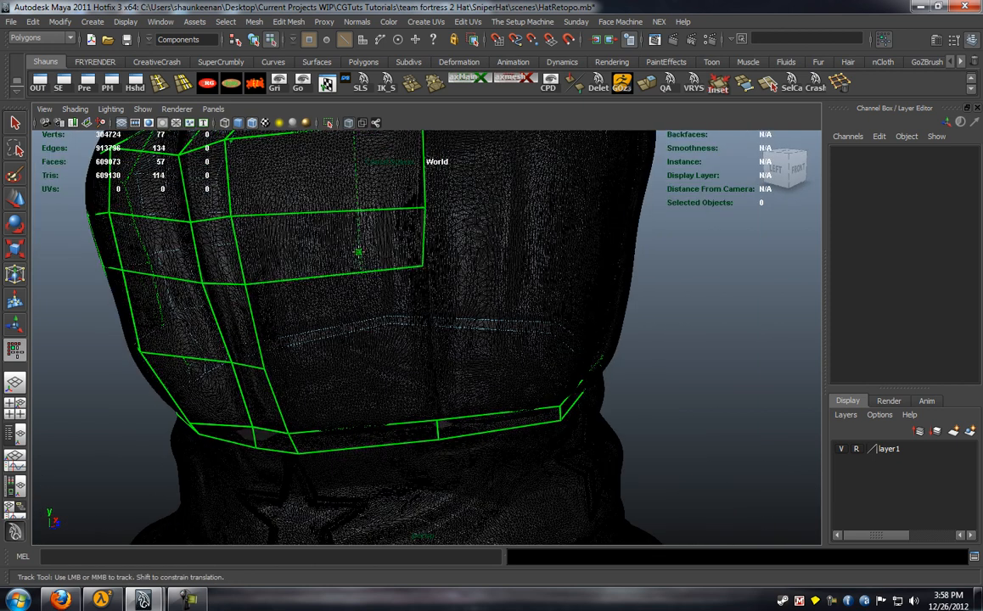
pyautogui.click(429, 309)
pyautogui.keyDown('shift'); pyautogui.click(356, 309); pyautogui.keyUp('shift')
pyautogui.keyDown('alt'); pyautogui.moveTo(355, 309); pyautogui.dragTo(421, 330); pyautogui.keyUp('alt')
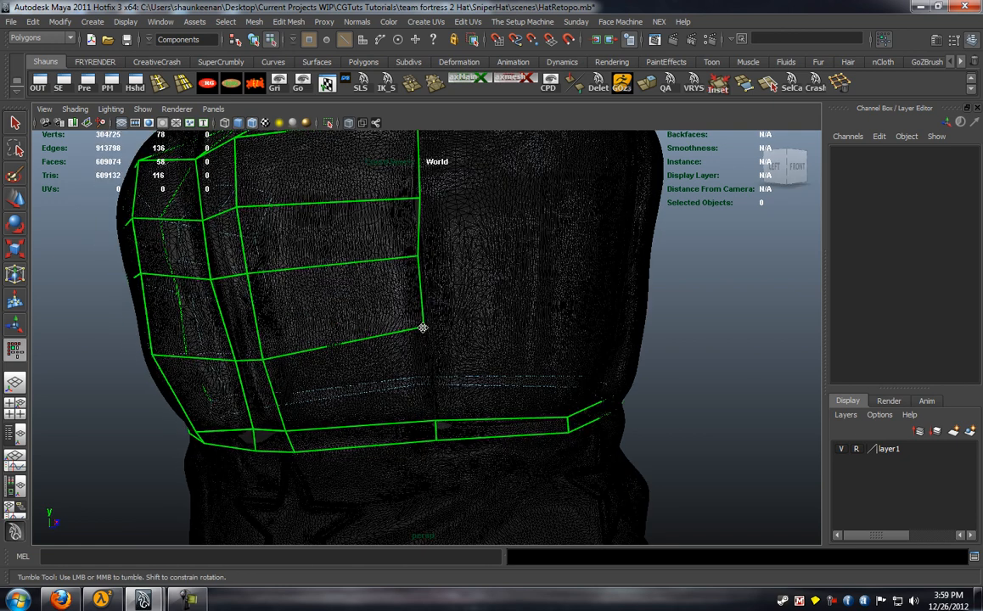
pyautogui.keyDown('shift'); pyautogui.click(394, 383); pyautogui.keyUp('shift')
# Place a vertical line of vertices up the middle of the front panel to the crown's upper edge
pyautogui.keyDown('alt'); pyautogui.moveTo(396, 376); pyautogui.dragTo(340, 378); pyautogui.keyUp('alt')
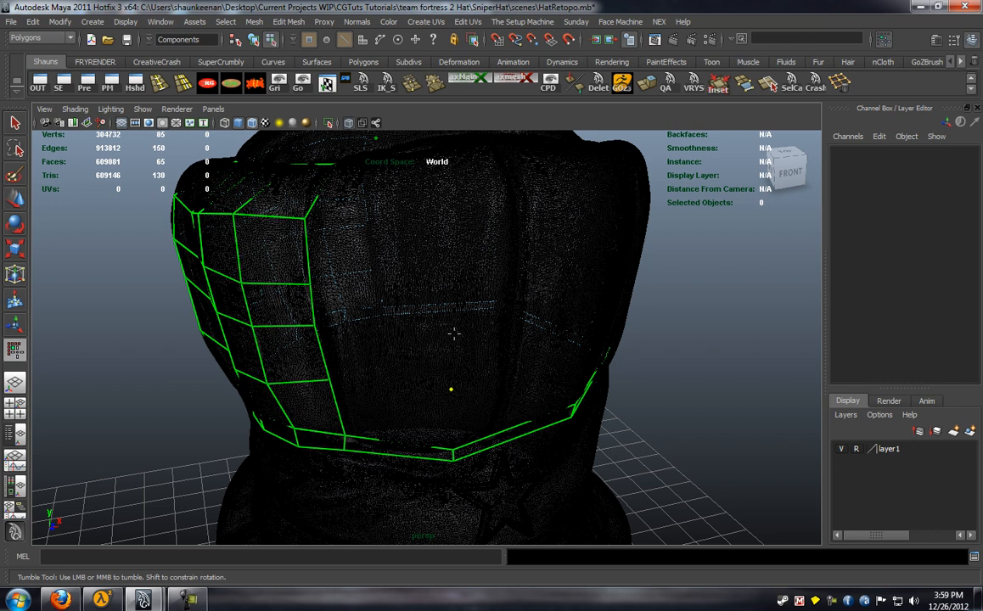
pyautogui.click(453, 326)
pyautogui.click(452, 289)
pyautogui.click(452, 220)
pyautogui.keyDown('alt'); pyautogui.moveTo(449, 158); pyautogui.dragTo(436, 224); pyautogui.keyUp('alt')
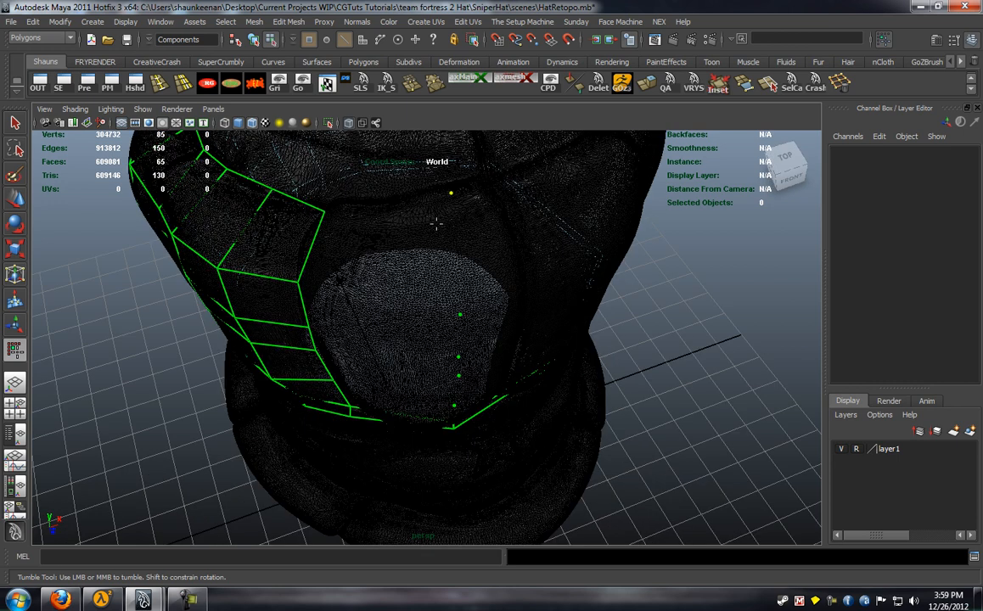
# Fill the front panel's column of quads between the existing grid and the new vertex line, down to the base band
pyautogui.keyDown('shift'); pyautogui.click(351, 225); pyautogui.keyUp('shift')
pyautogui.keyDown('alt'); pyautogui.moveTo(459, 314); pyautogui.dragTo(458, 239); pyautogui.keyUp('alt')
pyautogui.keyDown('alt'); pyautogui.moveTo(415, 302); pyautogui.dragTo(404, 270); pyautogui.keyUp('alt')
pyautogui.keyDown('shift'); pyautogui.click(403, 232); pyautogui.keyUp('shift')
pyautogui.keyDown('shift'); pyautogui.click(401, 294); pyautogui.keyUp('shift')
pyautogui.keyDown('shift'); pyautogui.click(403, 337); pyautogui.keyUp('shift')
pyautogui.keyDown('shift'); pyautogui.click(402, 397); pyautogui.keyUp('shift')
# Insert a vertical edge loop through the front panel's wide quads and adjust the vertices along the upper edge
pyautogui.keyDown('alt'); pyautogui.moveTo(432, 399); pyautogui.dragTo(415, 461); pyautogui.keyUp('alt')
pyautogui.keyDown('ctrl'); pyautogui.click(366, 309); pyautogui.keyUp('ctrl')
pyautogui.keyDown('alt'); pyautogui.moveTo(366, 309); pyautogui.dragTo(408, 279); pyautogui.keyUp('alt')
pyautogui.moveTo(387, 225); pyautogui.dragTo(387, 228)
pyautogui.moveTo(324, 231); pyautogui.dragTo(326, 224)
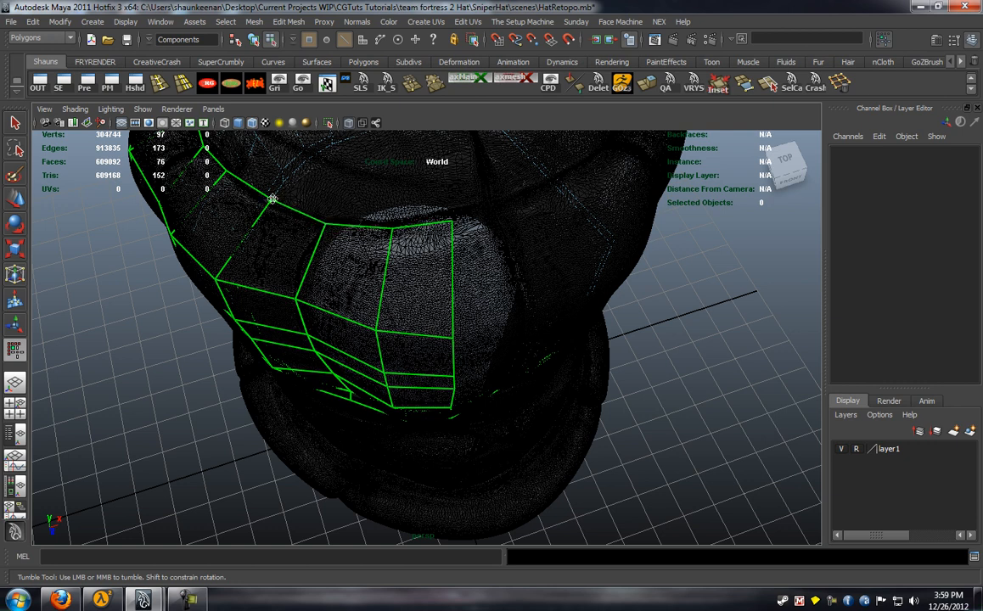
# Extend the front panel's quads to the centre seam, starting a new column with two quads below the crown's upper edge
pyautogui.keyDown('alt'); pyautogui.moveTo(399, 255); pyautogui.dragTo(440, 276); pyautogui.keyUp('alt')
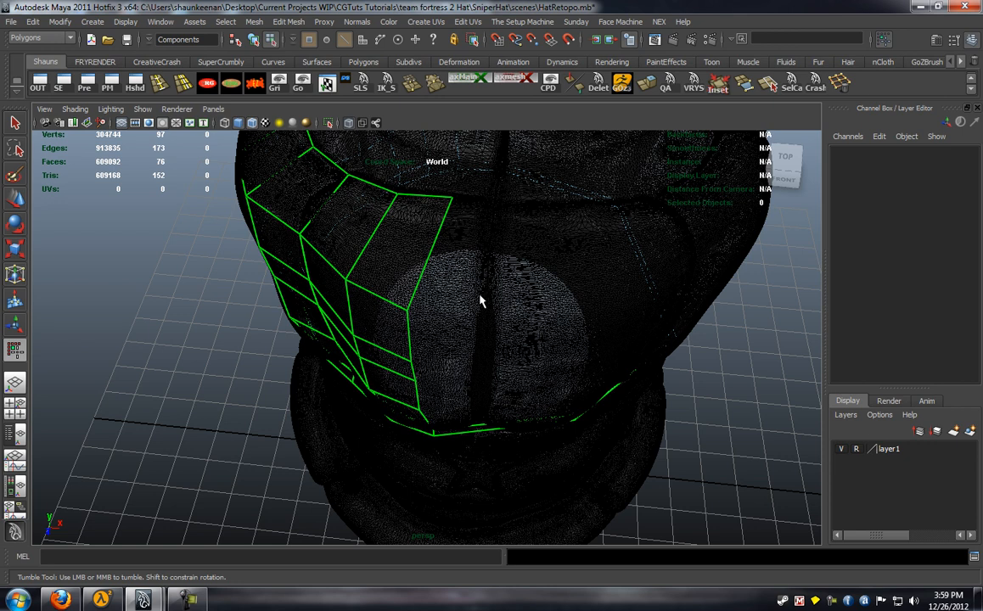
pyautogui.click(498, 207)
pyautogui.keyDown('alt'); pyautogui.moveTo(463, 279); pyautogui.dragTo(490, 259); pyautogui.keyUp('alt')
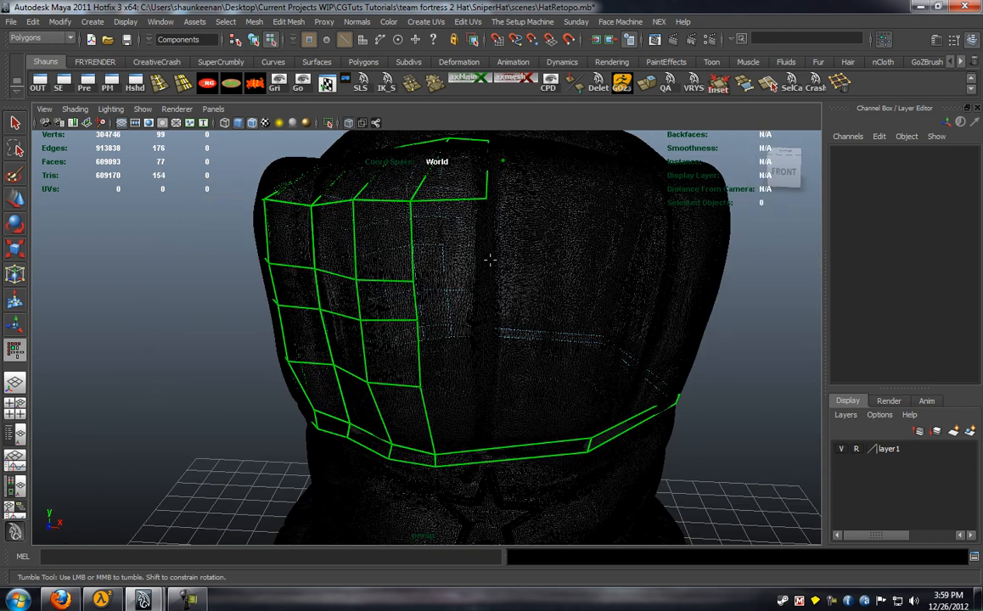
pyautogui.keyDown('shift'); pyautogui.click(454, 236); pyautogui.keyUp('shift')
pyautogui.keyDown('alt'); pyautogui.moveTo(477, 307); pyautogui.dragTo(451, 266, button='middle'); pyautogui.keyUp('alt')
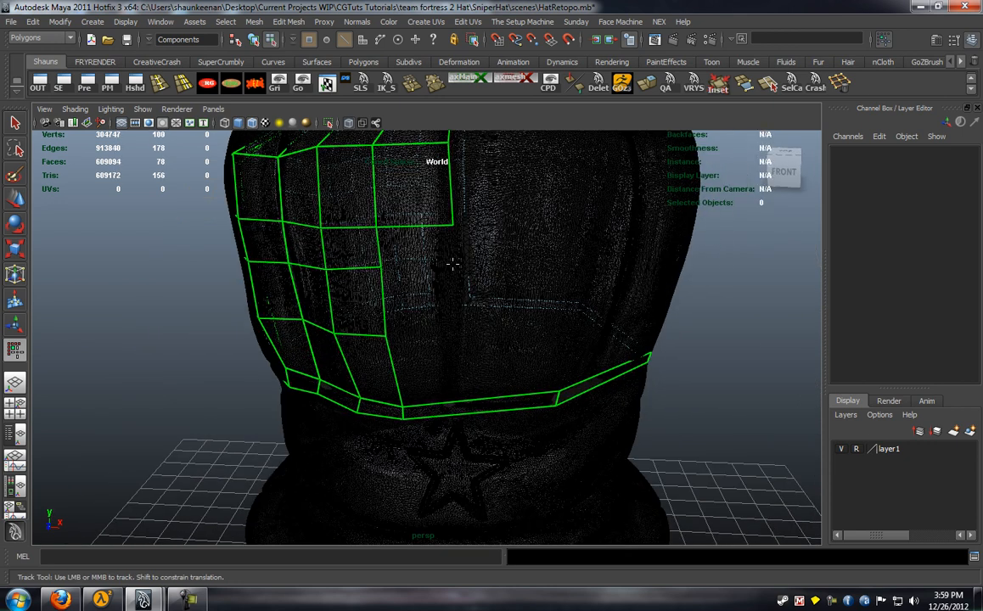
# Fill the column beside the front centre seam down to the base band, splitting the band's wide quad at the seam
pyautogui.keyDown('shift'); pyautogui.click(428, 250); pyautogui.keyUp('shift')
pyautogui.click(456, 333)
pyautogui.keyDown('shift'); pyautogui.click(429, 310); pyautogui.keyUp('shift')
pyautogui.keyDown('alt'); pyautogui.moveTo(440, 339); pyautogui.dragTo(443, 318); pyautogui.keyUp('alt')
pyautogui.keyDown('ctrl'); pyautogui.click(452, 404); pyautogui.keyUp('ctrl')
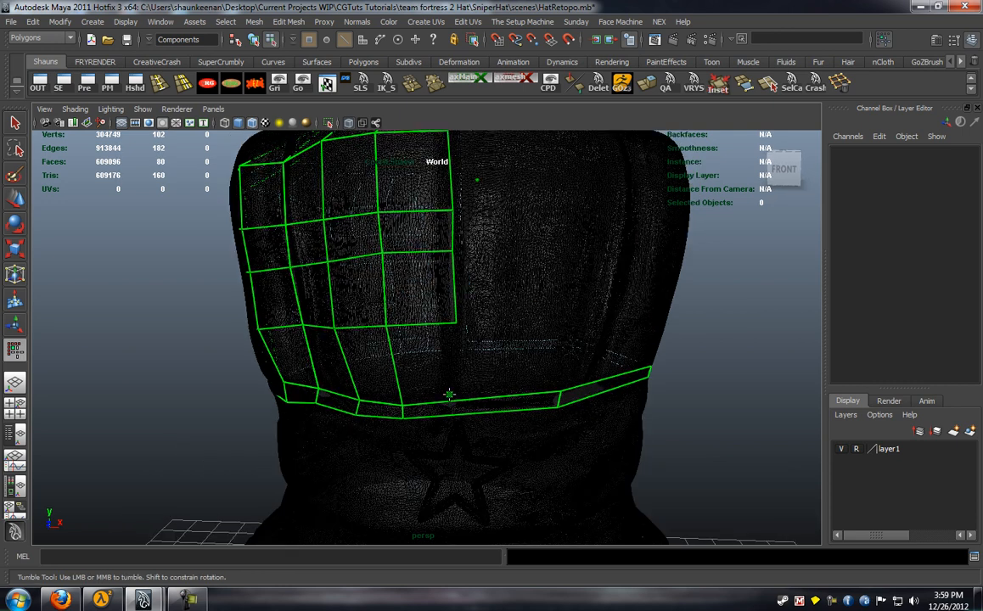
pyautogui.keyDown('shift'); pyautogui.click(425, 365); pyautogui.keyUp('shift')
pyautogui.keyDown('alt'); pyautogui.moveTo(425, 364); pyautogui.dragTo(397, 378); pyautogui.keyUp('alt')
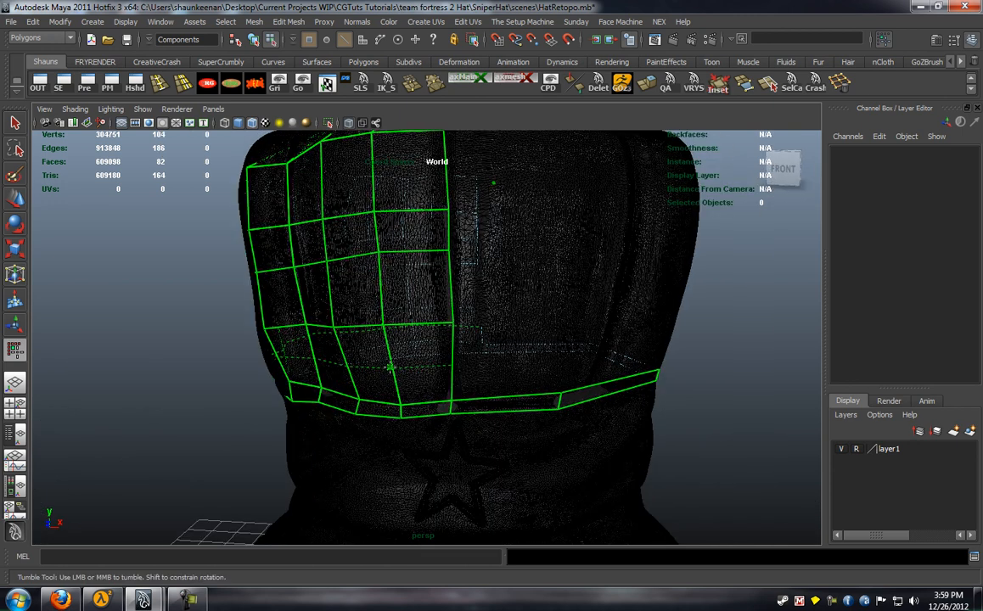
# Insert a horizontal edge loop through the row just above the base band and adjust a vertex on the back seam
pyautogui.keyDown('ctrl'); pyautogui.click(325, 365); pyautogui.keyUp('ctrl')
pyautogui.keyDown('alt'); pyautogui.moveTo(326, 367); pyautogui.dragTo(564, 382); pyautogui.keyUp('alt')
pyautogui.keyDown('alt'); pyautogui.moveTo(564, 382); pyautogui.dragTo(430, 350, button='right'); pyautogui.keyUp('alt')
pyautogui.keyDown('alt'); pyautogui.moveTo(430, 350); pyautogui.dragTo(380, 268); pyautogui.keyUp('alt')
pyautogui.moveTo(297, 256); pyautogui.dragTo(299, 271)
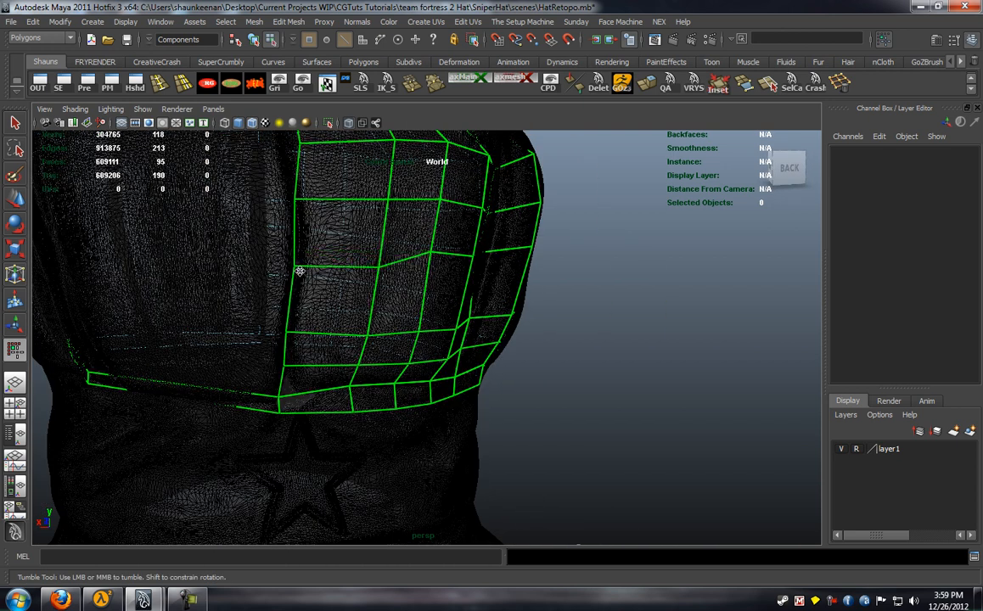
# Place vertices on the back panel and fill the upper two quads of a new column beside the existing grid
pyautogui.keyDown('alt'); pyautogui.moveTo(298, 237); pyautogui.dragTo(248, 296, button='right'); pyautogui.keyUp('alt')
pyautogui.keyDown('alt'); pyautogui.moveTo(248, 296); pyautogui.dragTo(331, 299); pyautogui.keyUp('alt')
pyautogui.scroll(5, 331, 321)
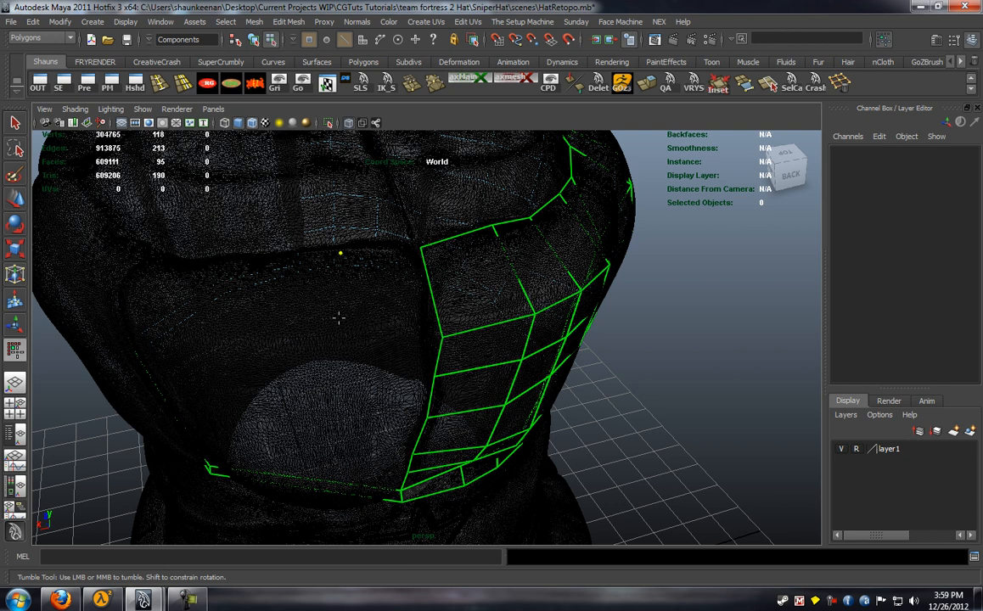
pyautogui.click(341, 333)
pyautogui.keyDown('shift'); pyautogui.click(354, 286); pyautogui.keyUp('shift')
pyautogui.keyDown('alt'); pyautogui.moveTo(352, 344); pyautogui.dragTo(345, 293); pyautogui.keyUp('alt')
pyautogui.click(332, 247)
pyautogui.keyDown('shift'); pyautogui.click(333, 247); pyautogui.keyUp('shift')
pyautogui.moveTo(333, 248); pyautogui.dragTo(333, 267)
pyautogui.moveTo(333, 193); pyautogui.dragTo(317, 384)
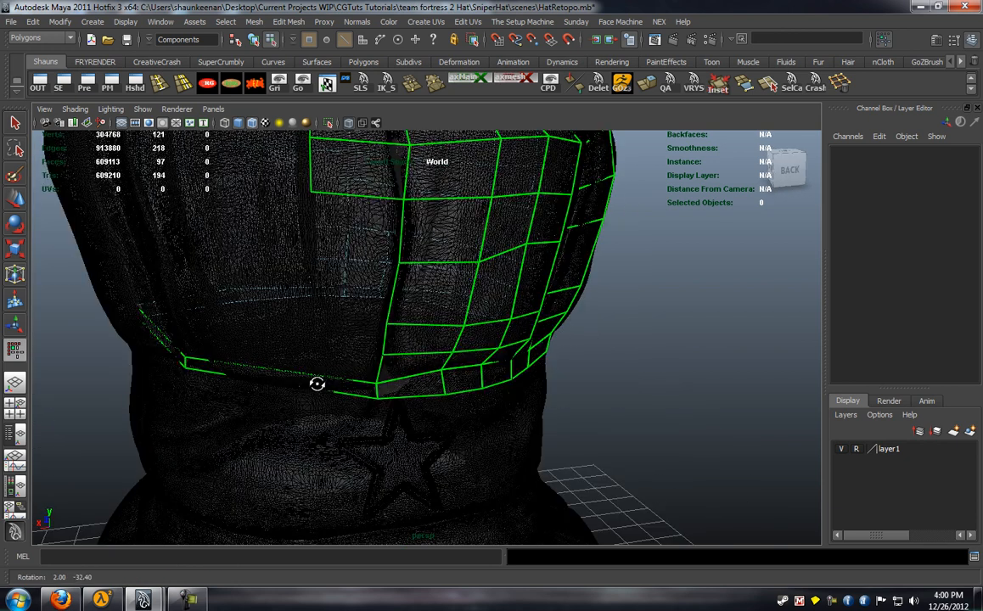
# Continue the back panel's new column with three more quads downward, straightening its outer edge
pyautogui.keyDown('alt'); pyautogui.moveTo(316, 383); pyautogui.dragTo(319, 406, button='middle'); pyautogui.keyUp('alt')
pyautogui.click(306, 278)
pyautogui.keyDown('shift'); pyautogui.click(337, 259); pyautogui.keyUp('shift')
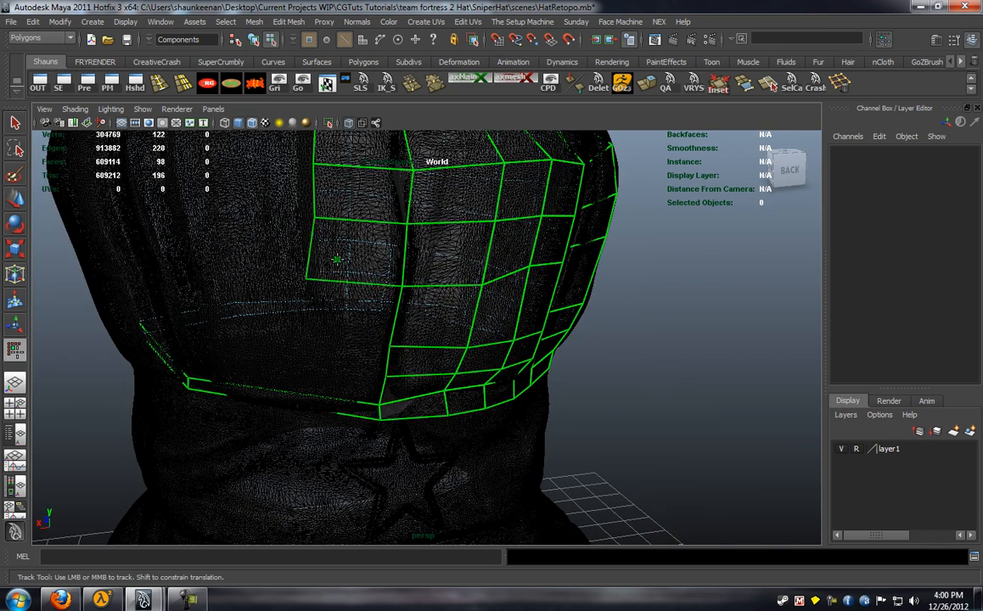
pyautogui.moveTo(304, 279); pyautogui.dragTo(307, 290)
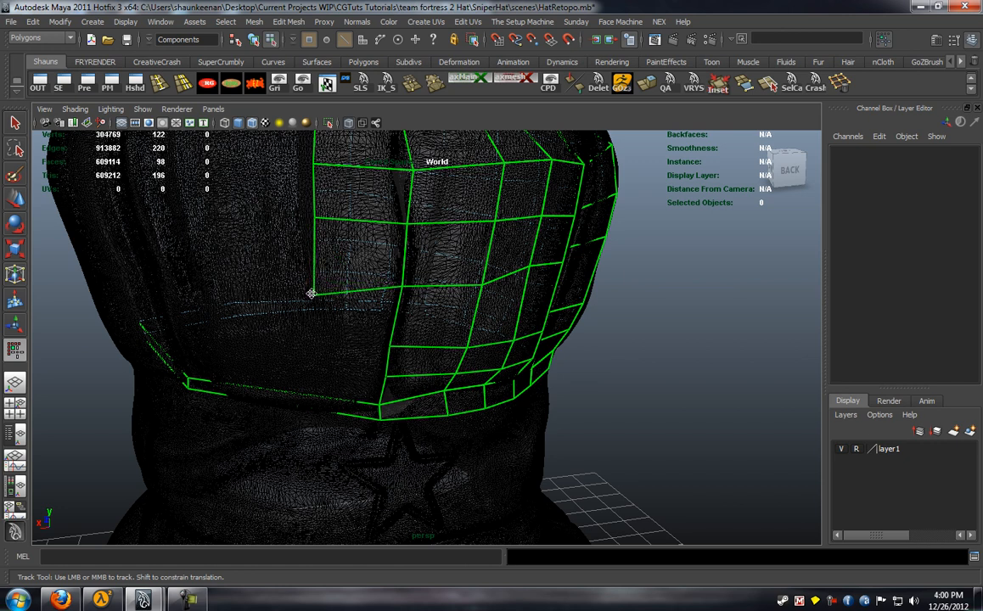
pyautogui.click(297, 371)
pyautogui.keyDown('shift'); pyautogui.click(345, 306); pyautogui.keyUp('shift')
pyautogui.keyDown('shift'); pyautogui.click(329, 357); pyautogui.keyUp('shift')
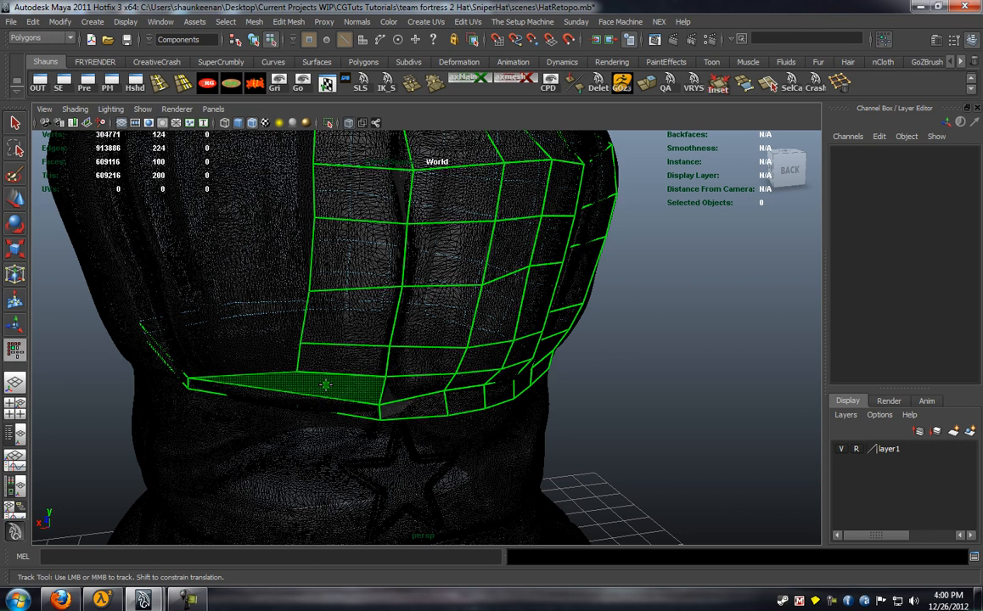
# Split the base band below the back column and fill the last quad that joins them
pyautogui.keyDown('alt'); pyautogui.moveTo(325, 384); pyautogui.dragTo(309, 346); pyautogui.keyUp('alt')
pyautogui.keyDown('ctrl'); pyautogui.click(309, 346); pyautogui.keyUp('ctrl')
pyautogui.keyDown('shift'); pyautogui.click(334, 343); pyautogui.keyUp('shift')
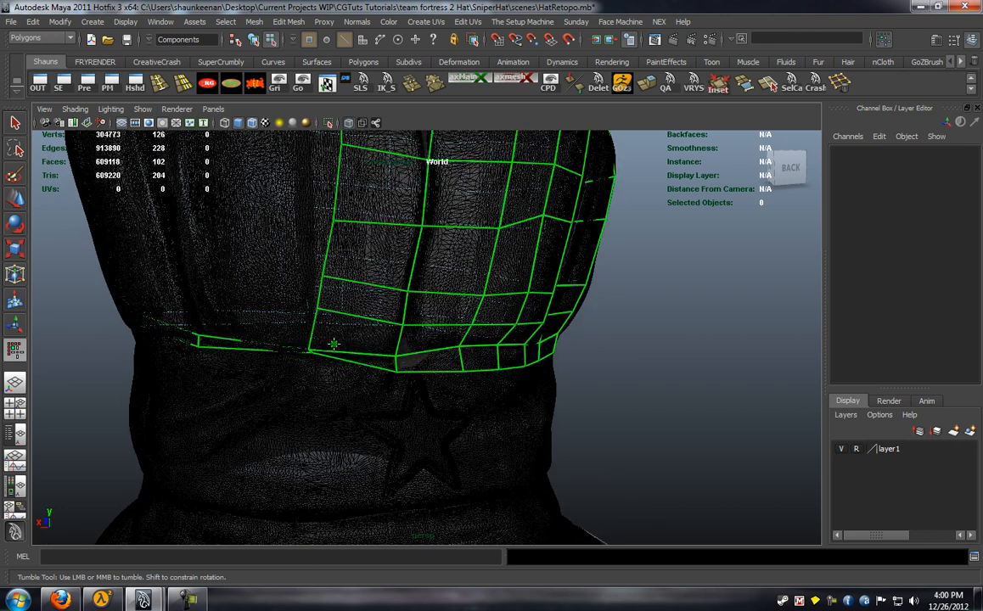
# Adjust the vertices along the back part of the base band and the column's lower edge
pyautogui.keyDown('alt'); pyautogui.moveTo(306, 367); pyautogui.dragTo(417, 278, button='right'); pyautogui.keyUp('alt')
pyautogui.moveTo(417, 278); pyautogui.dragTo(414, 303)
pyautogui.moveTo(196, 270)
pyautogui.mouseDown()
pyautogui.moveTo(187, 290)
pyautogui.moveTo(194, 252)
pyautogui.mouseUp()
pyautogui.keyDown('alt'); pyautogui.moveTo(501, 263); pyautogui.dragTo(442, 276); pyautogui.keyUp('alt')
pyautogui.keyDown('alt'); pyautogui.moveTo(442, 276); pyautogui.dragTo(391, 291, button='right'); pyautogui.keyUp('alt')
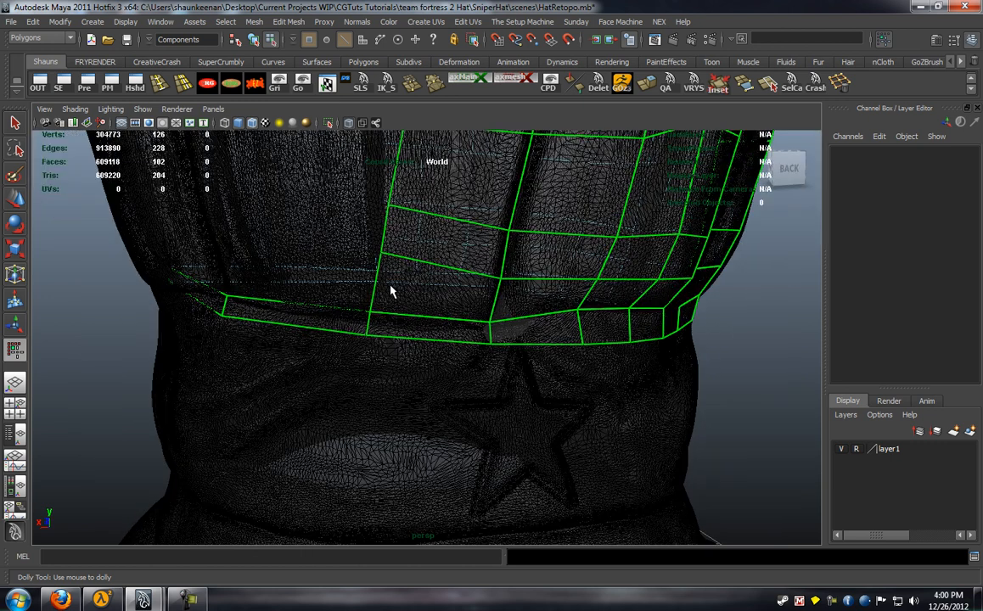
pyautogui.moveTo(380, 253); pyautogui.dragTo(381, 353)
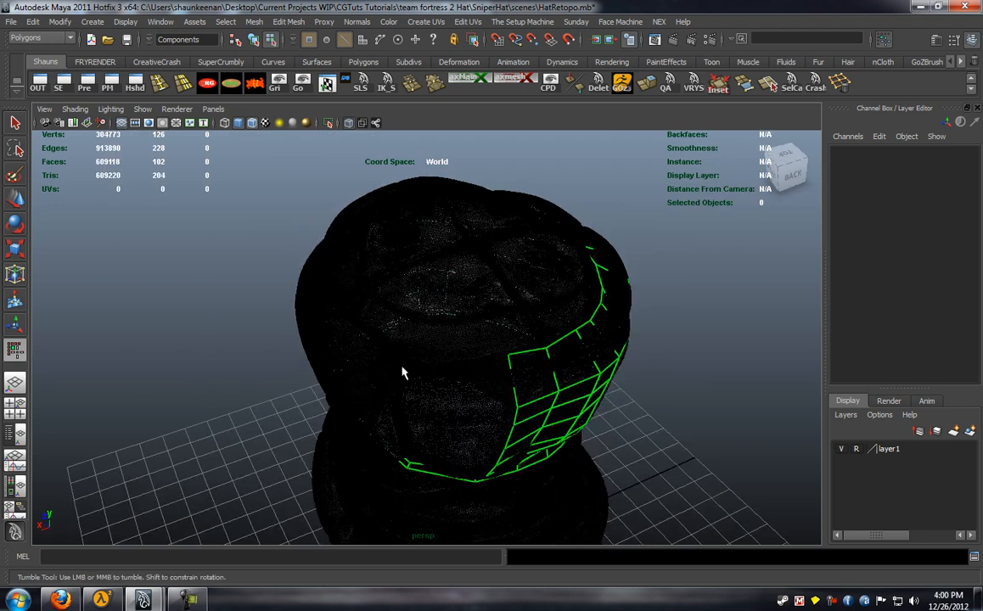
# Extend the lowest two rows of the back grid to the next seam, splitting the base band to match
pyautogui.keyDown('alt'); pyautogui.moveTo(382, 353); pyautogui.dragTo(360, 296, button='middle'); pyautogui.keyUp('alt')
pyautogui.scroll(4, 360, 296)
pyautogui.keyDown('alt'); pyautogui.moveTo(359, 296); pyautogui.dragTo(373, 279); pyautogui.keyUp('alt')
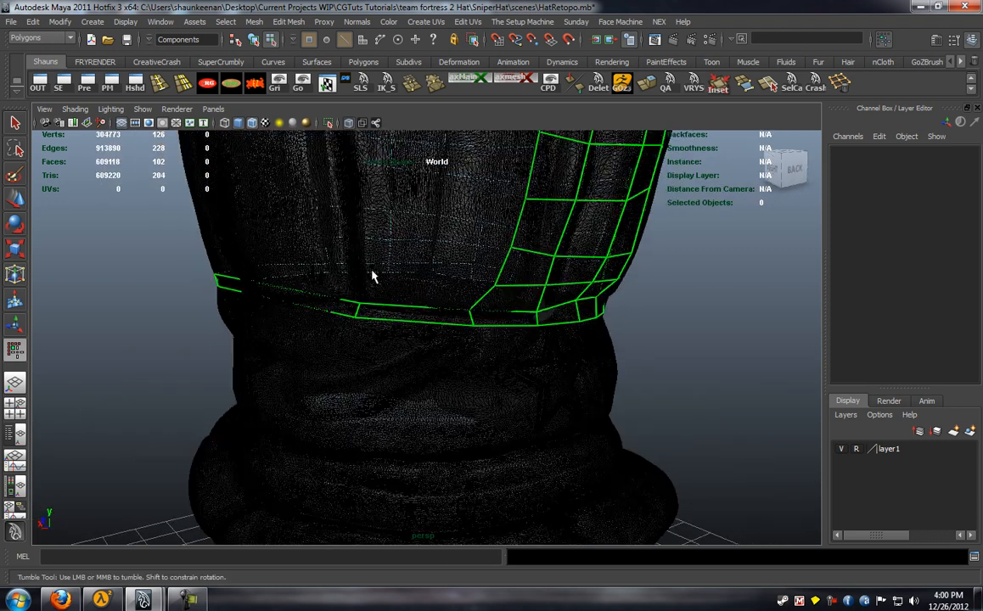
pyautogui.keyDown('alt'); pyautogui.moveTo(372, 278); pyautogui.dragTo(367, 283, button='middle'); pyautogui.keyUp('alt')
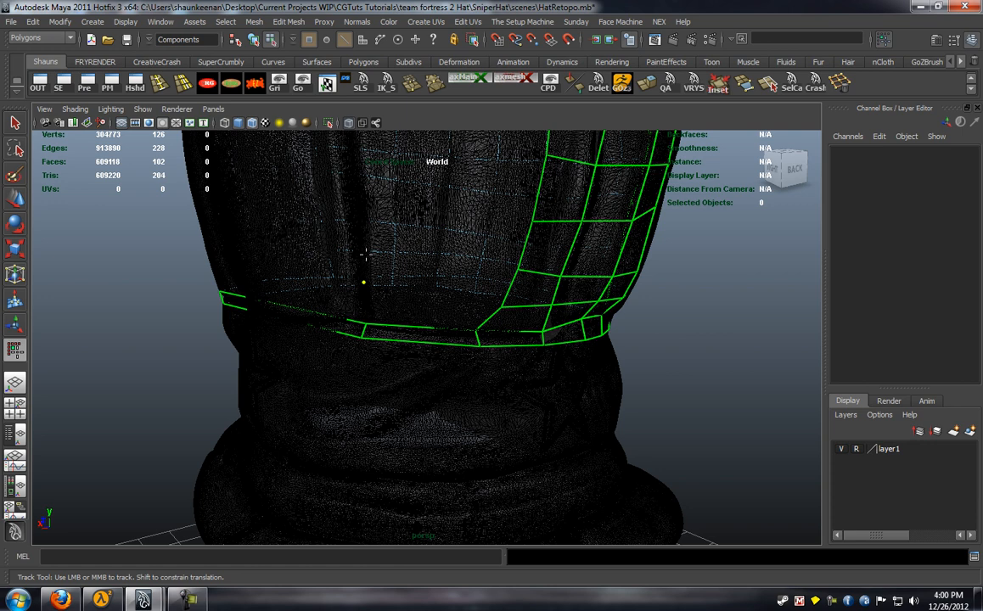
pyautogui.keyDown('shift'); pyautogui.click(432, 309); pyautogui.keyUp('shift')
pyautogui.keyDown('shift'); pyautogui.click(421, 269); pyautogui.keyUp('shift')
pyautogui.keyDown('alt'); pyautogui.moveTo(422, 269); pyautogui.dragTo(463, 294); pyautogui.keyUp('alt')
pyautogui.keyDown('shift'); pyautogui.click(466, 321); pyautogui.keyUp('shift')
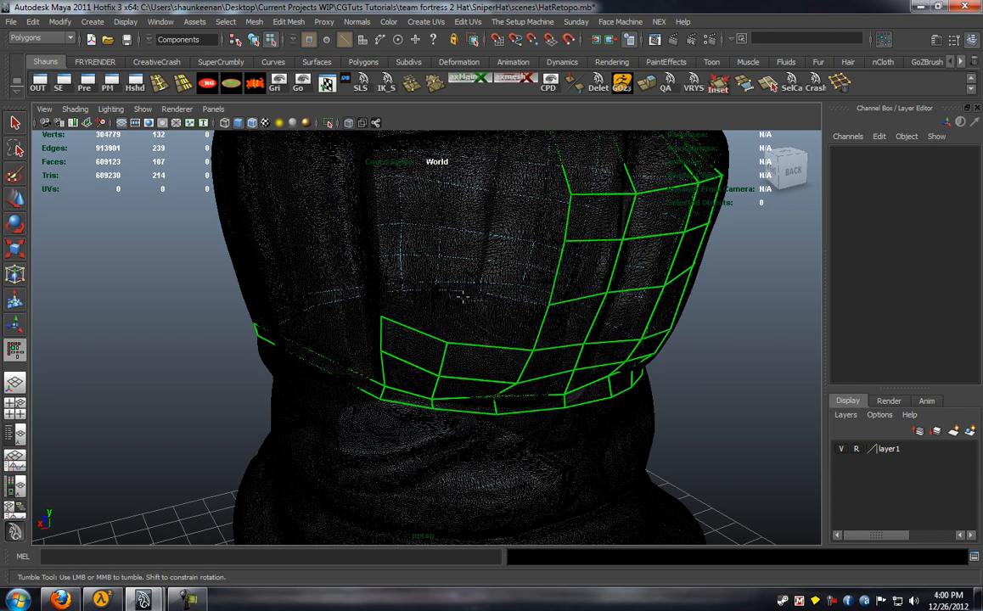
# Fill three quads upward in the column next to the back grid, above the two lowest rows
pyautogui.click(466, 195)
pyautogui.keyDown('shift'); pyautogui.click(513, 207); pyautogui.keyUp('shift')
pyautogui.keyDown('shift'); pyautogui.click(506, 263); pyautogui.keyUp('shift')
pyautogui.keyDown('shift'); pyautogui.click(477, 318); pyautogui.keyUp('shift')
# Place vertices up the back panel's outer seam and fill three quads between the seam and the neighbouring column
pyautogui.keyDown('alt'); pyautogui.moveTo(461, 321); pyautogui.dragTo(426, 289); pyautogui.keyUp('alt')
pyautogui.click(422, 246)
pyautogui.click(425, 222)
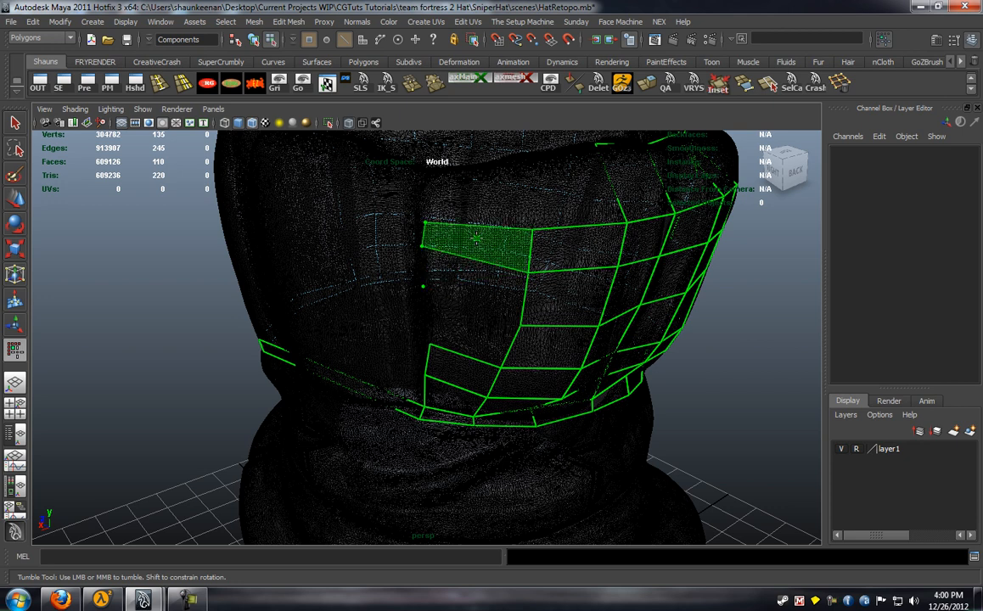
pyautogui.keyDown('shift'); pyautogui.click(476, 239); pyautogui.keyUp('shift')
pyautogui.keyDown('shift'); pyautogui.click(418, 255); pyautogui.keyUp('shift')
pyautogui.keyDown('shift'); pyautogui.click(409, 291); pyautogui.keyUp('shift')
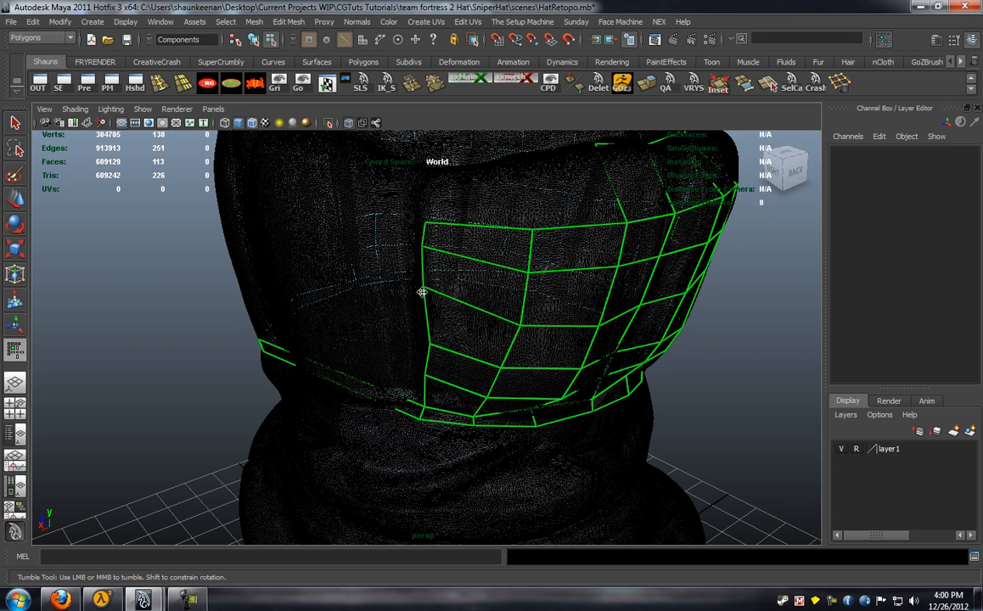
# Place vertices along the back panel's upper edge and fill two quads to complete its columns up to the crown seam
pyautogui.keyDown('alt'); pyautogui.moveTo(417, 368); pyautogui.dragTo(428, 288); pyautogui.keyUp('alt')
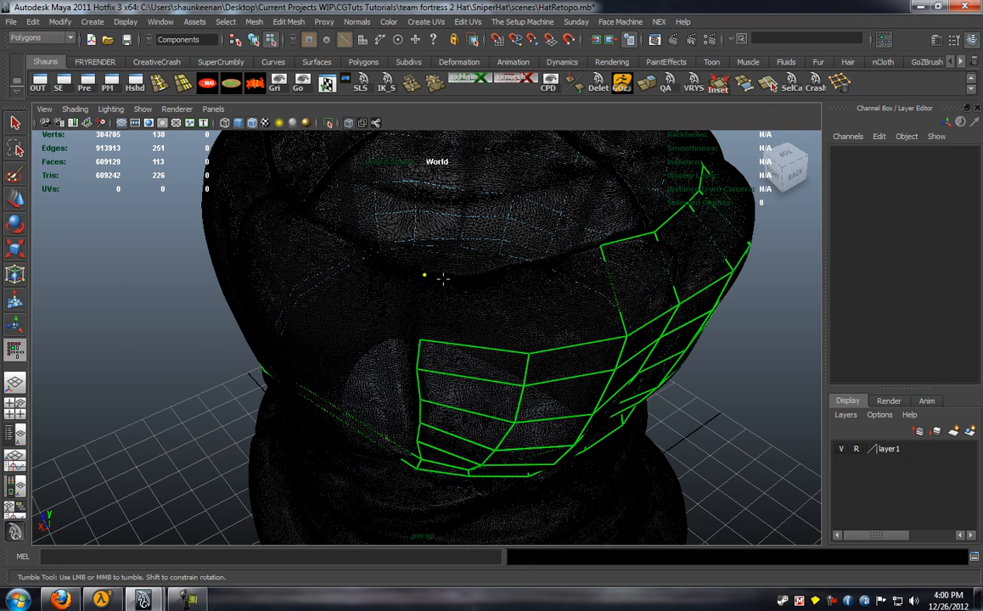
pyautogui.click(516, 273)
pyautogui.keyDown('shift'); pyautogui.click(550, 305); pyautogui.keyUp('shift')
pyautogui.keyDown('shift'); pyautogui.click(488, 303); pyautogui.keyUp('shift')
# Place vertices above the base band on the hat's right side and fill a first row of three wide quads
pyautogui.keyDown('alt'); pyautogui.moveTo(488, 303); pyautogui.dragTo(313, 311); pyautogui.keyUp('alt')
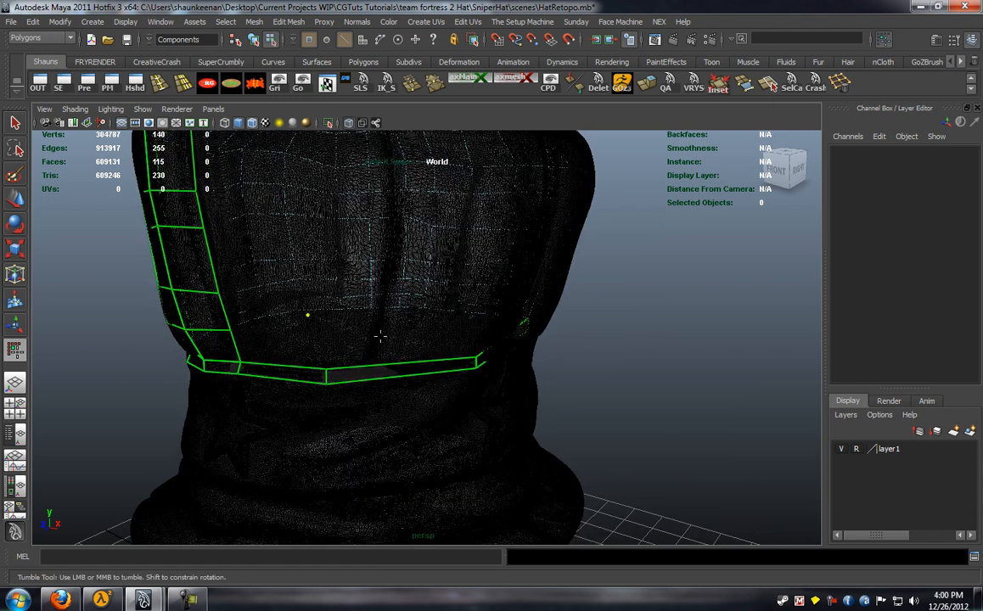
pyautogui.keyDown('alt'); pyautogui.moveTo(380, 336); pyautogui.dragTo(379, 311); pyautogui.keyUp('alt')
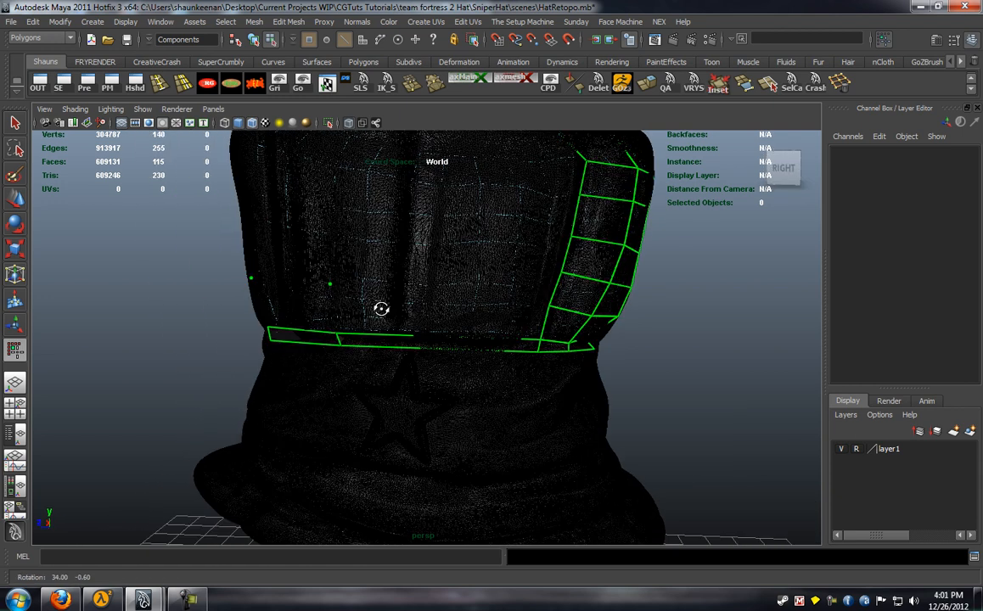
pyautogui.click(439, 305)
pyautogui.keyDown('alt'); pyautogui.moveTo(439, 306); pyautogui.dragTo(401, 334); pyautogui.keyUp('alt')
pyautogui.keyDown('shift'); pyautogui.click(356, 333); pyautogui.keyUp('shift')
pyautogui.keyDown('alt'); pyautogui.moveTo(293, 338); pyautogui.dragTo(334, 338); pyautogui.keyUp('alt')
pyautogui.keyDown('shift'); pyautogui.click(325, 346); pyautogui.keyUp('shift')
# Fill a second row of three wide quads around the right side, linking the front and back grids
pyautogui.keyDown('alt'); pyautogui.moveTo(431, 305); pyautogui.dragTo(592, 281); pyautogui.keyUp('alt')
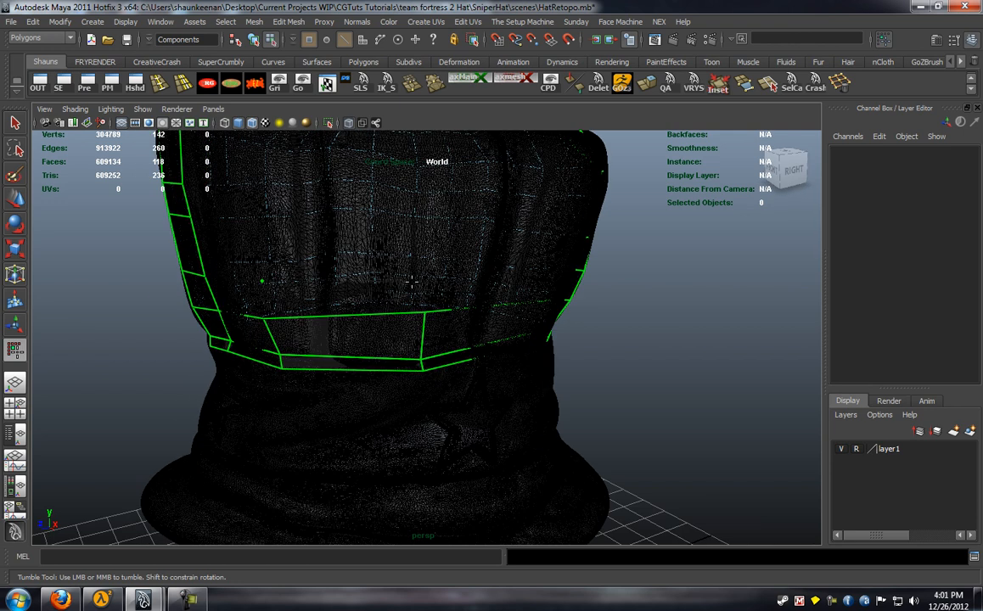
pyautogui.keyDown('shift'); pyautogui.click(331, 291); pyautogui.keyUp('shift')
pyautogui.keyDown('shift'); pyautogui.click(241, 297); pyautogui.keyUp('shift')
pyautogui.keyDown('alt'); pyautogui.moveTo(459, 309); pyautogui.dragTo(434, 341); pyautogui.keyUp('alt')
pyautogui.keyDown('shift'); pyautogui.click(401, 302); pyautogui.keyUp('shift')
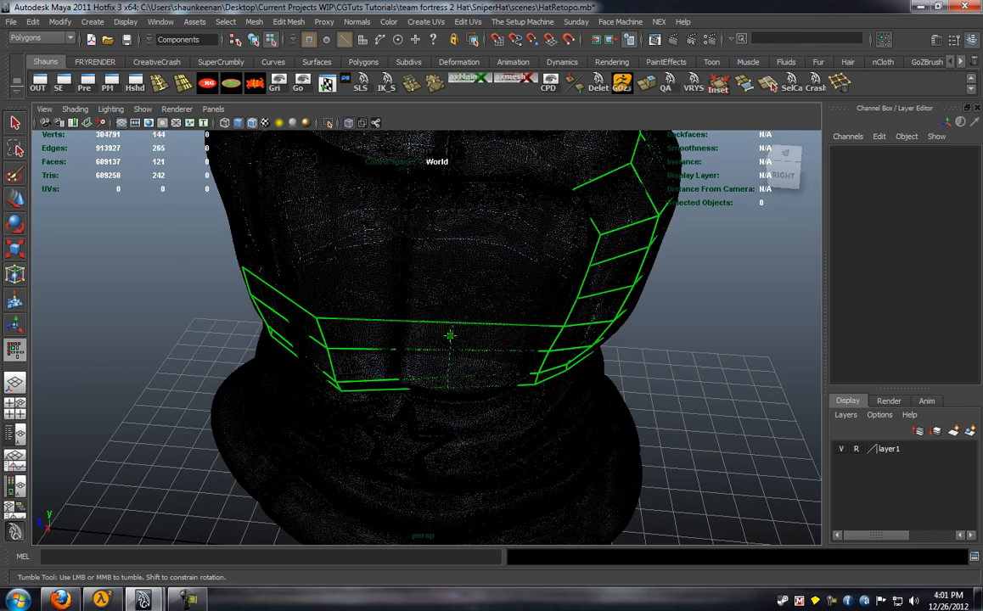
# Insert four vertical edge loops through the right side's two rows and the base band
pyautogui.keyDown('ctrl'); pyautogui.click(443, 335); pyautogui.keyUp('ctrl')
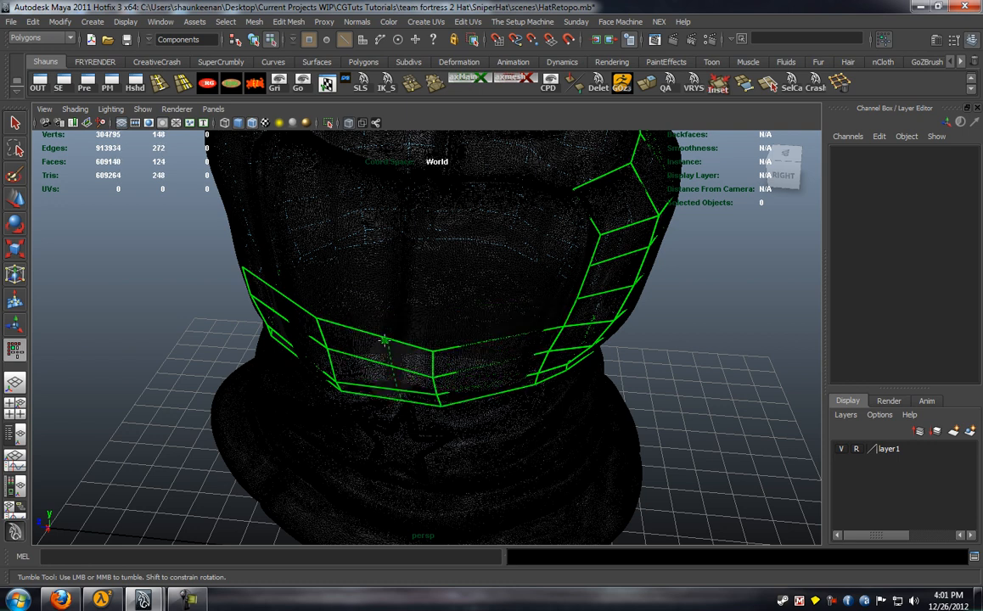
pyautogui.keyDown('alt'); pyautogui.moveTo(338, 322); pyautogui.dragTo(487, 355); pyautogui.keyUp('alt')
pyautogui.keyDown('ctrl'); pyautogui.click(499, 354); pyautogui.keyUp('ctrl')
pyautogui.keyDown('alt'); pyautogui.moveTo(374, 363); pyautogui.dragTo(454, 363); pyautogui.keyUp('alt')
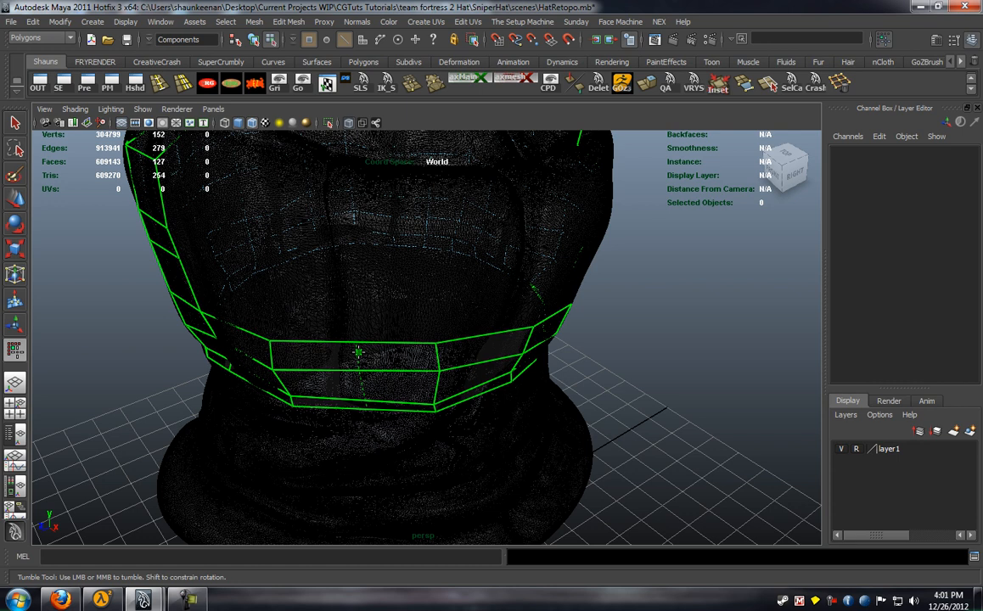
pyautogui.keyDown('ctrl'); pyautogui.click(390, 367); pyautogui.keyUp('ctrl')
pyautogui.moveTo(382, 366)
pyautogui.keyDown('alt'); pyautogui.mouseDown()
pyautogui.moveTo(345, 368)
pyautogui.moveTo(358, 389)
pyautogui.moveTo(429, 376)
pyautogui.moveTo(357, 373)
pyautogui.moveTo(376, 363)
pyautogui.mouseUp(); pyautogui.keyUp('alt')
pyautogui.keyDown('ctrl'); pyautogui.click(439, 377); pyautogui.keyUp('ctrl')
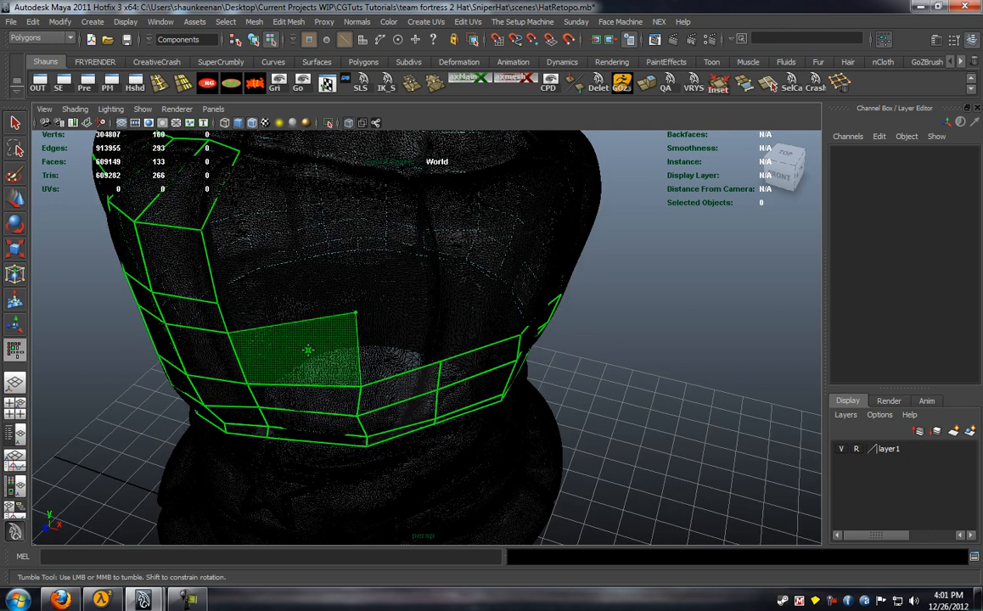
# Fill the third row of quads around the right side, from the front grid to the back grid
pyautogui.click(370, 329)
pyautogui.keyDown('shift'); pyautogui.click(368, 329); pyautogui.keyUp('shift')
pyautogui.keyDown('alt'); pyautogui.moveTo(368, 328); pyautogui.dragTo(317, 317); pyautogui.keyUp('alt')
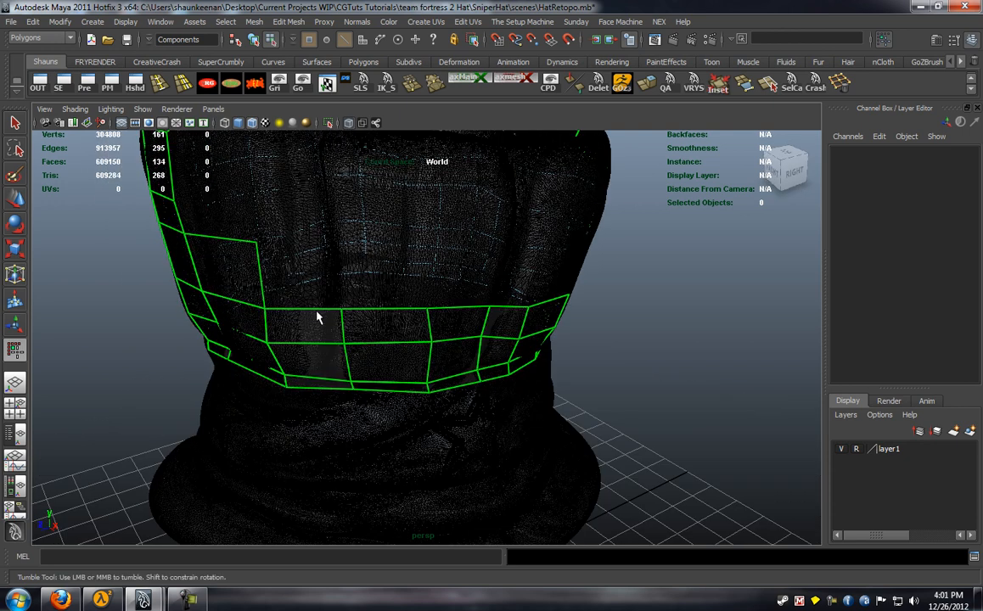
pyautogui.keyDown('alt'); pyautogui.moveTo(338, 248); pyautogui.dragTo(377, 236); pyautogui.keyUp('alt')
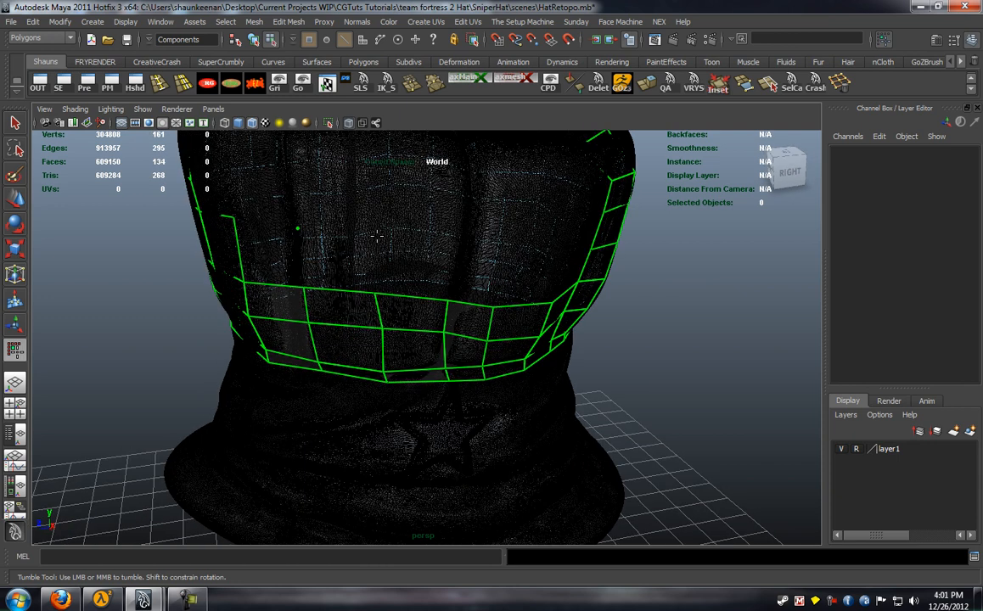
pyautogui.keyDown('alt'); pyautogui.moveTo(444, 243); pyautogui.dragTo(447, 288); pyautogui.keyUp('alt')
pyautogui.click(454, 236)
pyautogui.keyDown('shift'); pyautogui.click(472, 272); pyautogui.keyUp('shift')
pyautogui.keyDown('shift'); pyautogui.click(406, 260); pyautogui.keyUp('shift')
pyautogui.keyDown('shift'); pyautogui.click(447, 279); pyautogui.keyUp('shift')
pyautogui.keyDown('shift'); pyautogui.click(382, 279); pyautogui.keyUp('shift')
pyautogui.keyDown('shift'); pyautogui.click(303, 276); pyautogui.keyUp('shift')
pyautogui.keyDown('alt'); pyautogui.moveTo(301, 279); pyautogui.dragTo(310, 247); pyautogui.keyUp('alt')
pyautogui.keyDown('shift'); pyautogui.click(343, 298); pyautogui.keyUp('shift')
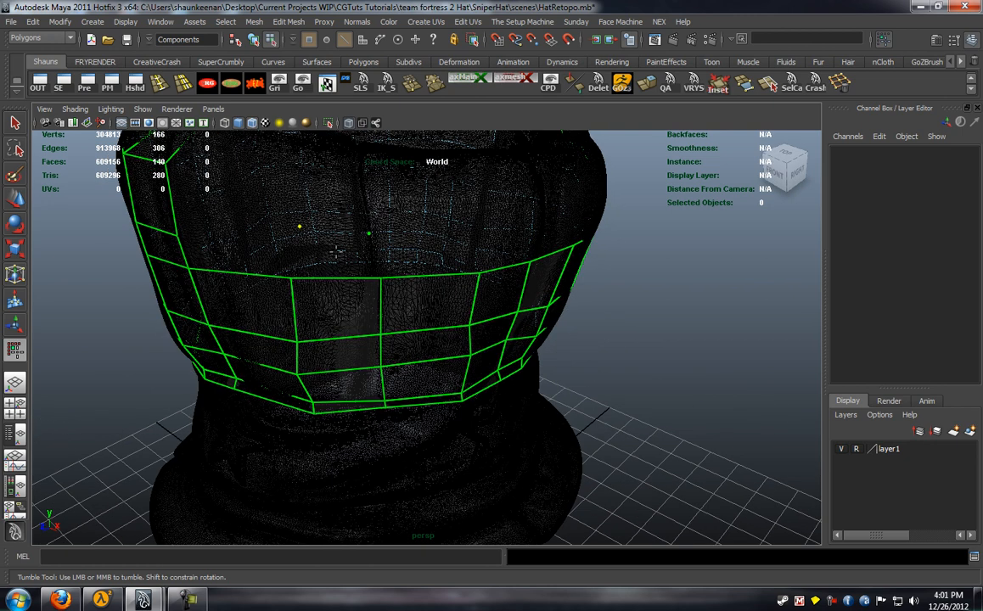
# Fill the front part of the right side's fourth row and align its vertices with the panel seams
pyautogui.keyDown('shift'); pyautogui.click(335, 250); pyautogui.keyUp('shift')
pyautogui.keyDown('shift'); pyautogui.click(246, 252); pyautogui.keyUp('shift')
pyautogui.moveTo(296, 235); pyautogui.dragTo(292, 244, button='middle')
pyautogui.moveTo(377, 235)
pyautogui.keyDown('alt'); pyautogui.mouseDown()
pyautogui.moveTo(373, 258)
pyautogui.moveTo(387, 201)
pyautogui.moveTo(394, 237)
pyautogui.mouseUp(); pyautogui.keyUp('alt')
pyautogui.keyDown('shift'); pyautogui.click(400, 236); pyautogui.keyUp('shift')
pyautogui.moveTo(416, 222); pyautogui.dragTo(433, 223, button='middle')
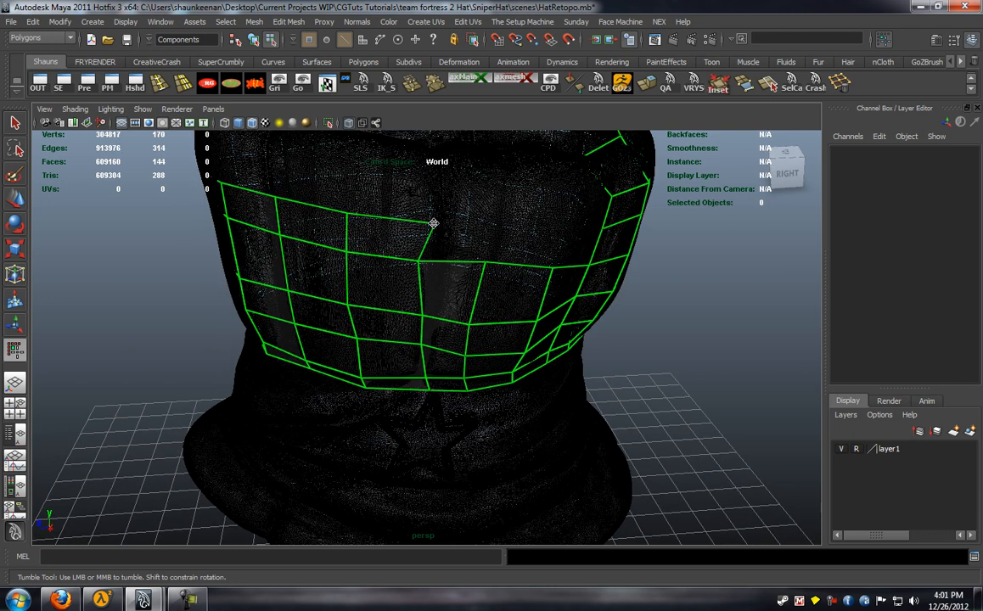
pyautogui.moveTo(417, 261); pyautogui.dragTo(435, 261, button='middle')
# Complete the fourth row of quads around to the back grid, undoing one misplaced quad
pyautogui.keyDown('alt'); pyautogui.moveTo(463, 225); pyautogui.dragTo(490, 224); pyautogui.keyUp('alt')
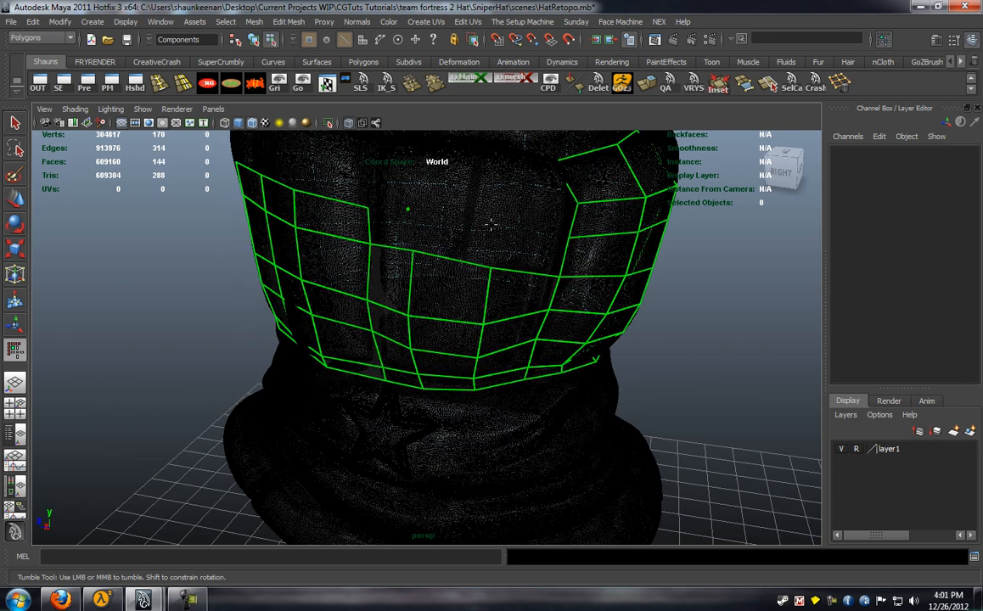
pyautogui.keyDown('shift'); pyautogui.click(511, 262); pyautogui.keyUp('shift')
pyautogui.keyDown('shift'); pyautogui.click(432, 232); pyautogui.keyUp('shift')
pyautogui.hotkey('ctrl', 'z')
pyautogui.keyDown('shift'); pyautogui.click(459, 238); pyautogui.keyUp('shift')
pyautogui.keyDown('shift'); pyautogui.click(393, 228); pyautogui.keyUp('shift')
# Place vertices above the fourth row and fill the first two quads of a fifth row beside the back grid
pyautogui.keyDown('alt'); pyautogui.moveTo(417, 182); pyautogui.dragTo(411, 221, button='middle'); pyautogui.keyUp('alt')
pyautogui.click(411, 222)
pyautogui.click(496, 236)
pyautogui.keyDown('shift'); pyautogui.click(519, 252); pyautogui.keyUp('shift')
pyautogui.keyDown('shift'); pyautogui.click(436, 242); pyautogui.keyUp('shift')
# Continue the fifth row of quads across the right side until it joins the front grid
pyautogui.keyDown('alt'); pyautogui.moveTo(428, 258); pyautogui.dragTo(388, 259); pyautogui.keyUp('alt')
pyautogui.click(428, 245)
pyautogui.keyDown('shift'); pyautogui.click(447, 256); pyautogui.keyUp('shift')
pyautogui.keyDown('shift'); pyautogui.click(454, 241); pyautogui.keyUp('shift')
pyautogui.keyDown('shift'); pyautogui.click(409, 250); pyautogui.keyUp('shift')
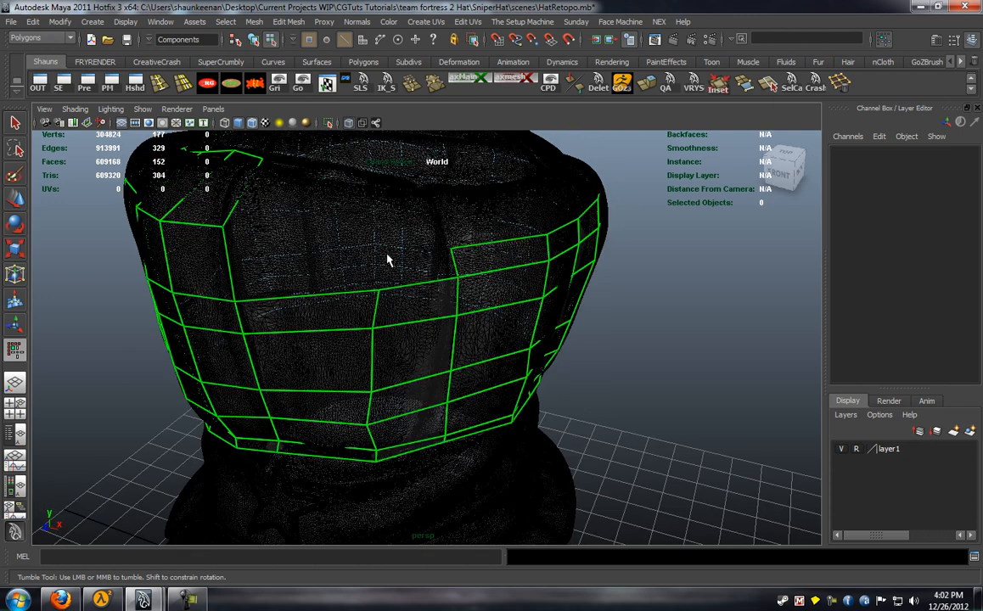
pyautogui.keyDown('shift'); pyautogui.click(399, 264); pyautogui.keyUp('shift')
pyautogui.keyDown('shift'); pyautogui.click(323, 273); pyautogui.keyUp('shift')
pyautogui.keyDown('alt'); pyautogui.moveTo(325, 272); pyautogui.dragTo(355, 281); pyautogui.keyUp('alt')
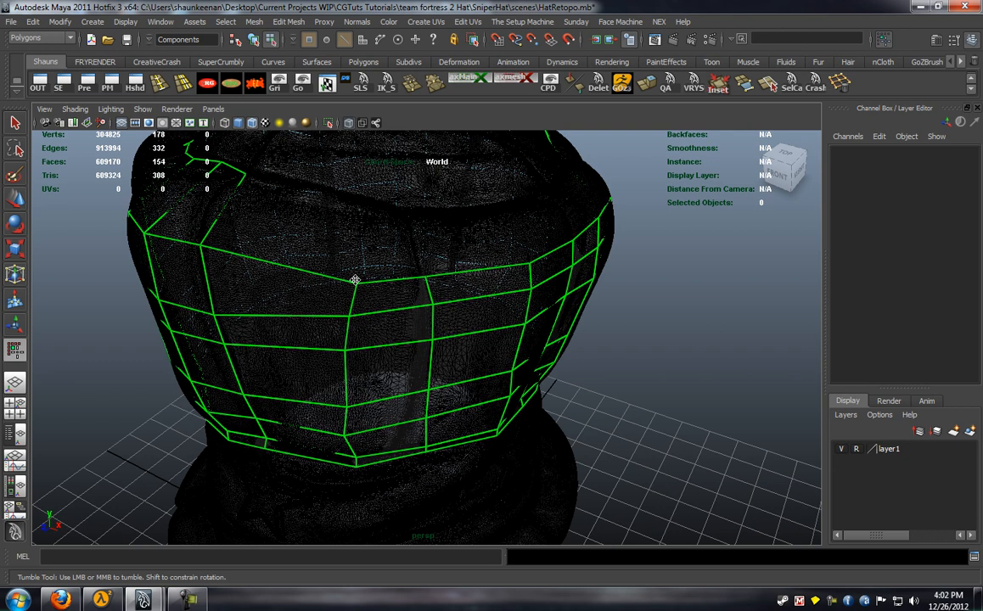
pyautogui.keyDown('alt'); pyautogui.moveTo(430, 272); pyautogui.dragTo(339, 276); pyautogui.keyUp('alt')
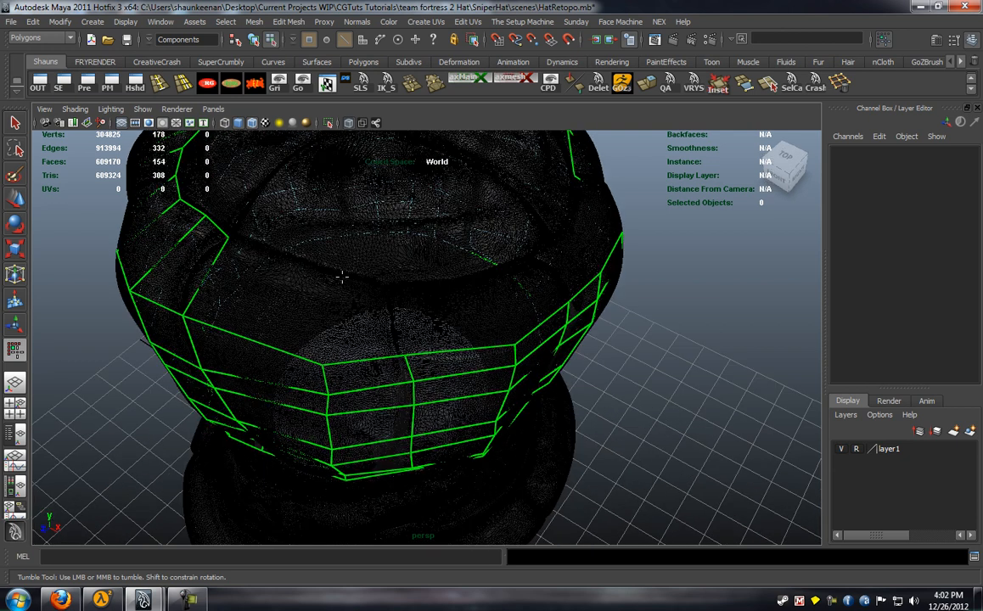
# Fill the remaining quads of the fifth row around the side until its ring closes
pyautogui.keyDown('shift'); pyautogui.click(304, 302); pyautogui.keyUp('shift')
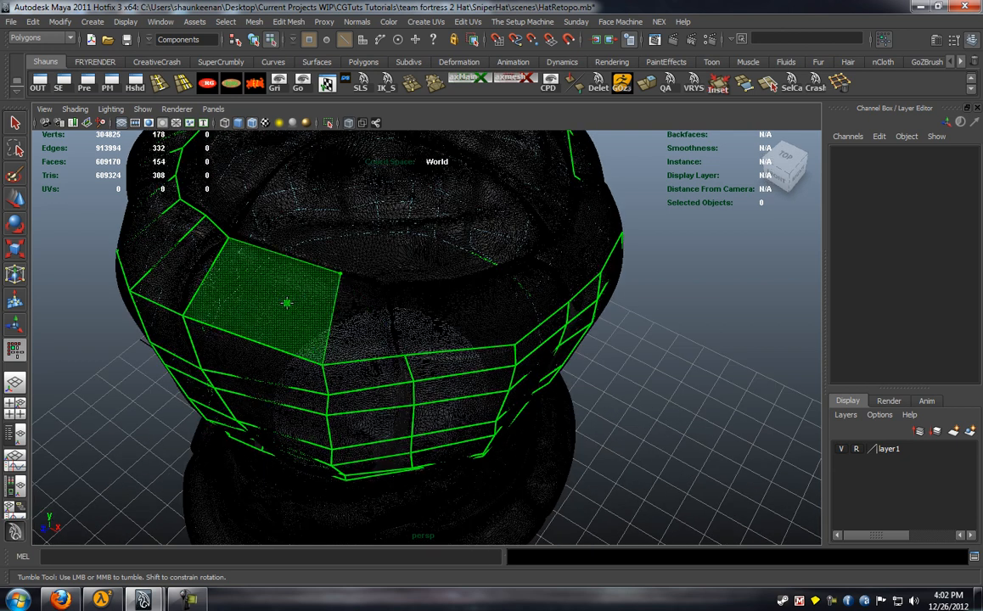
pyautogui.keyDown('shift'); pyautogui.click(382, 299); pyautogui.keyUp('shift')
pyautogui.keyDown('alt'); pyautogui.moveTo(382, 298); pyautogui.dragTo(423, 295); pyautogui.keyUp('alt')
pyautogui.keyDown('shift'); pyautogui.click(377, 320); pyautogui.keyUp('shift')
pyautogui.keyDown('alt'); pyautogui.moveTo(377, 320); pyautogui.dragTo(417, 246); pyautogui.keyUp('alt')
pyautogui.keyDown('shift'); pyautogui.click(392, 316); pyautogui.keyUp('shift')
pyautogui.keyDown('shift'); pyautogui.click(395, 318); pyautogui.keyUp('shift')
pyautogui.keyDown('alt'); pyautogui.moveTo(394, 318); pyautogui.dragTo(510, 338); pyautogui.keyUp('alt')
pyautogui.keyDown('shift'); pyautogui.click(421, 323); pyautogui.keyUp('shift')
pyautogui.keyDown('shift'); pyautogui.click(423, 322); pyautogui.keyUp('shift')
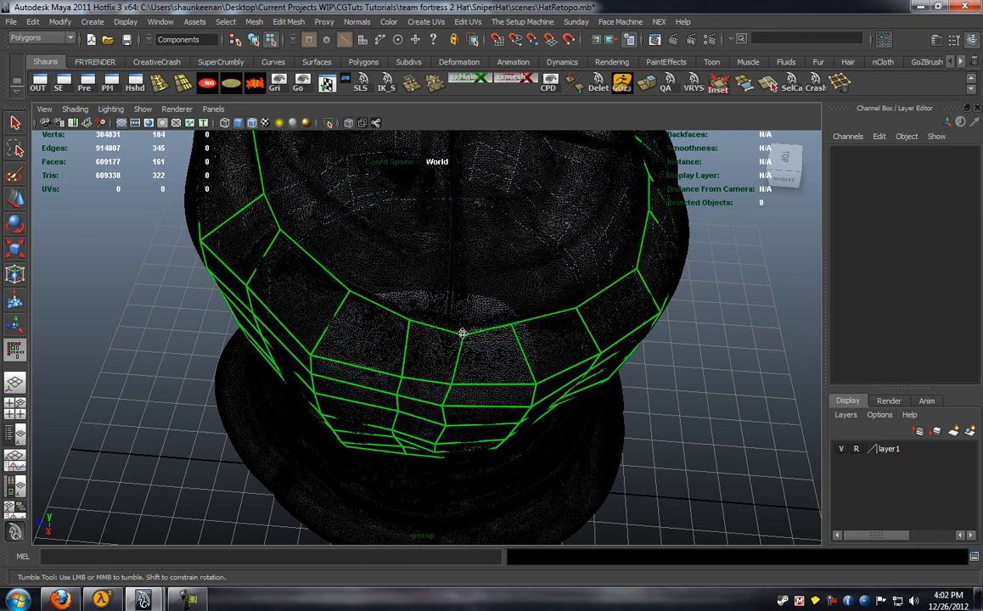
# Insert a horizontal edge loop through the fifth row of quads and a vertical loop through the wide column below it
pyautogui.keyDown('alt'); pyautogui.moveTo(450, 347); pyautogui.dragTo(445, 286); pyautogui.keyUp('alt')
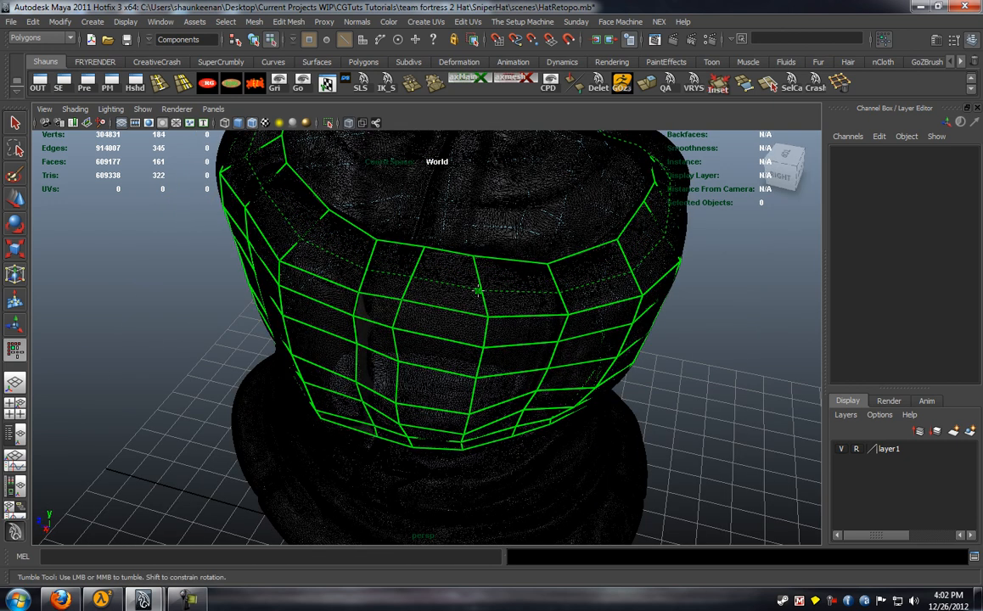
pyautogui.click(416, 304)
pyautogui.keyDown('alt'); pyautogui.moveTo(419, 307); pyautogui.dragTo(461, 281); pyautogui.keyUp('alt')
pyautogui.click(447, 399)
pyautogui.scroll(-4, 461, 281)
pyautogui.keyDown('alt'); pyautogui.moveTo(461, 280); pyautogui.dragTo(502, 351, button='middle'); pyautogui.keyUp('alt')
pyautogui.keyDown('alt'); pyautogui.moveTo(502, 352); pyautogui.dragTo(465, 314); pyautogui.keyUp('alt')
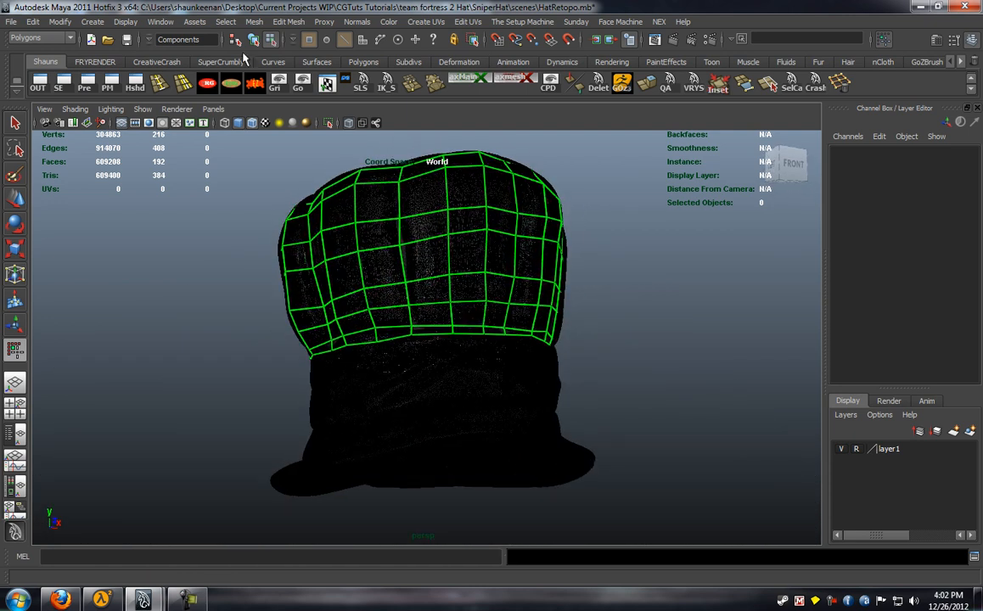
# Select the mesh's entire lower border edge and extrude it downward over the hat band to the brim
pyautogui.click(225, 21)
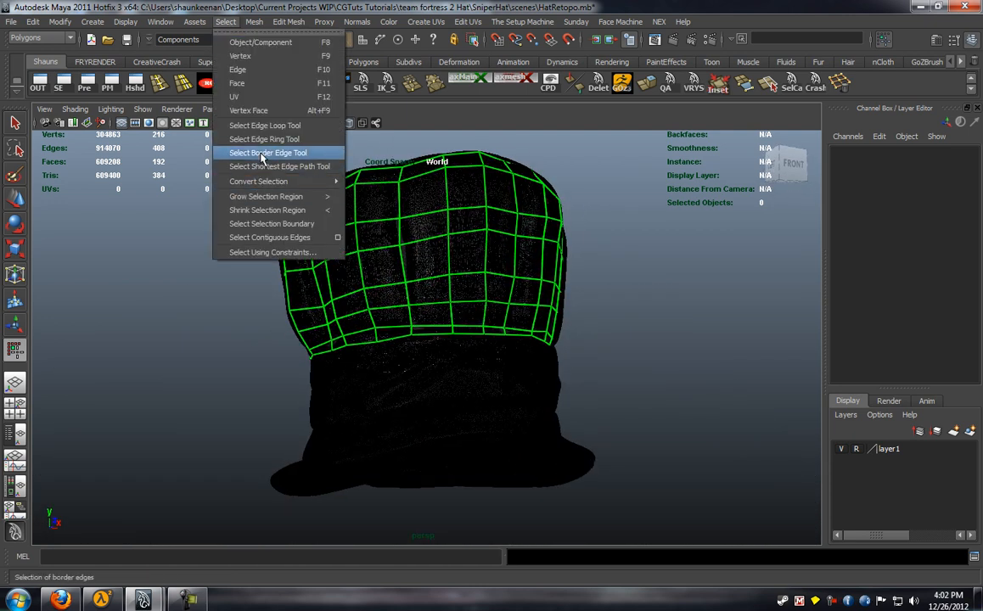
pyautogui.click(261, 156)
pyautogui.scroll(4, 387, 341)
pyautogui.doubleClick(412, 332)
pyautogui.keyDown('alt'); pyautogui.moveTo(455, 384); pyautogui.dragTo(560, 335); pyautogui.keyUp('alt')
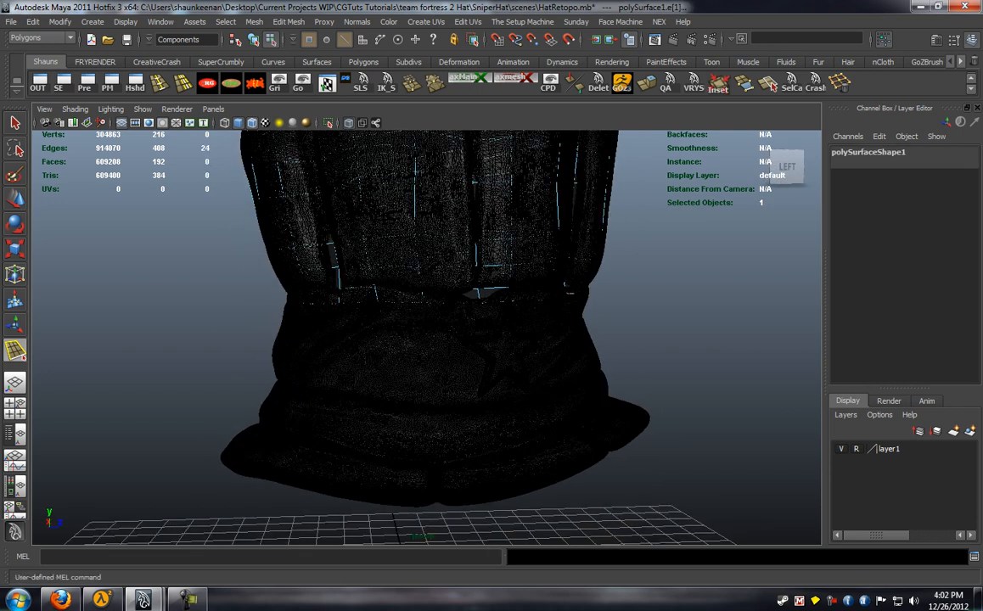
pyautogui.hotkey('ctrl', 'e')
pyautogui.keyDown('alt'); pyautogui.moveTo(467, 304); pyautogui.dragTo(451, 275, button='middle'); pyautogui.keyUp('alt')
pyautogui.press('w')
pyautogui.moveTo(422, 193); pyautogui.dragTo(429, 319)
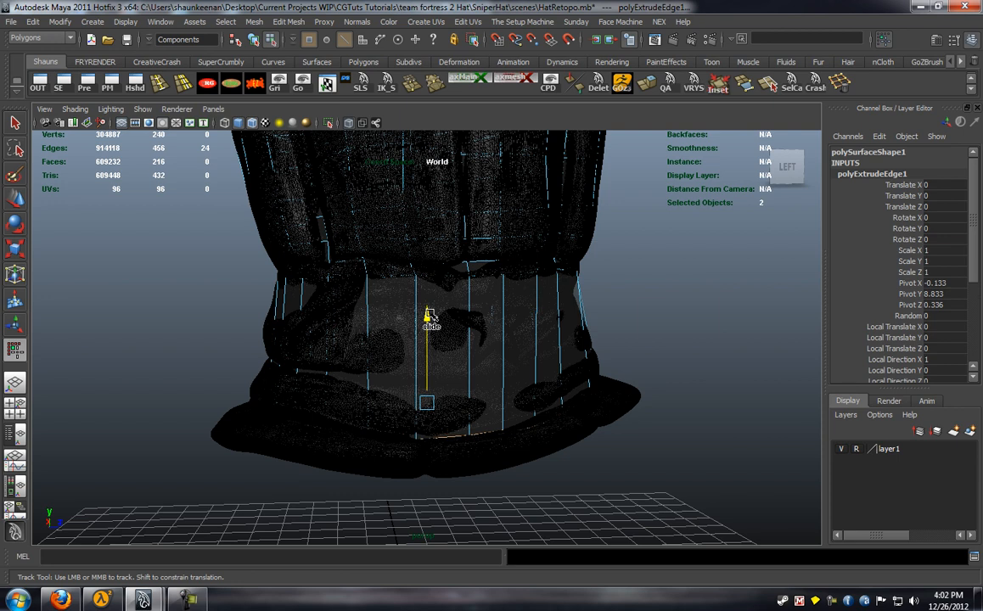
# Insert three horizontal edge loops around the extruded hat band so it conforms to the sculpt
pyautogui.click(839, 84)
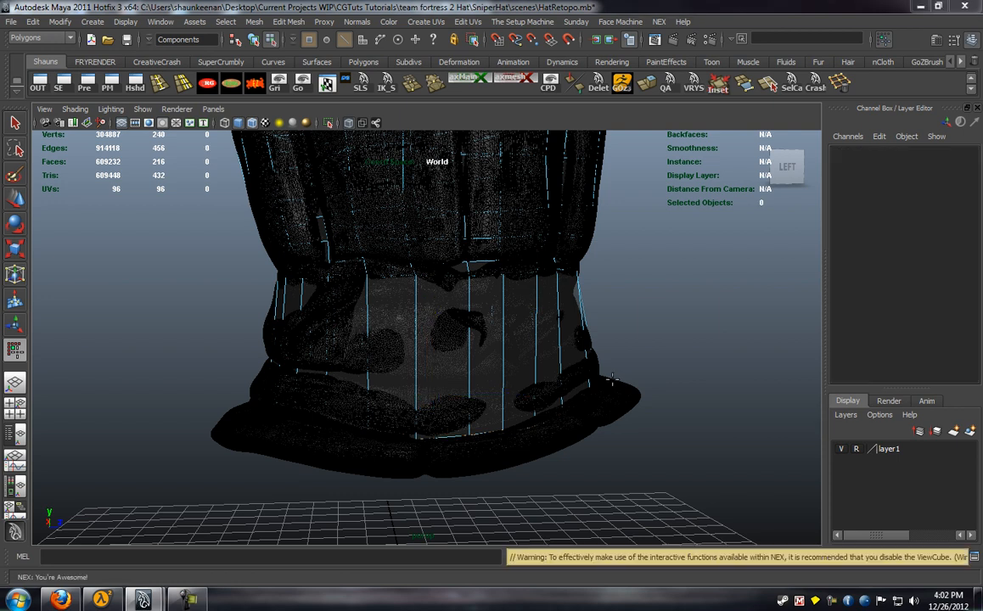
pyautogui.keyDown('alt'); pyautogui.moveTo(470, 332); pyautogui.dragTo(489, 339); pyautogui.keyUp('alt')
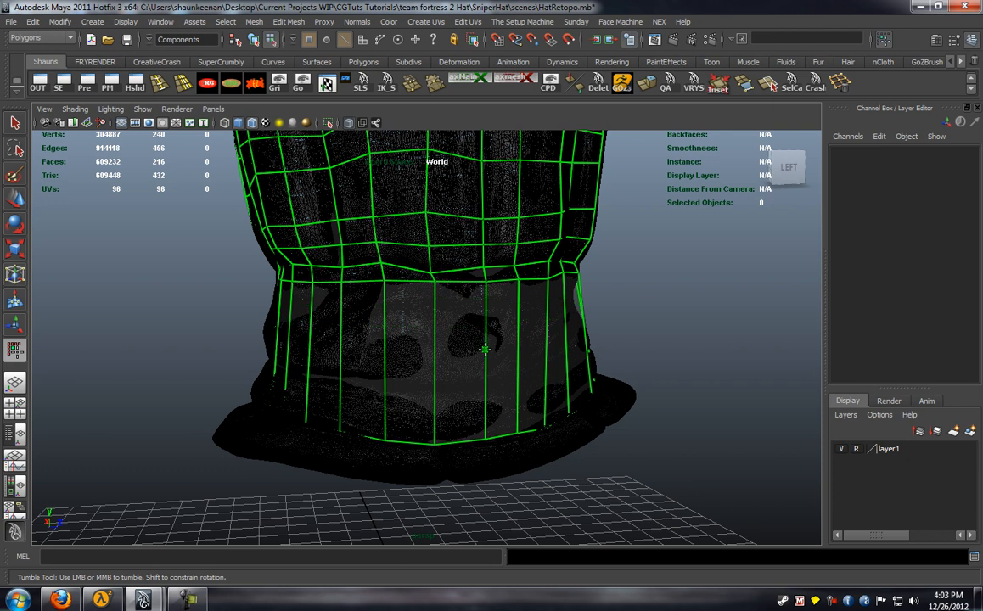
pyautogui.click(408, 314)
pyautogui.keyDown('alt'); pyautogui.moveTo(395, 320); pyautogui.dragTo(449, 355); pyautogui.keyUp('alt')
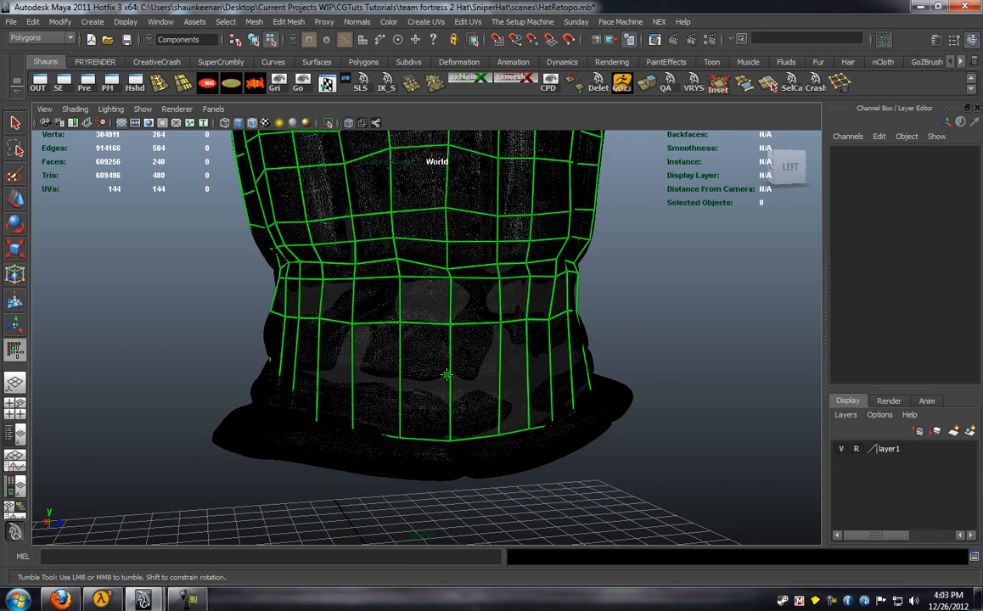
pyautogui.click(443, 379)
pyautogui.keyDown('alt'); pyautogui.moveTo(444, 378); pyautogui.dragTo(422, 382); pyautogui.keyUp('alt')
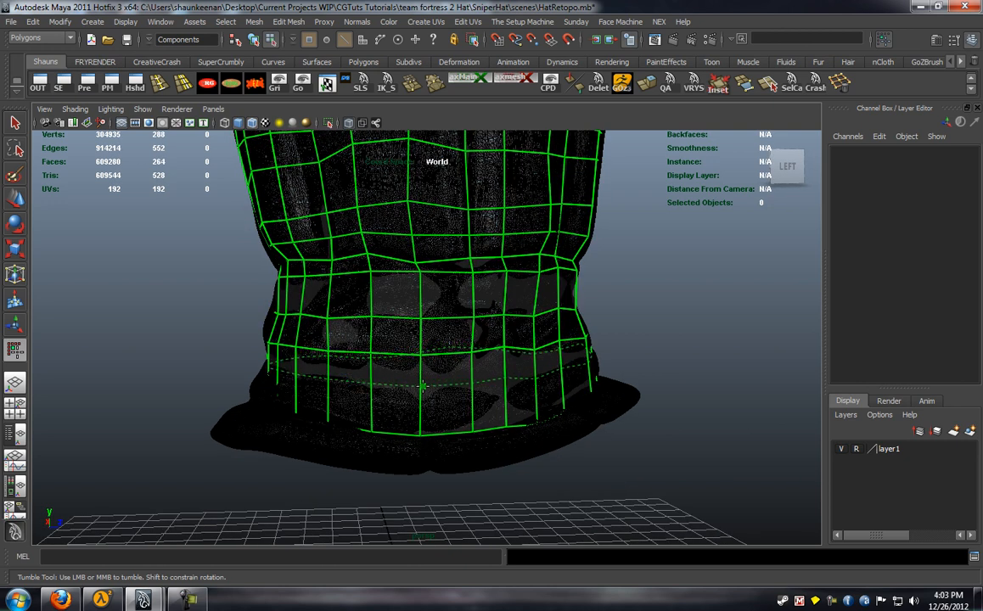
pyautogui.click(413, 386)
# Move the band's lowest vertices around the hat into the crease where the band meets the brim
pyautogui.keyDown('alt'); pyautogui.moveTo(413, 387); pyautogui.dragTo(722, 429); pyautogui.keyUp('alt')
pyautogui.keyDown('alt'); pyautogui.moveTo(577, 349); pyautogui.dragTo(545, 247, button='middle'); pyautogui.keyUp('alt')
pyautogui.keyDown('alt'); pyautogui.moveTo(407, 339); pyautogui.dragTo(482, 392, button='right'); pyautogui.keyUp('alt')
pyautogui.keyDown('alt'); pyautogui.moveTo(482, 390); pyautogui.dragTo(280, 339); pyautogui.keyUp('alt')
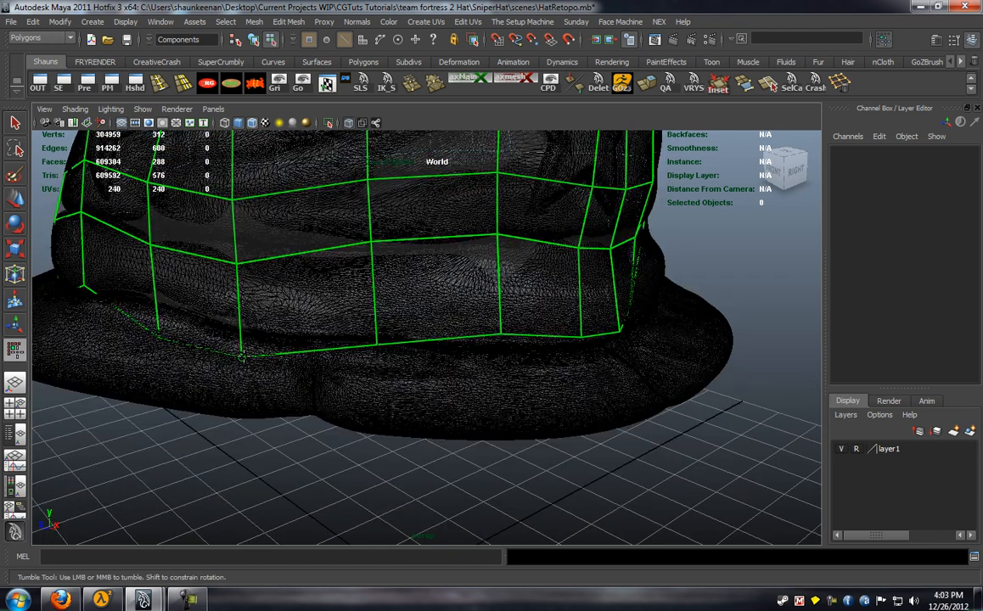
pyautogui.keyDown('alt'); pyautogui.moveTo(513, 337); pyautogui.dragTo(495, 353); pyautogui.keyUp('alt')
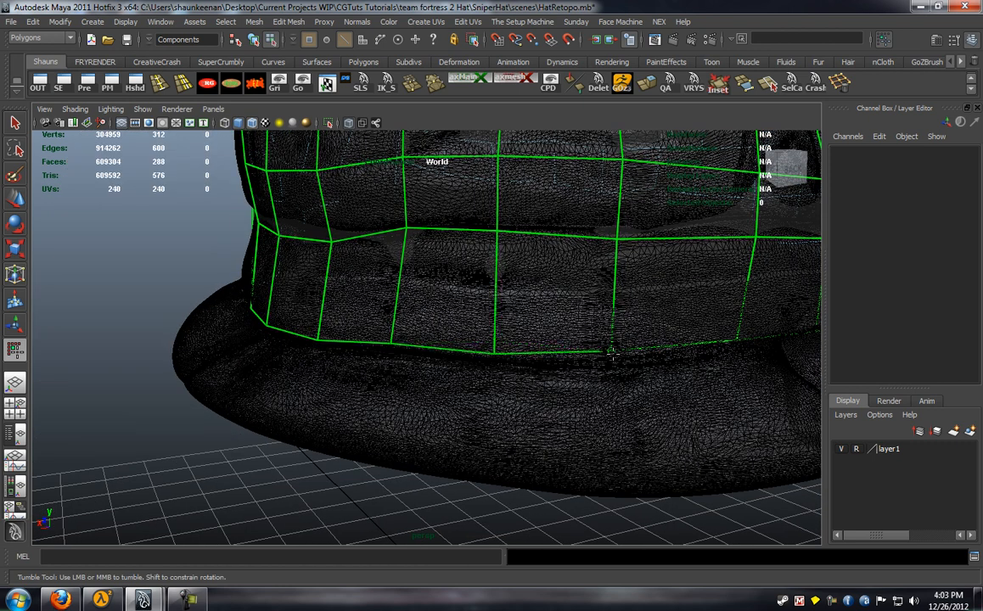
pyautogui.keyDown('alt'); pyautogui.moveTo(611, 350); pyautogui.dragTo(598, 382, button='middle'); pyautogui.keyUp('alt')
pyautogui.moveTo(604, 365); pyautogui.dragTo(476, 386)
pyautogui.moveTo(379, 397); pyautogui.dragTo(504, 379)
pyautogui.moveTo(367, 392); pyautogui.dragTo(425, 404)
pyautogui.moveTo(538, 429); pyautogui.dragTo(456, 408)
pyautogui.moveTo(544, 402); pyautogui.dragTo(465, 398)
pyautogui.moveTo(561, 398); pyautogui.dragTo(467, 377)
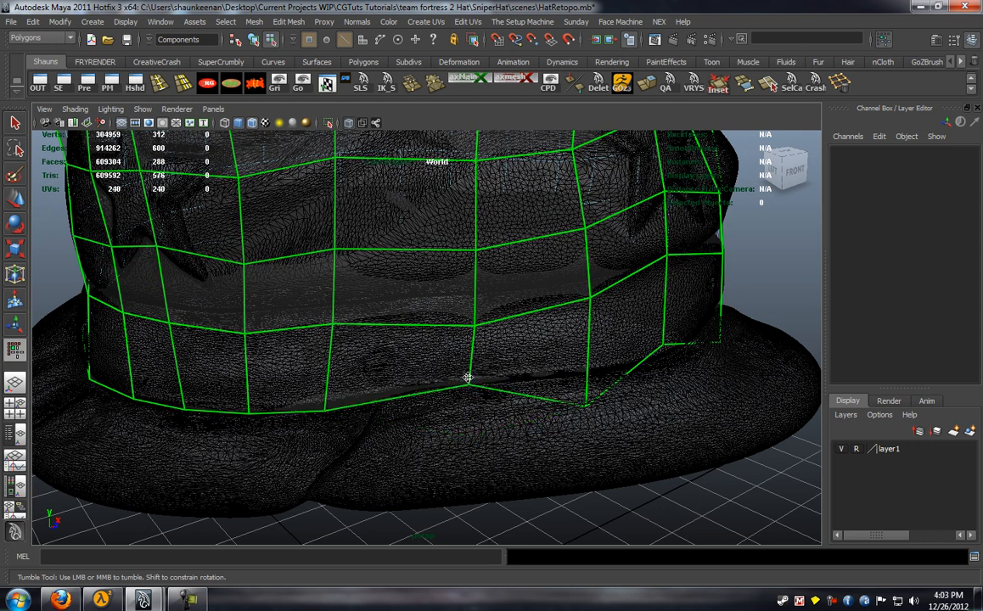
pyautogui.moveTo(586, 404); pyautogui.dragTo(438, 382)
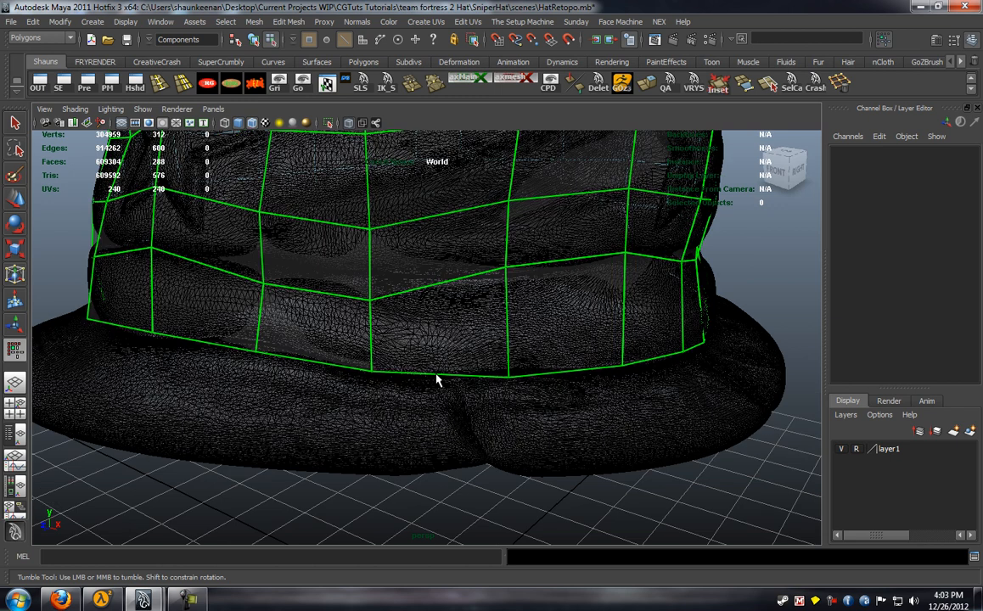
# Raise the vertices of the band's two middle edge loops to even out the quad rows above the brim
pyautogui.moveTo(370, 301); pyautogui.dragTo(371, 290)
pyautogui.moveTo(368, 229); pyautogui.dragTo(366, 202)
pyautogui.moveTo(259, 213); pyautogui.dragTo(264, 189)
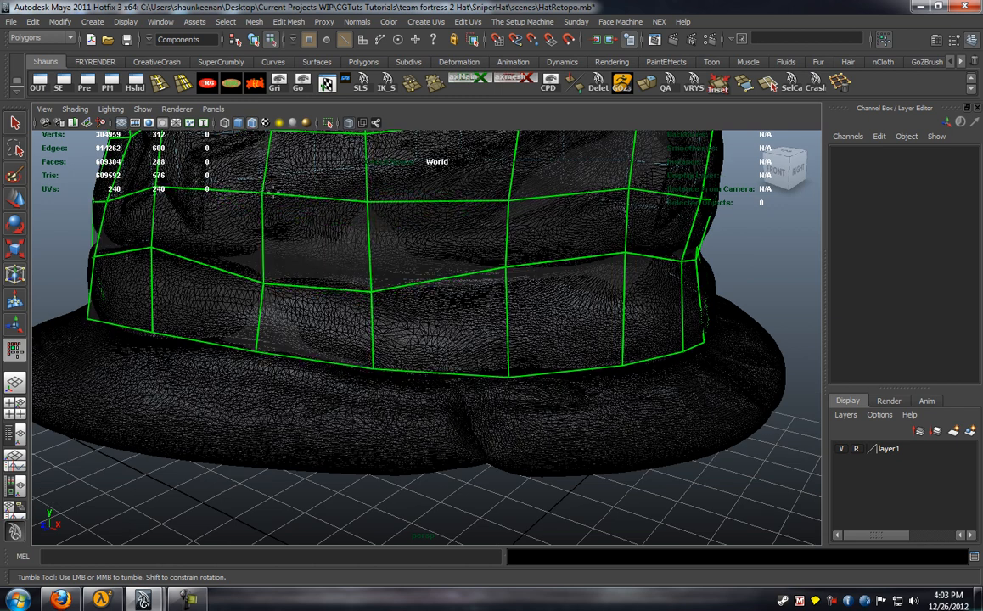
# Select the band's entire lower border edge and extrude it outward across the top of the brim
pyautogui.keyDown('alt'); pyautogui.moveTo(507, 297); pyautogui.dragTo(421, 302); pyautogui.keyUp('alt')
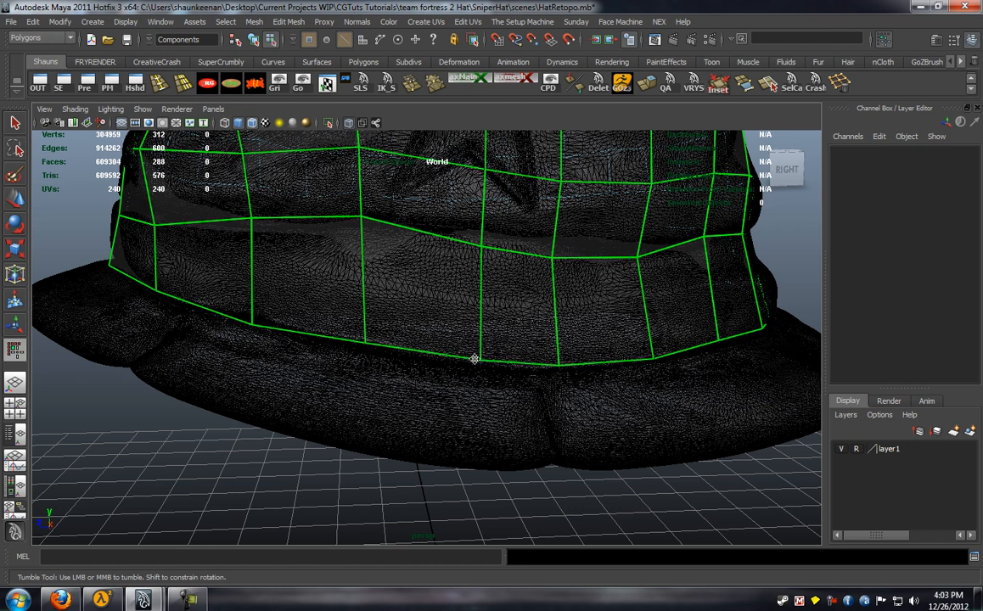
pyautogui.click(226, 21)
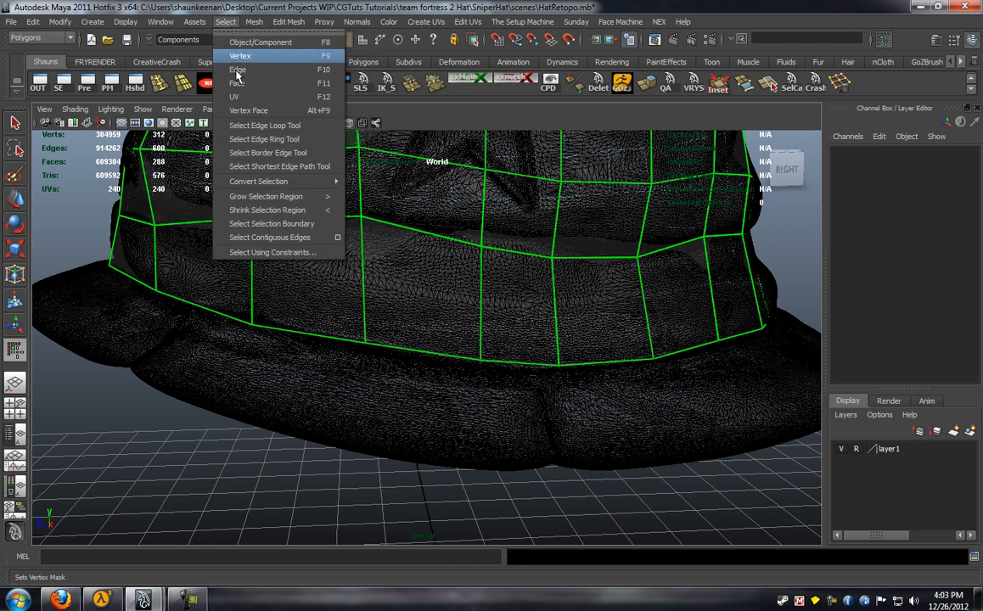
pyautogui.click(267, 153)
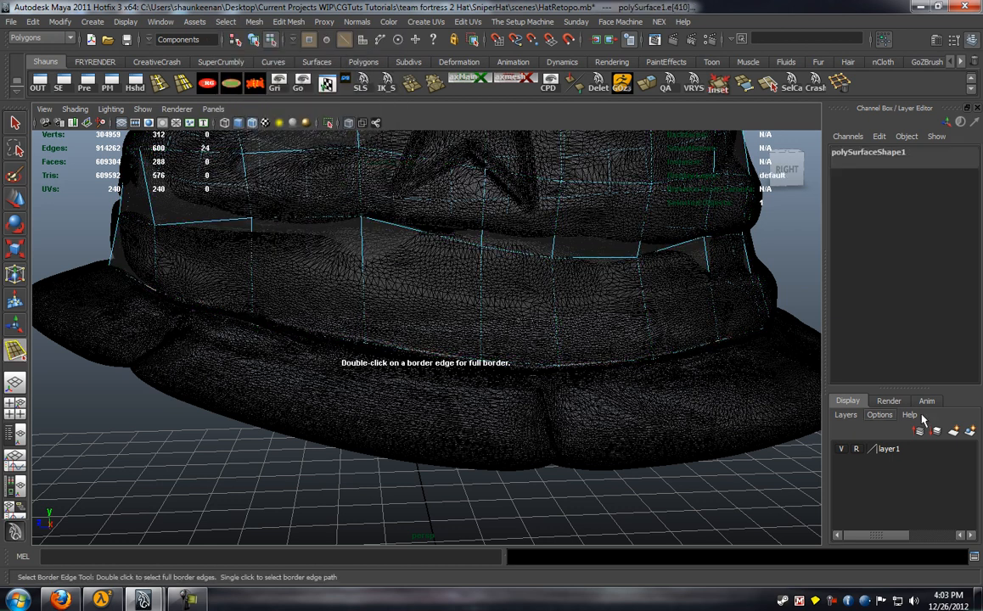
pyautogui.click(646, 83)
pyautogui.keyDown('alt'); pyautogui.moveTo(372, 336); pyautogui.dragTo(429, 347); pyautogui.keyUp('alt')
pyautogui.keyDown('alt'); pyautogui.moveTo(430, 348); pyautogui.dragTo(553, 305, button='middle'); pyautogui.keyUp('alt')
pyautogui.keyDown('alt'); pyautogui.moveTo(538, 310); pyautogui.dragTo(499, 322); pyautogui.keyUp('alt')
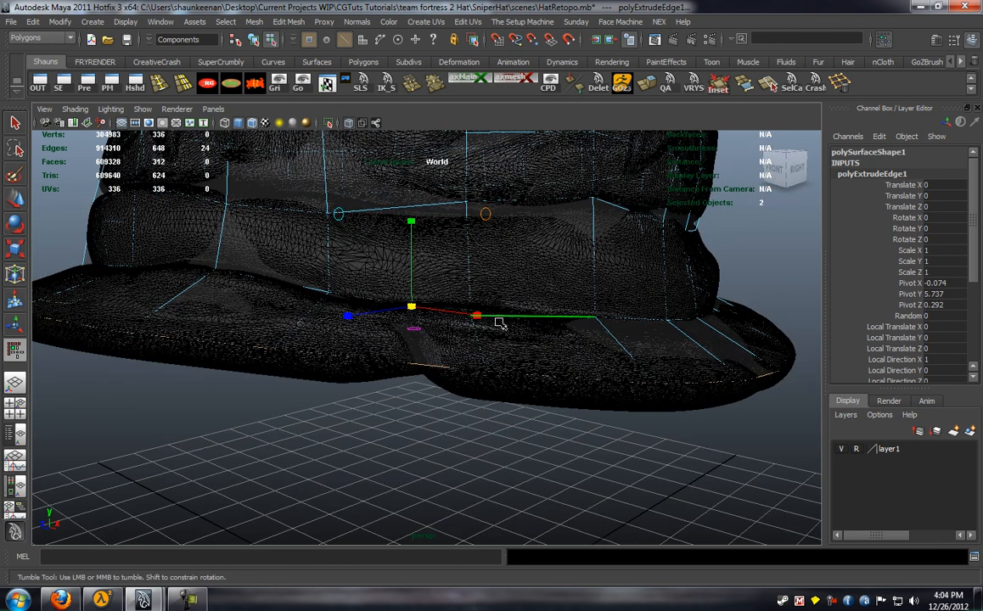
# Extrude the brim's border edges two more times to form the outer rim and the underside
pyautogui.press('g')
pyautogui.press('w')
pyautogui.moveTo(412, 220); pyautogui.dragTo(480, 253)
pyautogui.press('g')
pyautogui.keyDown('alt'); pyautogui.moveTo(387, 333); pyautogui.dragTo(405, 386); pyautogui.keyUp('alt')
pyautogui.keyDown('alt'); pyautogui.moveTo(406, 386); pyautogui.dragTo(403, 292, button='middle'); pyautogui.keyUp('alt')
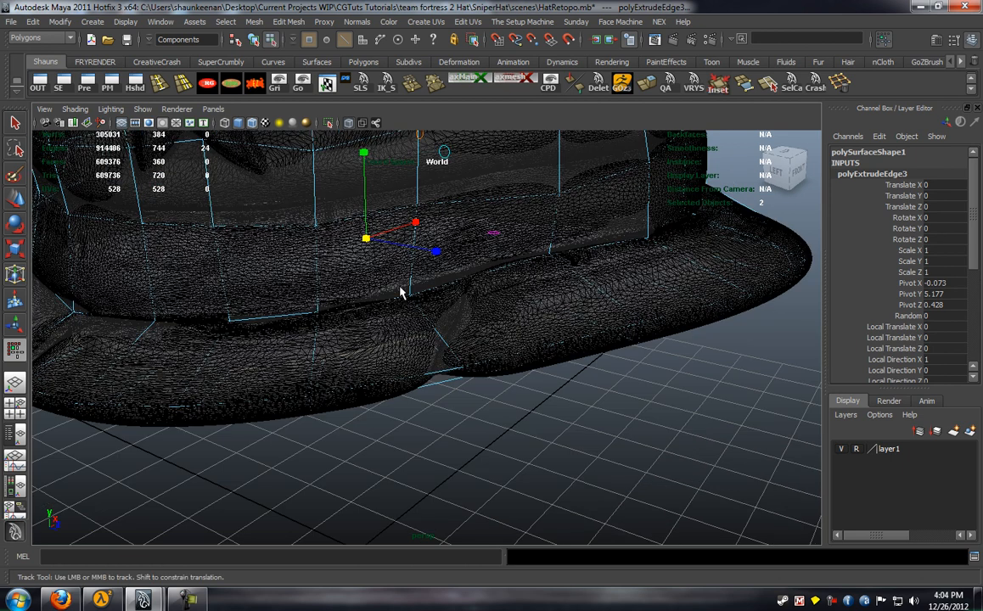
# Move the brim rim vertices beside the fold onto the sculpt's outer edge
pyautogui.keyDown('alt'); pyautogui.moveTo(403, 292); pyautogui.dragTo(397, 354); pyautogui.keyUp('alt')
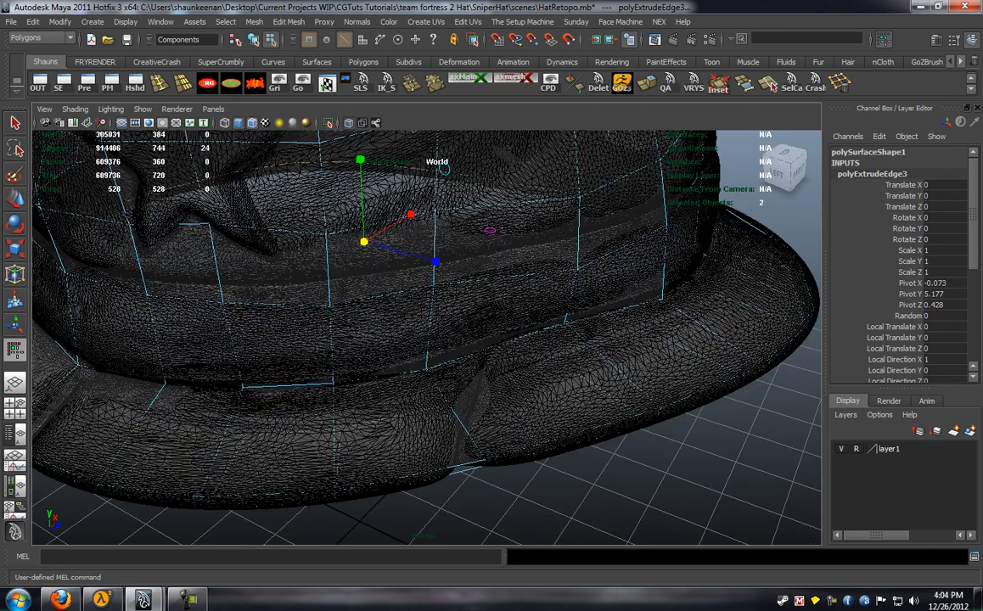
pyautogui.press('y')
pyautogui.moveTo(486, 463); pyautogui.dragTo(453, 465)
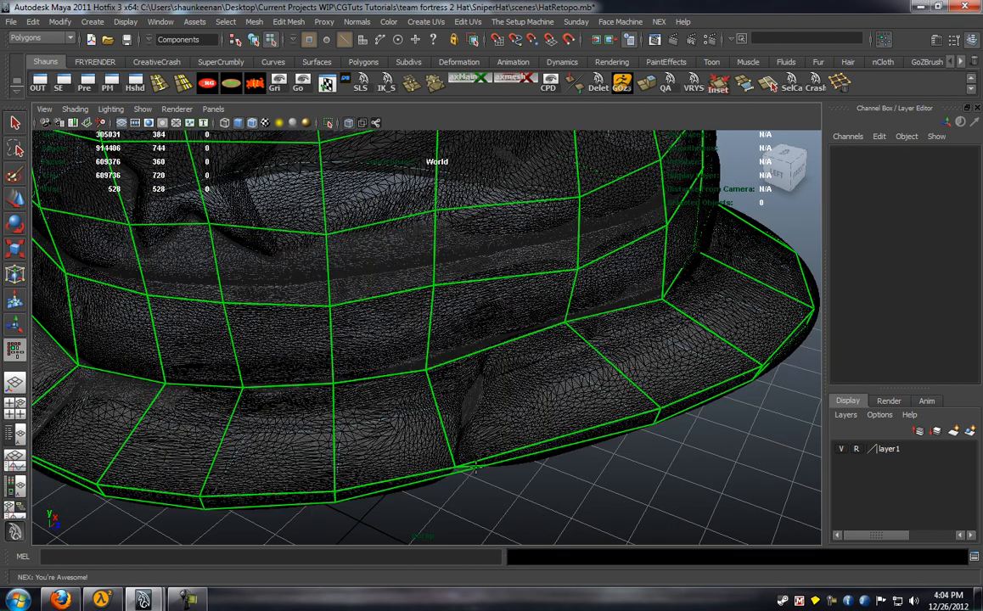
pyautogui.keyDown('alt'); pyautogui.moveTo(468, 454); pyautogui.dragTo(459, 373, button='middle'); pyautogui.keyUp('alt')
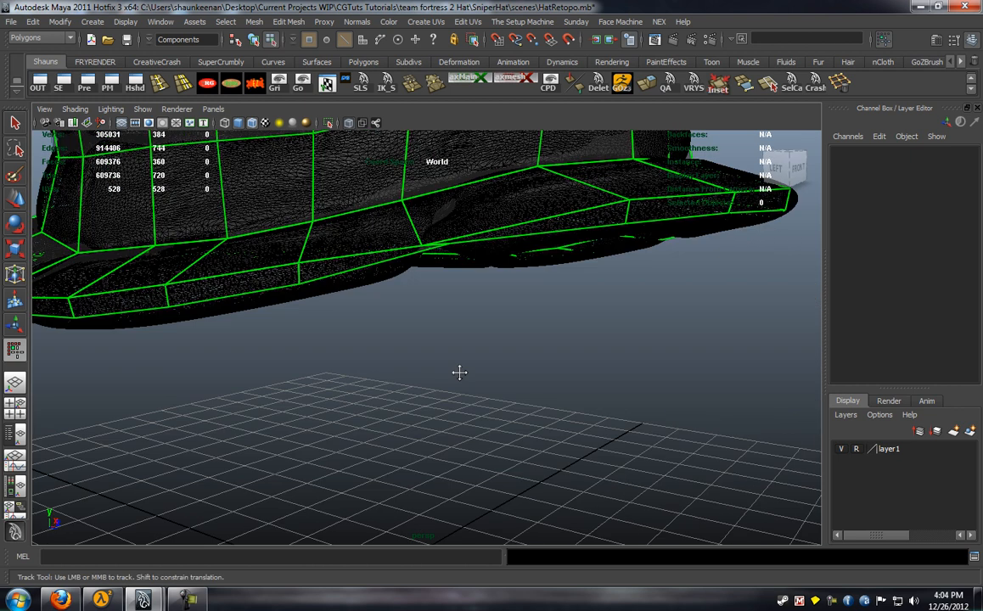
pyautogui.scroll(8, 459, 373)
pyautogui.moveTo(515, 353); pyautogui.dragTo(320, 434)
pyautogui.moveTo(379, 363); pyautogui.dragTo(510, 415)
pyautogui.scroll(-5, 321, 369)
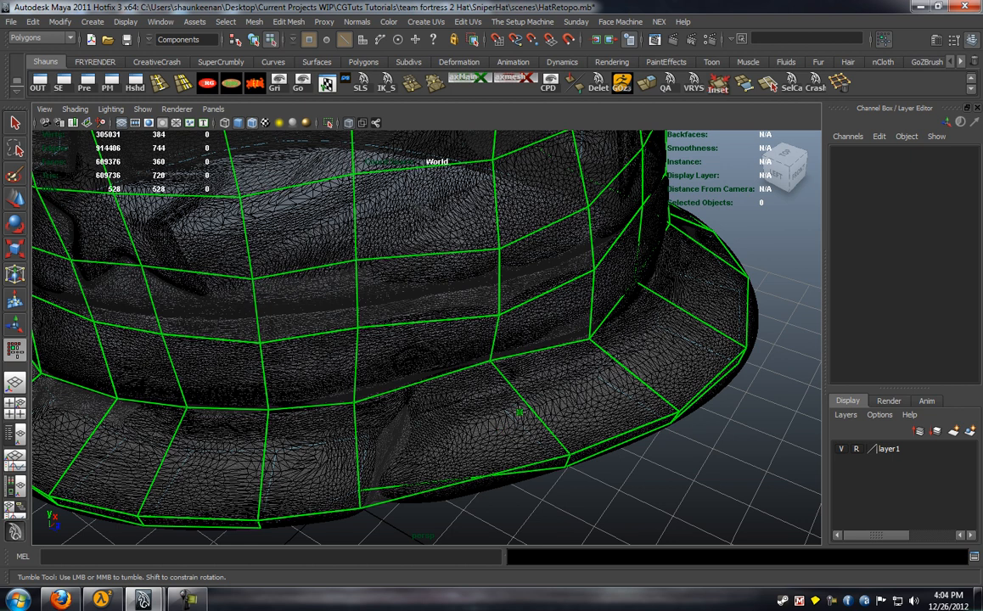
# Insert concentric edge loops around the brim's top surface and its underside
pyautogui.click(514, 413)
pyautogui.keyDown('alt'); pyautogui.moveTo(515, 414); pyautogui.dragTo(246, 253); pyautogui.keyUp('alt')
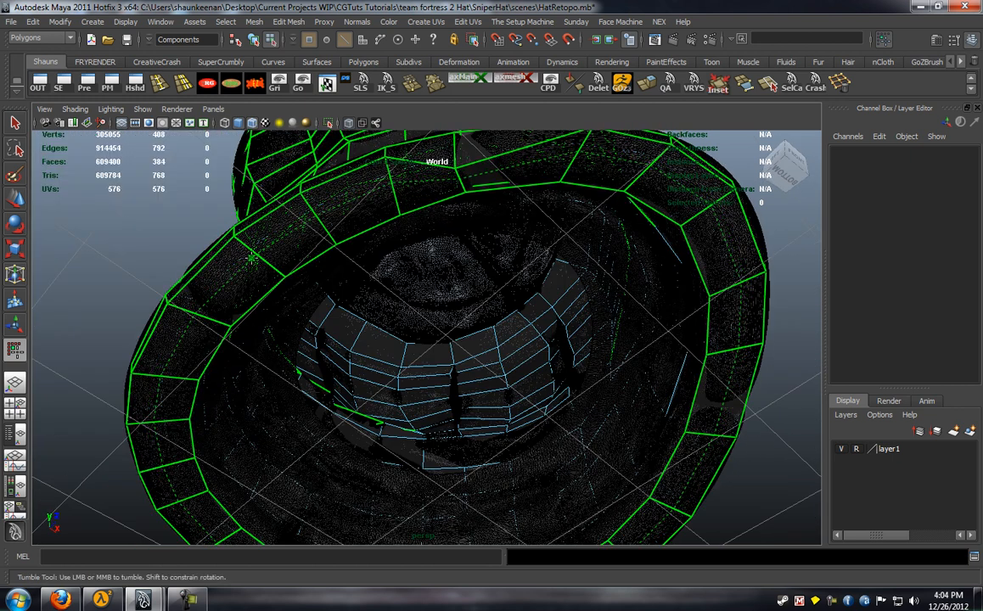
pyautogui.click(438, 231)
# Reposition the rim vertex on the brim's underside where the fold begins
pyautogui.keyDown('alt'); pyautogui.moveTo(482, 257); pyautogui.dragTo(442, 356, button='middle'); pyautogui.keyUp('alt')
pyautogui.keyDown('alt'); pyautogui.moveTo(441, 356); pyautogui.dragTo(393, 327); pyautogui.keyUp('alt')
pyautogui.keyDown('alt'); pyautogui.moveTo(393, 327); pyautogui.dragTo(391, 313, button='right'); pyautogui.keyUp('alt')
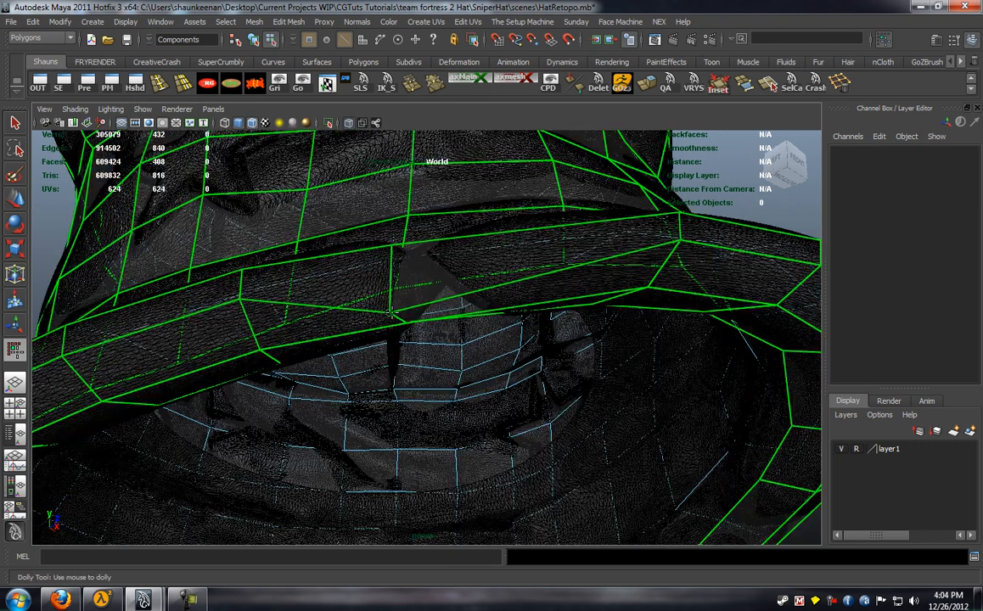
pyautogui.moveTo(391, 313); pyautogui.dragTo(489, 367)
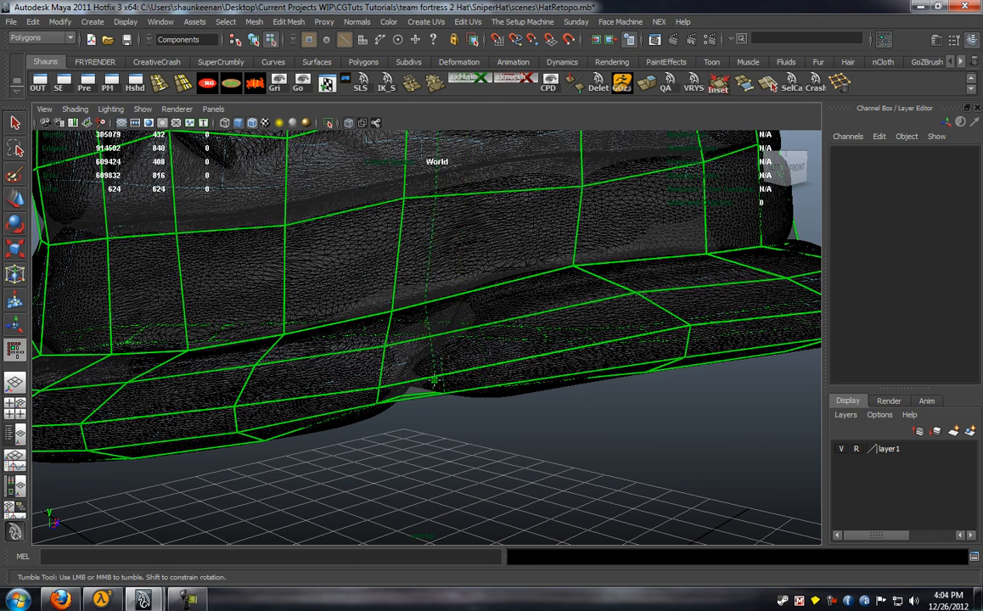
# Insert a radial edge loop across the brim beside the fold, continuing it up through the hat
pyautogui.keyDown('alt'); pyautogui.moveTo(473, 390); pyautogui.dragTo(505, 404); pyautogui.keyUp('alt')
pyautogui.keyDown('alt'); pyautogui.moveTo(505, 404); pyautogui.dragTo(481, 368, button='right'); pyautogui.keyUp('alt')
pyautogui.keyDown('alt'); pyautogui.moveTo(480, 368); pyautogui.dragTo(478, 355); pyautogui.keyUp('alt')
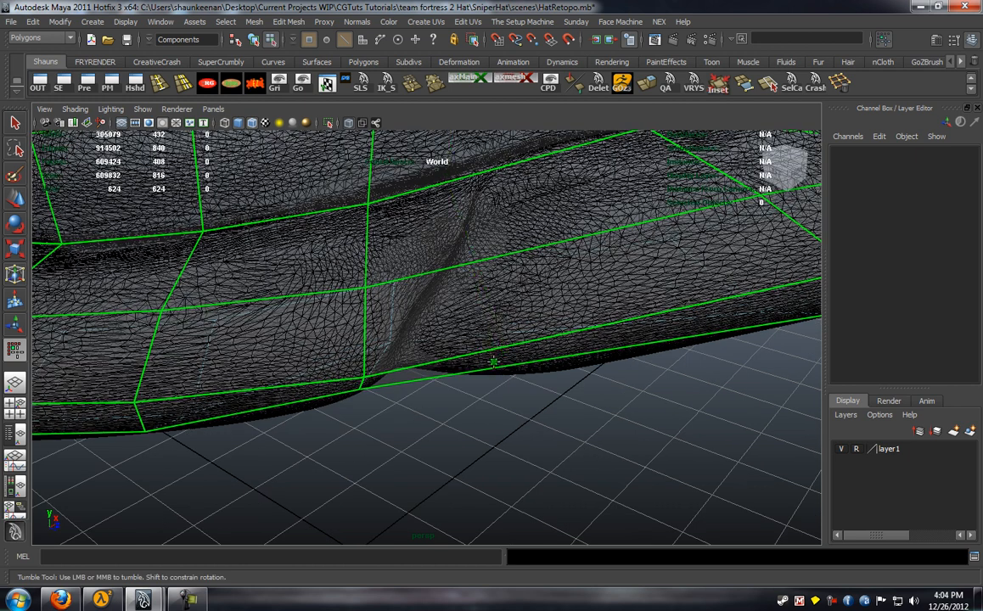
pyautogui.keyDown('ctrl'); pyautogui.click(493, 362); pyautogui.keyUp('ctrl')
pyautogui.keyDown('alt'); pyautogui.moveTo(493, 363); pyautogui.dragTo(422, 306); pyautogui.keyUp('alt')
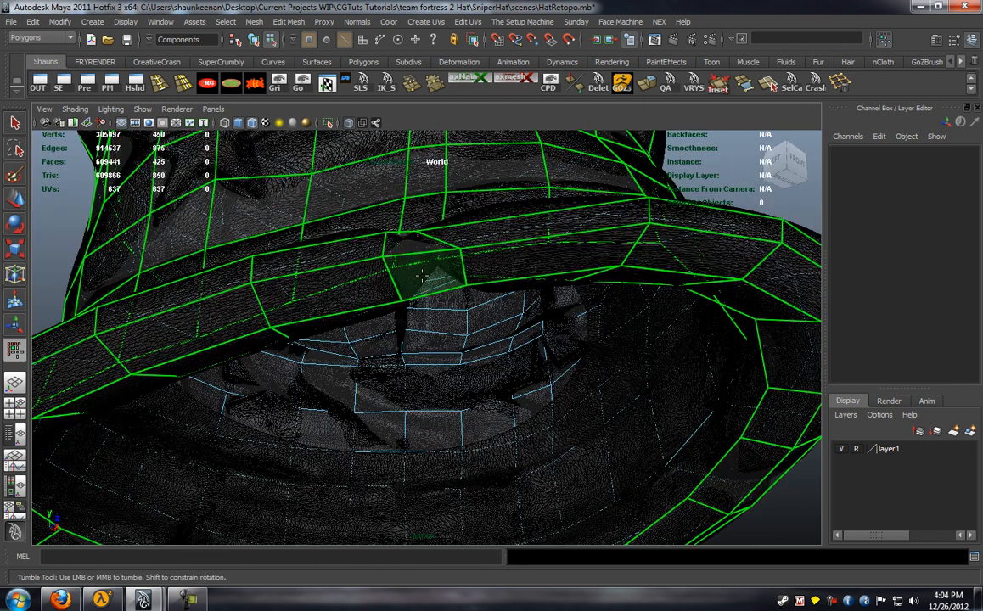
# Move the new loop's rim and underside vertices to follow the crease of the brim fold
pyautogui.keyDown('alt'); pyautogui.moveTo(423, 305); pyautogui.dragTo(425, 328, button='middle'); pyautogui.keyUp('alt')
pyautogui.keyDown('alt'); pyautogui.moveTo(424, 327); pyautogui.dragTo(441, 260, button='right'); pyautogui.keyUp('alt')
pyautogui.moveTo(443, 259); pyautogui.dragTo(413, 267)
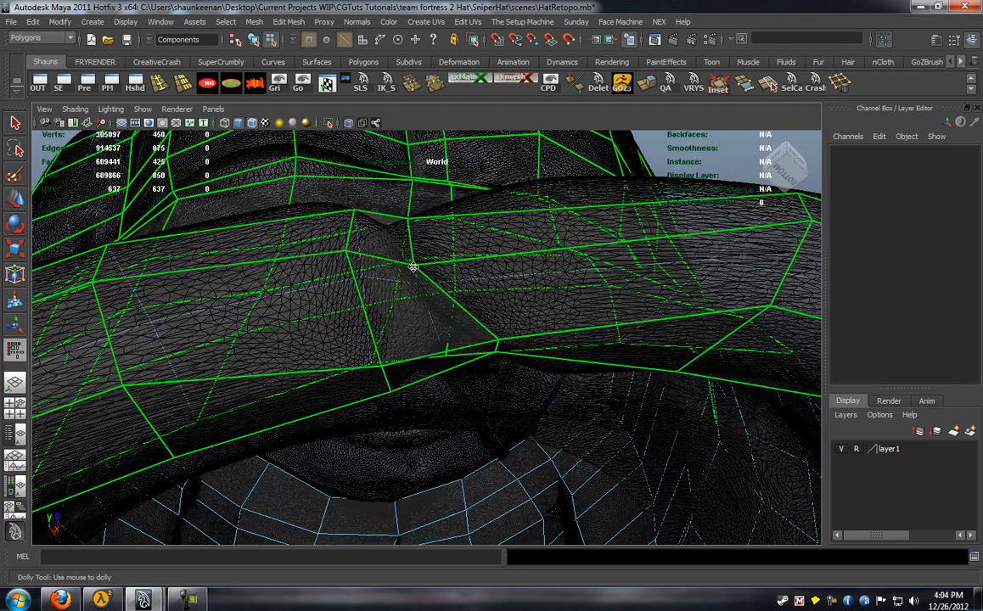
pyautogui.moveTo(444, 308); pyautogui.dragTo(464, 411)
pyautogui.moveTo(465, 391)
pyautogui.keyDown('alt'); pyautogui.mouseDown()
pyautogui.moveTo(463, 474)
pyautogui.moveTo(515, 536)
pyautogui.moveTo(424, 413)
pyautogui.moveTo(456, 396)
pyautogui.mouseUp(); pyautogui.keyUp('alt')
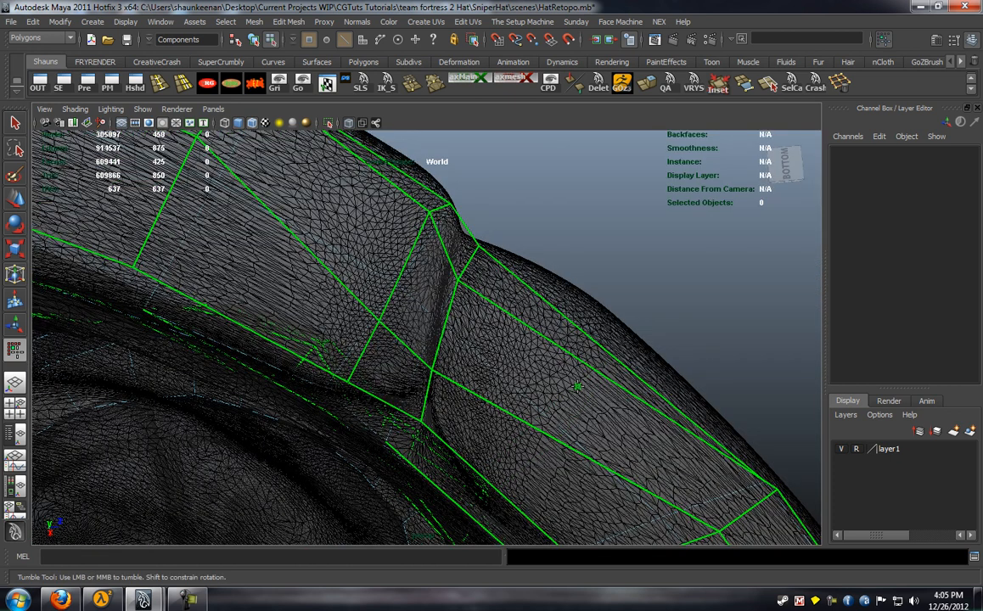
# Insert another radial edge loop across the brim next to the fold and adjust its vertices along the rim
pyautogui.keyDown('alt'); pyautogui.moveTo(576, 387); pyautogui.dragTo(397, 281); pyautogui.keyUp('alt')
pyautogui.moveTo(468, 362); pyautogui.dragTo(465, 344)
pyautogui.keyDown('alt'); pyautogui.moveTo(441, 307); pyautogui.dragTo(463, 374); pyautogui.keyUp('alt')
pyautogui.moveTo(444, 247); pyautogui.dragTo(415, 257)
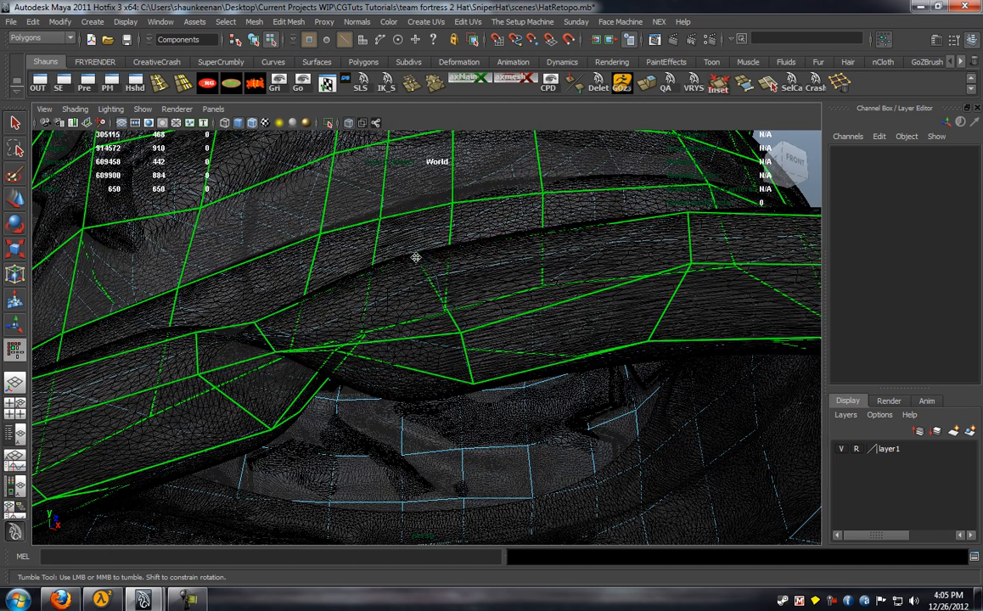
# Undo the trial edge loop and reposition the mesh vertices beside the fold on the brim's upper surface
pyautogui.keyDown('shift'); pyautogui.click(399, 304); pyautogui.keyUp('shift')
pyautogui.hotkey('ctrl', 'z')
pyautogui.keyDown('alt'); pyautogui.moveTo(399, 304); pyautogui.dragTo(458, 279); pyautogui.keyUp('alt')
pyautogui.moveTo(282, 284); pyautogui.dragTo(276, 288)
pyautogui.moveTo(285, 240); pyautogui.dragTo(294, 281)
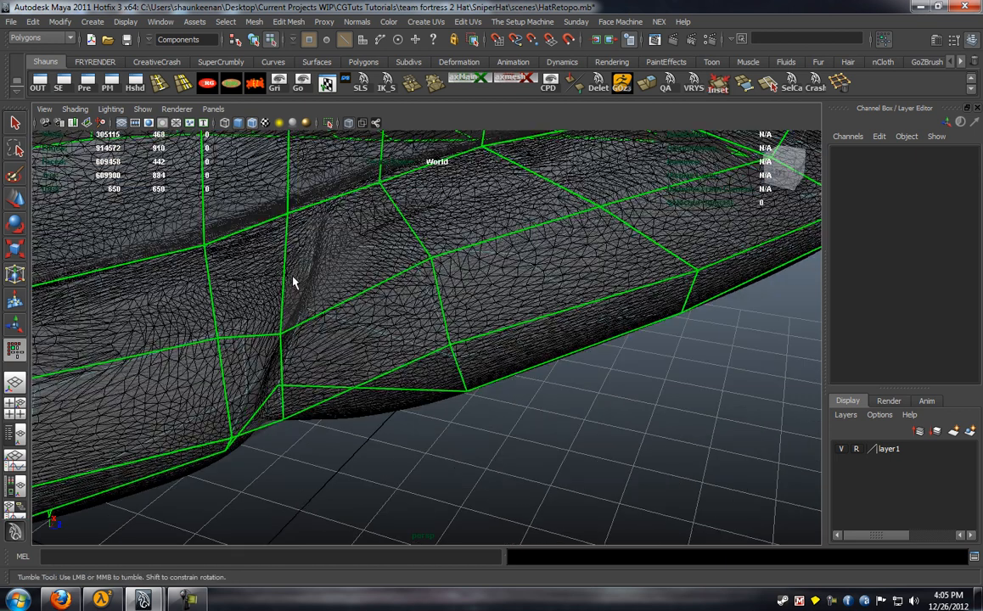
# Cut a new edge path beside the fold from the brim's crown-side vertex across the upper surface and around the rim to the underside
pyautogui.click(769, 84)
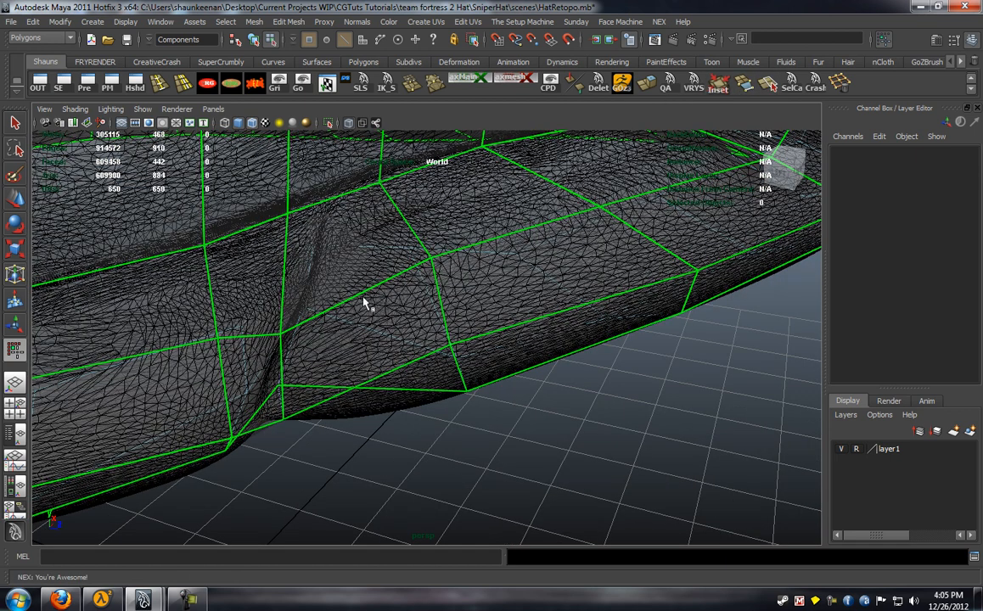
pyautogui.keyDown('alt'); pyautogui.moveTo(371, 290); pyautogui.dragTo(289, 188); pyautogui.keyUp('alt')
pyautogui.click(266, 202)
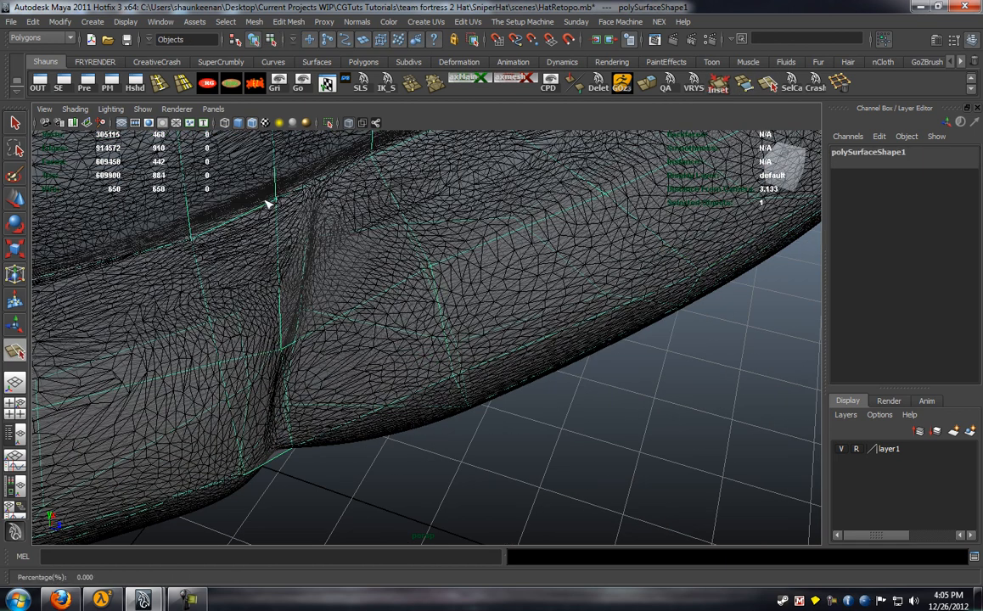
pyautogui.click(367, 302)
pyautogui.moveTo(368, 302); pyautogui.dragTo(358, 267)
pyautogui.moveTo(402, 370); pyautogui.dragTo(471, 328)
pyautogui.press('Return')
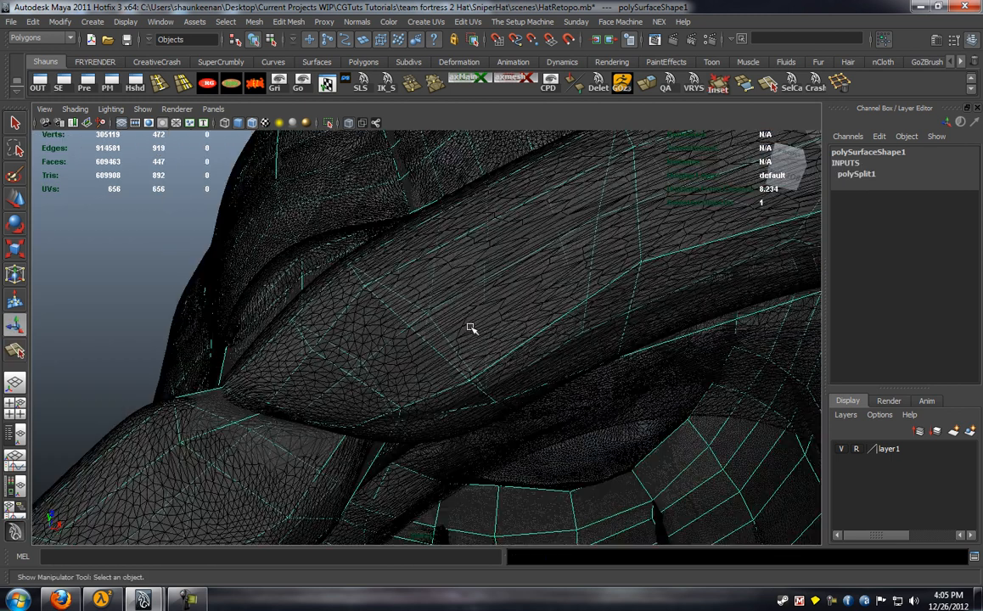
# Reposition the vertices on the brim's underside and rim beside the fold to follow the sculpt
pyautogui.press('y')
pyautogui.moveTo(310, 374)
pyautogui.keyDown('alt'); pyautogui.mouseDown()
pyautogui.moveTo(298, 342)
pyautogui.moveTo(412, 409)
pyautogui.moveTo(431, 402)
pyautogui.moveTo(417, 409)
pyautogui.moveTo(391, 377)
pyautogui.moveTo(372, 314)
pyautogui.moveTo(383, 233)
pyautogui.mouseUp(); pyautogui.keyUp('alt')
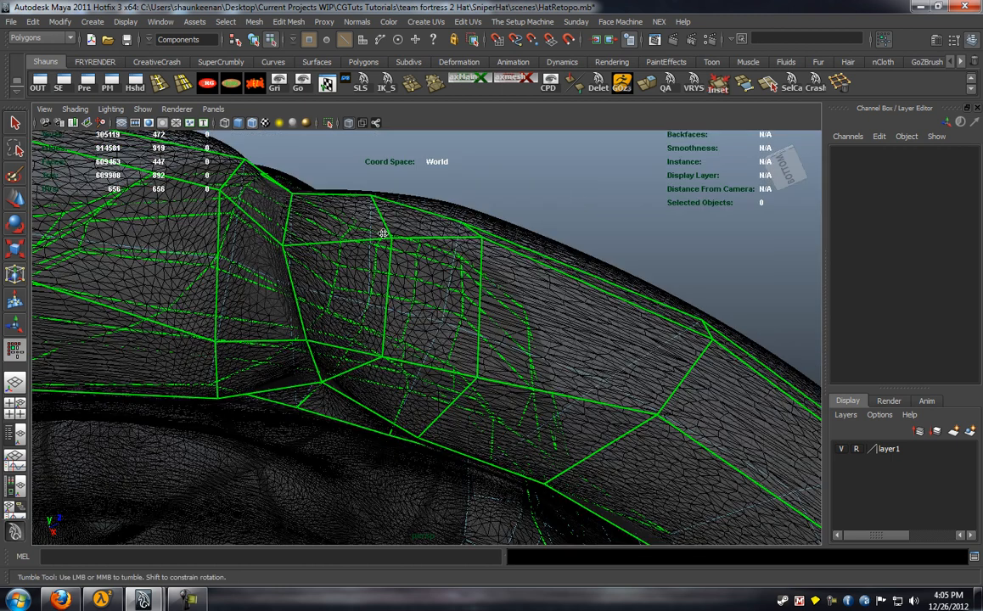
pyautogui.keyDown('alt'); pyautogui.moveTo(357, 325); pyautogui.dragTo(465, 388); pyautogui.keyUp('alt')
pyautogui.hotkey('ctrl', 'z')
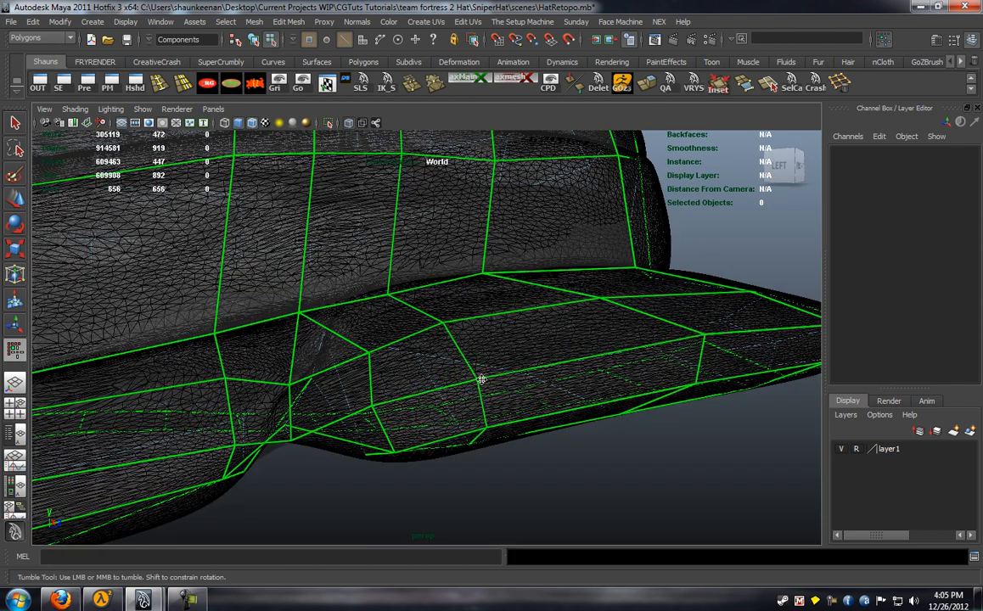
pyautogui.keyDown('alt'); pyautogui.moveTo(451, 334); pyautogui.dragTo(393, 348); pyautogui.keyUp('alt')
pyautogui.keyDown('alt'); pyautogui.moveTo(265, 361); pyautogui.dragTo(455, 365); pyautogui.keyUp('alt')
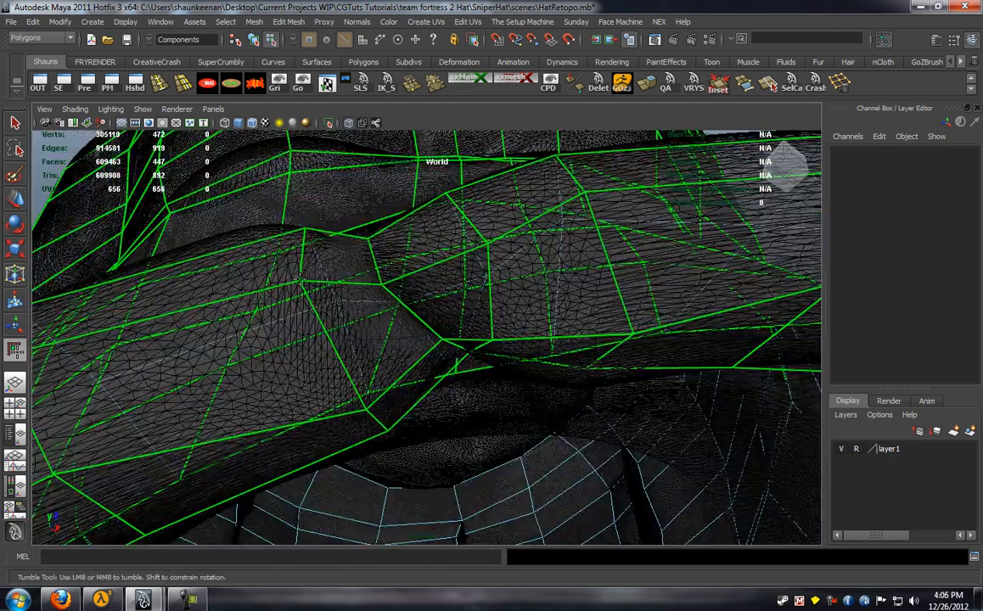
pyautogui.moveTo(300, 280); pyautogui.dragTo(290, 277)
pyautogui.moveTo(303, 230); pyautogui.dragTo(465, 342)
# Move the rim vertex and the vertices above it onto the crease line of the fold
pyautogui.moveTo(449, 300); pyautogui.dragTo(329, 355)
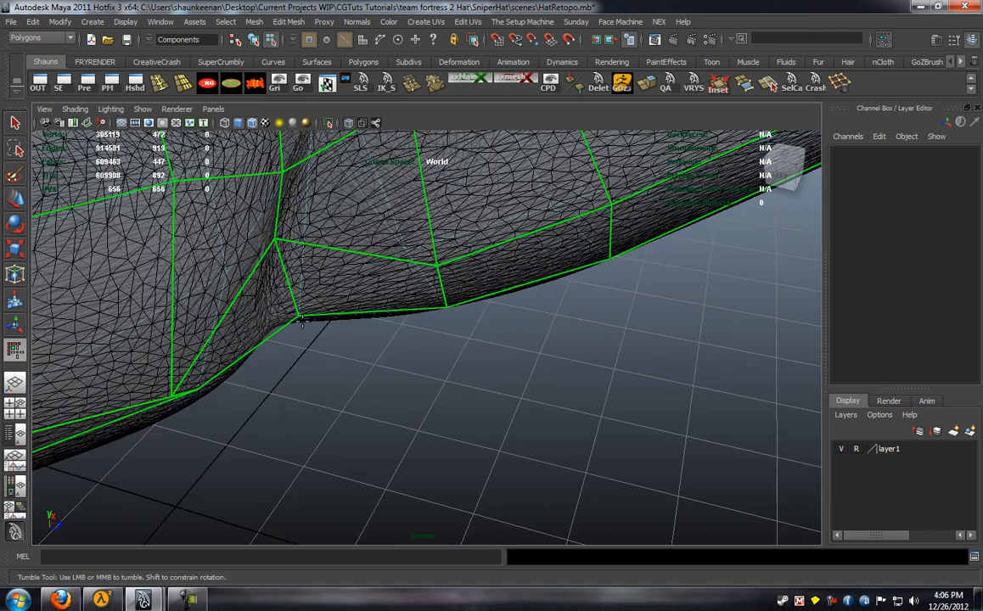
pyautogui.moveTo(297, 320); pyautogui.dragTo(274, 322)
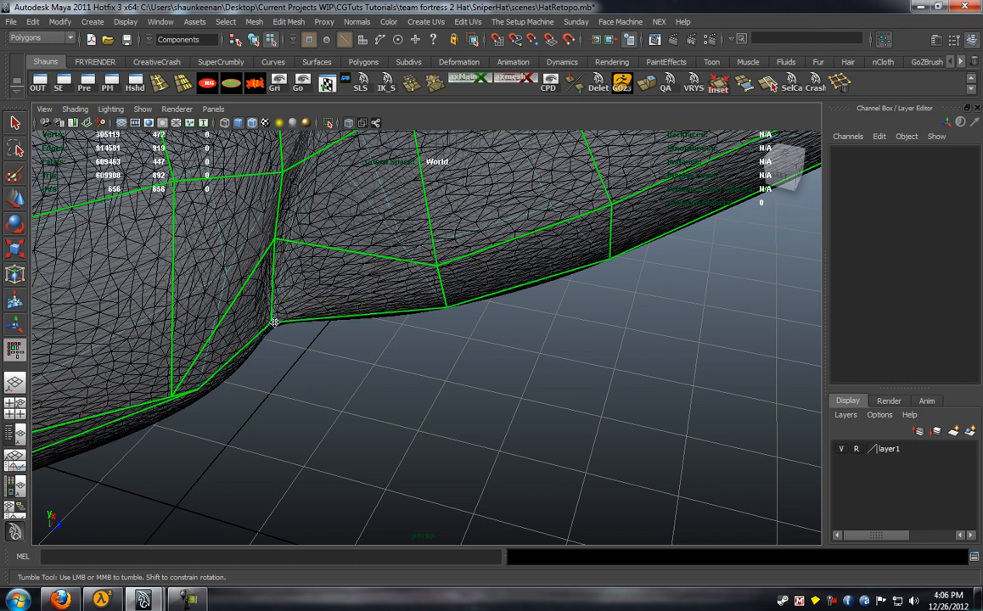
pyautogui.moveTo(274, 236); pyautogui.dragTo(278, 241)
pyautogui.keyDown('alt'); pyautogui.moveTo(322, 206); pyautogui.dragTo(371, 364); pyautogui.keyUp('alt')
pyautogui.keyDown('alt'); pyautogui.moveTo(371, 364); pyautogui.dragTo(360, 403, button='middle'); pyautogui.keyUp('alt')
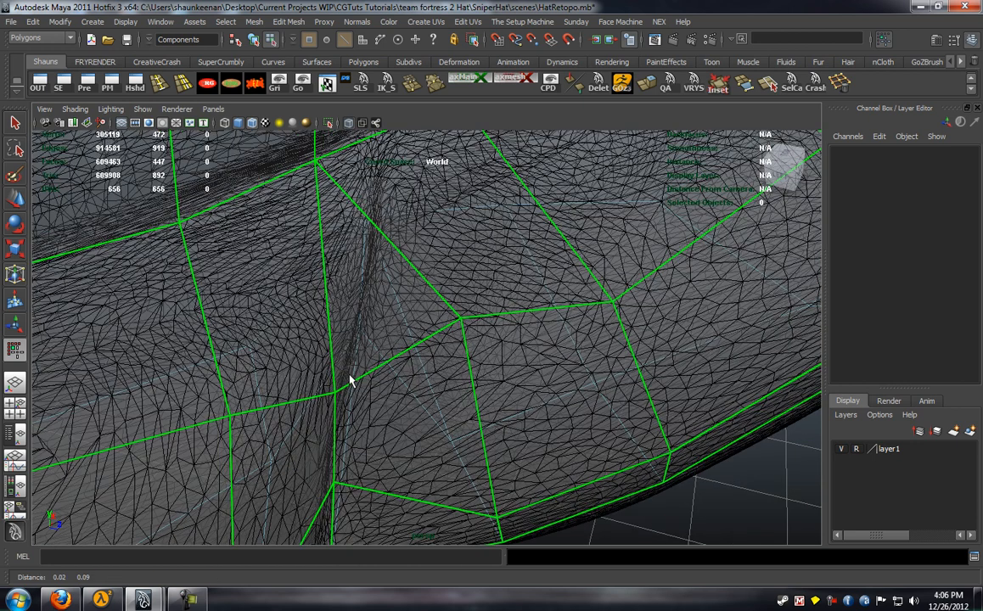
pyautogui.moveTo(342, 397); pyautogui.dragTo(347, 393)
# Adjust the vertices where the fold meets the base of the crown and along both sides of the crease
pyautogui.keyDown('alt'); pyautogui.moveTo(338, 249); pyautogui.dragTo(353, 317, button='middle'); pyautogui.keyUp('alt')
pyautogui.moveTo(330, 229); pyautogui.dragTo(388, 208)
pyautogui.scroll(-5, 381, 323)
pyautogui.keyDown('alt'); pyautogui.moveTo(382, 322); pyautogui.dragTo(390, 314, button='middle'); pyautogui.keyUp('alt')
pyautogui.moveTo(342, 274); pyautogui.dragTo(369, 266)
pyautogui.moveTo(379, 363); pyautogui.dragTo(367, 365)
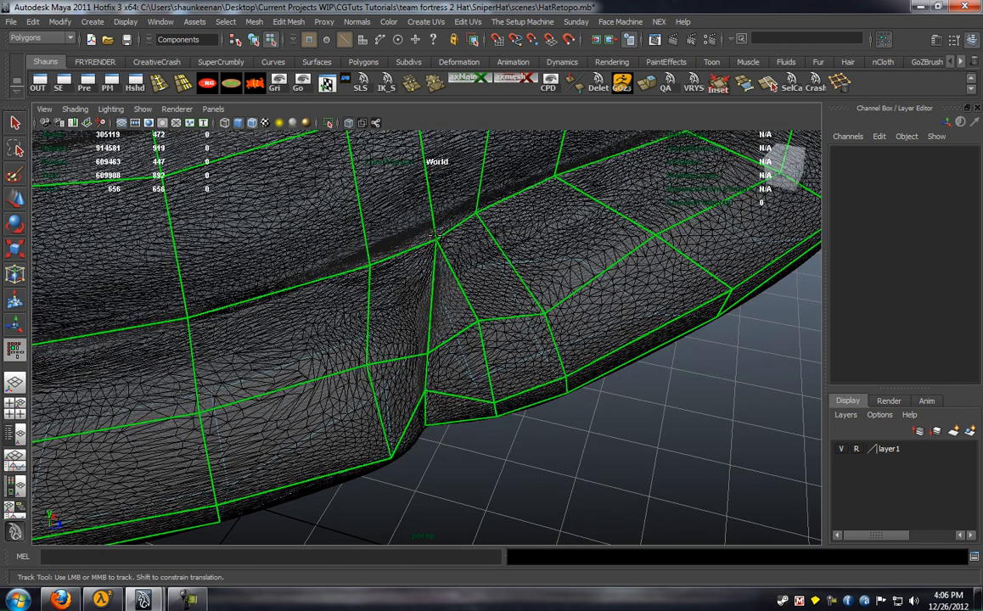
pyautogui.moveTo(435, 240); pyautogui.dragTo(427, 234)
# Insert a radial edge loop beside the second brim crease, running around the rim and up through the hat
pyautogui.scroll(-5, 416, 272)
pyautogui.keyDown('alt'); pyautogui.moveTo(397, 310); pyautogui.dragTo(340, 289); pyautogui.keyUp('alt')
pyautogui.scroll(3, 330, 348)
pyautogui.keyDown('alt'); pyautogui.moveTo(460, 295); pyautogui.dragTo(417, 290); pyautogui.keyUp('alt')
pyautogui.keyDown('alt'); pyautogui.moveTo(485, 257); pyautogui.dragTo(382, 264); pyautogui.keyUp('alt')
pyautogui.keyDown('alt'); pyautogui.moveTo(628, 340); pyautogui.dragTo(401, 291, button='middle'); pyautogui.keyUp('alt')
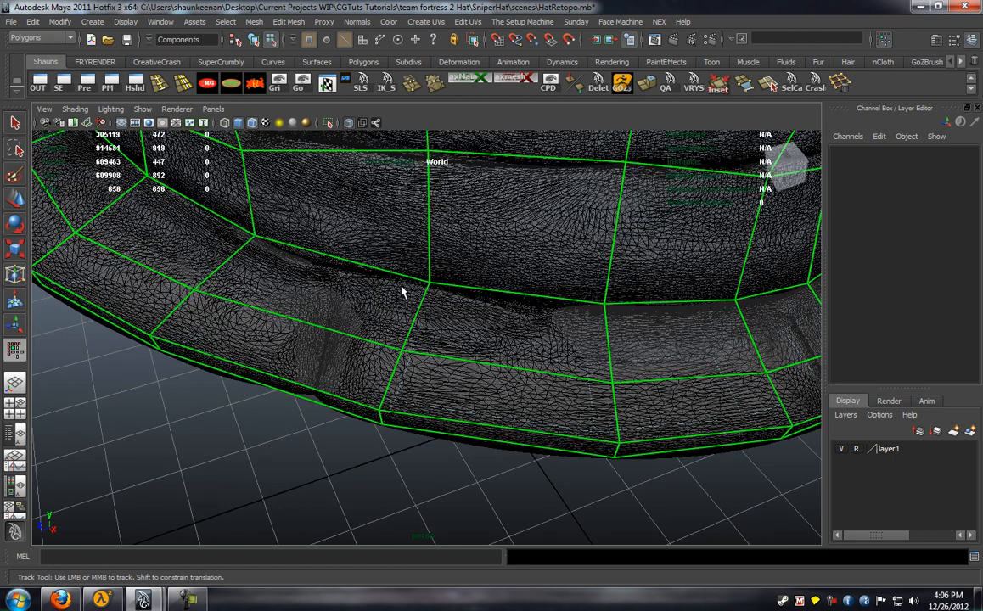
pyautogui.keyDown('alt'); pyautogui.moveTo(564, 286); pyautogui.dragTo(622, 348); pyautogui.keyUp('alt')
pyautogui.keyDown('alt'); pyautogui.moveTo(622, 348); pyautogui.dragTo(737, 422, button='middle'); pyautogui.keyUp('alt')
pyautogui.keyDown('alt'); pyautogui.moveTo(326, 367); pyautogui.dragTo(375, 393); pyautogui.keyUp('alt')
pyautogui.keyDown('alt'); pyautogui.moveTo(375, 393); pyautogui.dragTo(375, 335, button='middle'); pyautogui.keyUp('alt')
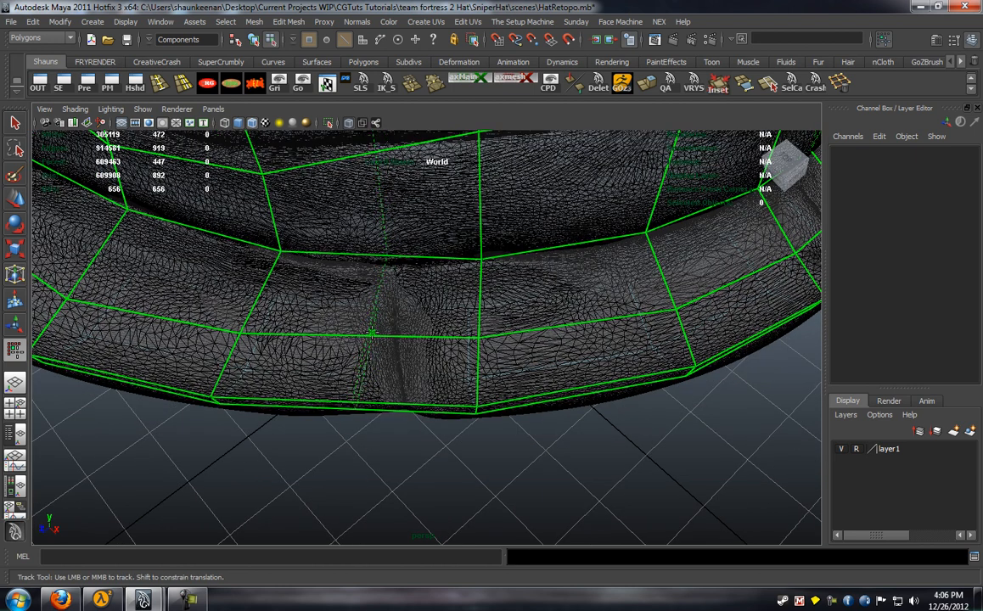
pyautogui.click(368, 335)
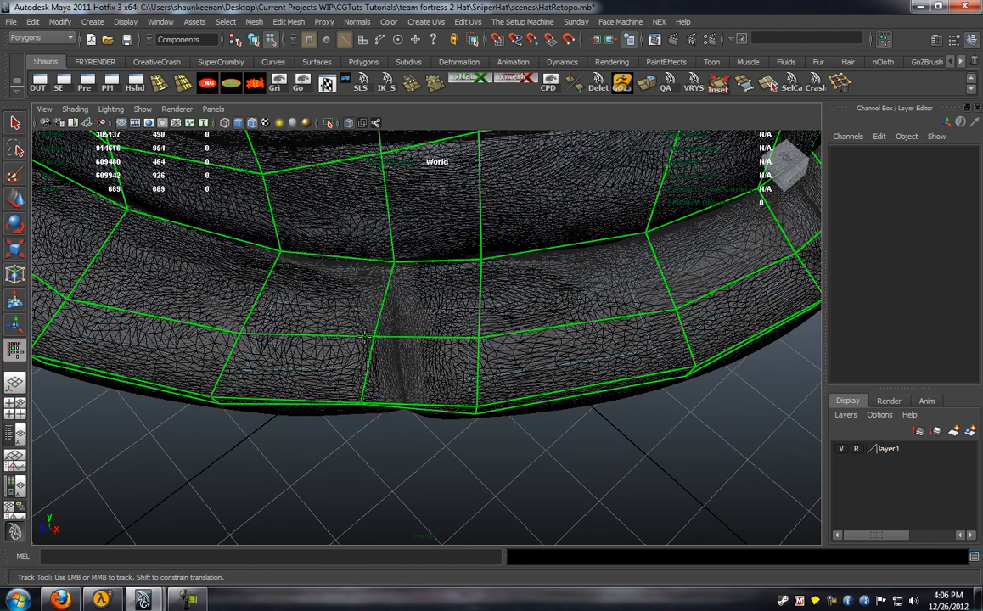
# Cut an edge path along the second crease from the crown-base vertex across the brim and around the rim to the underside's middle edge
pyautogui.keyDown('alt'); pyautogui.moveTo(362, 338); pyautogui.dragTo(362, 328, button='middle'); pyautogui.keyUp('alt')
pyautogui.click(768, 85)
pyautogui.scroll(2, 417, 300)
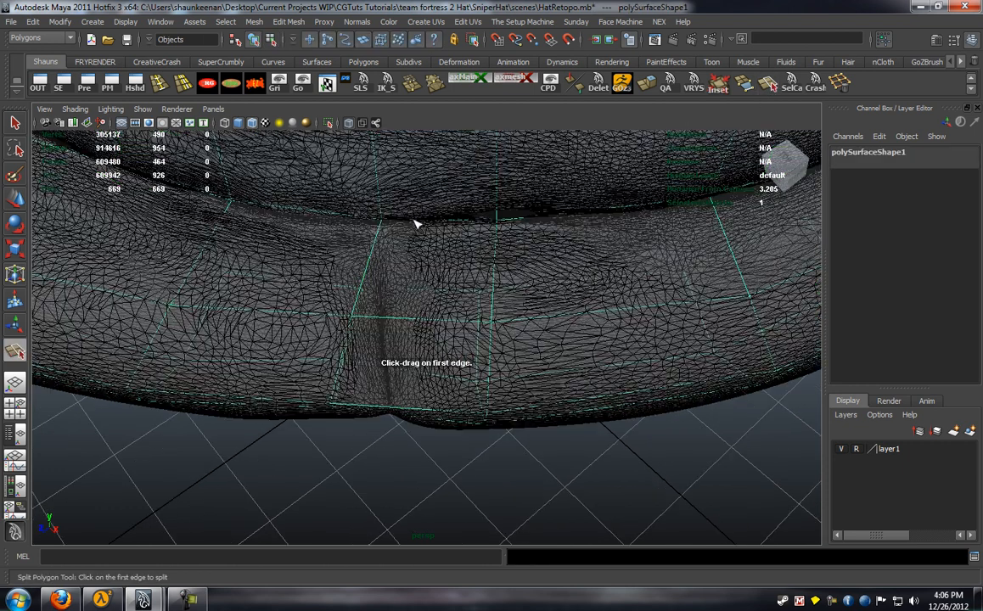
pyautogui.click(378, 223)
pyautogui.moveTo(392, 315)
pyautogui.mouseDown()
pyautogui.moveTo(422, 322)
pyautogui.moveTo(402, 322)
pyautogui.mouseUp()
pyautogui.keyDown('alt'); pyautogui.moveTo(404, 342); pyautogui.dragTo(393, 318); pyautogui.keyUp('alt')
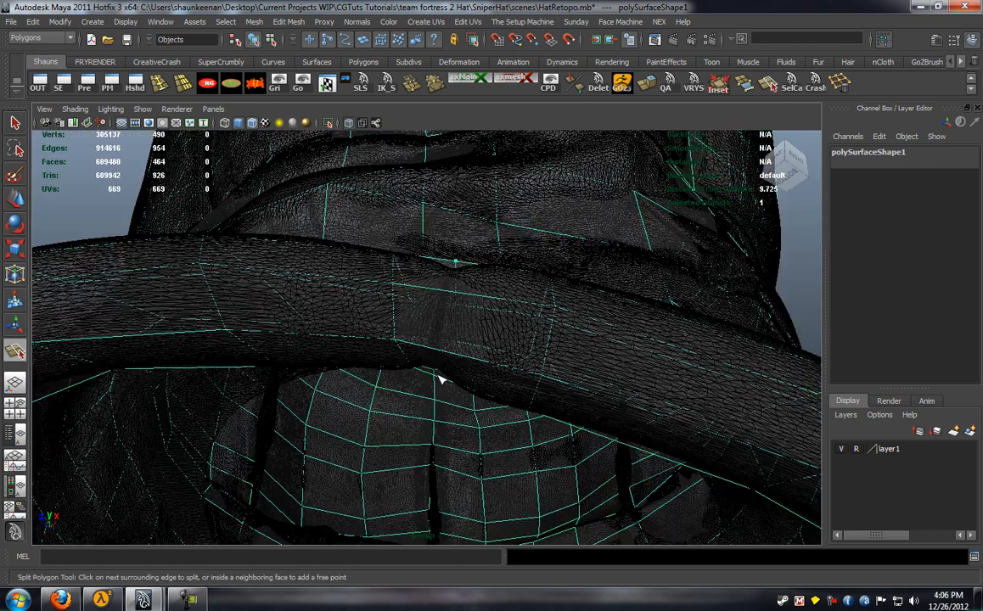
pyautogui.keyDown('alt'); pyautogui.moveTo(441, 378); pyautogui.dragTo(458, 348); pyautogui.keyUp('alt')
pyautogui.moveTo(479, 286); pyautogui.dragTo(459, 287)
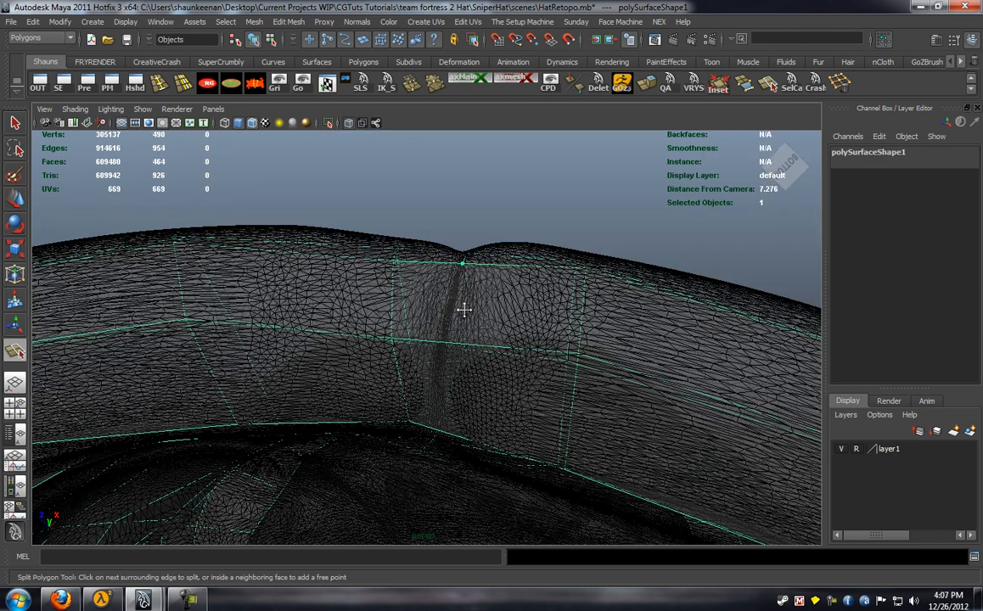
pyautogui.keyDown('alt'); pyautogui.moveTo(463, 308); pyautogui.dragTo(469, 278); pyautogui.keyUp('alt')
pyautogui.click(464, 248)
pyautogui.moveTo(469, 350); pyautogui.dragTo(449, 343)
pyautogui.moveTo(450, 342)
pyautogui.keyDown('alt'); pyautogui.mouseDown()
pyautogui.moveTo(458, 303)
pyautogui.moveTo(447, 433)
pyautogui.moveTo(457, 352)
pyautogui.mouseUp(); pyautogui.keyUp('alt')
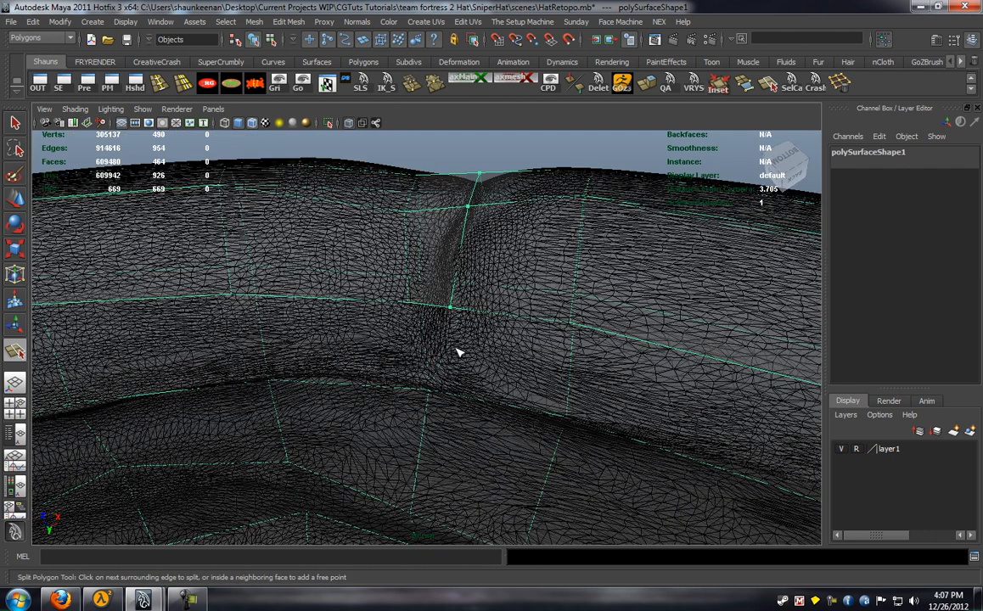
pyautogui.press('Return')
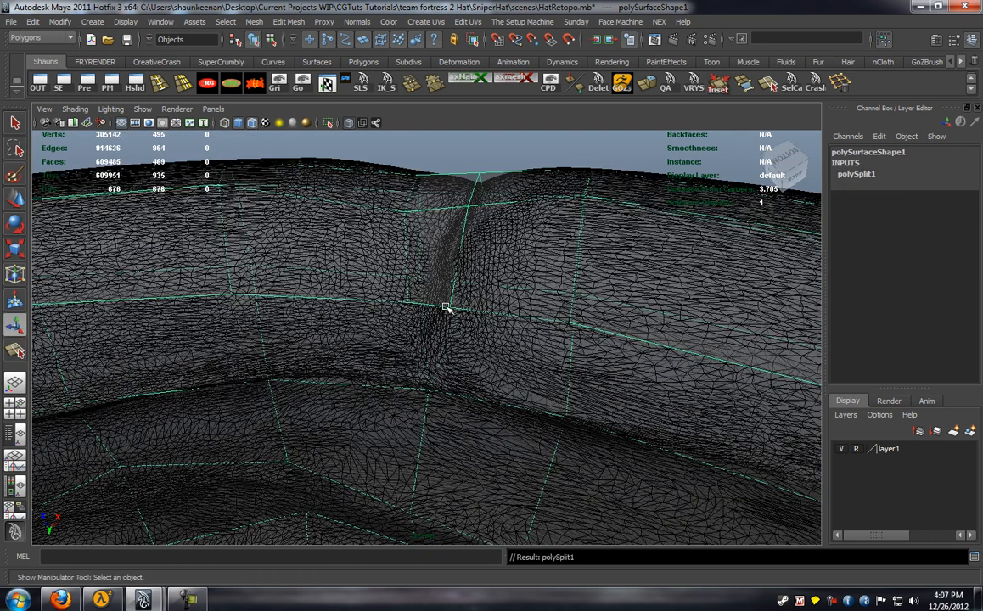
# Merge the cut's end vertex on the underside with the neighboring vertex of the new edge loop
pyautogui.click(448, 307)
pyautogui.keyDown('shift'); pyautogui.click(408, 303); pyautogui.keyUp('shift')
pyautogui.click(411, 85)
pyautogui.keyDown('alt'); pyautogui.moveTo(476, 286); pyautogui.dragTo(518, 391); pyautogui.keyUp('alt')
pyautogui.press('y')
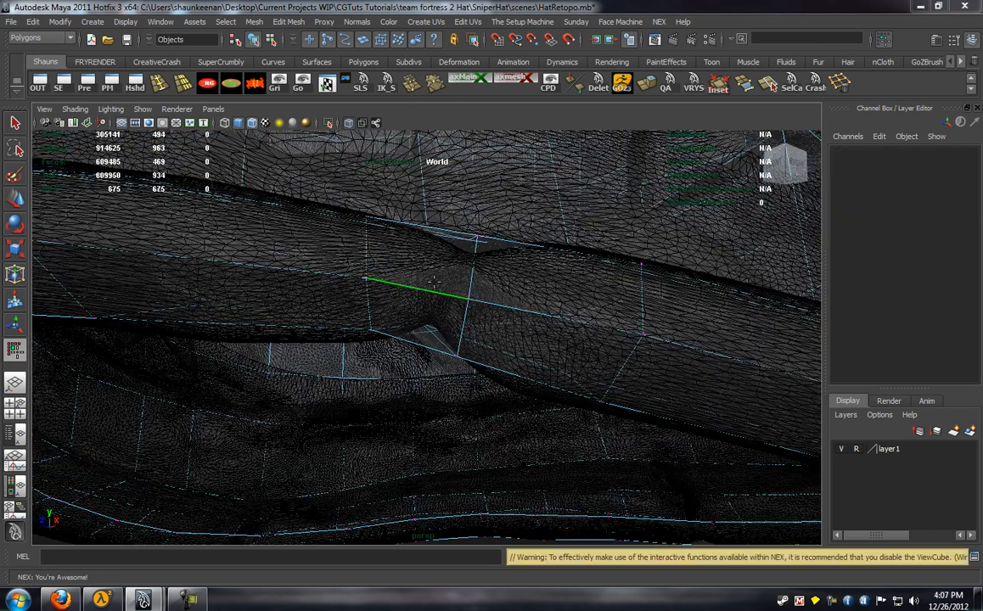
# Move the new cut's upper-surface and rim vertices into the second crease
pyautogui.keyDown('alt'); pyautogui.moveTo(434, 281); pyautogui.dragTo(463, 391); pyautogui.keyUp('alt')
pyautogui.keyDown('alt'); pyautogui.moveTo(462, 391); pyautogui.dragTo(450, 348, button='middle'); pyautogui.keyUp('alt')
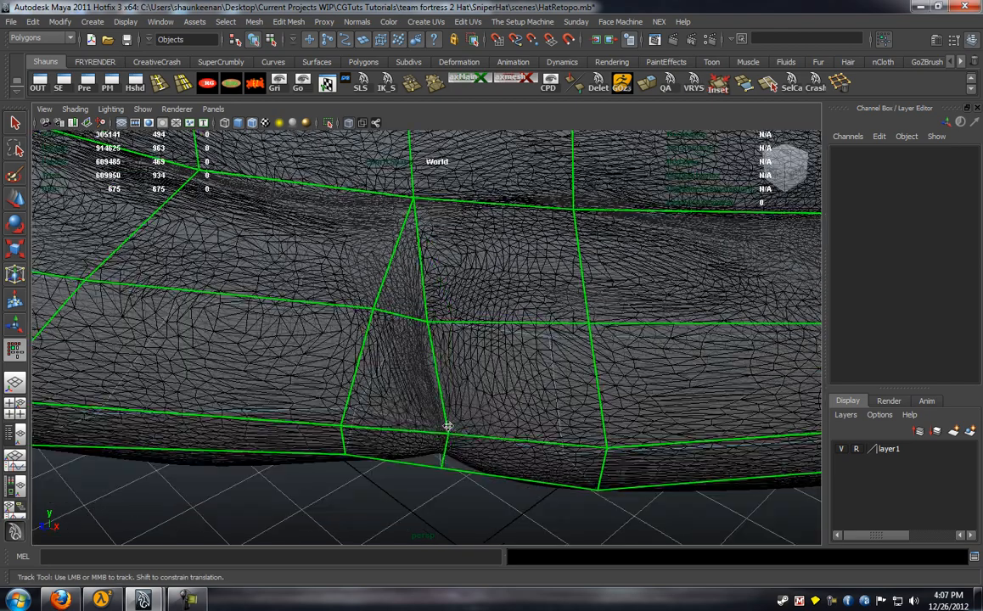
pyautogui.keyDown('alt'); pyautogui.moveTo(447, 424); pyautogui.dragTo(445, 377); pyautogui.keyUp('alt')
pyautogui.keyDown('alt'); pyautogui.moveTo(444, 378); pyautogui.dragTo(459, 410, button='right'); pyautogui.keyUp('alt')
pyautogui.keyDown('alt'); pyautogui.moveTo(459, 410); pyautogui.dragTo(429, 364); pyautogui.keyUp('alt')
pyautogui.moveTo(453, 306); pyautogui.dragTo(485, 433)
pyautogui.hotkey('ctrl', 'z')
pyautogui.keyDown('alt'); pyautogui.moveTo(510, 528); pyautogui.dragTo(483, 433, button='middle'); pyautogui.keyUp('alt')
pyautogui.moveTo(482, 433); pyautogui.dragTo(458, 420)
pyautogui.moveTo(455, 468); pyautogui.dragTo(472, 367)
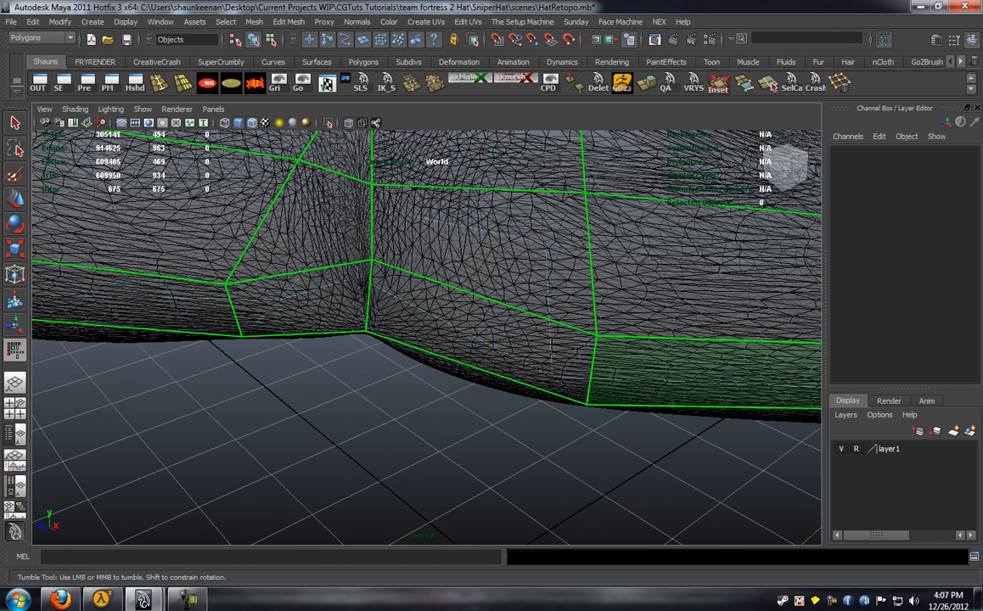
# Try to cut an edge path across the brim on the other side of the second crease and around the rim to the underside
pyautogui.click(768, 87)
pyautogui.moveTo(516, 191); pyautogui.dragTo(594, 193)
pyautogui.moveTo(440, 281); pyautogui.dragTo(473, 294)
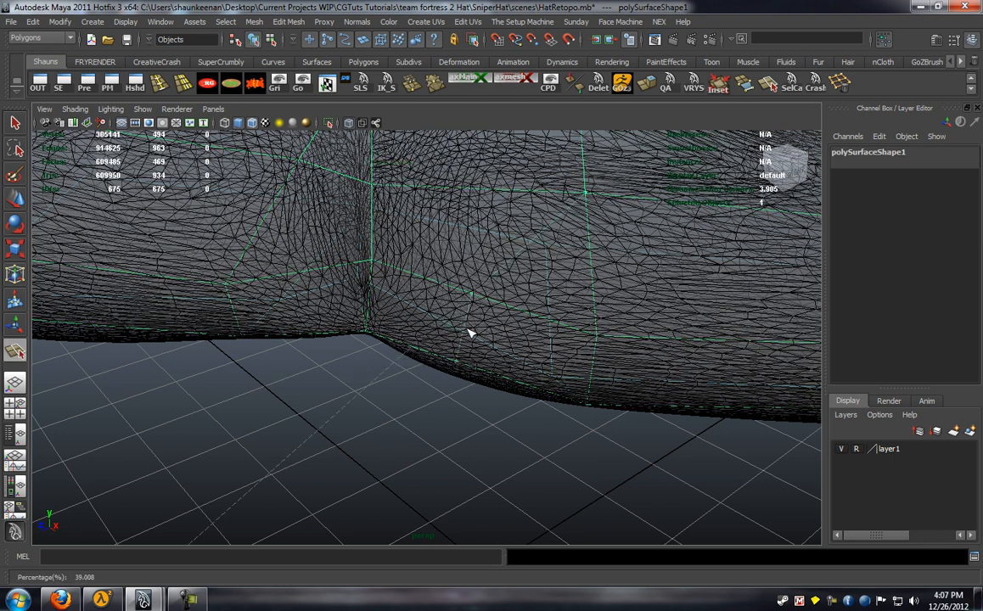
pyautogui.keyDown('alt'); pyautogui.moveTo(463, 334); pyautogui.dragTo(468, 252); pyautogui.keyUp('alt')
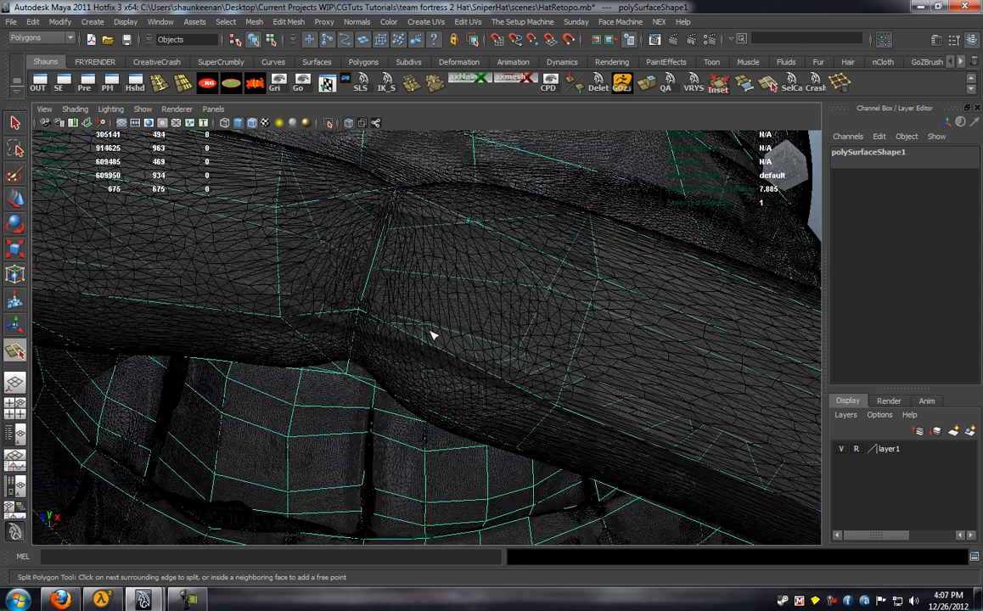
pyautogui.keyDown('alt'); pyautogui.moveTo(454, 352); pyautogui.dragTo(514, 334); pyautogui.keyUp('alt')
pyautogui.press('t')
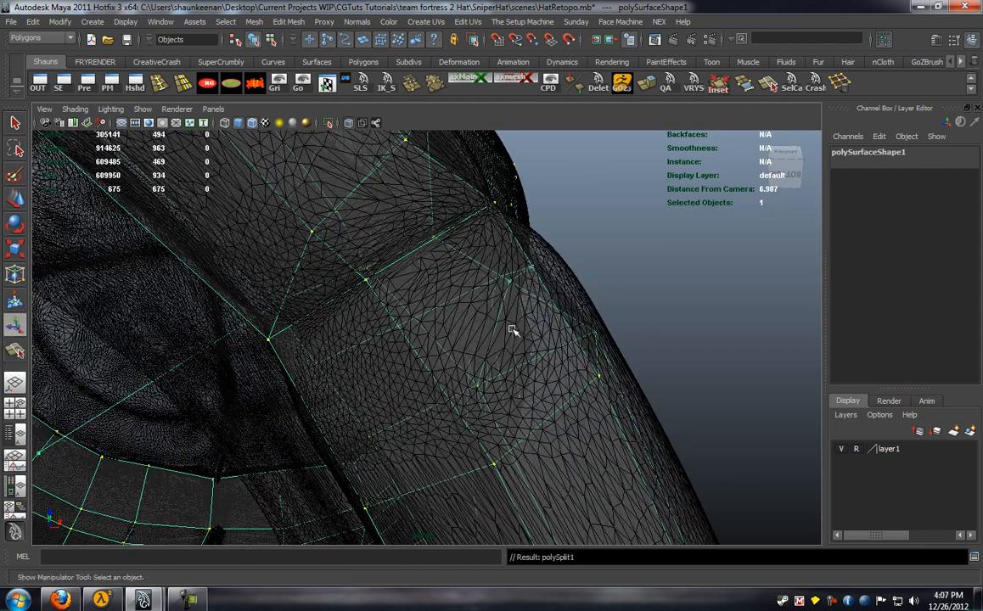
pyautogui.hotkey('ctrl', 'z')
# Try to split the upper brim face from the far crown-base vertex to the middle edge beside the second crease
pyautogui.keyDown('alt'); pyautogui.moveTo(522, 287); pyautogui.dragTo(482, 397); pyautogui.keyUp('alt')
pyautogui.keyDown('alt'); pyautogui.moveTo(417, 298); pyautogui.dragTo(391, 331); pyautogui.keyUp('alt')
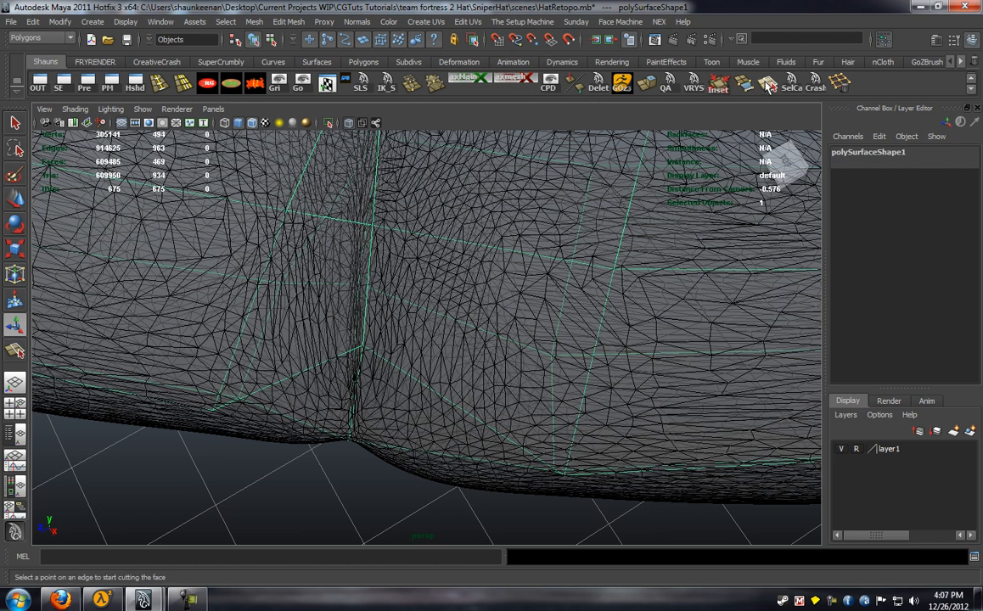
pyautogui.press('g')
pyautogui.keyDown('alt'); pyautogui.moveTo(537, 199); pyautogui.dragTo(490, 341, button='middle'); pyautogui.keyUp('alt')
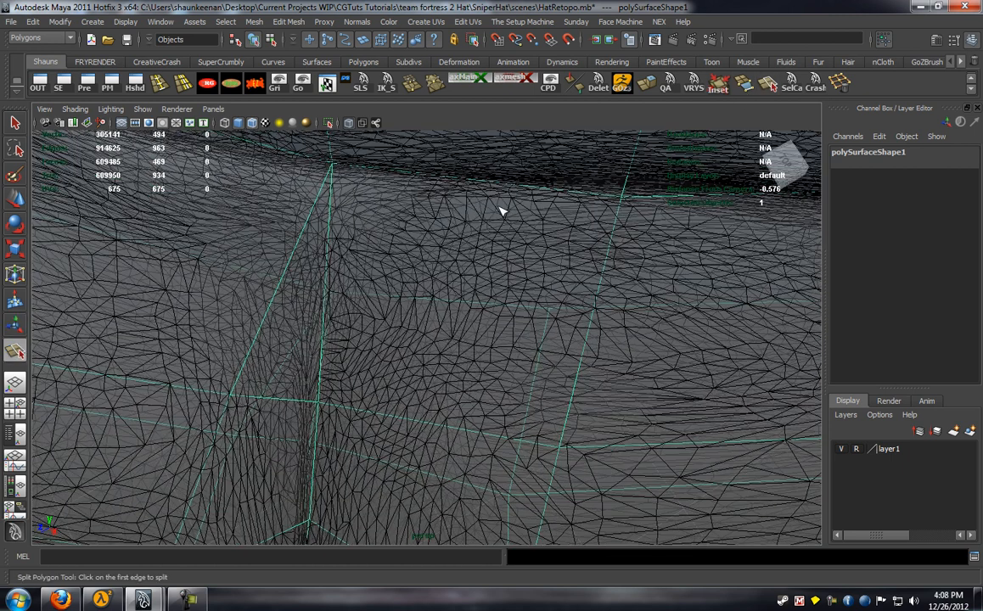
pyautogui.click(613, 205)
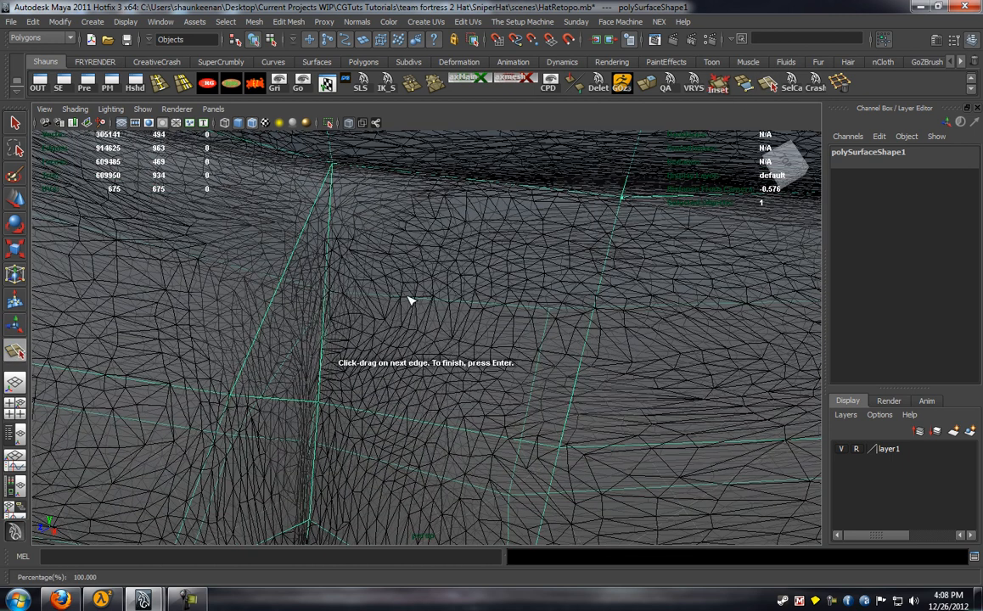
pyautogui.moveTo(447, 310); pyautogui.dragTo(474, 301)
pyautogui.press('Return')
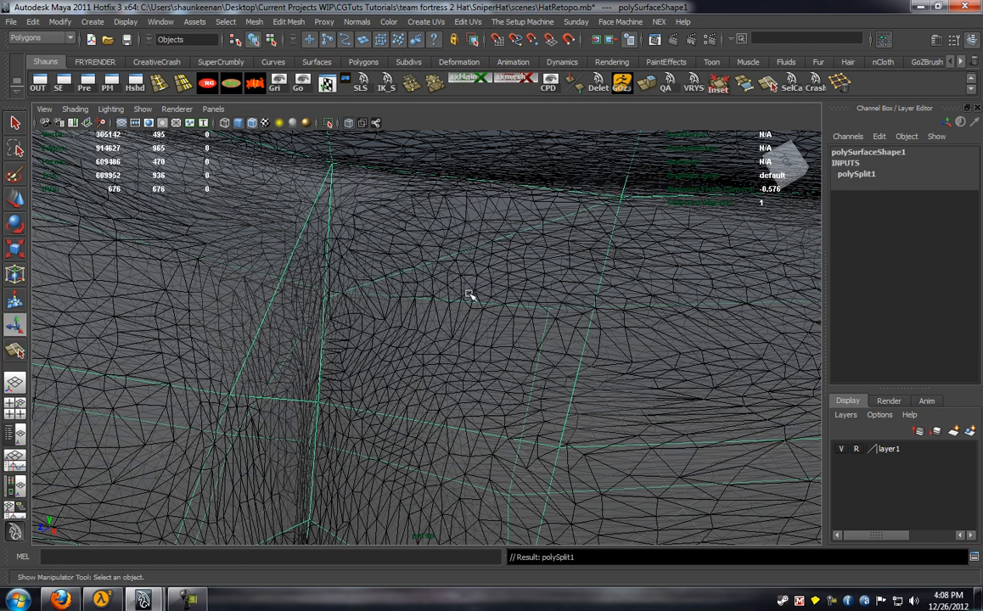
pyautogui.hotkey('ctrl', 'z')
pyautogui.press('g')
pyautogui.moveTo(601, 197); pyautogui.dragTo(566, 206)
pyautogui.moveTo(464, 301); pyautogui.dragTo(499, 285)
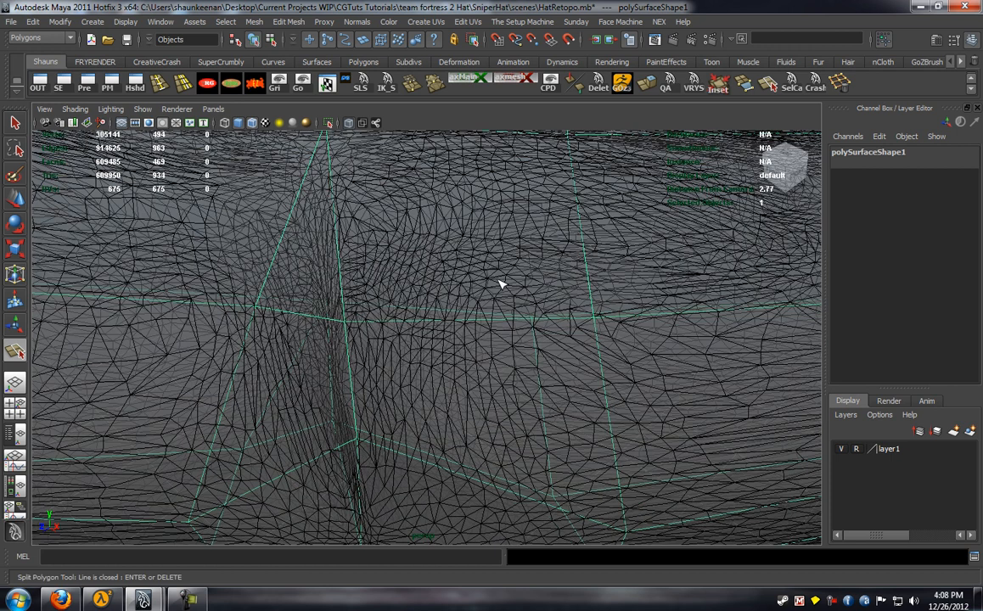
pyautogui.hotkey('ctrl', 'z')
# Cut an edge path from the crown-base vertex diagonally across the brim beside the second crease, around the rim to the underside vertex
pyautogui.press('g')
pyautogui.keyDown('alt'); pyautogui.moveTo(501, 291); pyautogui.dragTo(499, 372, button='middle'); pyautogui.keyUp('alt')
pyautogui.click(562, 207)
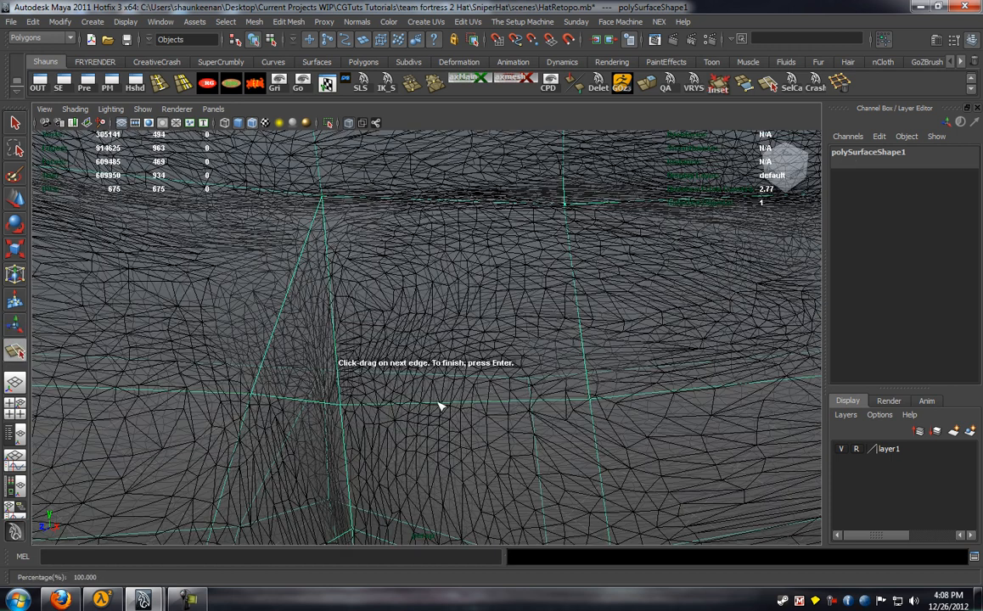
pyautogui.moveTo(442, 406); pyautogui.dragTo(466, 404)
pyautogui.keyDown('alt'); pyautogui.moveTo(443, 511); pyautogui.dragTo(454, 396, button='middle'); pyautogui.keyUp('alt')
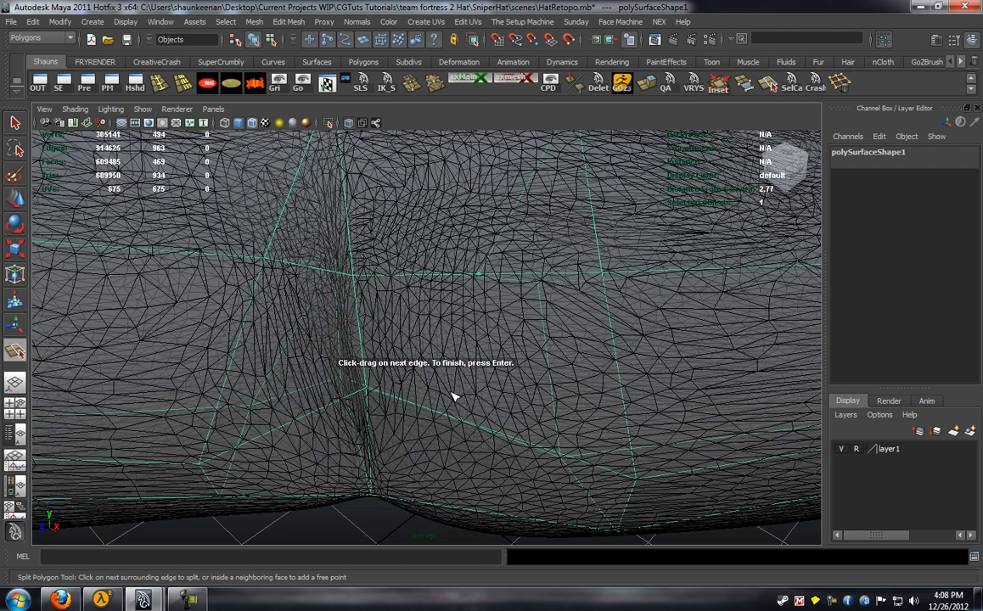
pyautogui.keyDown('alt'); pyautogui.moveTo(443, 416); pyautogui.dragTo(463, 245); pyautogui.keyUp('alt')
pyautogui.keyDown('alt'); pyautogui.moveTo(481, 422); pyautogui.dragTo(499, 380); pyautogui.keyUp('alt')
pyautogui.moveTo(556, 410); pyautogui.dragTo(577, 414)
pyautogui.press('Return')
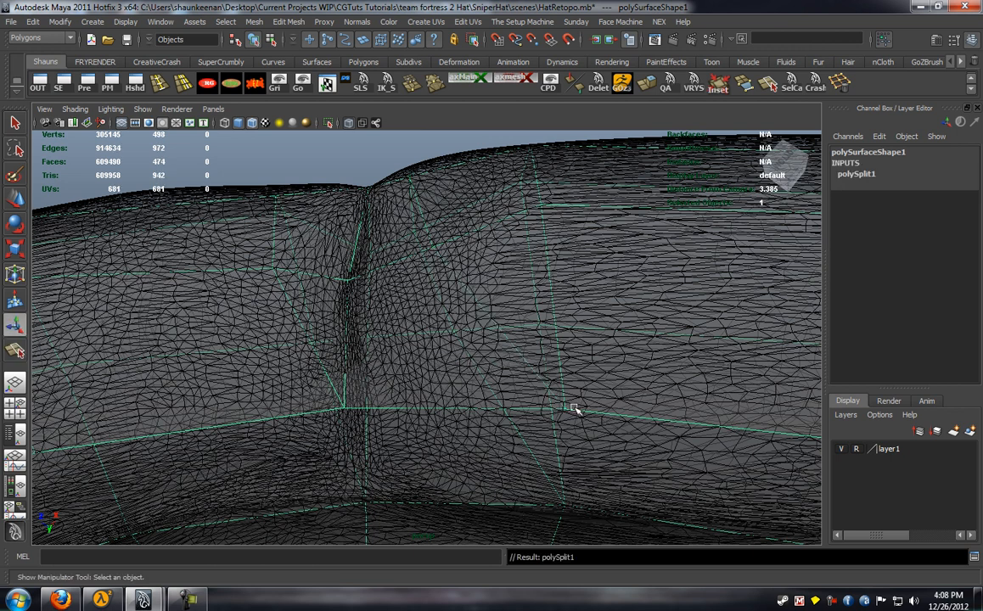
# Reposition the new path's two underside vertices to even out the faces beside the second crease
pyautogui.keyDown('alt'); pyautogui.moveTo(503, 261); pyautogui.dragTo(385, 388); pyautogui.keyUp('alt')
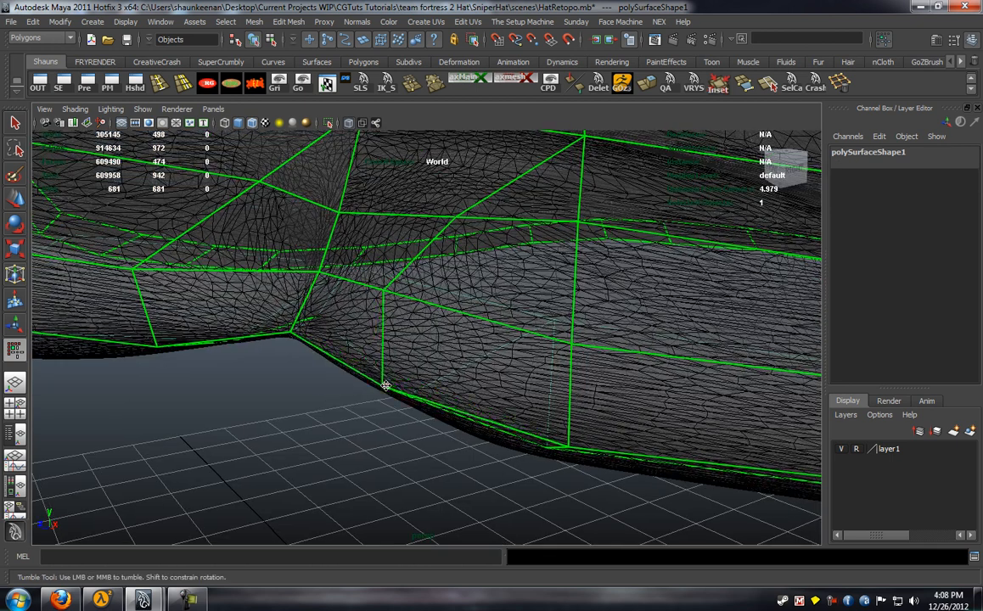
pyautogui.moveTo(384, 293); pyautogui.dragTo(417, 303)
pyautogui.moveTo(457, 218); pyautogui.dragTo(448, 204)
pyautogui.keyDown('alt'); pyautogui.moveTo(431, 264); pyautogui.dragTo(726, 219); pyautogui.keyUp('alt')
pyautogui.keyDown('alt'); pyautogui.moveTo(397, 414); pyautogui.dragTo(357, 352); pyautogui.keyUp('alt')
pyautogui.keyDown('alt'); pyautogui.moveTo(405, 328); pyautogui.dragTo(346, 415); pyautogui.keyUp('alt')
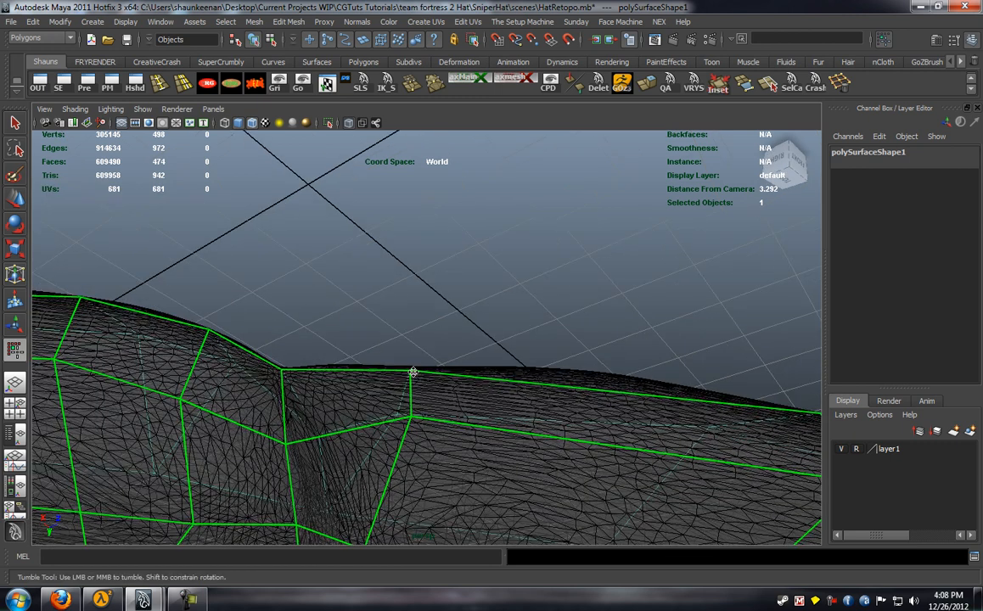
# Cut an edge path from the crown-base vertex diagonally into the next brim crease, around the rim and across the underside to the inner-edge vertex
pyautogui.keyDown('alt'); pyautogui.moveTo(432, 367); pyautogui.dragTo(463, 489); pyautogui.keyUp('alt')
pyautogui.keyDown('alt'); pyautogui.moveTo(463, 489); pyautogui.dragTo(213, 398, button='right'); pyautogui.keyUp('alt')
pyautogui.keyDown('alt'); pyautogui.moveTo(213, 397); pyautogui.dragTo(167, 406); pyautogui.keyUp('alt')
pyautogui.keyDown('alt'); pyautogui.moveTo(167, 406); pyautogui.dragTo(298, 383, button='right'); pyautogui.keyUp('alt')
pyautogui.keyDown('alt'); pyautogui.moveTo(298, 384); pyautogui.dragTo(415, 367); pyautogui.keyUp('alt')
pyautogui.keyDown('alt'); pyautogui.moveTo(414, 367); pyautogui.dragTo(488, 377, button='right'); pyautogui.keyUp('alt')
pyautogui.keyDown('alt'); pyautogui.moveTo(488, 377); pyautogui.dragTo(372, 386); pyautogui.keyUp('alt')
pyautogui.keyDown('alt'); pyautogui.moveTo(372, 390); pyautogui.dragTo(410, 394, button='right'); pyautogui.keyUp('alt')
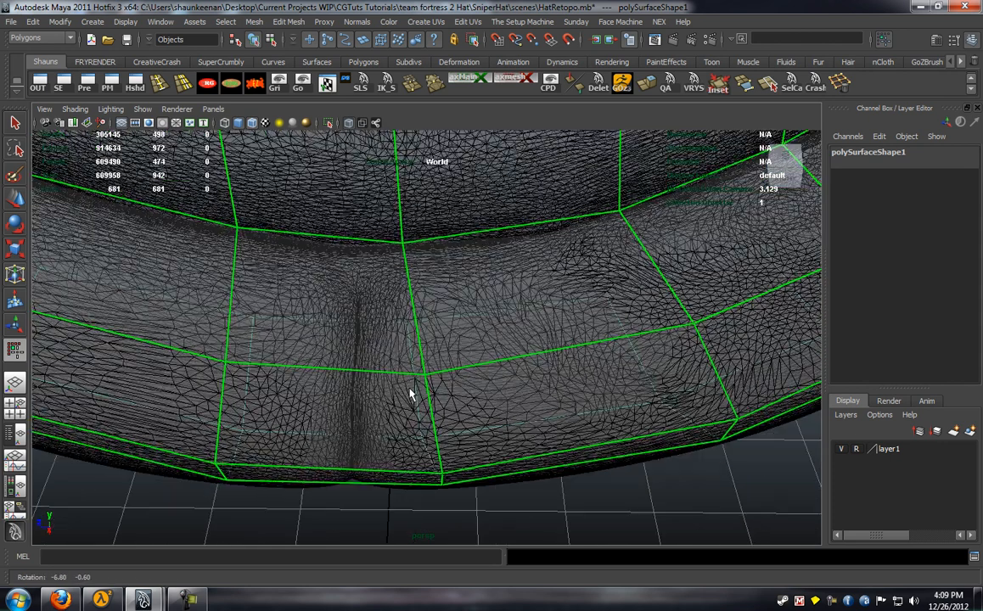
pyautogui.keyDown('alt'); pyautogui.moveTo(410, 395); pyautogui.dragTo(450, 389, button='middle'); pyautogui.keyUp('alt')
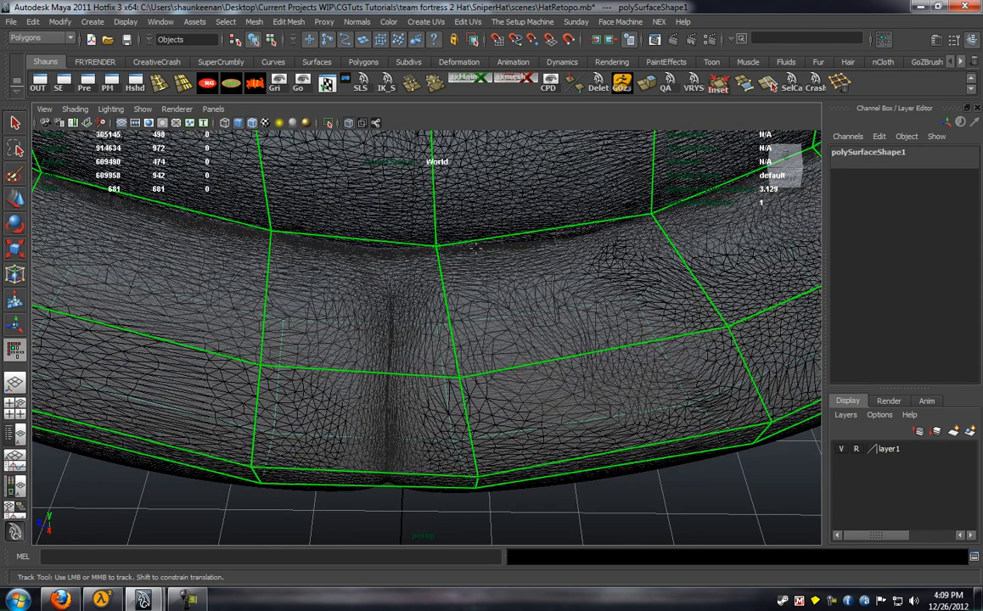
pyautogui.click(768, 86)
pyautogui.keyDown('alt'); pyautogui.moveTo(300, 243); pyautogui.dragTo(414, 299, button='middle'); pyautogui.keyUp('alt')
pyautogui.moveTo(413, 372); pyautogui.dragTo(439, 276)
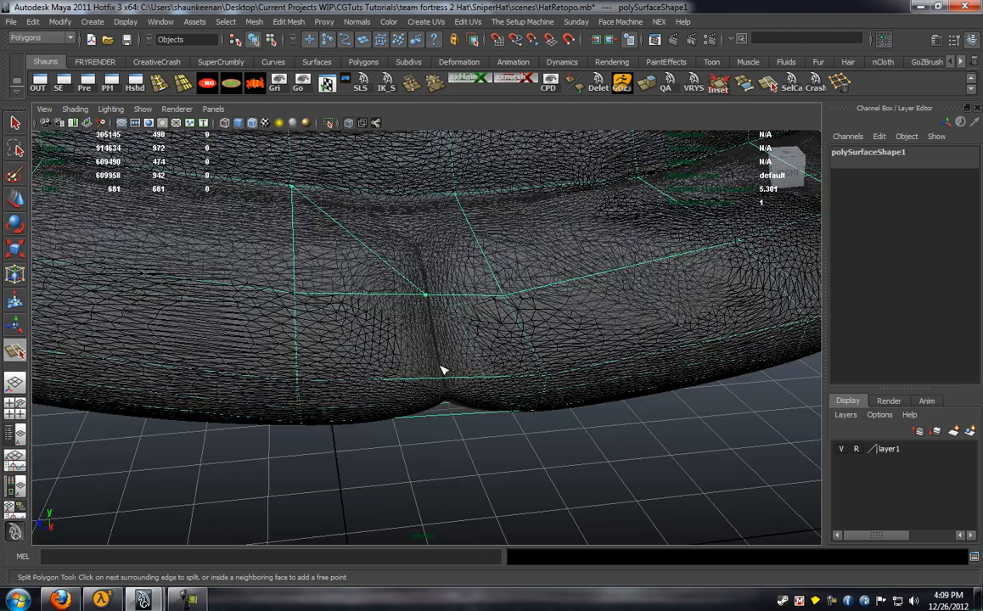
pyautogui.moveTo(450, 380); pyautogui.dragTo(425, 247)
pyautogui.keyDown('alt'); pyautogui.moveTo(424, 248); pyautogui.dragTo(436, 340, button='middle'); pyautogui.keyUp('alt')
pyautogui.scroll(3, 449, 266)
pyautogui.scroll(3, 435, 341)
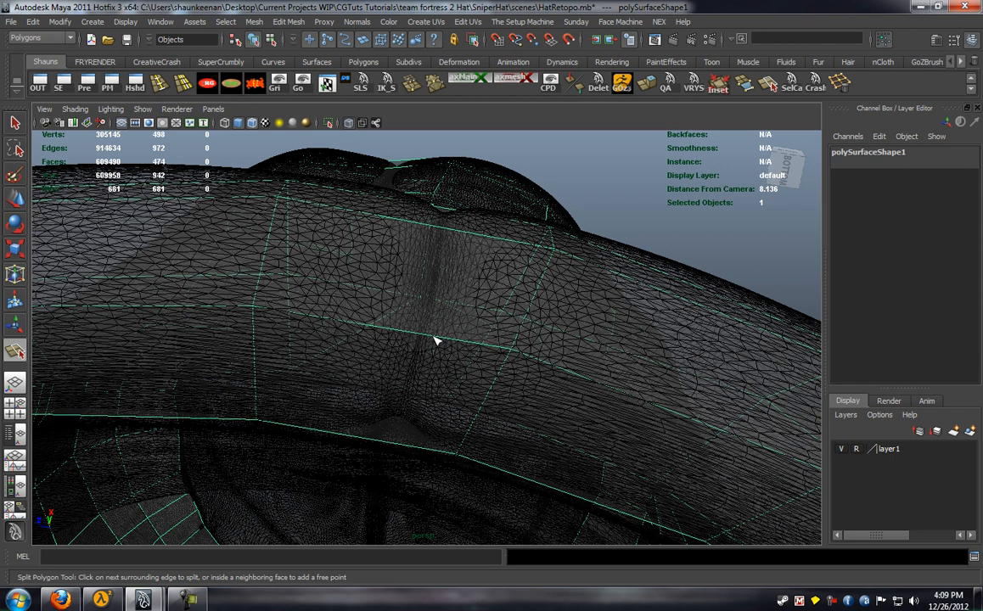
pyautogui.click(443, 231)
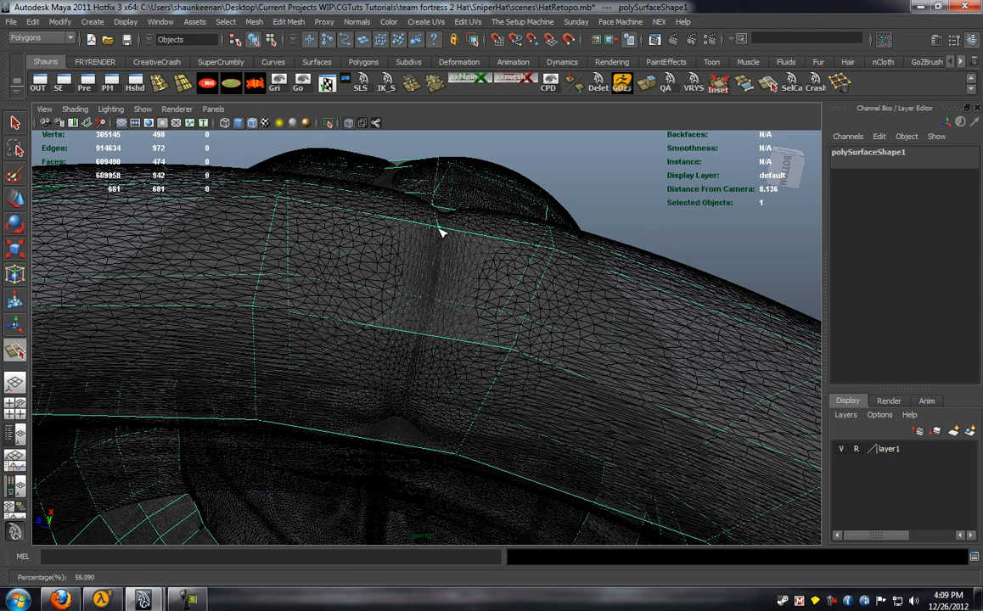
pyautogui.click(417, 333)
pyautogui.moveTo(382, 442); pyautogui.dragTo(252, 420)
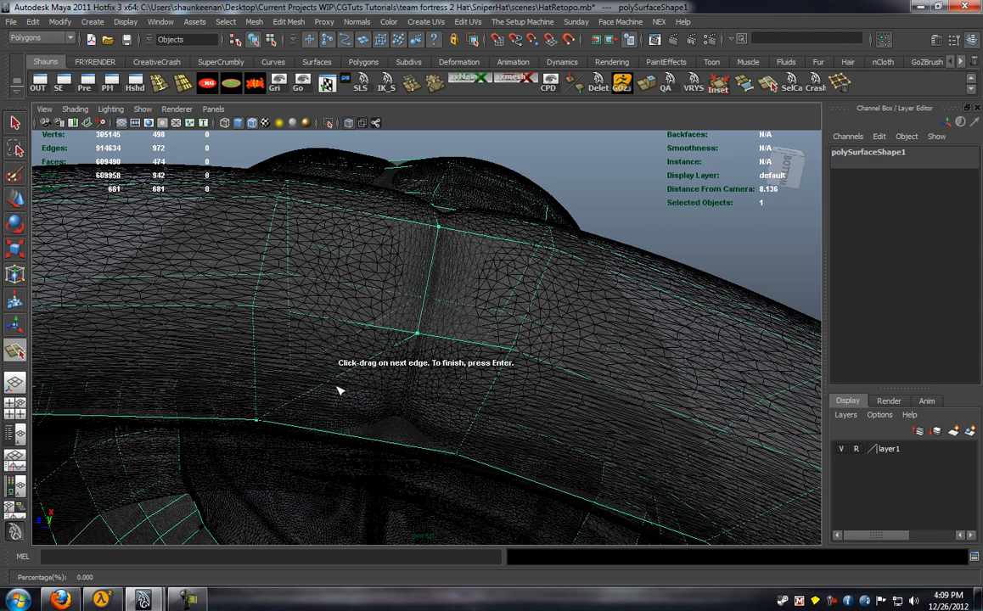
pyautogui.press('Return')
# Move the new path's upper-brim vertex up along the crease toward the crown and nudge the neighbouring vertex to match
pyautogui.keyDown('alt'); pyautogui.moveTo(450, 212); pyautogui.dragTo(487, 354); pyautogui.keyUp('alt')
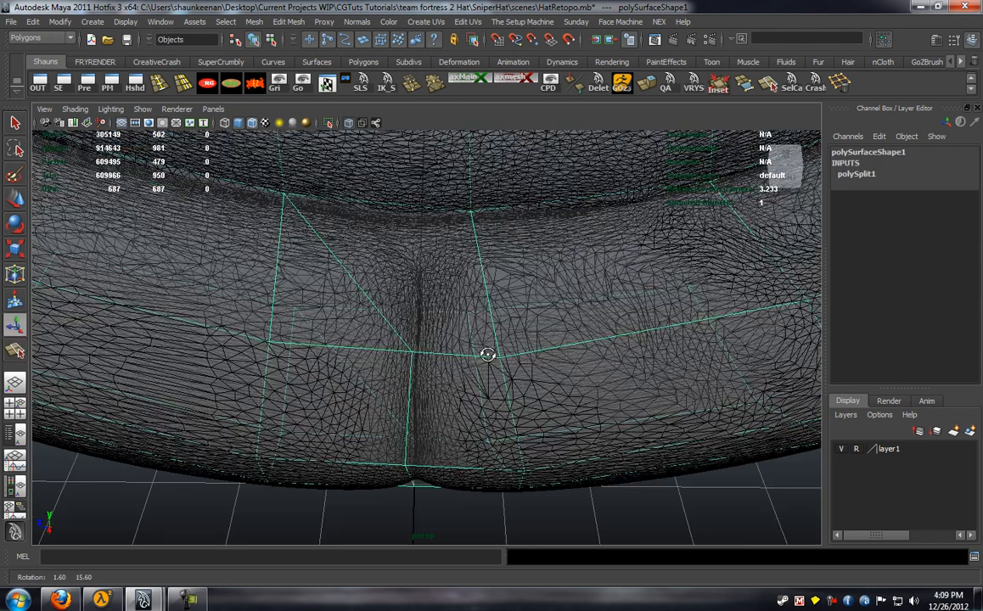
pyautogui.click(768, 84)
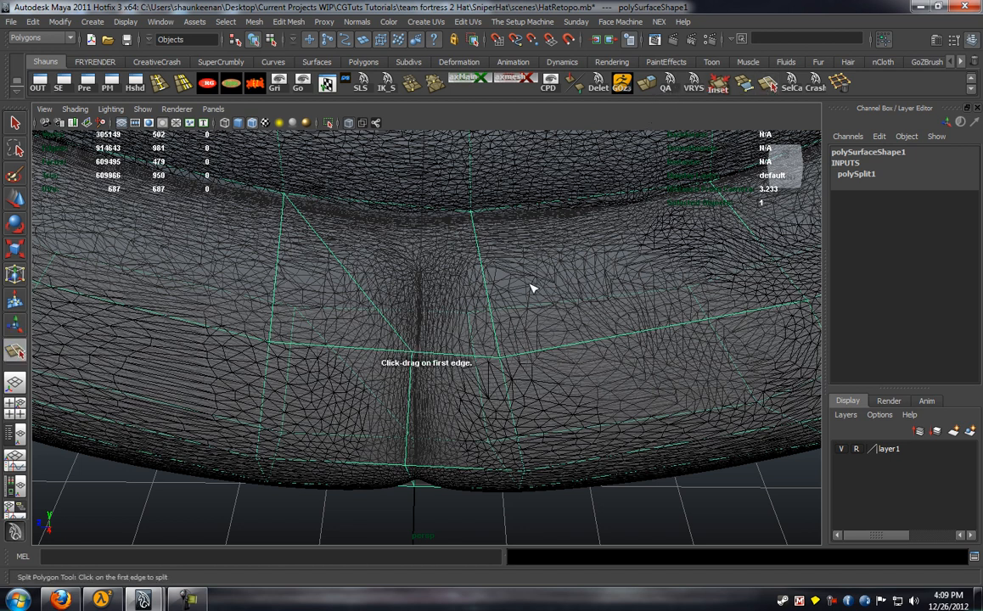
pyautogui.press('y')
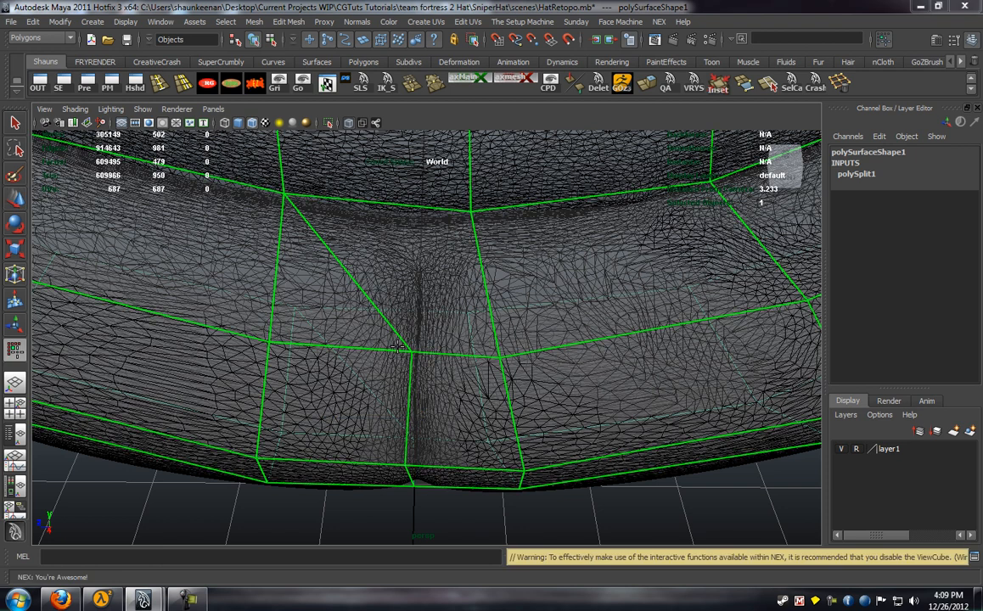
pyautogui.moveTo(415, 334); pyautogui.dragTo(410, 301)
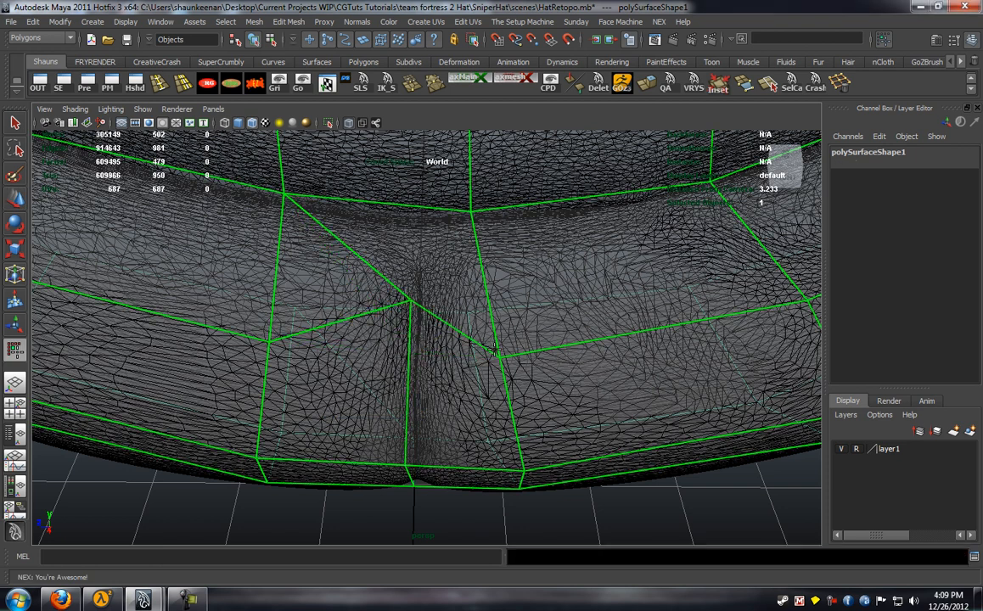
pyautogui.moveTo(501, 322); pyautogui.dragTo(494, 313)
pyautogui.moveTo(412, 301); pyautogui.dragTo(416, 316)
# Move the new path's rim and underside vertices into the crease notch
pyautogui.keyDown('alt'); pyautogui.moveTo(411, 424); pyautogui.dragTo(485, 480); pyautogui.keyUp('alt')
pyautogui.keyDown('alt'); pyautogui.moveTo(485, 479); pyautogui.dragTo(388, 362, button='middle'); pyautogui.keyUp('alt')
pyautogui.keyDown('alt'); pyautogui.moveTo(389, 363); pyautogui.dragTo(414, 366, button='right'); pyautogui.keyUp('alt')
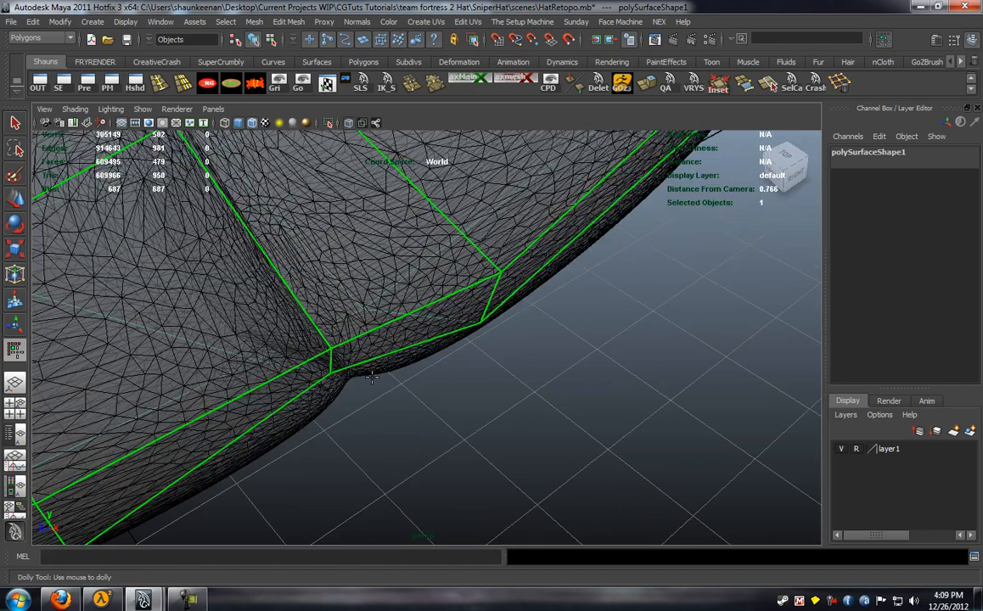
pyautogui.moveTo(332, 373); pyautogui.dragTo(346, 376)
pyautogui.keyDown('alt'); pyautogui.moveTo(358, 410); pyautogui.dragTo(305, 404, button='right'); pyautogui.keyUp('alt')
pyautogui.keyDown('alt'); pyautogui.moveTo(327, 406); pyautogui.dragTo(304, 401); pyautogui.keyUp('alt')
pyautogui.moveTo(322, 306); pyautogui.dragTo(386, 293)
# Split the underside triangle from the middle of the diagonal edge to the point where the crease meets the inner edge
pyautogui.keyDown('alt'); pyautogui.moveTo(386, 294); pyautogui.dragTo(336, 331, button='middle'); pyautogui.keyUp('alt')
pyautogui.keyDown('alt'); pyautogui.moveTo(336, 331); pyautogui.dragTo(480, 351); pyautogui.keyUp('alt')
pyautogui.keyDown('alt'); pyautogui.moveTo(480, 351); pyautogui.dragTo(445, 346, button='right'); pyautogui.keyUp('alt')
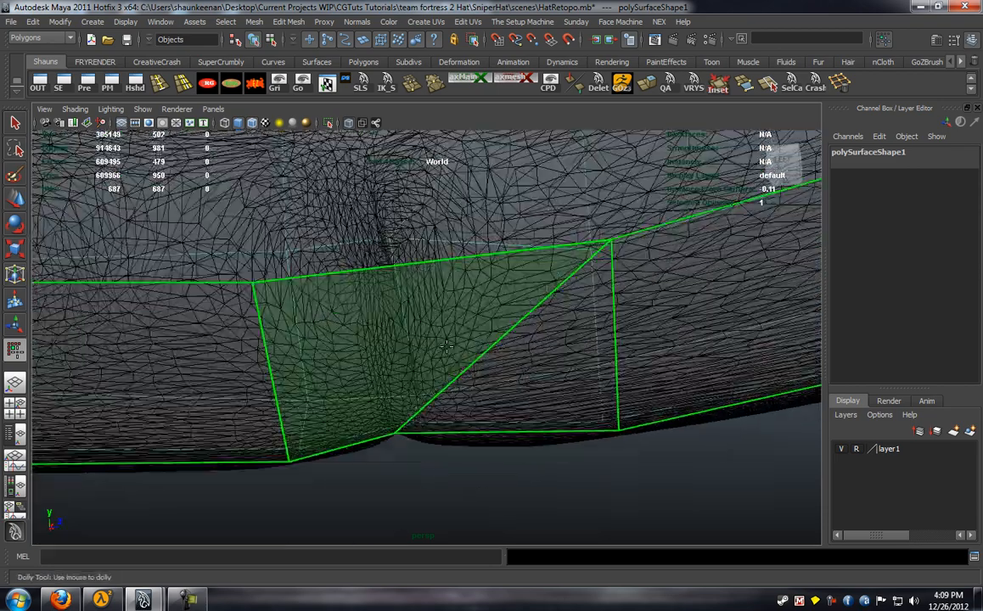
pyautogui.keyDown('alt'); pyautogui.moveTo(447, 346); pyautogui.dragTo(451, 341); pyautogui.keyUp('alt')
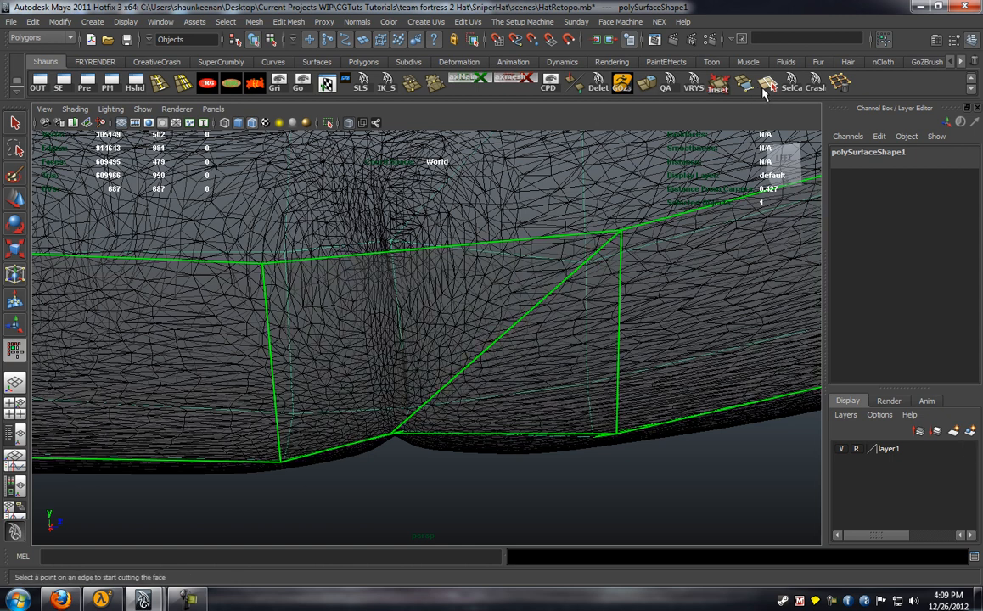
pyautogui.press('g')
pyautogui.moveTo(510, 332); pyautogui.dragTo(479, 357)
pyautogui.moveTo(445, 251); pyautogui.dragTo(393, 259)
pyautogui.press('w')
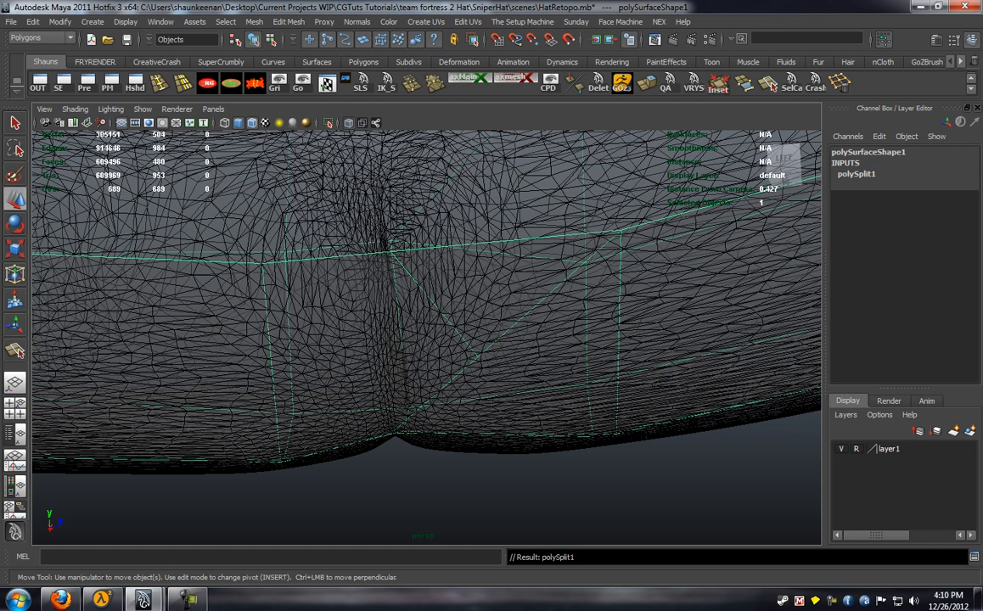
# Cut an edge from the split point on the diagonal across the crease to the side edge of the adjoining underside face
pyautogui.press('y')
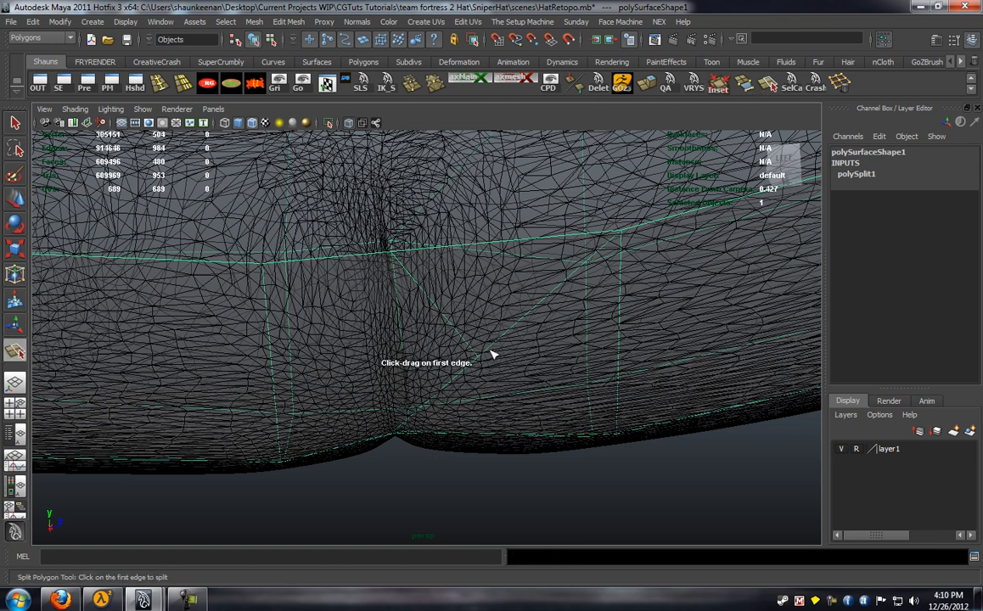
pyautogui.click(485, 356)
pyautogui.moveTo(270, 325); pyautogui.dragTo(274, 364)
pyautogui.press('Return')
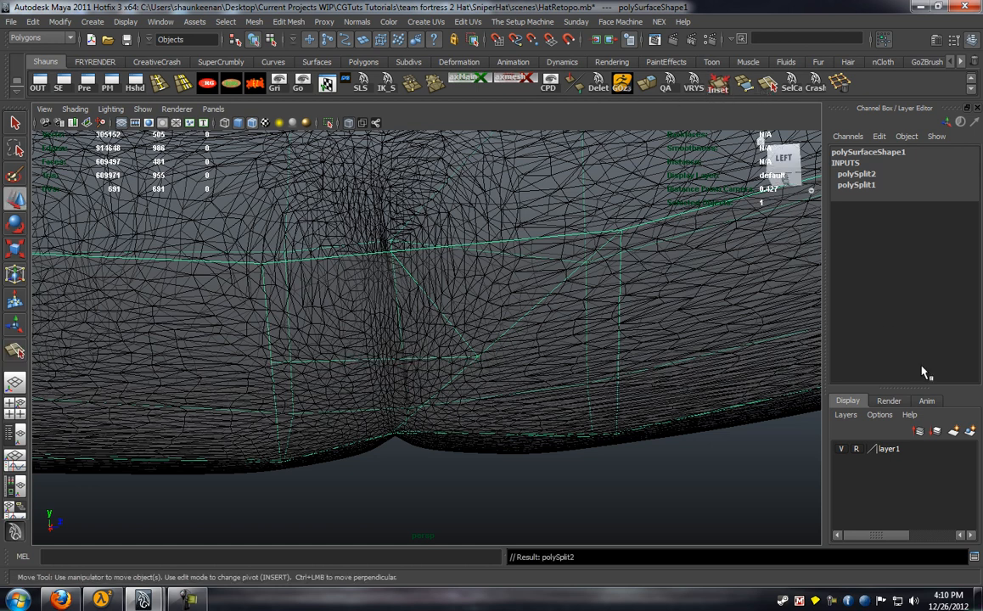
# Move the two new underside vertices into line along the crease
pyautogui.click(839, 83)
pyautogui.moveTo(478, 358); pyautogui.dragTo(388, 308)
pyautogui.moveTo(412, 268); pyautogui.dragTo(394, 274)
# Insert an edge loop through the brim section beside the crease at the back of the hat
pyautogui.keyDown('alt'); pyautogui.moveTo(365, 339); pyautogui.dragTo(432, 384); pyautogui.keyUp('alt')
pyautogui.keyDown('alt'); pyautogui.moveTo(432, 383); pyautogui.dragTo(303, 321, button='middle'); pyautogui.keyUp('alt')
pyautogui.moveTo(303, 321)
pyautogui.keyDown('alt'); pyautogui.mouseDown()
pyautogui.moveTo(329, 325)
pyautogui.moveTo(307, 341)
pyautogui.mouseUp(); pyautogui.keyUp('alt')
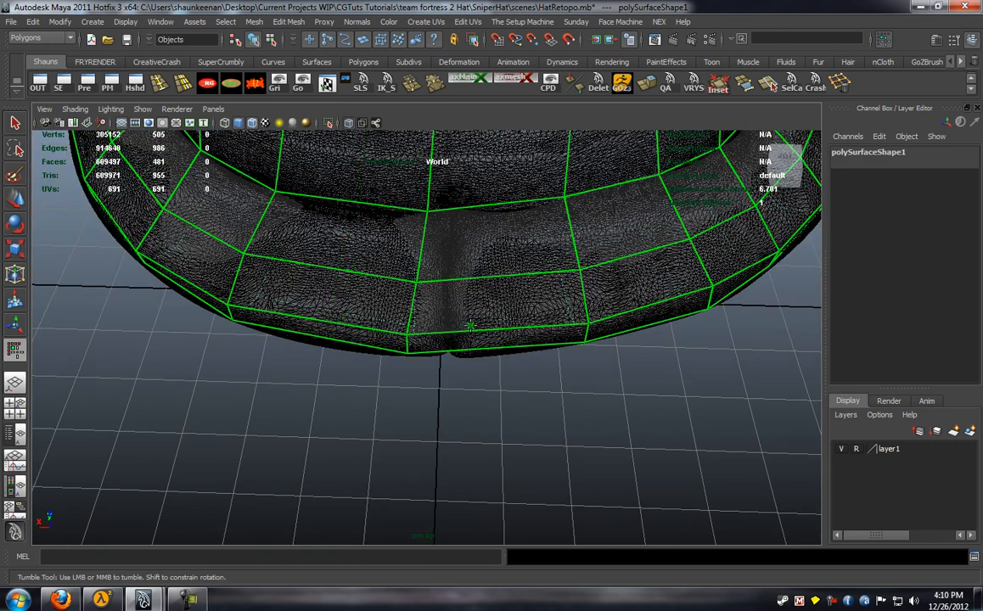
pyautogui.keyDown('alt'); pyautogui.moveTo(443, 337); pyautogui.dragTo(530, 350); pyautogui.keyUp('alt')
pyautogui.keyDown('alt'); pyautogui.moveTo(466, 340); pyautogui.dragTo(421, 358, button='middle'); pyautogui.keyUp('alt')
pyautogui.keyDown('alt'); pyautogui.moveTo(421, 357); pyautogui.dragTo(450, 357); pyautogui.keyUp('alt')
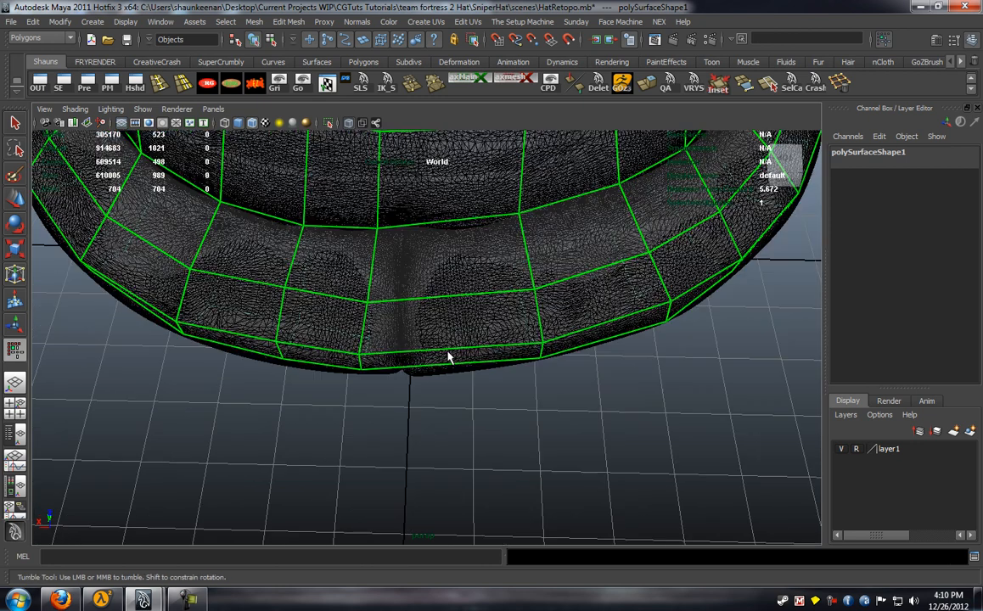
# Cut an edge path from the crown-base vertex diagonally into the back crease, around the rim and across the underside to the inner-edge vertex
pyautogui.keyDown('alt'); pyautogui.moveTo(450, 357); pyautogui.dragTo(477, 357, button='right'); pyautogui.keyUp('alt')
pyautogui.keyDown('alt'); pyautogui.moveTo(424, 346); pyautogui.dragTo(381, 337); pyautogui.keyUp('alt')
pyautogui.keyDown('alt'); pyautogui.moveTo(365, 331); pyautogui.dragTo(390, 326, button='right'); pyautogui.keyUp('alt')
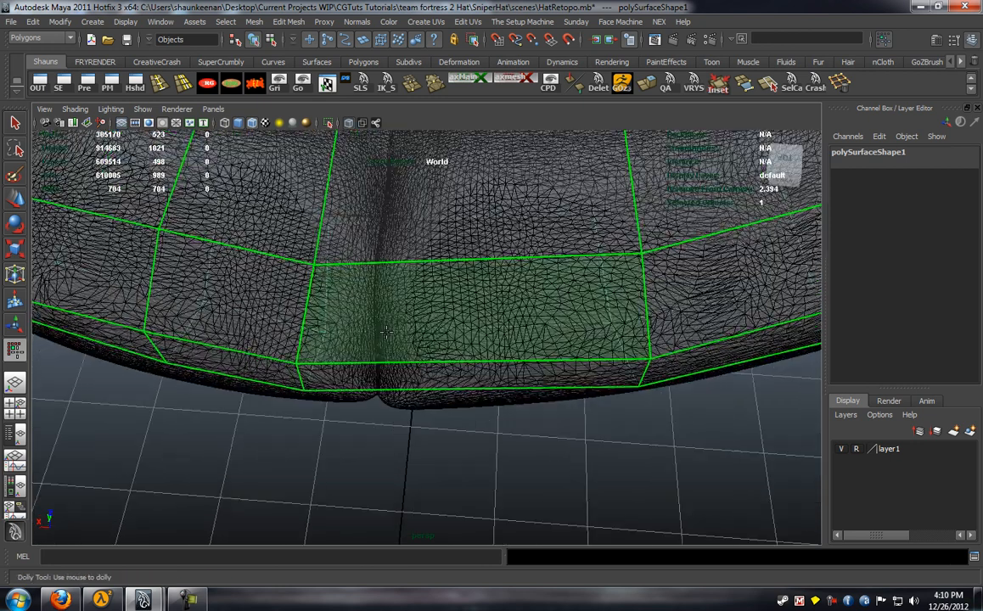
pyautogui.keyDown('alt'); pyautogui.moveTo(386, 332); pyautogui.dragTo(376, 346); pyautogui.keyUp('alt')
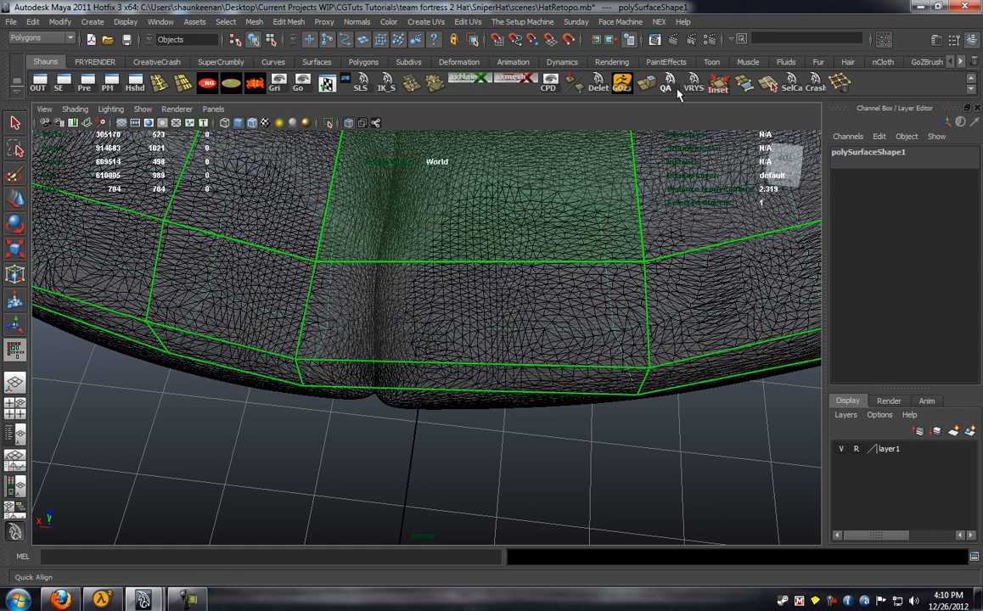
pyautogui.click(767, 84)
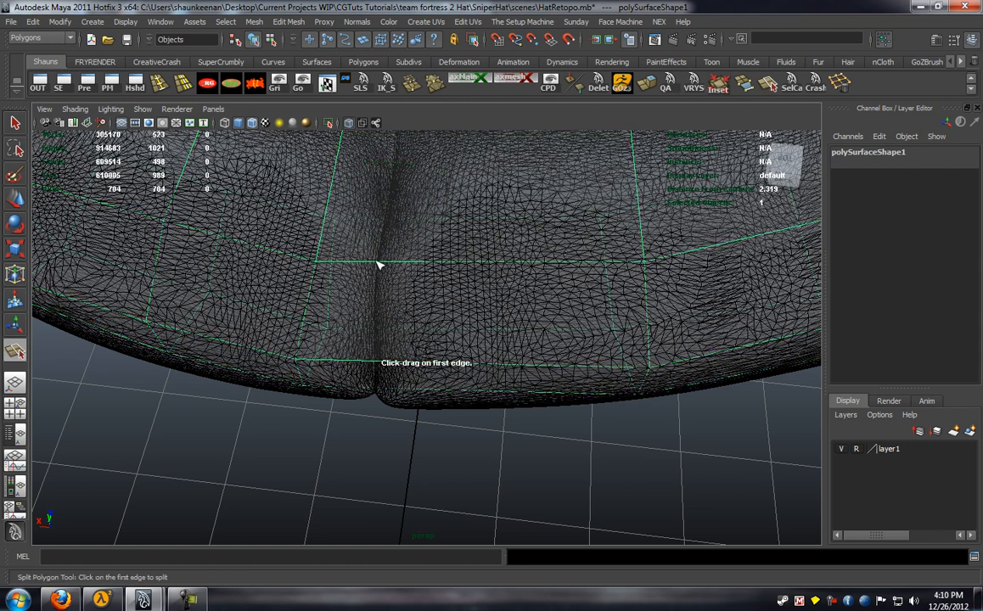
pyautogui.keyDown('alt'); pyautogui.moveTo(378, 264); pyautogui.dragTo(393, 278); pyautogui.keyUp('alt')
pyautogui.click(394, 235)
pyautogui.moveTo(365, 376); pyautogui.dragTo(401, 346)
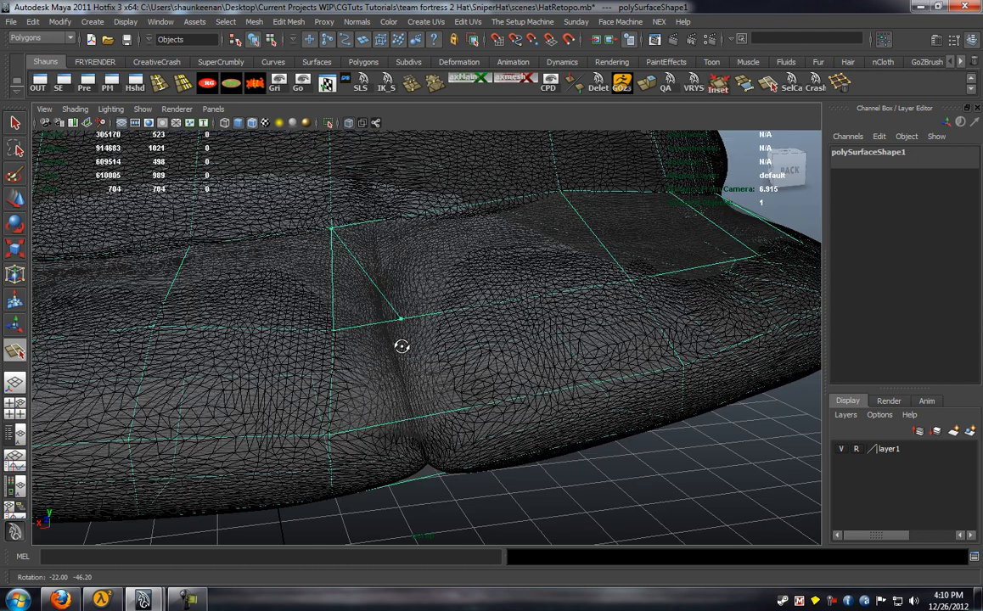
pyautogui.keyDown('alt'); pyautogui.moveTo(427, 439); pyautogui.dragTo(399, 340); pyautogui.keyUp('alt')
pyautogui.click(432, 312)
pyautogui.click(316, 292)
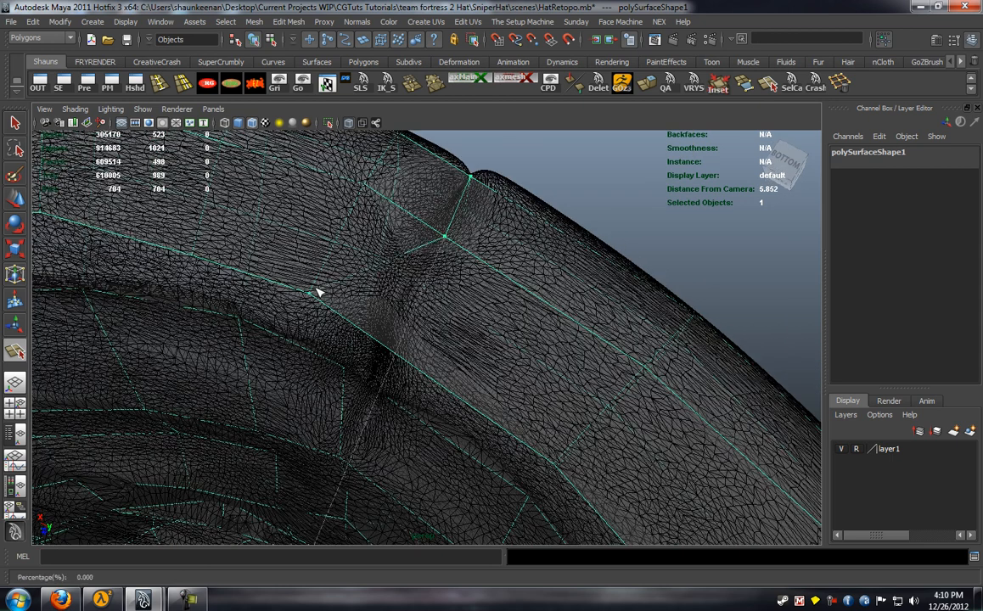
pyautogui.press('Return')
pyautogui.press('w')
# Cut a second edge path from the crown-base vertex on the other side of the back crease, around the rim to the underside's inner-edge vertex
pyautogui.keyDown('alt'); pyautogui.moveTo(412, 286); pyautogui.dragTo(450, 306); pyautogui.keyUp('alt')
pyautogui.press('y')
pyautogui.click(550, 208)
pyautogui.click(467, 366)
pyautogui.keyDown('alt'); pyautogui.moveTo(465, 381); pyautogui.dragTo(472, 342); pyautogui.keyUp('alt')
pyautogui.click(485, 373)
pyautogui.moveTo(498, 282)
pyautogui.mouseDown()
pyautogui.moveTo(485, 285)
pyautogui.moveTo(489, 295)
pyautogui.mouseUp()
pyautogui.click(484, 298)
pyautogui.keyDown('alt'); pyautogui.moveTo(486, 301); pyautogui.dragTo(476, 356, button='right'); pyautogui.keyUp('alt')
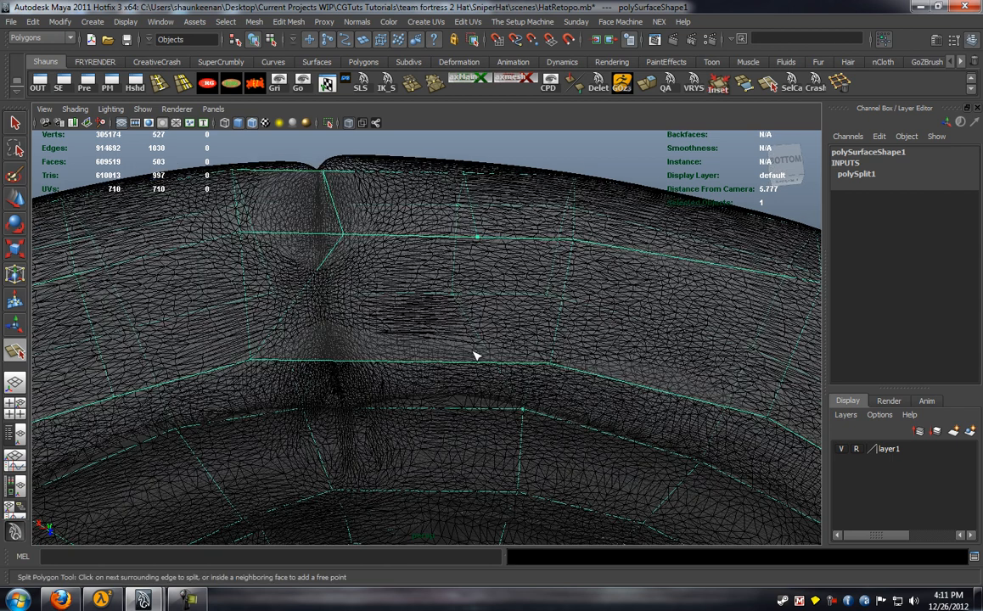
pyautogui.moveTo(479, 361); pyautogui.dragTo(556, 364)
pyautogui.press('Return')
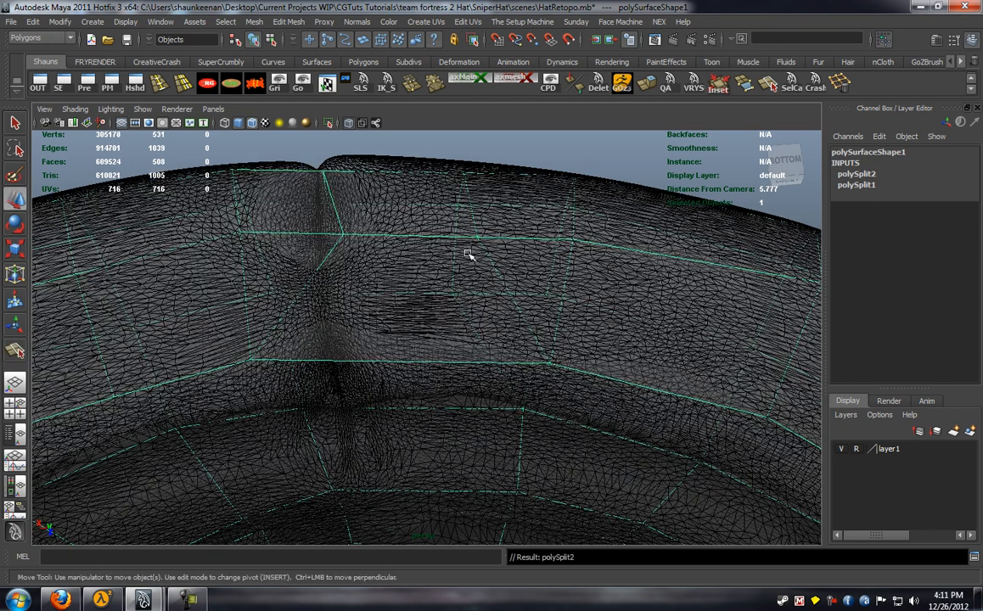
# Reposition the new paths' underside, rim and upper-brim vertices to follow the back crease
pyautogui.keyDown('alt'); pyautogui.moveTo(473, 241); pyautogui.dragTo(471, 404); pyautogui.keyUp('alt')
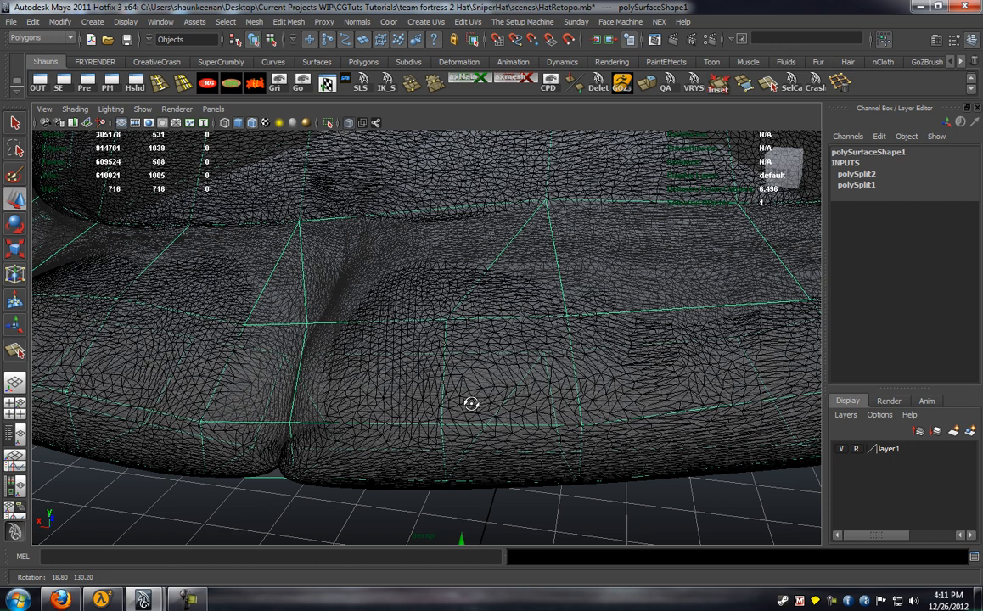
pyautogui.keyDown('alt'); pyautogui.moveTo(471, 404); pyautogui.dragTo(474, 415, button='right'); pyautogui.keyUp('alt')
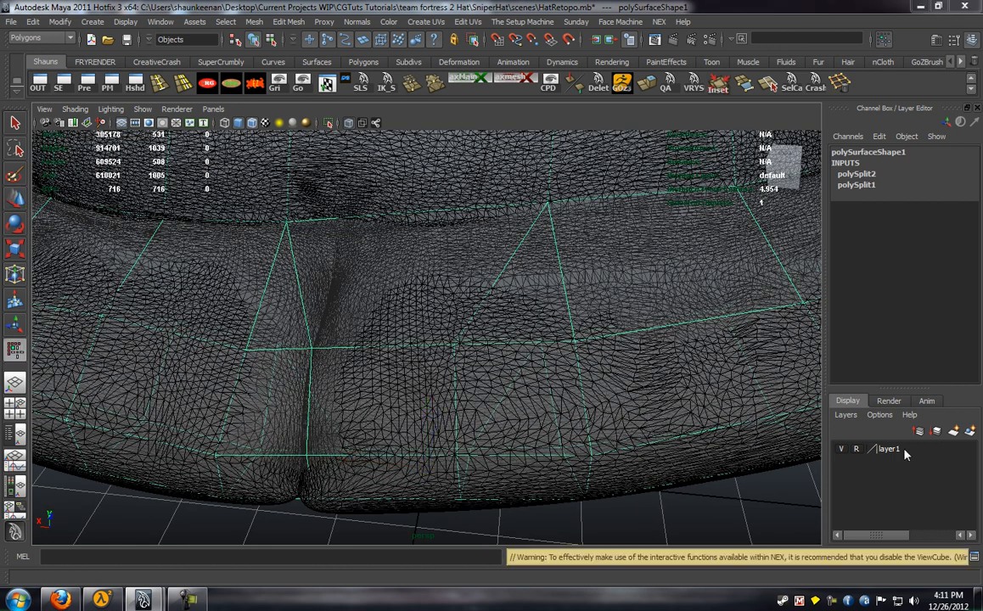
pyautogui.keyDown('alt'); pyautogui.moveTo(473, 416); pyautogui.dragTo(495, 313, button='middle'); pyautogui.keyUp('alt')
pyautogui.keyDown('alt'); pyautogui.moveTo(495, 313); pyautogui.dragTo(471, 385); pyautogui.keyUp('alt')
pyautogui.hotkey('ctrl', 'z')
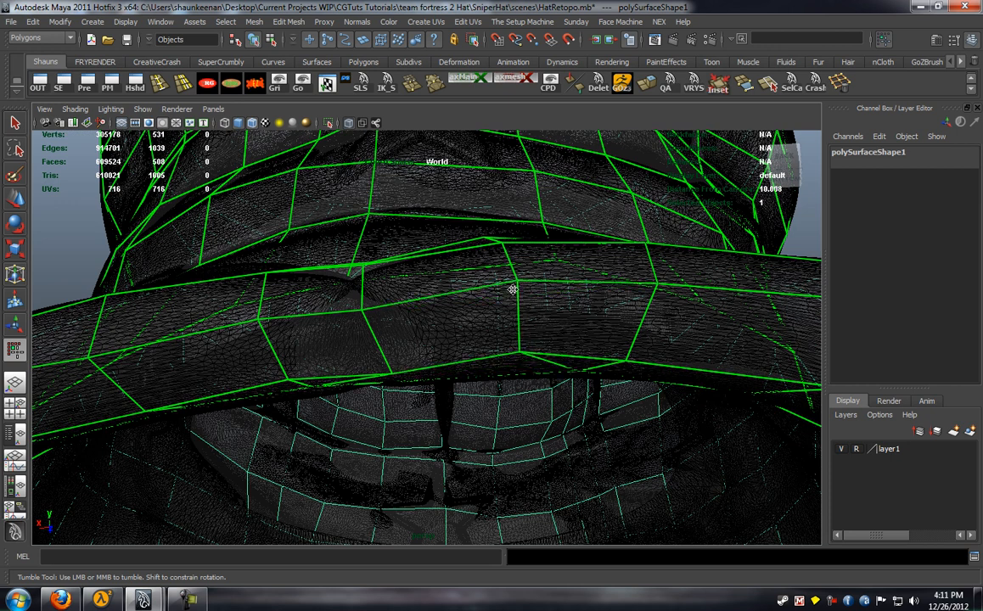
pyautogui.moveTo(527, 297); pyautogui.dragTo(511, 281)
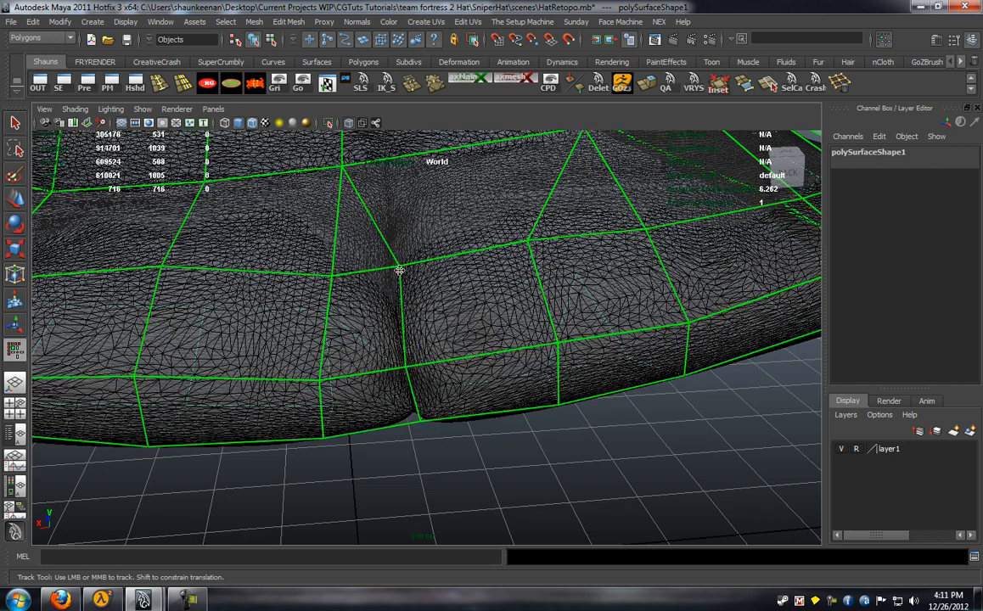
pyautogui.keyDown('alt'); pyautogui.moveTo(411, 365); pyautogui.dragTo(313, 461); pyautogui.keyUp('alt')
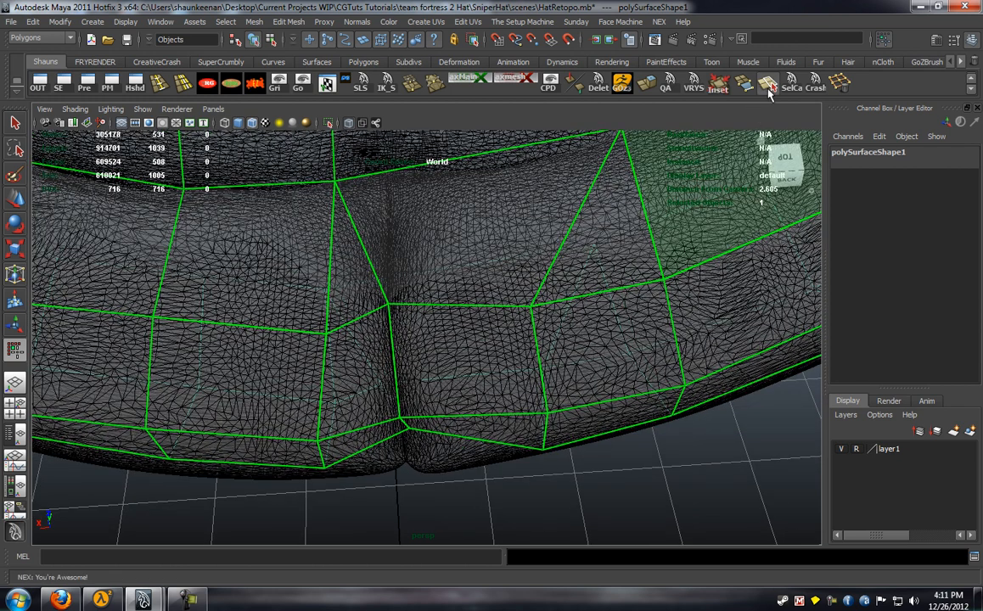
# Cut an edge path from the crown base down the brim beside the back crease, around the rim and across the underside to the inner edge
pyautogui.keyDown('shift'); pyautogui.moveTo(480, 311); pyautogui.dragTo(416, 190, button='right'); pyautogui.keyUp('shift')
pyautogui.keyDown('alt'); pyautogui.moveTo(476, 179); pyautogui.dragTo(474, 311, button='middle'); pyautogui.keyUp('alt')
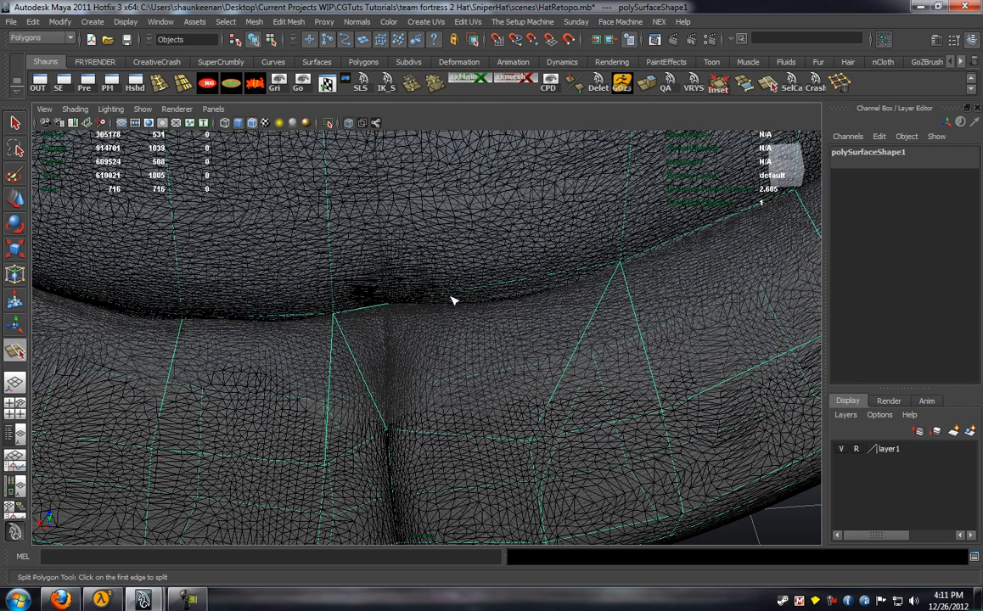
pyautogui.click(452, 296)
pyautogui.keyDown('alt'); pyautogui.moveTo(458, 389); pyautogui.dragTo(468, 277, button='middle'); pyautogui.keyUp('alt')
pyautogui.click(454, 325)
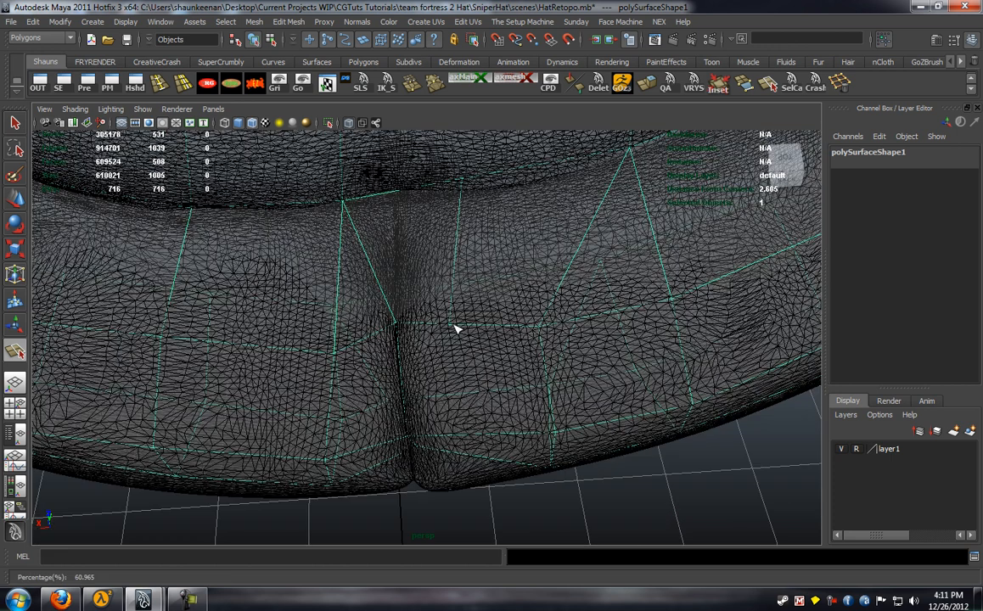
pyautogui.keyDown('alt'); pyautogui.moveTo(455, 328); pyautogui.dragTo(468, 295); pyautogui.keyUp('alt')
pyautogui.click(448, 327)
pyautogui.click(486, 283)
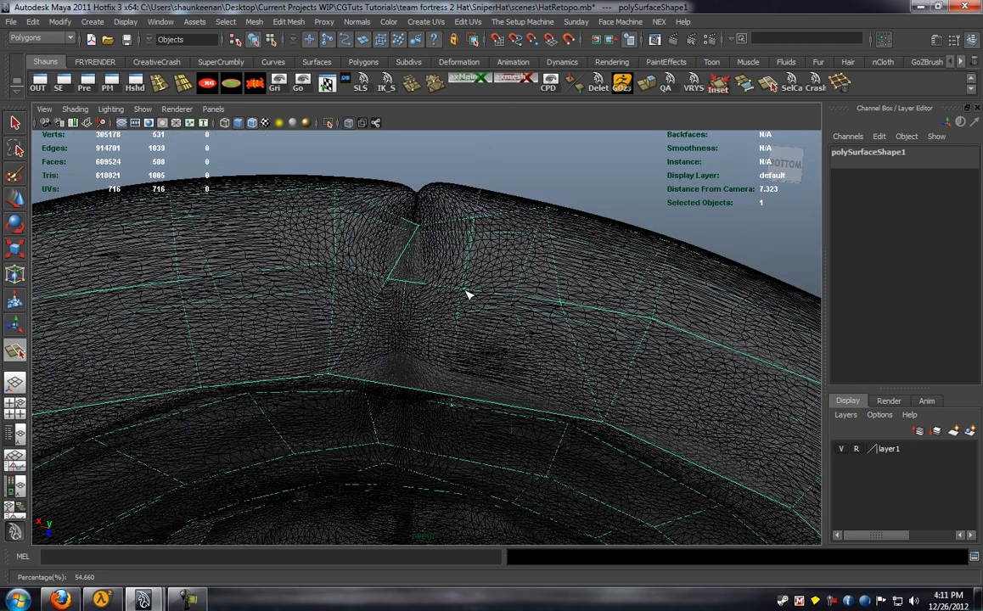
pyautogui.moveTo(454, 397); pyautogui.dragTo(447, 397)
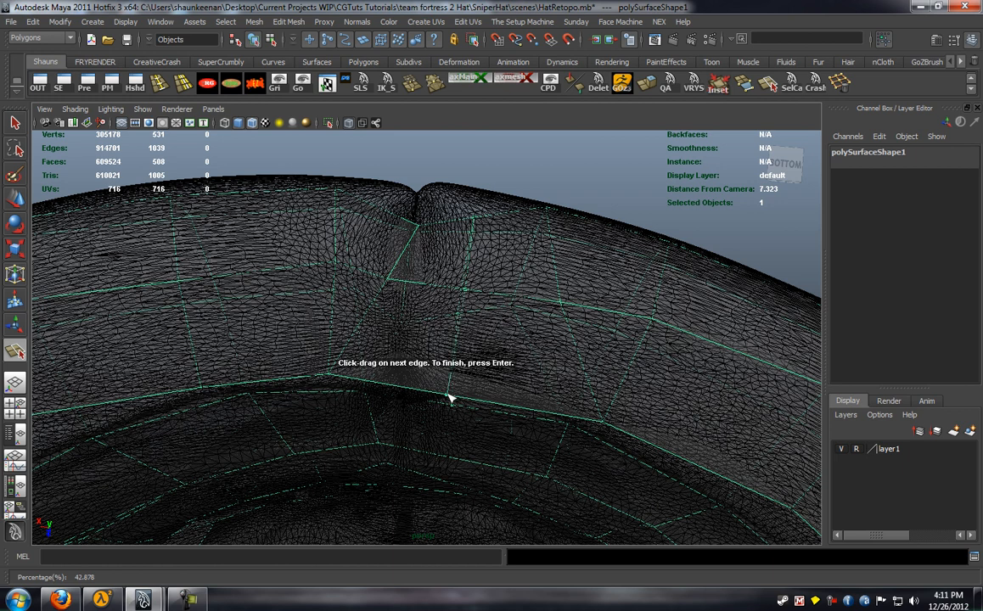
pyautogui.press('w')
# Reposition the new path's vertices on the upper brim and rim so they follow the back crease
pyautogui.keyDown('alt'); pyautogui.moveTo(406, 216); pyautogui.dragTo(448, 315); pyautogui.keyUp('alt')
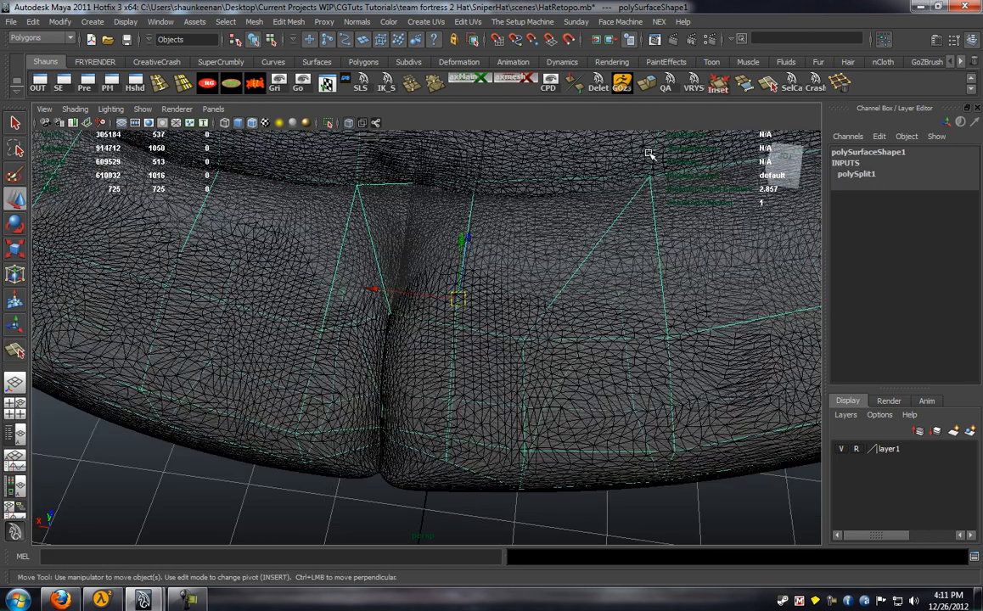
pyautogui.click(839, 83)
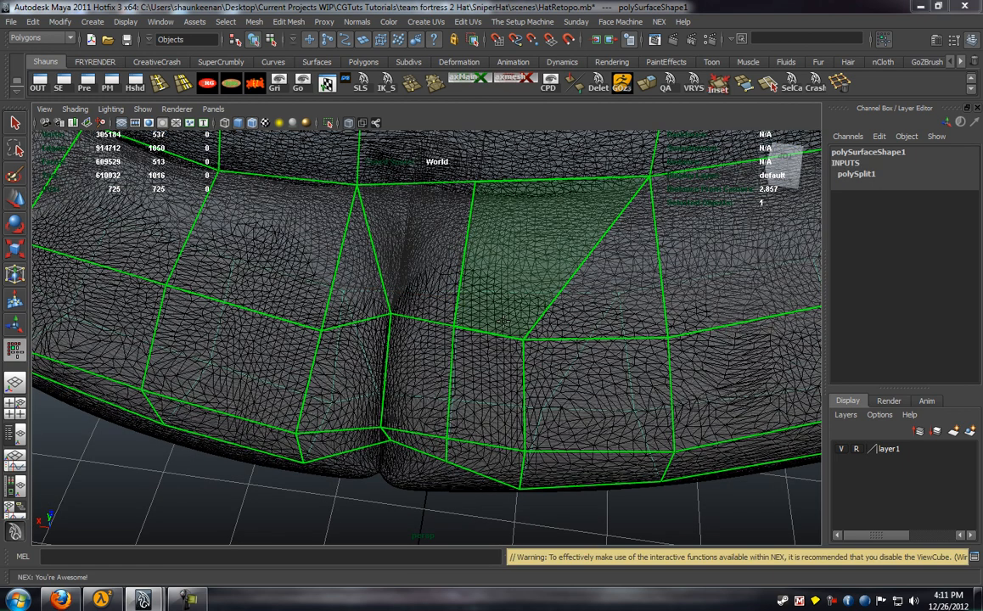
pyautogui.keyDown('alt'); pyautogui.moveTo(460, 327); pyautogui.dragTo(441, 361); pyautogui.keyUp('alt')
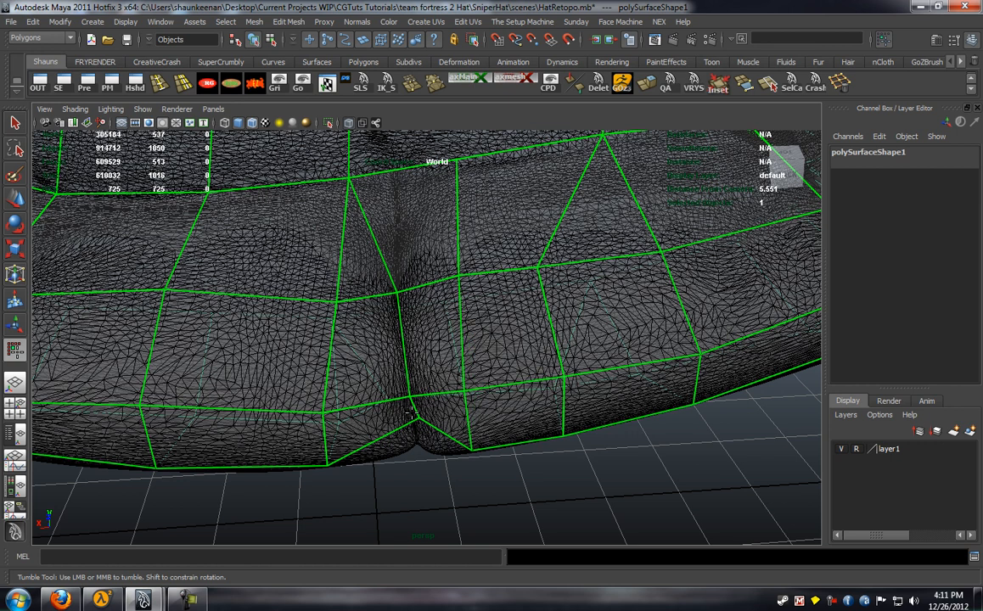
pyautogui.keyDown('alt'); pyautogui.moveTo(410, 450); pyautogui.dragTo(474, 405); pyautogui.keyUp('alt')
pyautogui.keyDown('alt'); pyautogui.moveTo(474, 405); pyautogui.dragTo(580, 374, button='right'); pyautogui.keyUp('alt')
pyautogui.keyDown('alt'); pyautogui.moveTo(581, 373); pyautogui.dragTo(382, 410, button='middle'); pyautogui.keyUp('alt')
pyautogui.keyDown('alt'); pyautogui.moveTo(382, 410); pyautogui.dragTo(346, 378, button='right'); pyautogui.keyUp('alt')
pyautogui.keyDown('alt'); pyautogui.moveTo(347, 378); pyautogui.dragTo(333, 347); pyautogui.keyUp('alt')
pyautogui.moveTo(339, 335); pyautogui.dragTo(389, 370)
# Insert edge loops around the upper brim near the crown base, one starting on each side of the back crease
pyautogui.keyDown('alt'); pyautogui.moveTo(388, 370); pyautogui.dragTo(507, 379, button='middle'); pyautogui.keyUp('alt')
pyautogui.keyDown('alt'); pyautogui.moveTo(507, 379); pyautogui.dragTo(446, 383, button='right'); pyautogui.keyUp('alt')
pyautogui.keyDown('alt'); pyautogui.moveTo(445, 383); pyautogui.dragTo(399, 389); pyautogui.keyUp('alt')
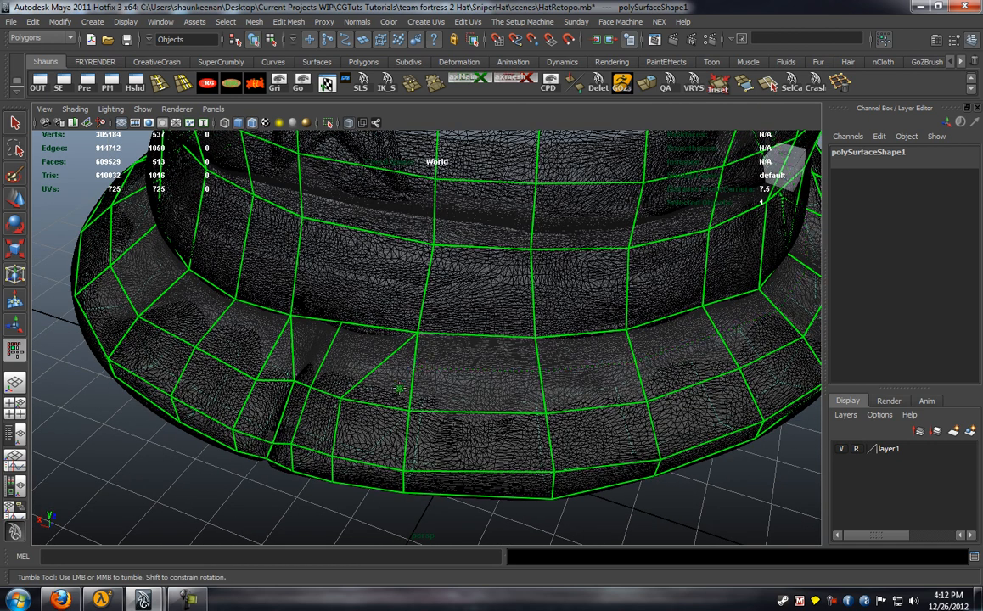
pyautogui.click(412, 373)
pyautogui.keyDown('alt'); pyautogui.moveTo(333, 355); pyautogui.dragTo(365, 355); pyautogui.keyUp('alt')
pyautogui.click(211, 344)
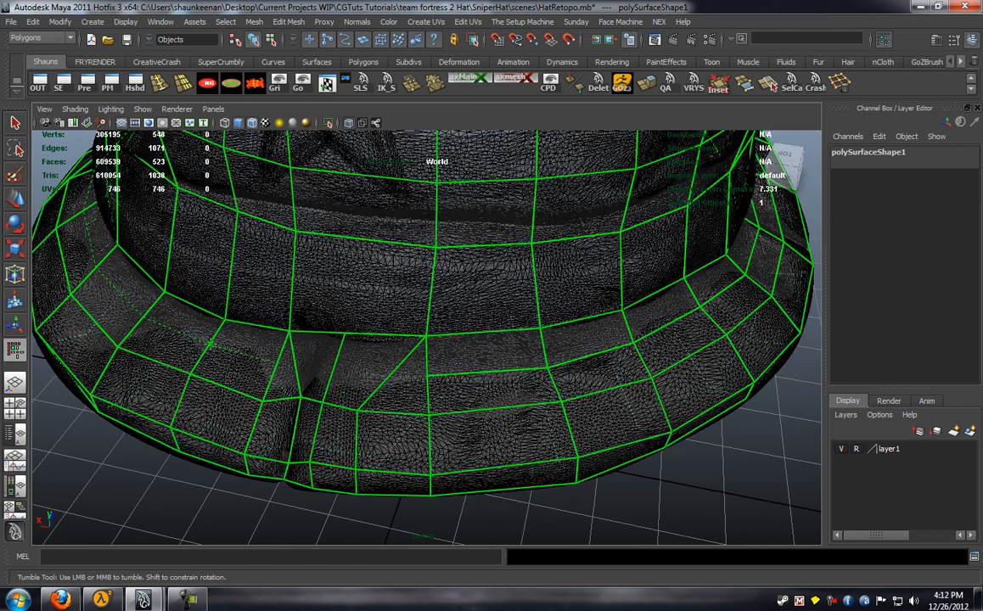
pyautogui.click(214, 336)
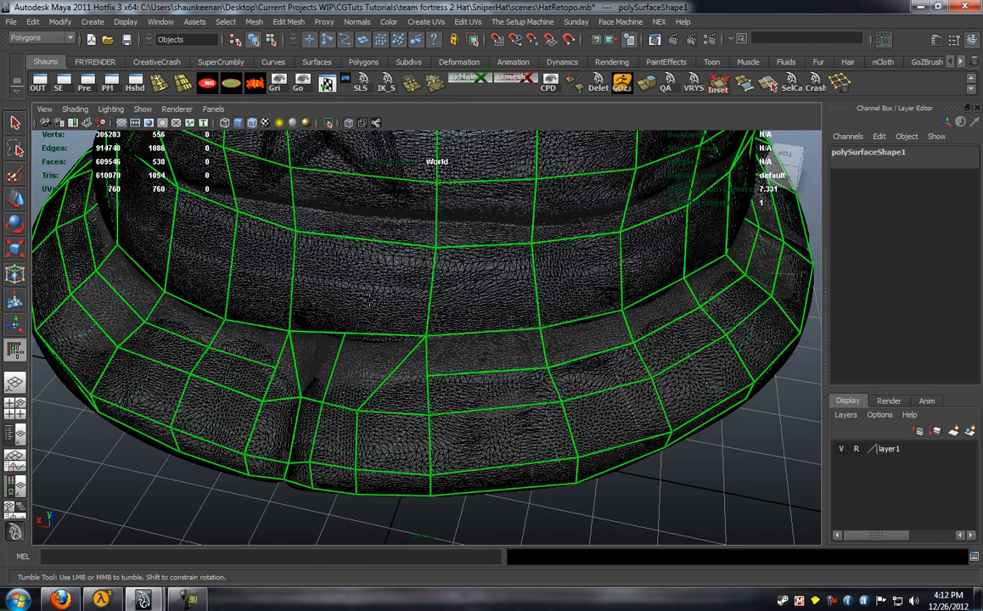
# Split the faces across the back crease to join the ends of the two upper-brim loops
pyautogui.click(766, 85)
pyautogui.moveTo(283, 354); pyautogui.dragTo(292, 369)
pyautogui.click(299, 367)
pyautogui.click(335, 364)
pyautogui.click(392, 373)
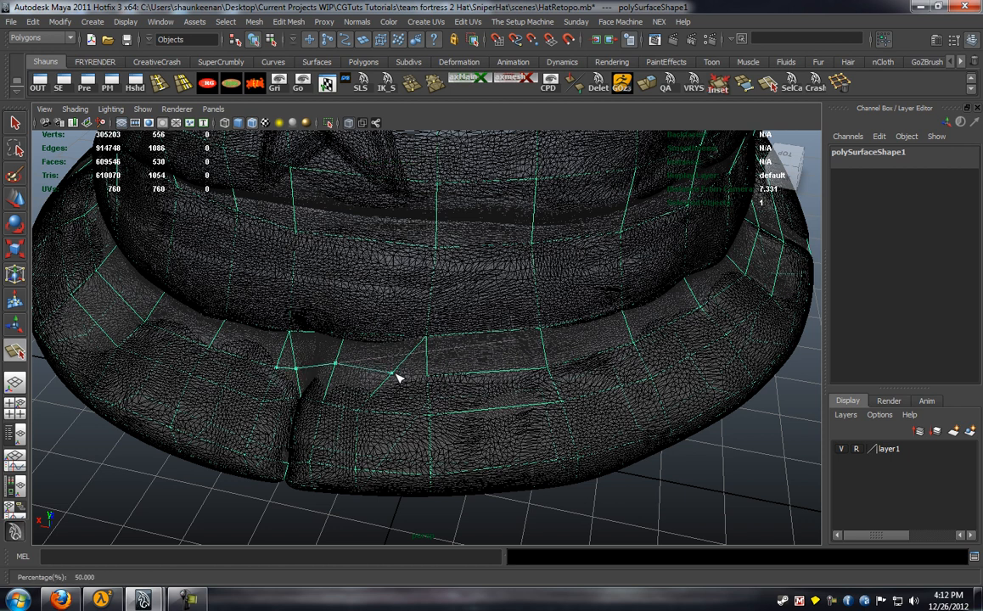
pyautogui.click(427, 375)
pyautogui.press('Return')
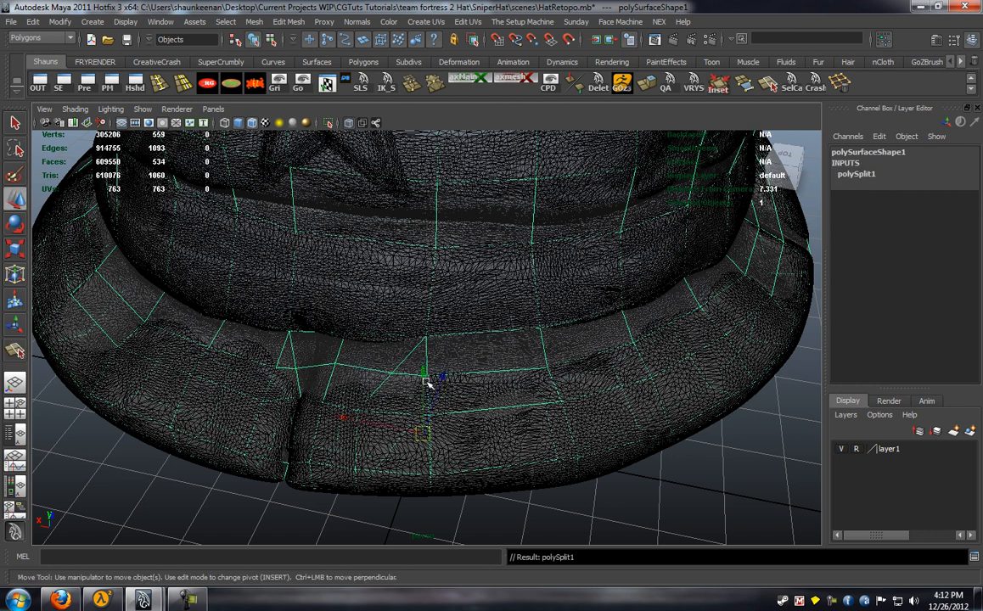
# Reposition the upper-brim loop's vertices around the back crease to fit the sculpt
pyautogui.click(838, 84)
pyautogui.keyDown('alt'); pyautogui.moveTo(350, 353); pyautogui.dragTo(428, 351, button='middle'); pyautogui.keyUp('alt')
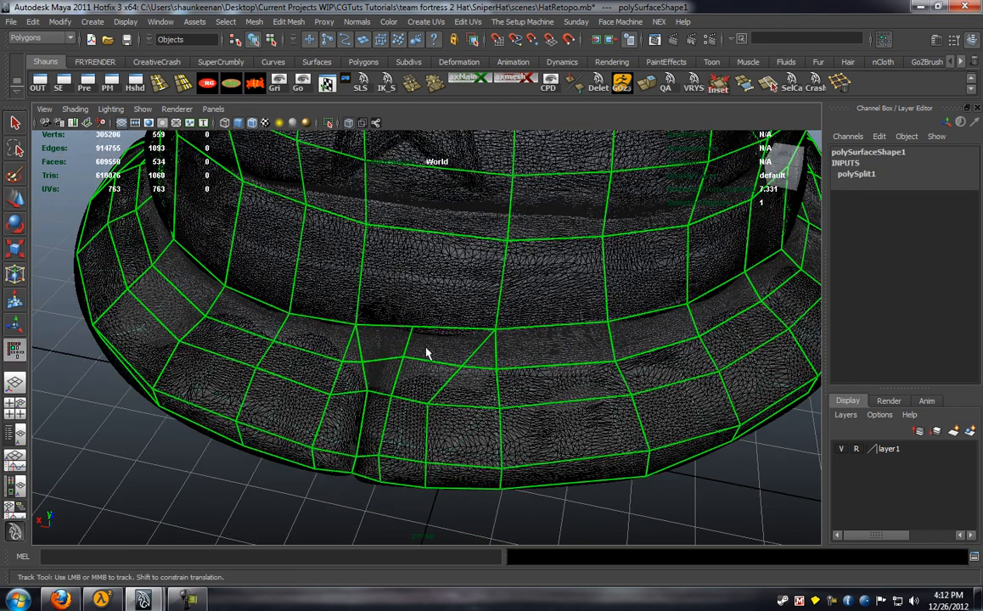
pyautogui.keyDown('alt'); pyautogui.moveTo(293, 371); pyautogui.dragTo(366, 383, button='right'); pyautogui.keyUp('alt')
pyautogui.moveTo(303, 384); pyautogui.dragTo(395, 378)
pyautogui.keyDown('alt'); pyautogui.moveTo(394, 378); pyautogui.dragTo(412, 346, button='right'); pyautogui.keyUp('alt')
pyautogui.keyDown('alt'); pyautogui.moveTo(412, 346); pyautogui.dragTo(406, 323); pyautogui.keyUp('alt')
pyautogui.keyDown('alt'); pyautogui.moveTo(406, 323); pyautogui.dragTo(507, 323, button='right'); pyautogui.keyUp('alt')
pyautogui.moveTo(523, 298); pyautogui.dragTo(525, 310)
# Insert two edge loops around the hat, one in the band area and one just below the crown's bulge
pyautogui.keyDown('alt'); pyautogui.moveTo(472, 289); pyautogui.dragTo(355, 316, button='right'); pyautogui.keyUp('alt')
pyautogui.keyDown('alt'); pyautogui.moveTo(356, 315); pyautogui.dragTo(339, 336); pyautogui.keyUp('alt')
pyautogui.keyDown('alt'); pyautogui.moveTo(415, 376); pyautogui.dragTo(430, 325); pyautogui.keyUp('alt')
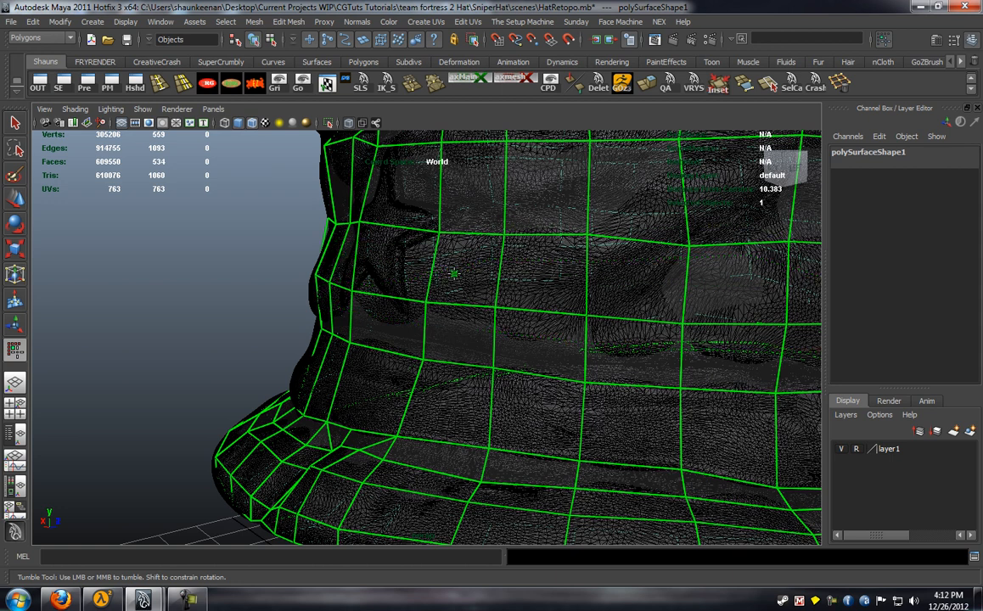
pyautogui.keyDown('ctrl'); pyautogui.click(442, 282); pyautogui.keyUp('ctrl')
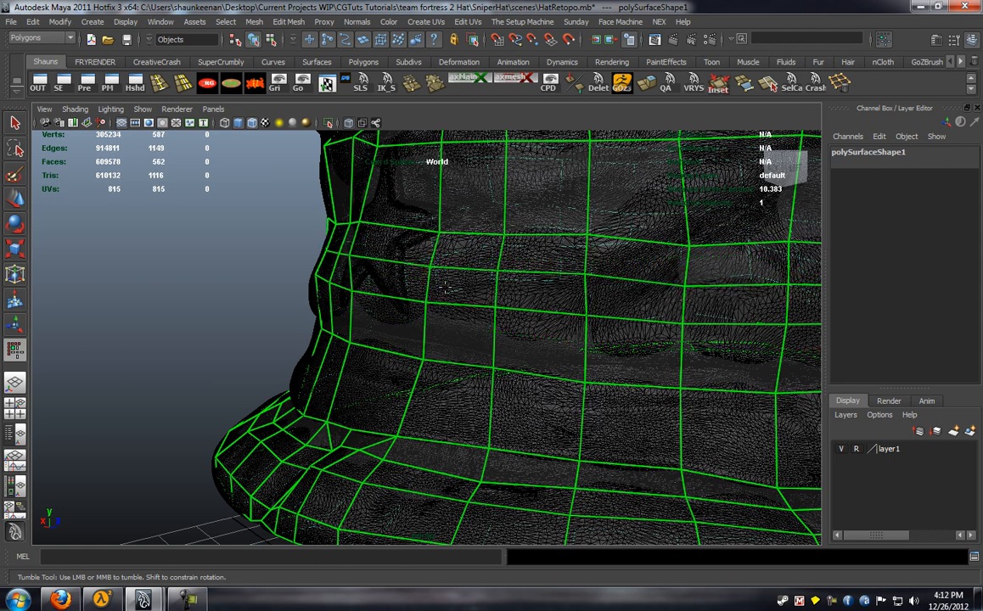
pyautogui.keyDown('alt'); pyautogui.moveTo(445, 287); pyautogui.dragTo(476, 347, button='right'); pyautogui.keyUp('alt')
pyautogui.keyDown('alt'); pyautogui.moveTo(476, 347); pyautogui.dragTo(470, 372, button='middle'); pyautogui.keyUp('alt')
pyautogui.keyDown('alt'); pyautogui.moveTo(470, 372); pyautogui.dragTo(555, 390); pyautogui.keyUp('alt')
pyautogui.keyDown('alt'); pyautogui.moveTo(555, 390); pyautogui.dragTo(507, 318, button='middle'); pyautogui.keyUp('alt')
pyautogui.keyDown('alt'); pyautogui.moveTo(508, 318); pyautogui.dragTo(517, 370, button='right'); pyautogui.keyUp('alt')
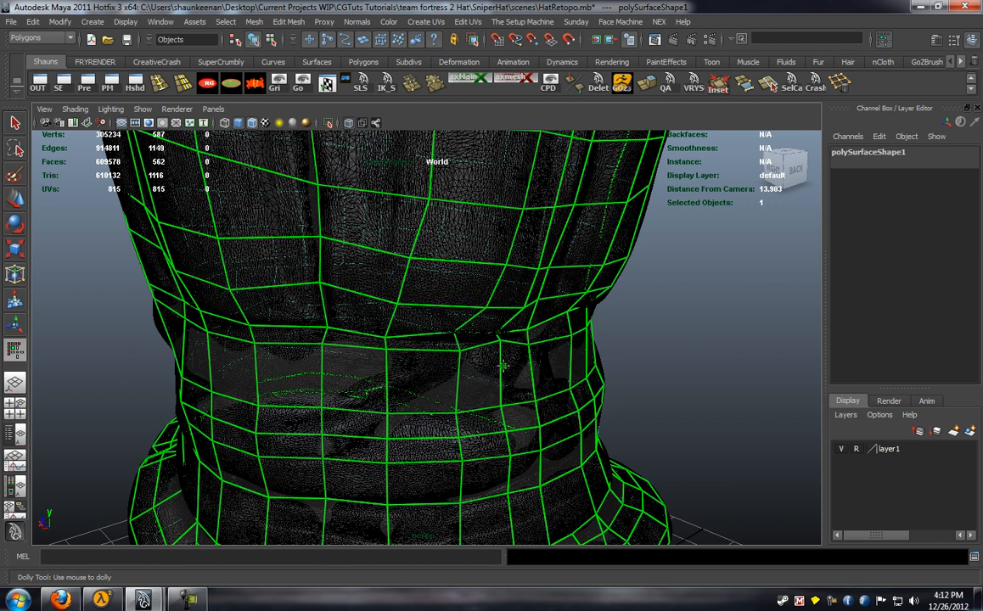
pyautogui.click(502, 365)
# Try to select the open border edge around the top of the crown with the Select Border Edge Tool
pyautogui.scroll(-3, 484, 371)
pyautogui.keyDown('alt'); pyautogui.moveTo(462, 373); pyautogui.dragTo(432, 395); pyautogui.keyUp('alt')
pyautogui.scroll(3, 444, 409)
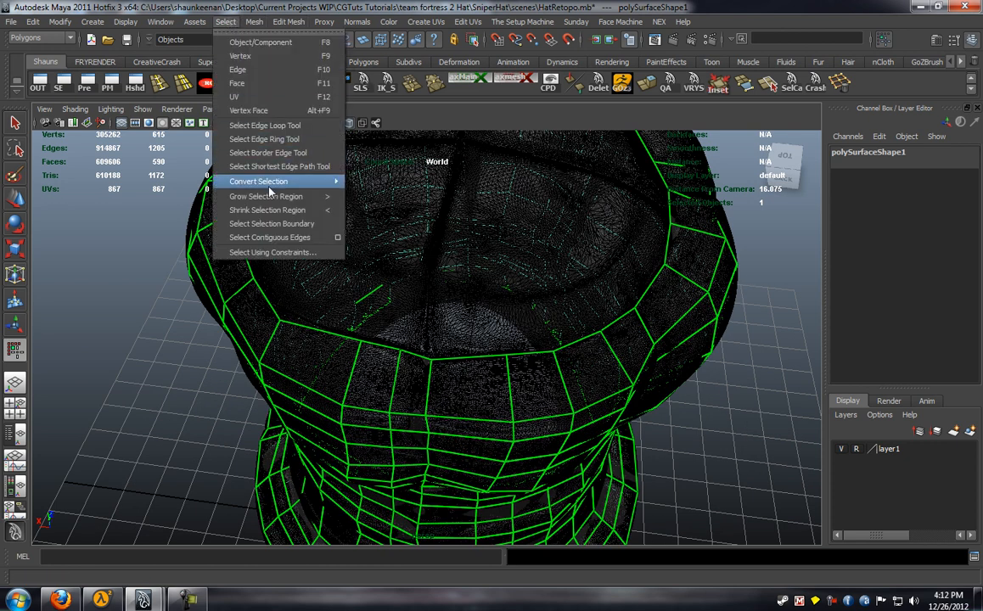
pyautogui.click(280, 153)
pyautogui.press('w')
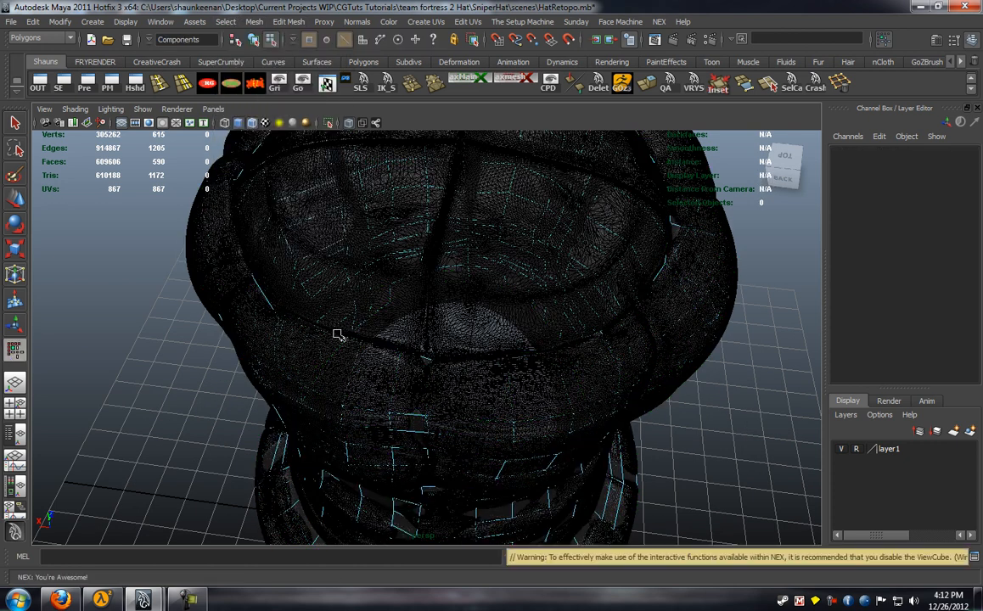
pyautogui.doubleClick(336, 337)
pyautogui.click(263, 290)
pyautogui.keyDown('alt'); pyautogui.moveTo(262, 290); pyautogui.dragTo(310, 261); pyautogui.keyUp('alt')
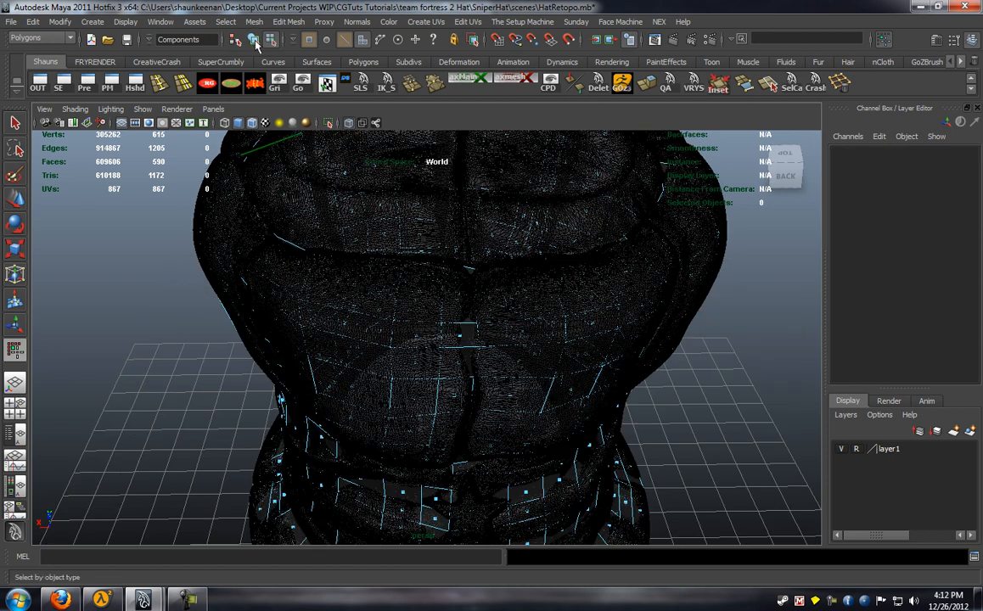
# Select the full border edge around the open top of the crown with the Select Border Edge Tool
pyautogui.click(226, 21)
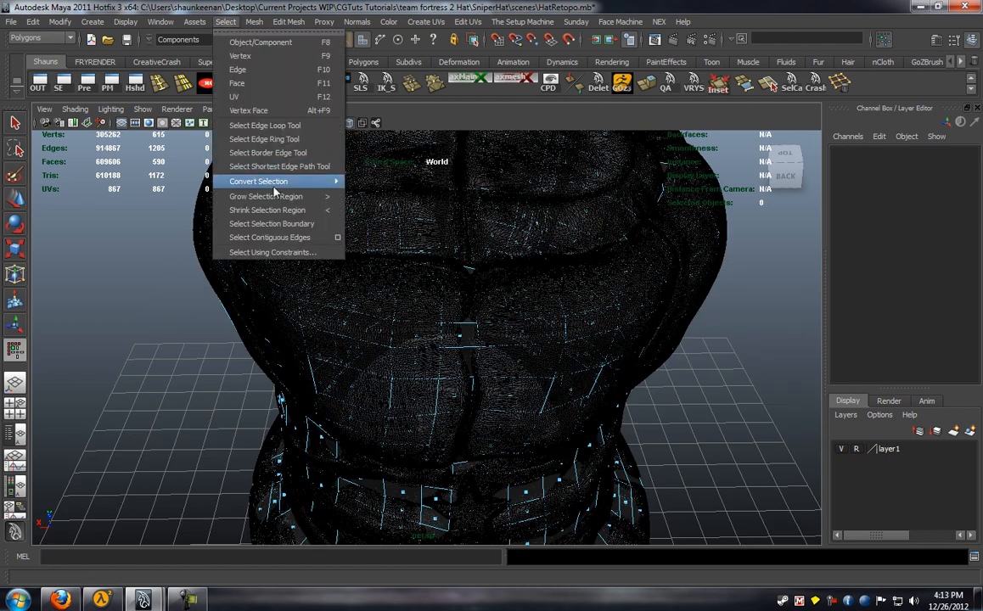
pyautogui.click(267, 153)
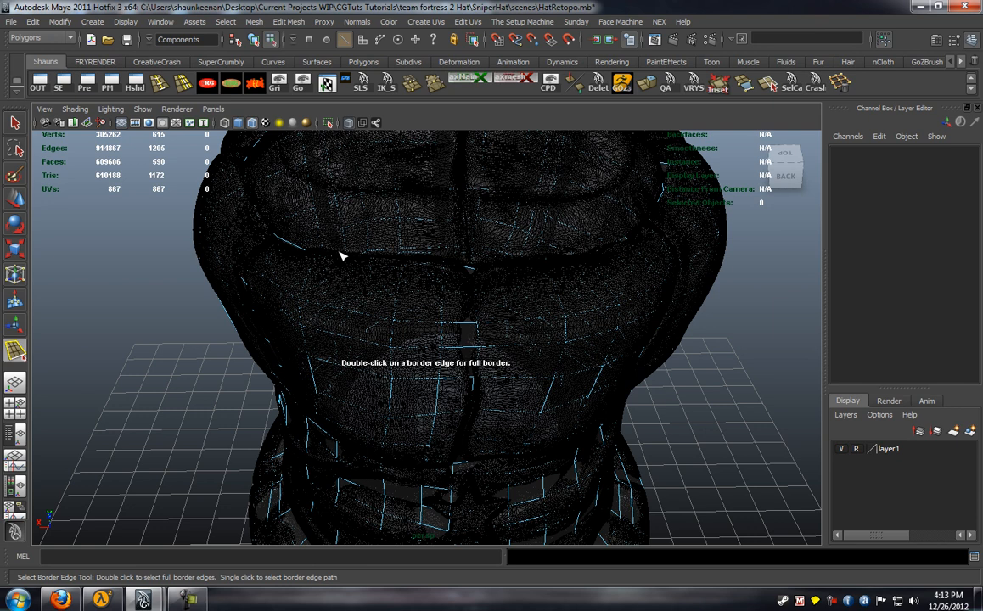
pyautogui.click(367, 253)
pyautogui.click(308, 247)
pyautogui.keyDown('alt'); pyautogui.moveTo(308, 246); pyautogui.dragTo(450, 357); pyautogui.keyUp('alt')
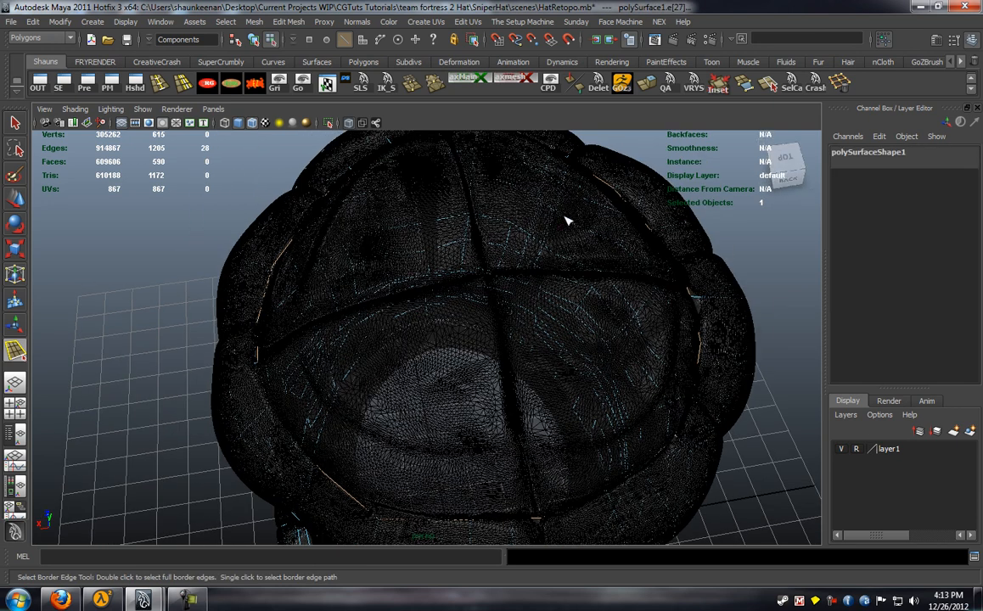
# Extrude the crown's border edges and move and scale them inward to a small ring near the centre of the hat top
pyautogui.press('w')
pyautogui.keyDown('alt'); pyautogui.moveTo(480, 328); pyautogui.dragTo(477, 323, button='middle'); pyautogui.keyUp('alt')
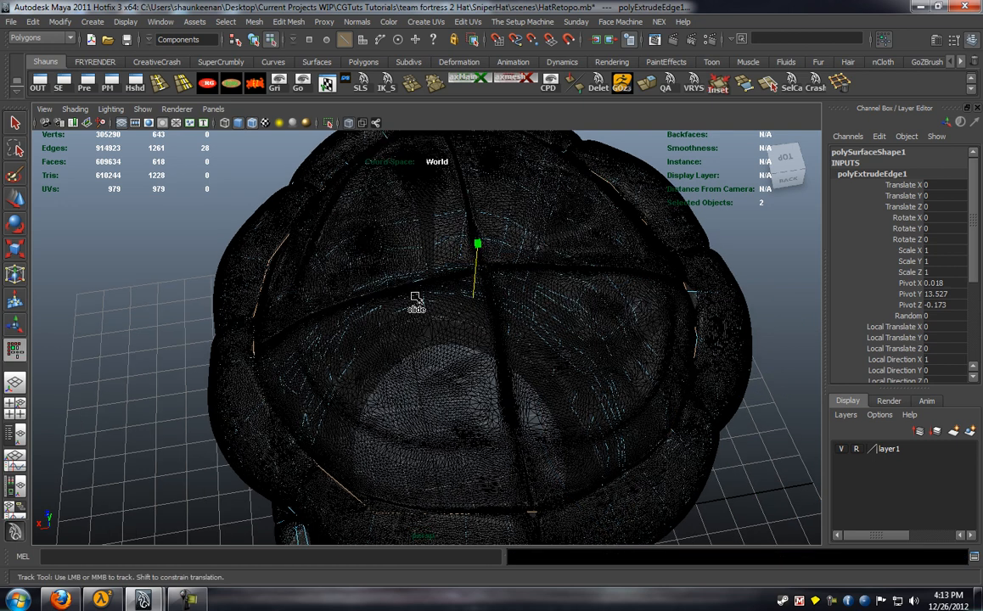
pyautogui.moveTo(439, 307)
pyautogui.keyDown('alt'); pyautogui.mouseDown()
pyautogui.moveTo(457, 313)
pyautogui.moveTo(439, 311)
pyautogui.mouseUp(); pyautogui.keyUp('alt')
pyautogui.moveTo(467, 246); pyautogui.dragTo(473, 135)
pyautogui.press('r')
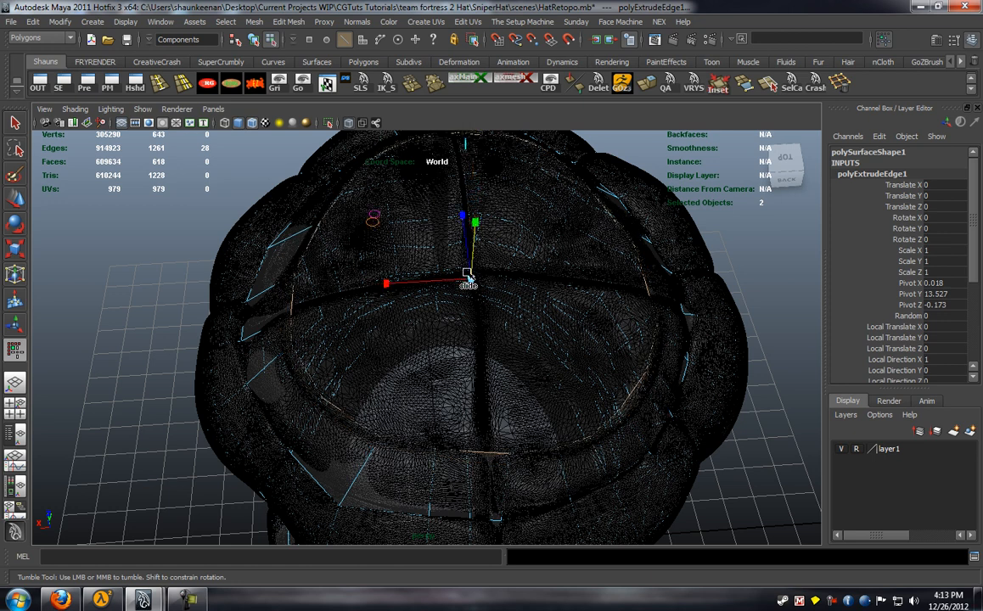
pyautogui.keyDown('alt'); pyautogui.moveTo(322, 297); pyautogui.dragTo(403, 232); pyautogui.keyUp('alt')
pyautogui.keyDown('alt'); pyautogui.moveTo(408, 343); pyautogui.dragTo(496, 316); pyautogui.keyUp('alt')
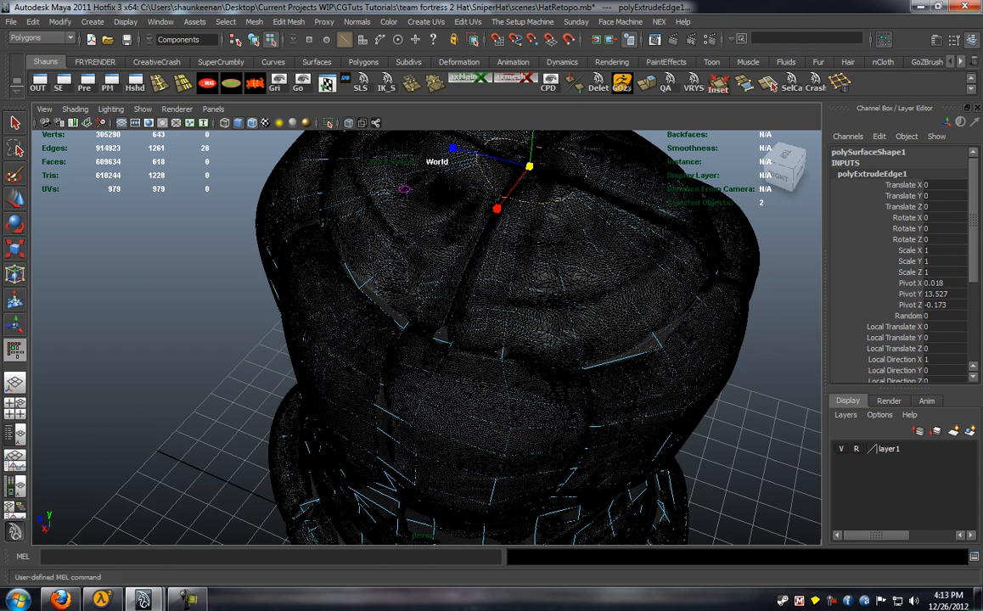
# Insert two edge loops through the long extruded faces on the crown top
pyautogui.click(839, 82)
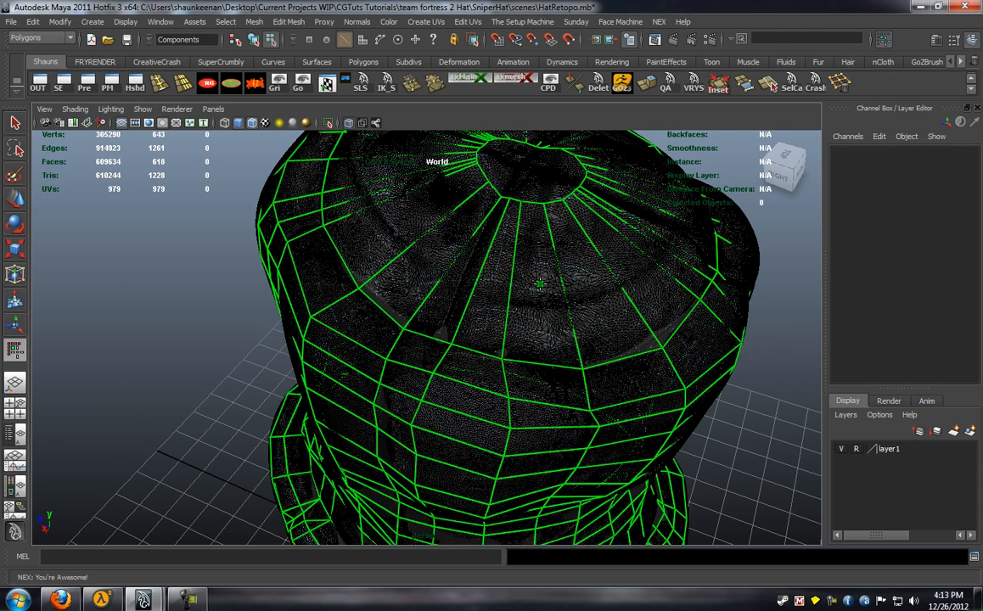
pyautogui.keyDown('ctrl'); pyautogui.click(517, 286); pyautogui.keyUp('ctrl')
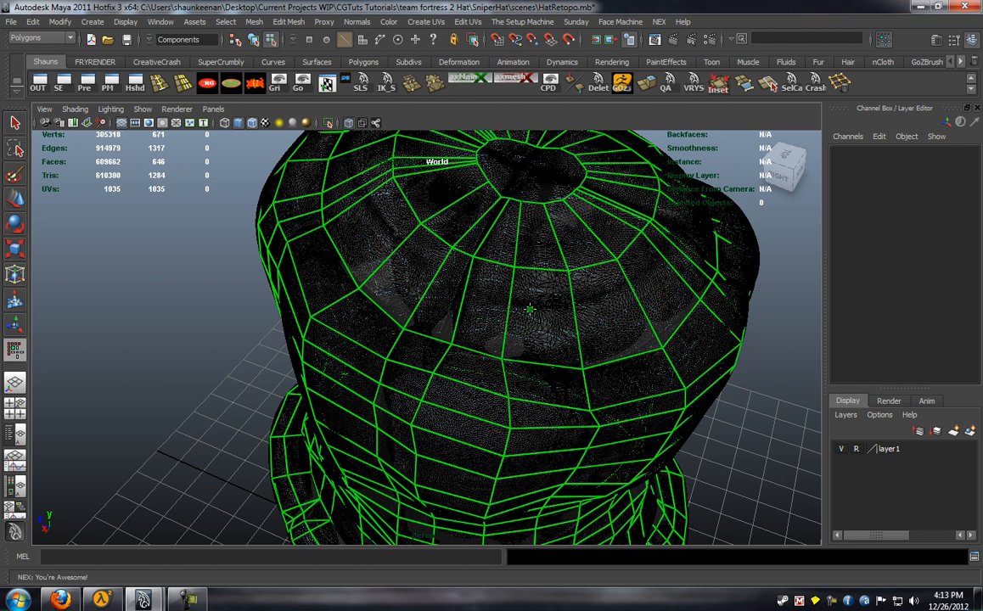
pyautogui.keyDown('ctrl'); pyautogui.click(521, 323); pyautogui.keyUp('ctrl')
# Reposition the vertices of the crown-top loops to follow the folds and dent of the sculpt
pyautogui.keyDown('alt'); pyautogui.moveTo(522, 324); pyautogui.dragTo(427, 356); pyautogui.keyUp('alt')
pyautogui.keyDown('alt'); pyautogui.moveTo(426, 357); pyautogui.dragTo(451, 244, button='middle'); pyautogui.keyUp('alt')
pyautogui.moveTo(483, 281); pyautogui.dragTo(490, 204, button='middle')
pyautogui.moveTo(464, 243); pyautogui.dragTo(486, 246, button='middle')
pyautogui.moveTo(463, 346); pyautogui.dragTo(438, 348, button='middle')
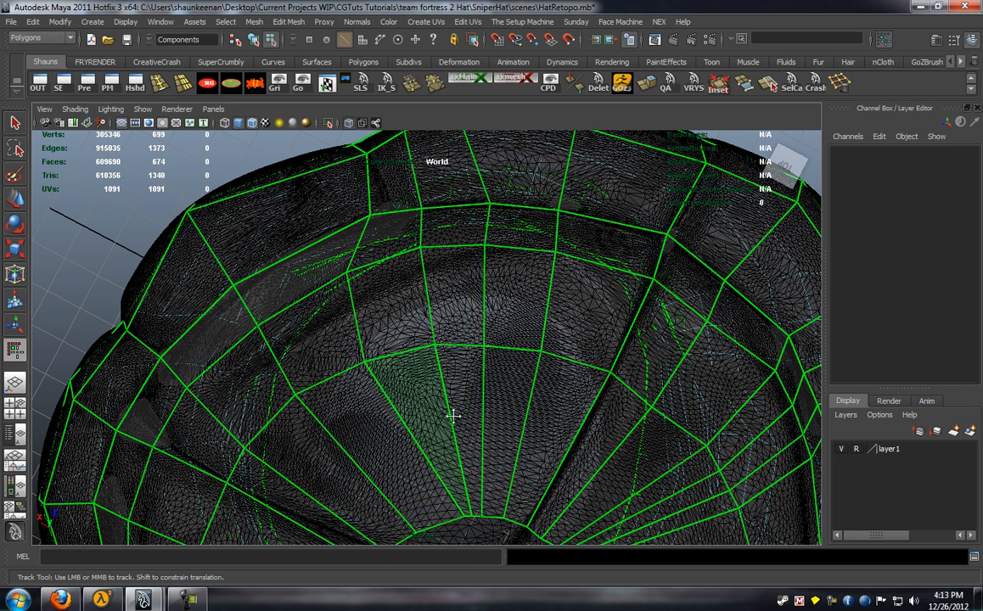
pyautogui.keyDown('alt'); pyautogui.moveTo(438, 348); pyautogui.dragTo(424, 322); pyautogui.keyUp('alt')
pyautogui.moveTo(425, 322); pyautogui.dragTo(378, 352, button='middle')
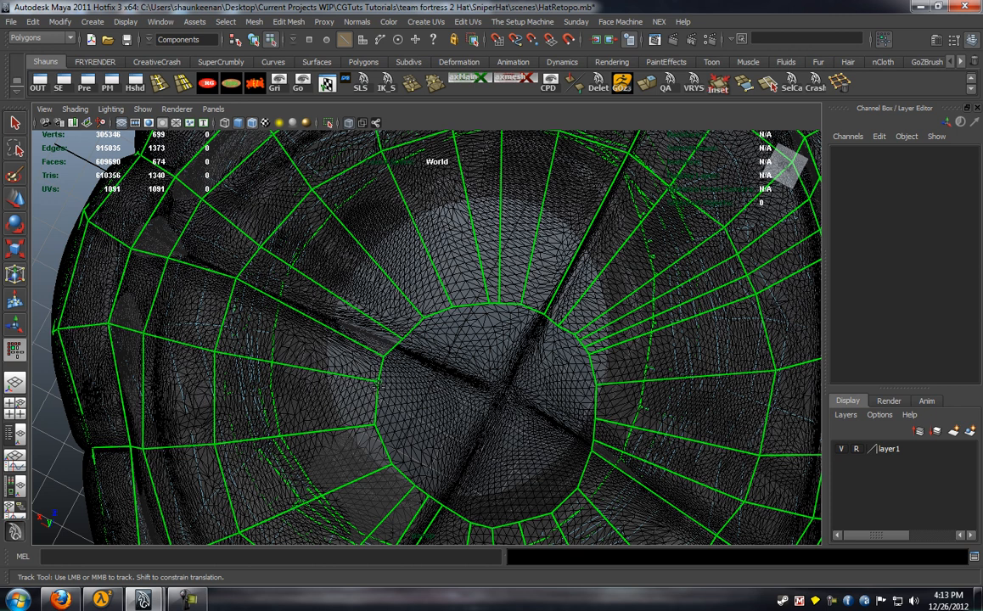
# Try to select the full inner border edge of the brim's underside with the Select Border Edge Tool
pyautogui.keyDown('alt'); pyautogui.moveTo(343, 336); pyautogui.dragTo(518, 267); pyautogui.keyUp('alt')
pyautogui.scroll(-5, 466, 319)
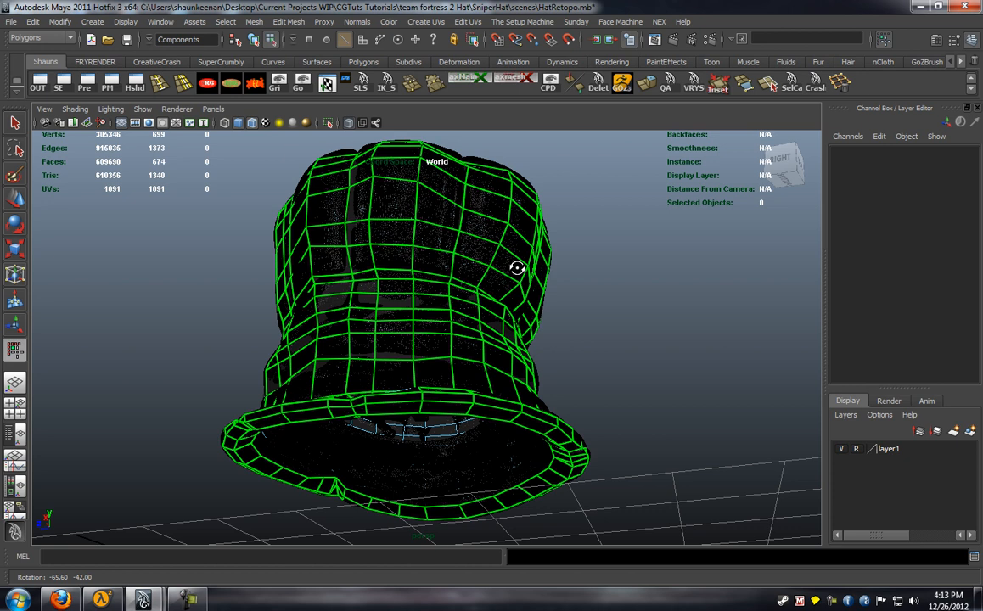
pyautogui.scroll(6, 505, 241)
pyautogui.keyDown('alt'); pyautogui.moveTo(430, 301); pyautogui.dragTo(254, 355); pyautogui.keyUp('alt')
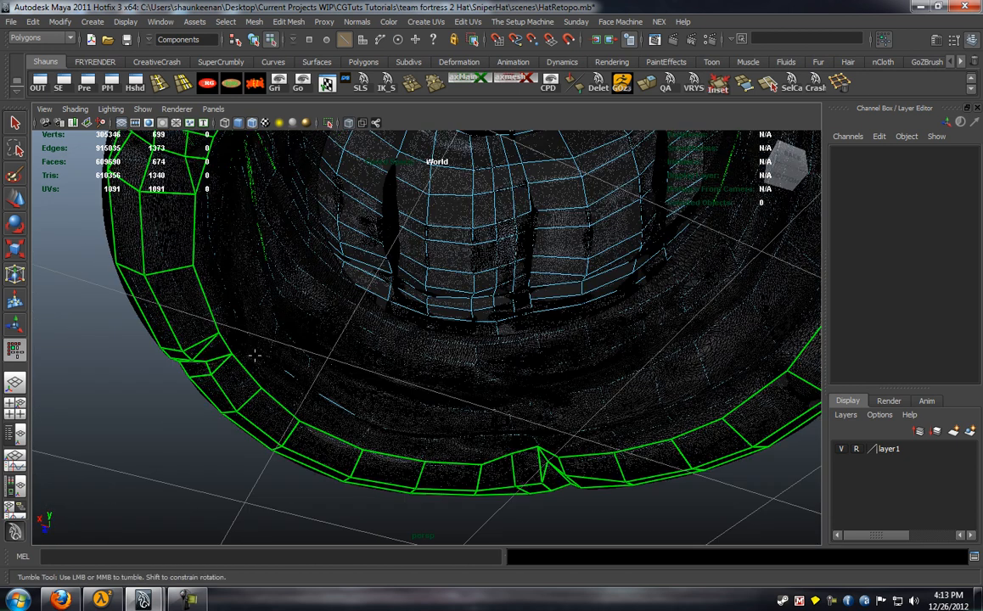
pyautogui.press('q')
pyautogui.click(226, 22)
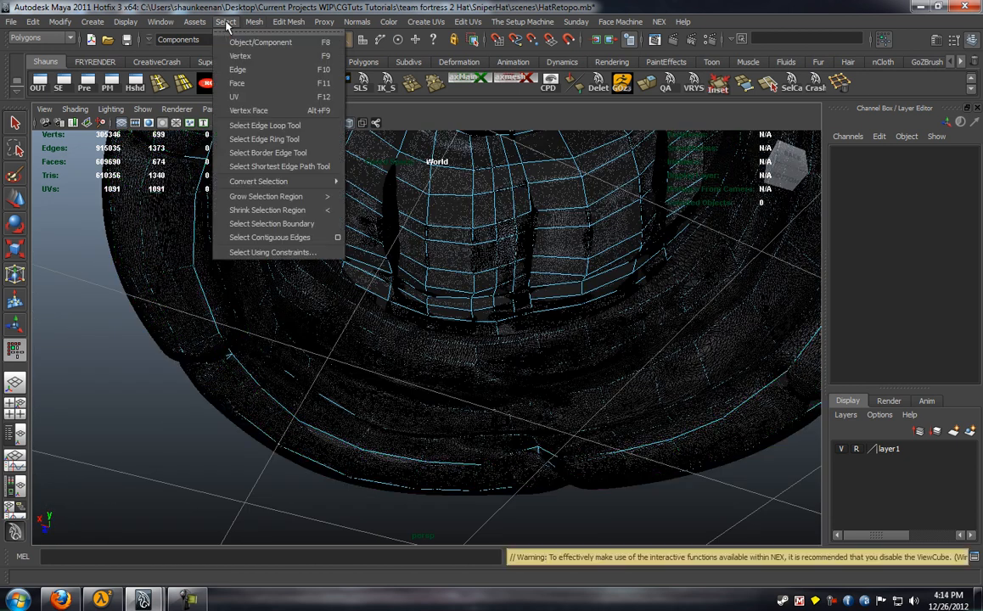
pyautogui.click(254, 151)
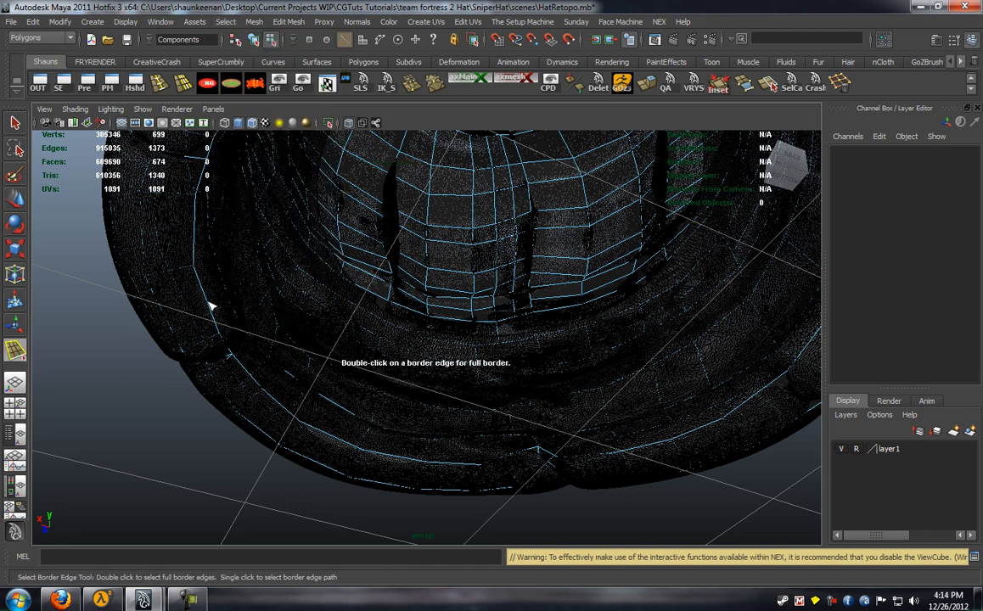
pyautogui.doubleClick(193, 276)
pyautogui.press('q')
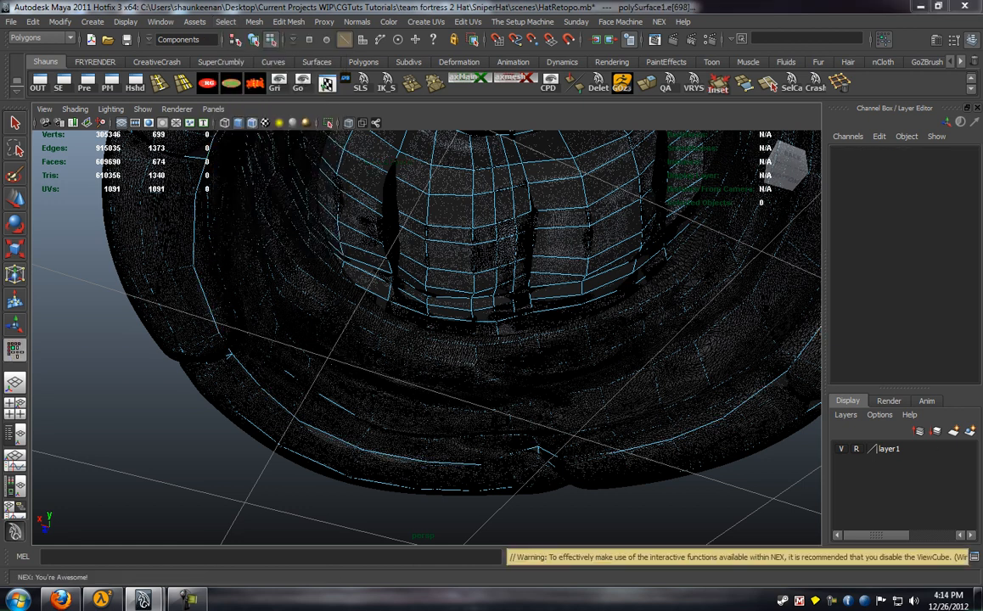
pyautogui.keyDown('alt'); pyautogui.moveTo(565, 320); pyautogui.dragTo(524, 336, button='middle'); pyautogui.keyUp('alt')
pyautogui.keyDown('alt'); pyautogui.moveTo(525, 335); pyautogui.dragTo(490, 346, button='right'); pyautogui.keyUp('alt')
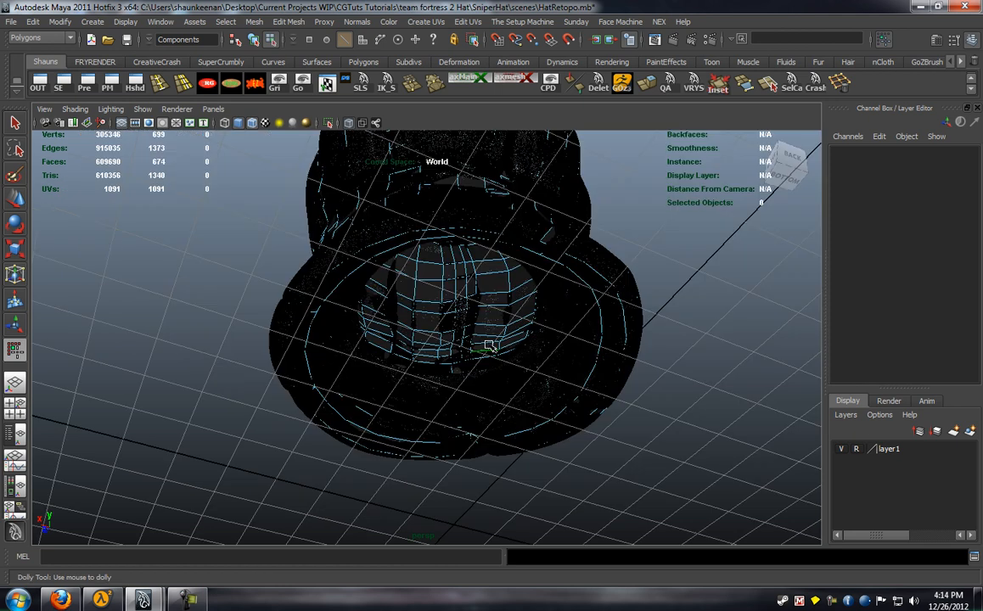
pyautogui.scroll(4, 424, 281)
pyautogui.hotkey('ctrl', 'z')
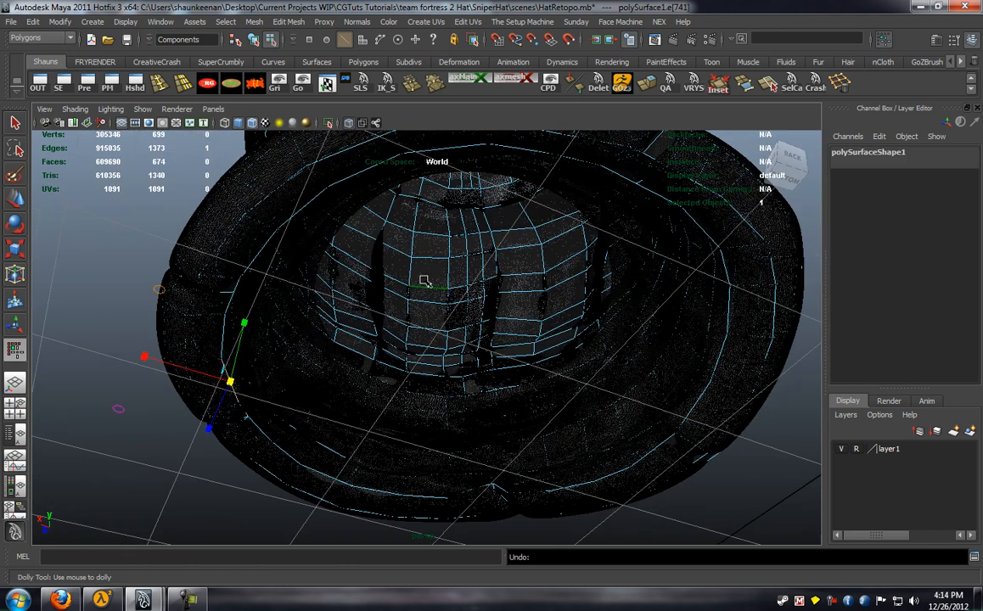
pyautogui.press('q')
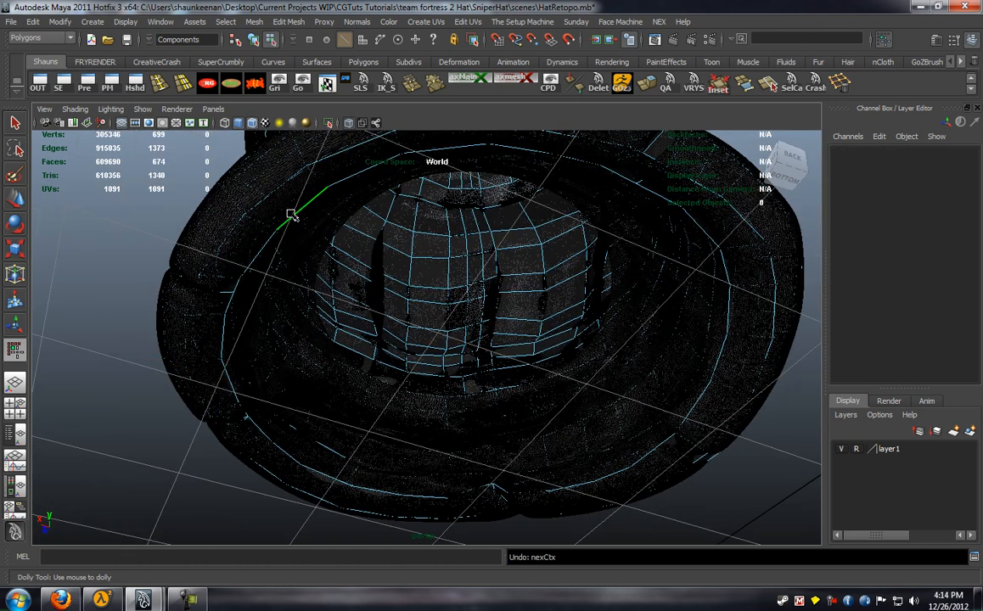
# Select the full inner border of the brim's underside, extrude its edges and scale them inward to a smaller ring inside the hat
pyautogui.click(291, 215)
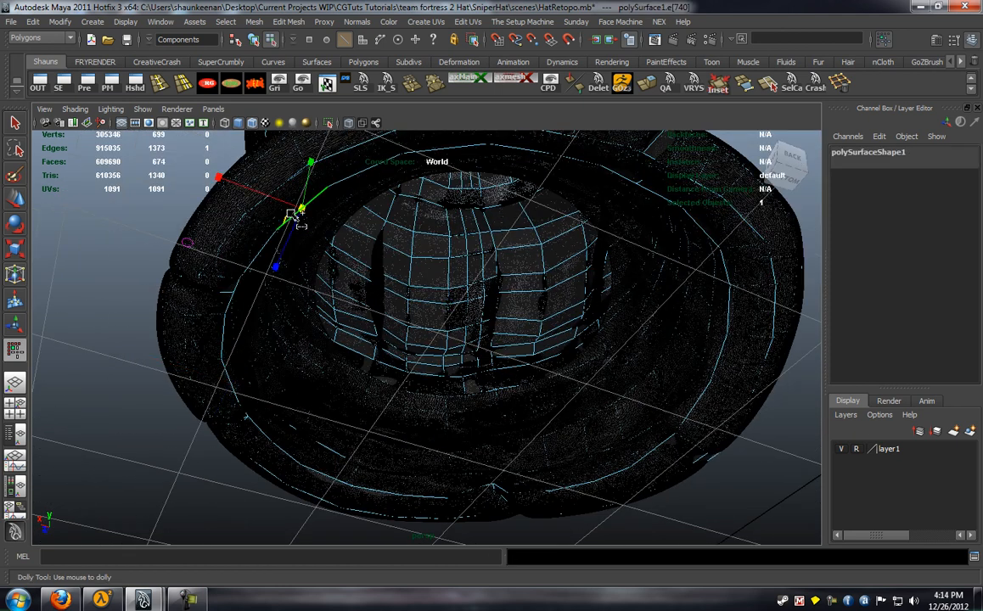
pyautogui.click(226, 23)
pyautogui.click(240, 145)
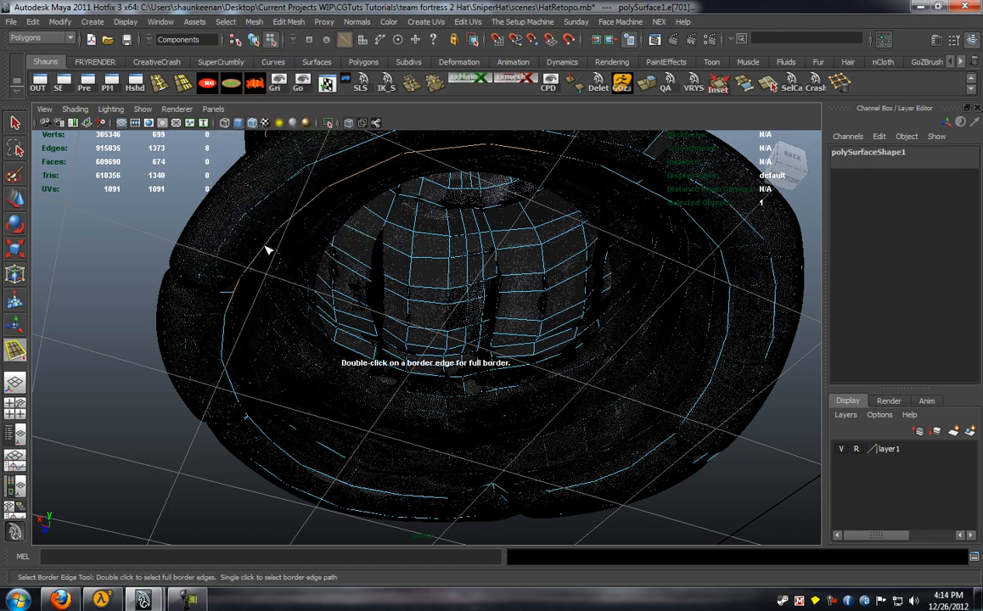
pyautogui.click(646, 84)
pyautogui.press('r')
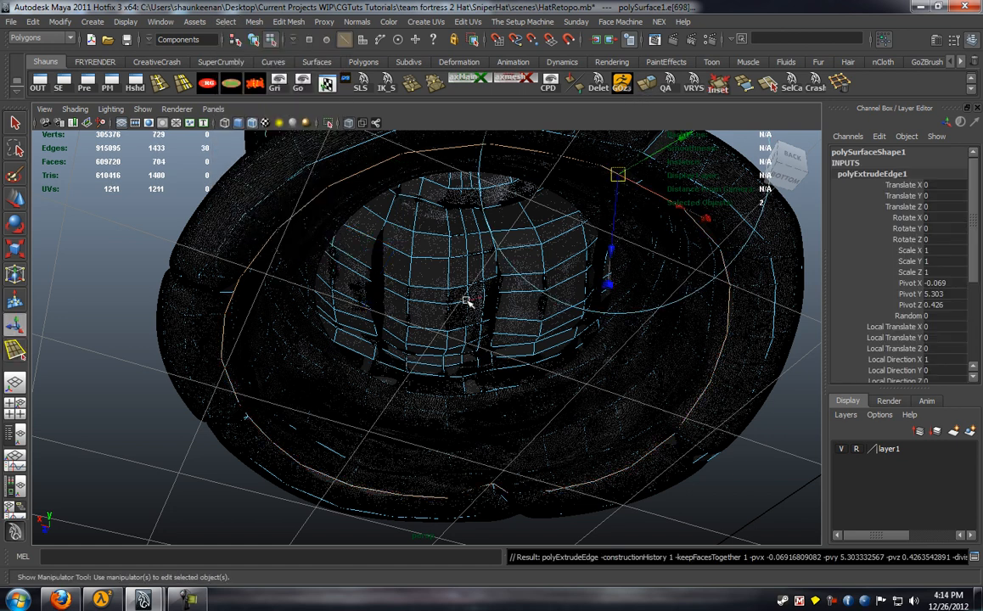
pyautogui.keyDown('alt'); pyautogui.moveTo(461, 374); pyautogui.dragTo(455, 387, button='middle'); pyautogui.keyUp('alt')
pyautogui.moveTo(451, 385)
pyautogui.mouseDown()
pyautogui.moveTo(362, 373)
pyautogui.moveTo(415, 247)
pyautogui.moveTo(401, 274)
pyautogui.moveTo(394, 235)
pyautogui.moveTo(362, 262)
pyautogui.moveTo(418, 202)
pyautogui.moveTo(334, 196)
pyautogui.moveTo(428, 187)
pyautogui.moveTo(427, 212)
pyautogui.moveTo(502, 250)
pyautogui.moveTo(632, 244)
pyautogui.moveTo(715, 173)
pyautogui.moveTo(713, 151)
pyautogui.mouseUp()
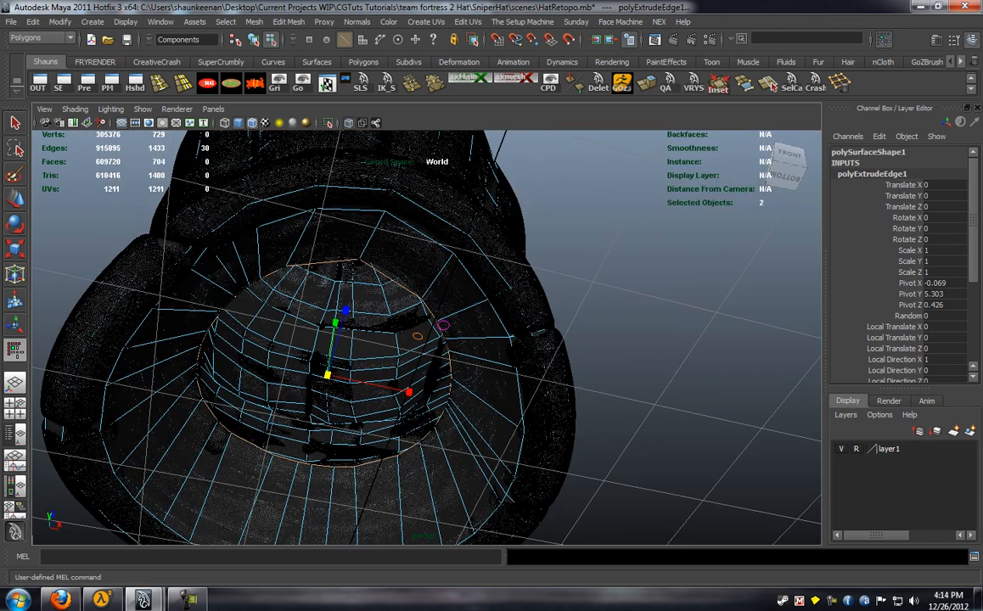
# Insert an edge loop through the extruded underside faces and reposition the underside vertices to follow the sculpt
pyautogui.click(981, 458)
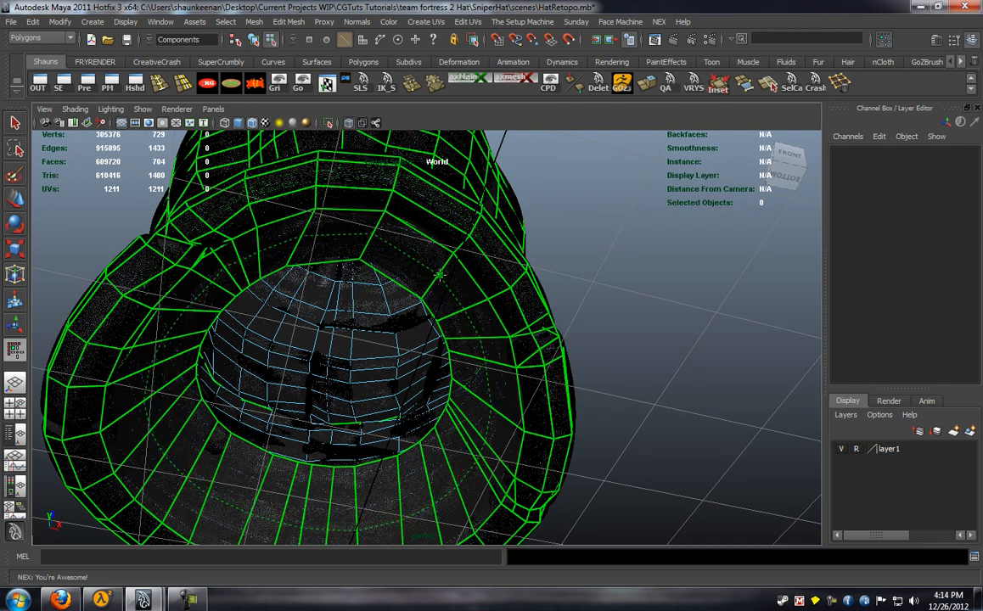
pyautogui.keyDown('ctrl'); pyautogui.click(360, 327); pyautogui.keyUp('ctrl')
pyautogui.keyDown('alt'); pyautogui.moveTo(297, 302); pyautogui.dragTo(338, 279); pyautogui.keyUp('alt')
pyautogui.keyDown('alt'); pyautogui.moveTo(337, 278); pyautogui.dragTo(378, 231, button='middle'); pyautogui.keyUp('alt')
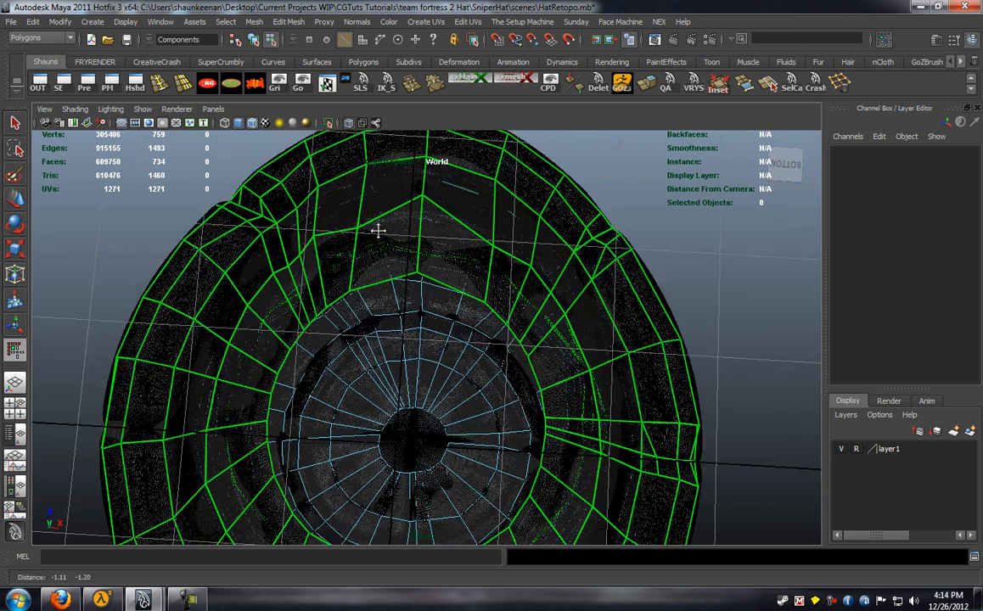
pyautogui.keyDown('alt'); pyautogui.moveTo(378, 231); pyautogui.dragTo(409, 222, button='right'); pyautogui.keyUp('alt')
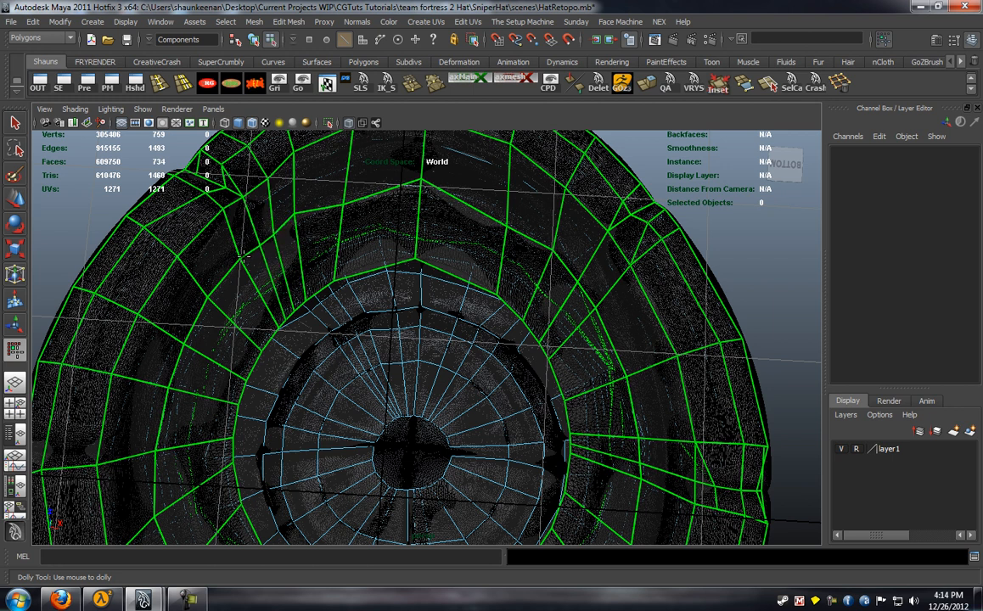
pyautogui.moveTo(245, 256); pyautogui.dragTo(242, 254)
pyautogui.moveTo(295, 215); pyautogui.dragTo(670, 398)
# Select the full border ring at the centre of the crown top and fill the hole with a face
pyautogui.keyDown('alt'); pyautogui.moveTo(670, 397); pyautogui.dragTo(386, 255, button='right'); pyautogui.keyUp('alt')
pyautogui.keyDown('alt'); pyautogui.moveTo(387, 255); pyautogui.dragTo(378, 324, button='middle'); pyautogui.keyUp('alt')
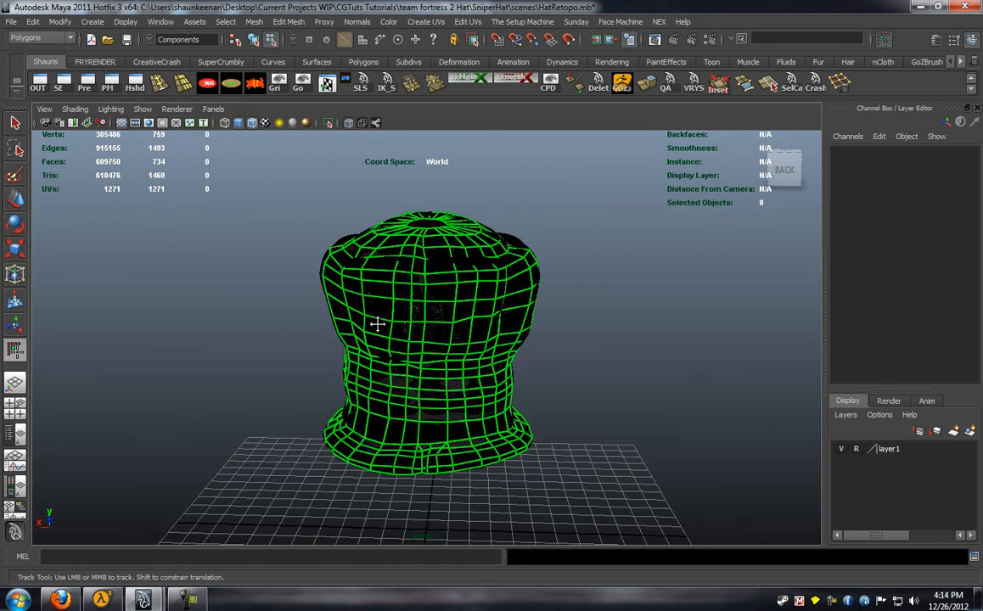
pyautogui.keyDown('alt'); pyautogui.moveTo(378, 325); pyautogui.dragTo(410, 381); pyautogui.keyUp('alt')
pyautogui.rightClick(409, 299)
pyautogui.click(225, 21)
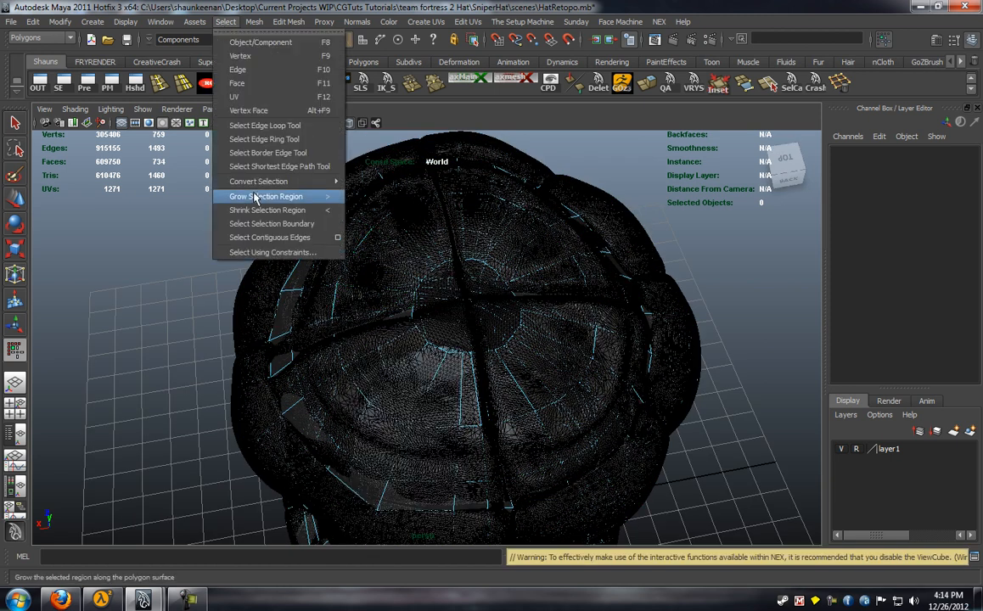
pyautogui.click(246, 153)
pyautogui.scroll(3, 404, 274)
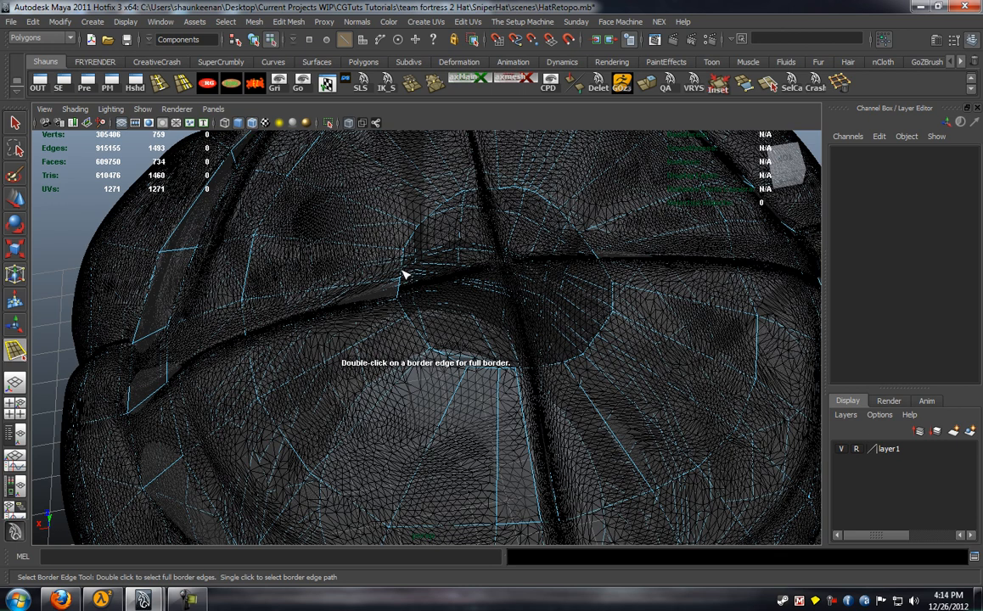
pyautogui.doubleClick(404, 274)
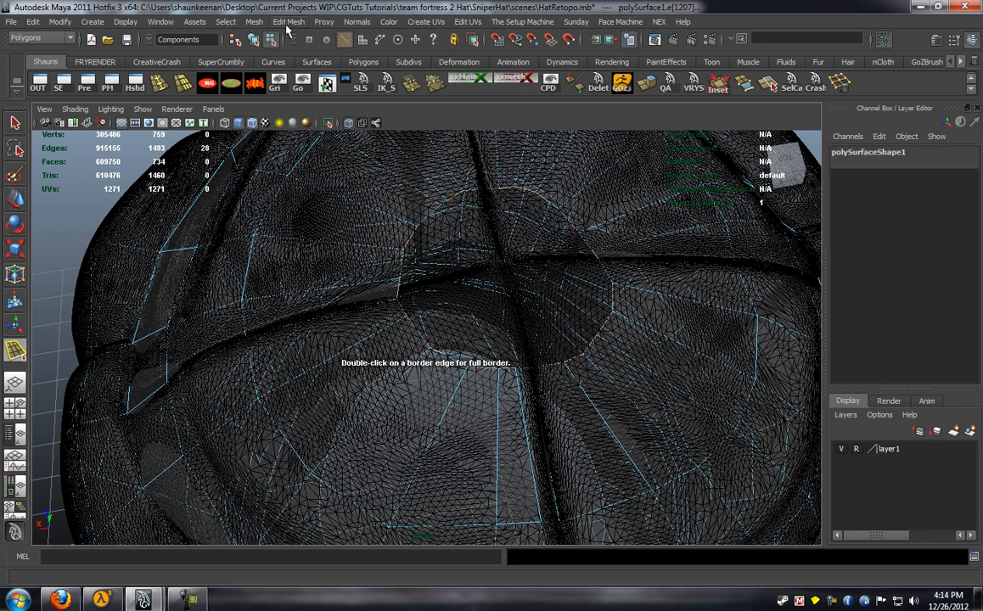
pyautogui.click(254, 21)
pyautogui.click(299, 241)
# Fill the open border ring on the hat's underside with a face, and clear the selection
pyautogui.keyDown('alt'); pyautogui.moveTo(333, 275); pyautogui.dragTo(376, 238); pyautogui.keyUp('alt')
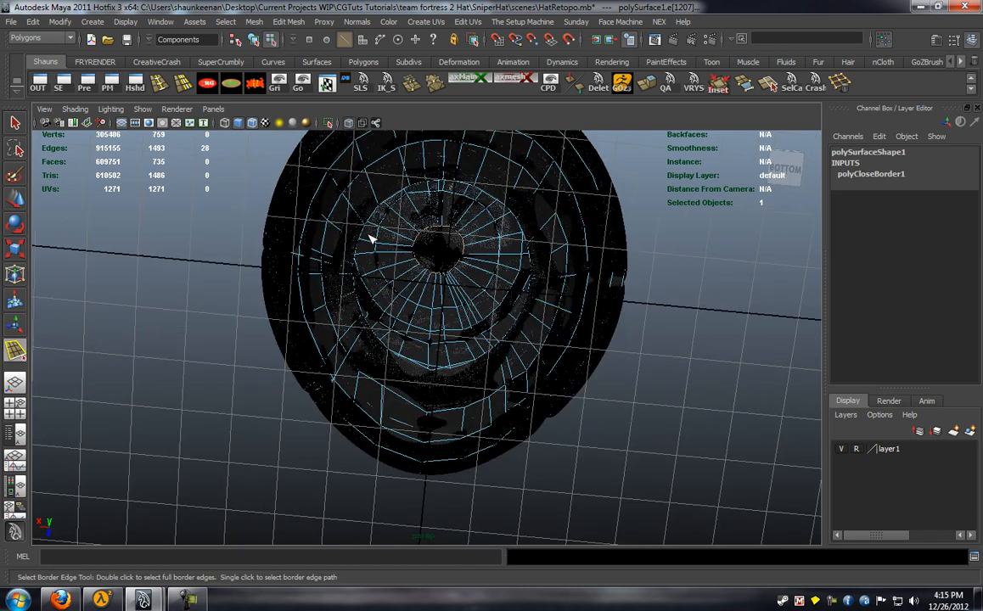
pyautogui.click(367, 236)
pyautogui.press('g')
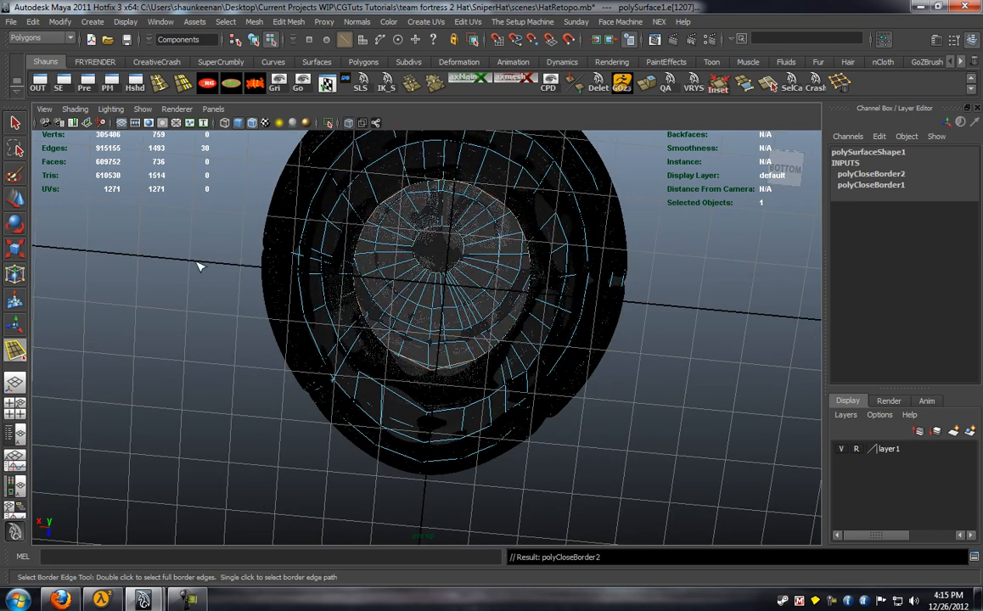
pyautogui.click(201, 266)
# Switch to face selection and turn off X-Ray shading to examine the filled face at the crown's centre
pyautogui.keyDown('alt'); pyautogui.moveTo(345, 240); pyautogui.dragTo(469, 351); pyautogui.keyUp('alt')
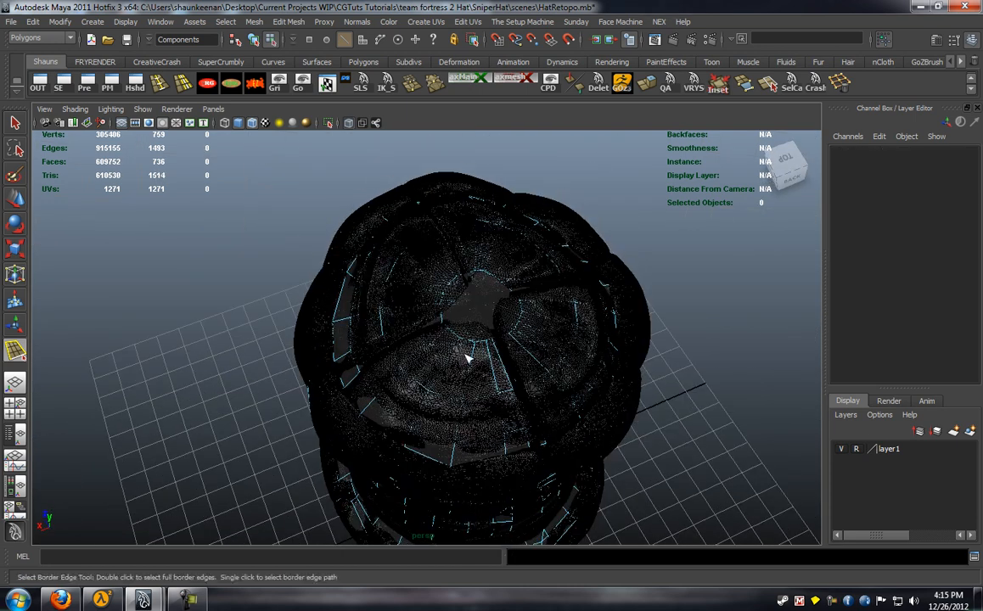
pyautogui.scroll(6, 469, 351)
pyautogui.rightClick(371, 362)
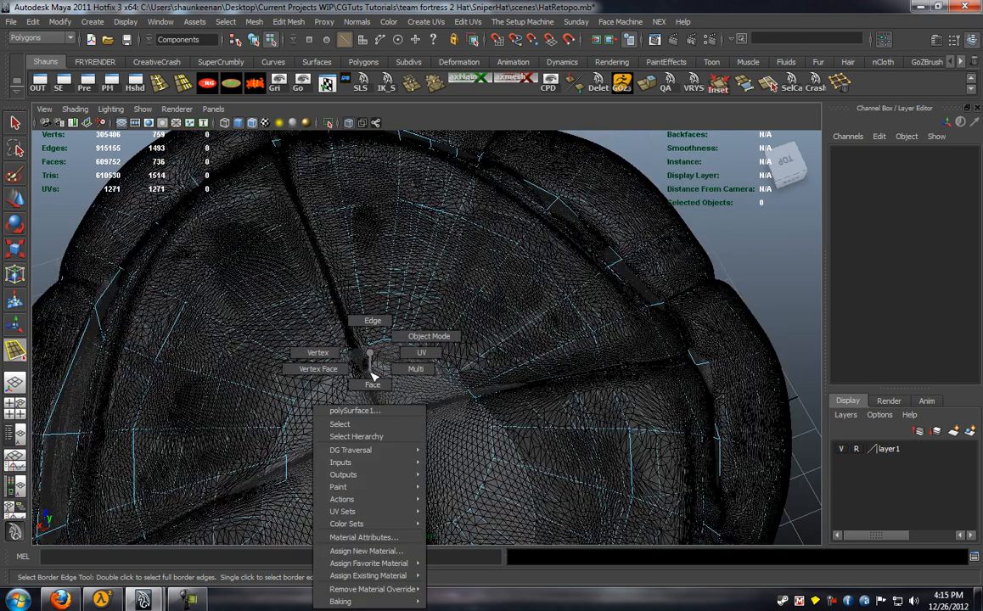
pyautogui.moveTo(372, 376); pyautogui.dragTo(374, 388, button='right')
pyautogui.keyDown('alt'); pyautogui.moveTo(387, 424); pyautogui.dragTo(433, 351, button='middle'); pyautogui.keyUp('alt')
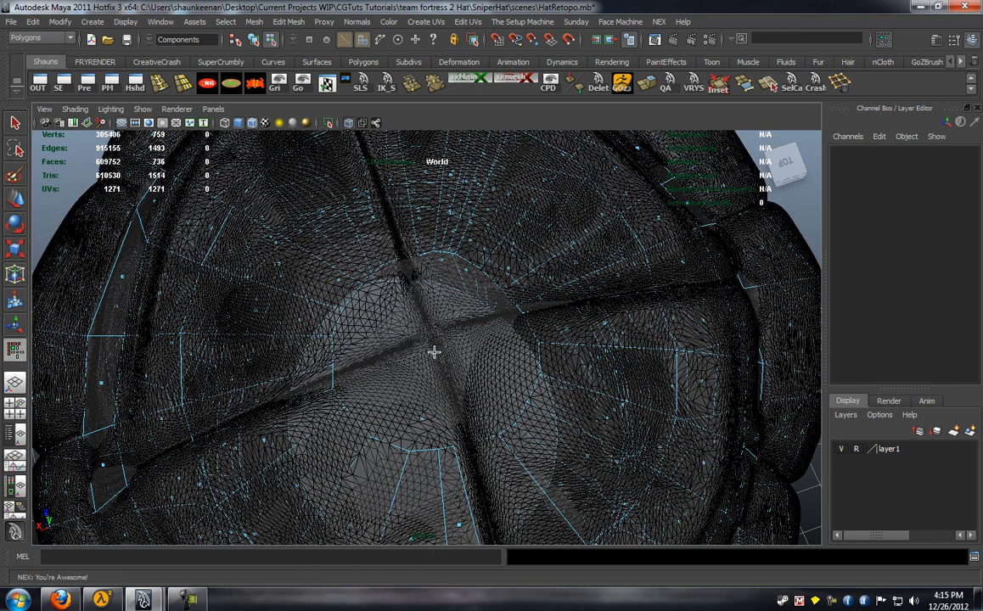
pyautogui.click(434, 351)
pyautogui.keyDown('alt'); pyautogui.moveTo(411, 352); pyautogui.dragTo(171, 148, button='right'); pyautogui.keyUp('alt')
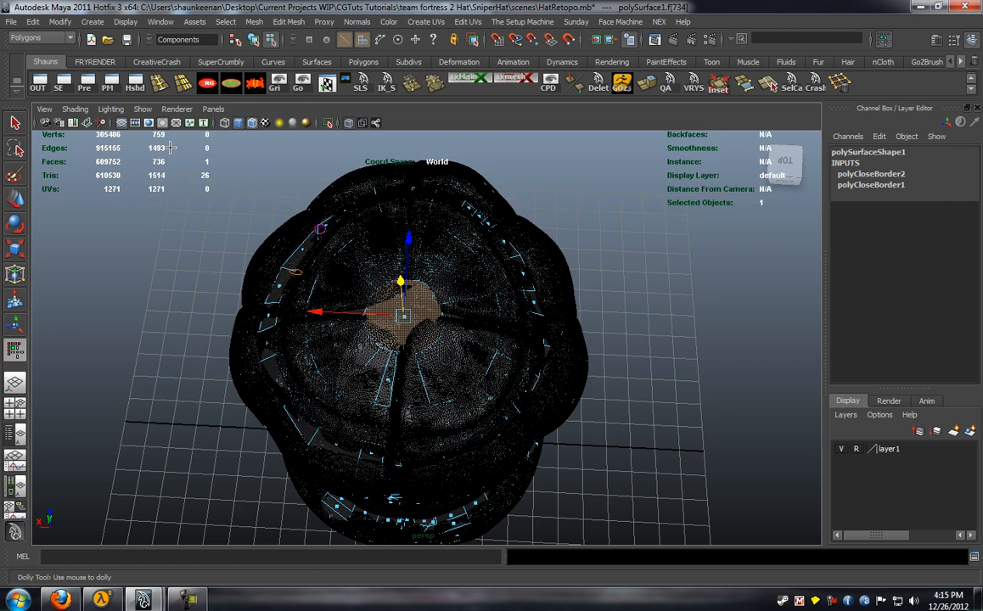
pyautogui.click(75, 109)
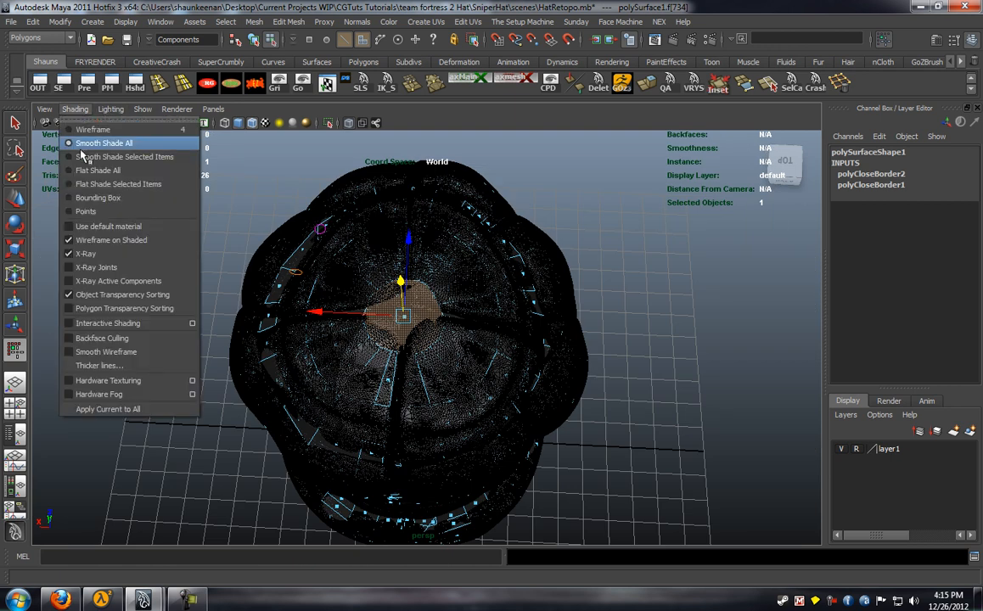
pyautogui.click(101, 253)
pyautogui.click(175, 303)
pyautogui.keyDown('alt'); pyautogui.moveTo(176, 303); pyautogui.dragTo(369, 326, button='right'); pyautogui.keyUp('alt')
pyautogui.keyDown('alt'); pyautogui.moveTo(369, 326); pyautogui.dragTo(388, 324); pyautogui.keyUp('alt')
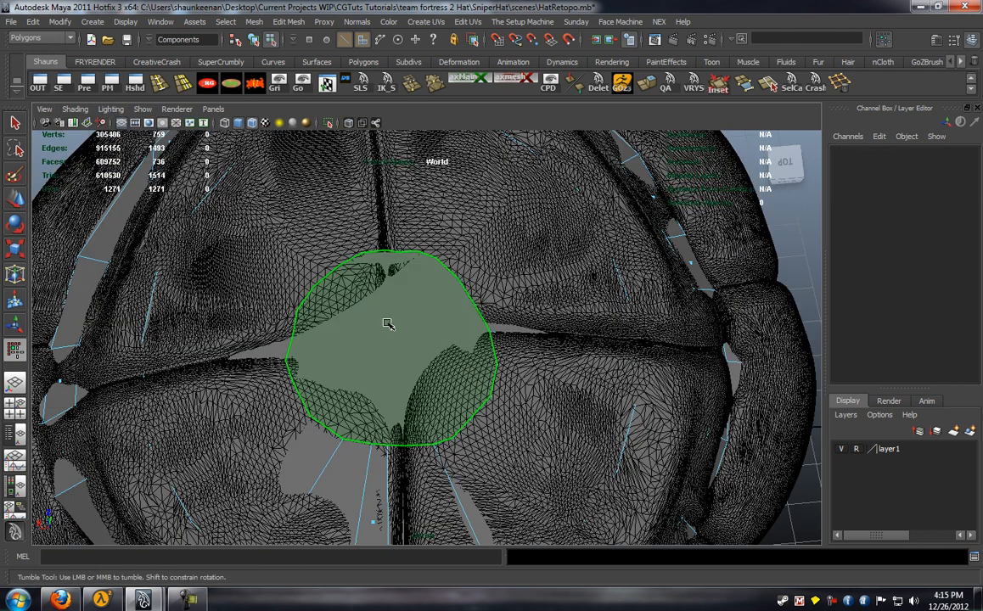
# Examine the filled face on the hat's underside, and turn X-Ray shading back on
pyautogui.keyDown('alt'); pyautogui.moveTo(384, 383); pyautogui.dragTo(385, 218); pyautogui.keyUp('alt')
pyautogui.scroll(4, 393, 320)
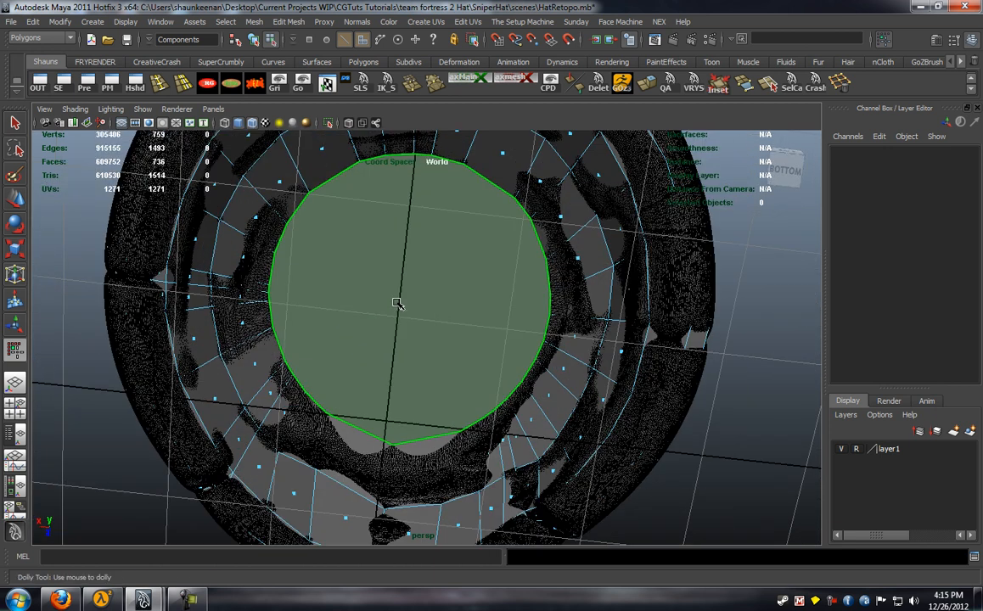
pyautogui.rightClick(399, 298)
pyautogui.keyDown('alt'); pyautogui.moveTo(404, 281); pyautogui.dragTo(439, 405); pyautogui.keyUp('alt')
pyautogui.keyDown('alt'); pyautogui.moveTo(439, 405); pyautogui.dragTo(451, 444, button='middle'); pyautogui.keyUp('alt')
pyautogui.scroll(-3, 450, 443)
pyautogui.moveTo(395, 289); pyautogui.dragTo(454, 342)
pyautogui.scroll(-6, 450, 343)
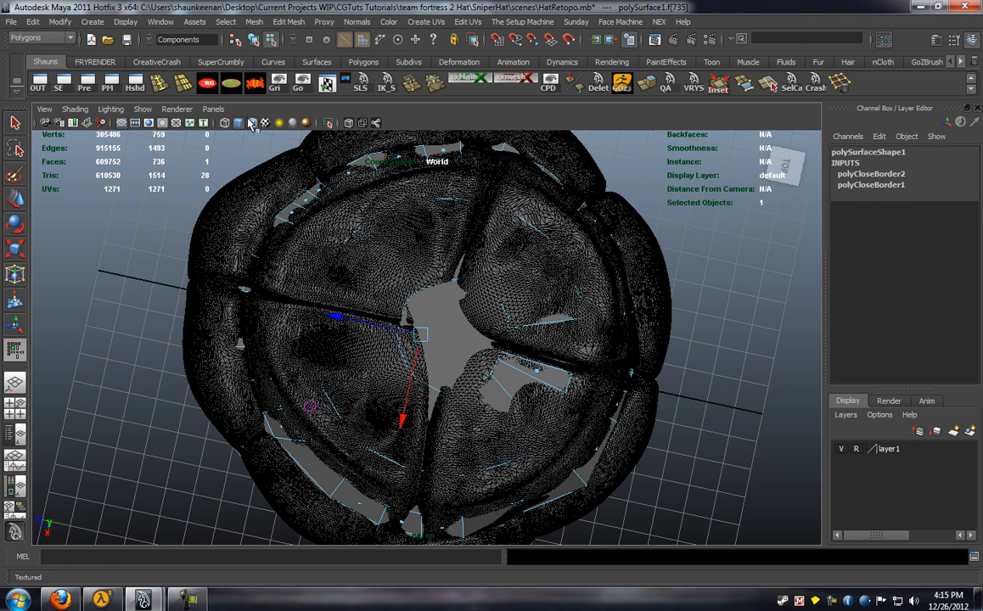
pyautogui.click(74, 111)
pyautogui.click(94, 263)
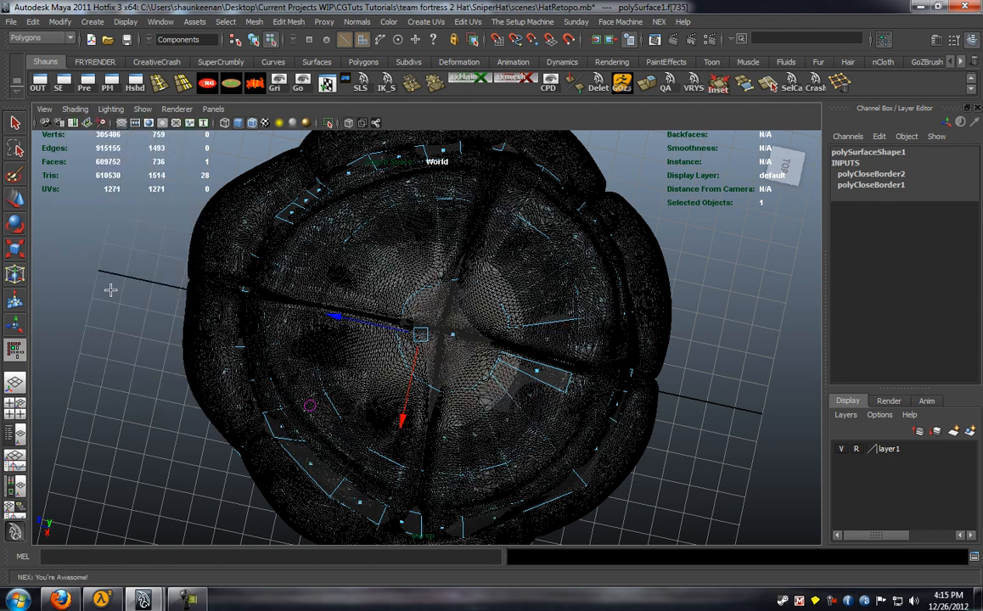
pyautogui.click(105, 291)
# Split the filled crown-top face with an edge running across its centre between two opposite border vertices
pyautogui.scroll(5, 272, 317)
pyautogui.keyDown('alt'); pyautogui.moveTo(325, 318); pyautogui.dragTo(199, 329, button='middle'); pyautogui.keyUp('alt')
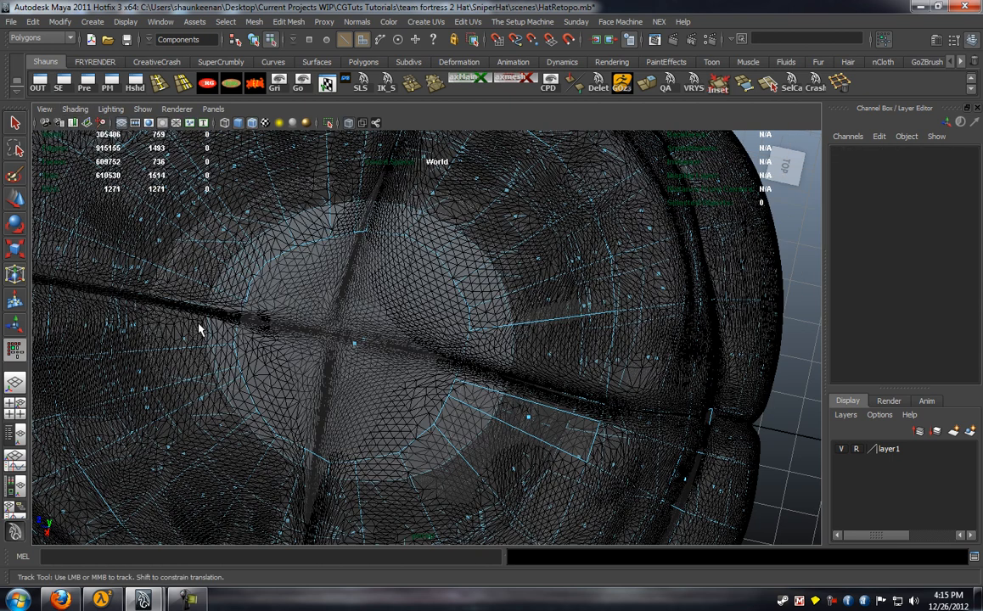
pyautogui.keyDown('alt'); pyautogui.moveTo(199, 329); pyautogui.dragTo(289, 312, button='right'); pyautogui.keyUp('alt')
pyautogui.scroll(-5, 298, 317)
pyautogui.keyDown('alt'); pyautogui.moveTo(300, 320); pyautogui.dragTo(304, 344, button='middle'); pyautogui.keyUp('alt')
pyautogui.keyDown('alt'); pyautogui.moveTo(303, 344); pyautogui.dragTo(338, 318, button='right'); pyautogui.keyUp('alt')
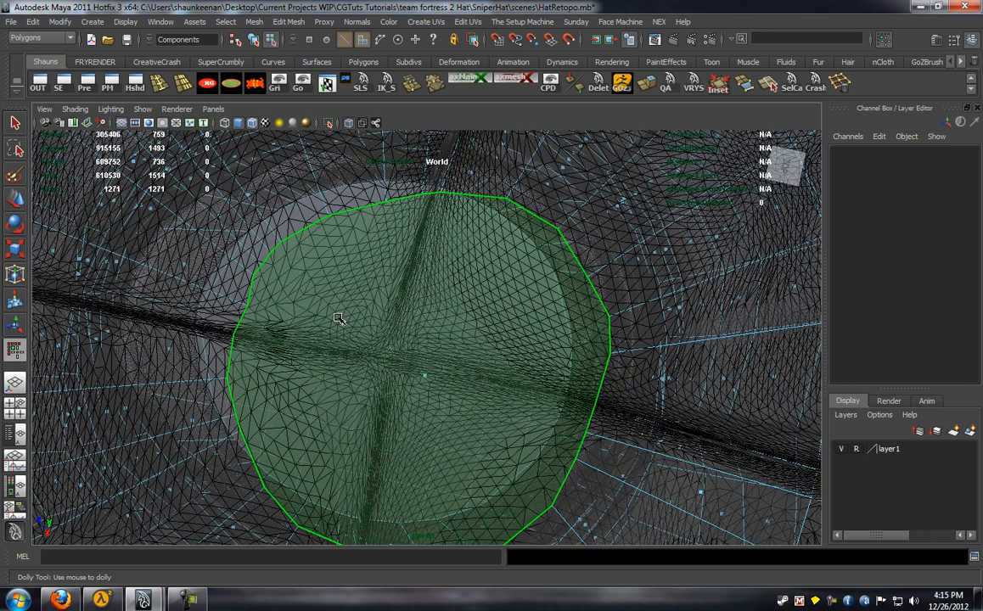
pyautogui.click(767, 84)
pyautogui.click(386, 203)
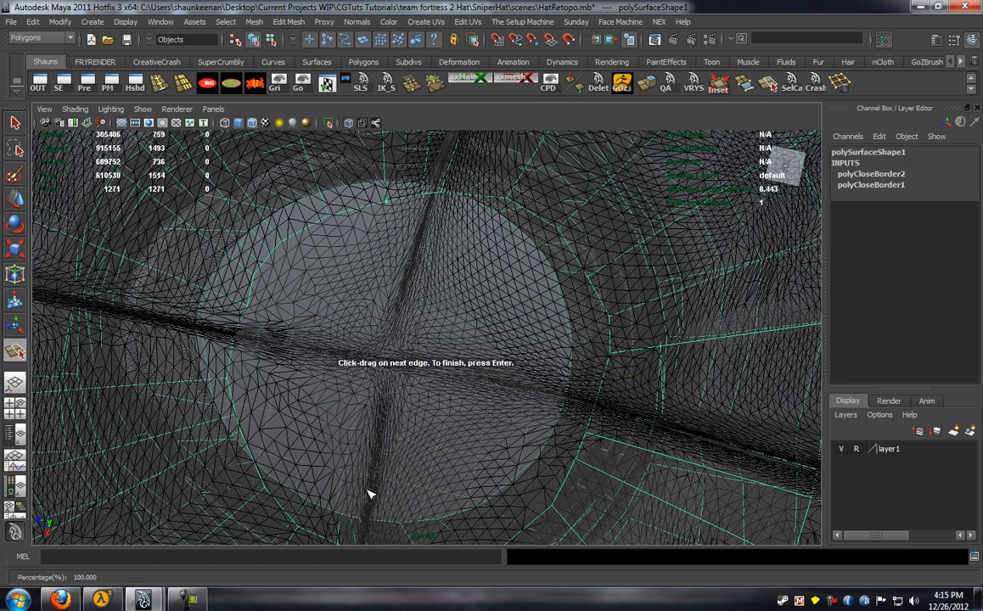
pyautogui.keyDown('alt'); pyautogui.moveTo(394, 461); pyautogui.dragTo(392, 268, button='middle'); pyautogui.keyUp('alt')
pyautogui.click(389, 378)
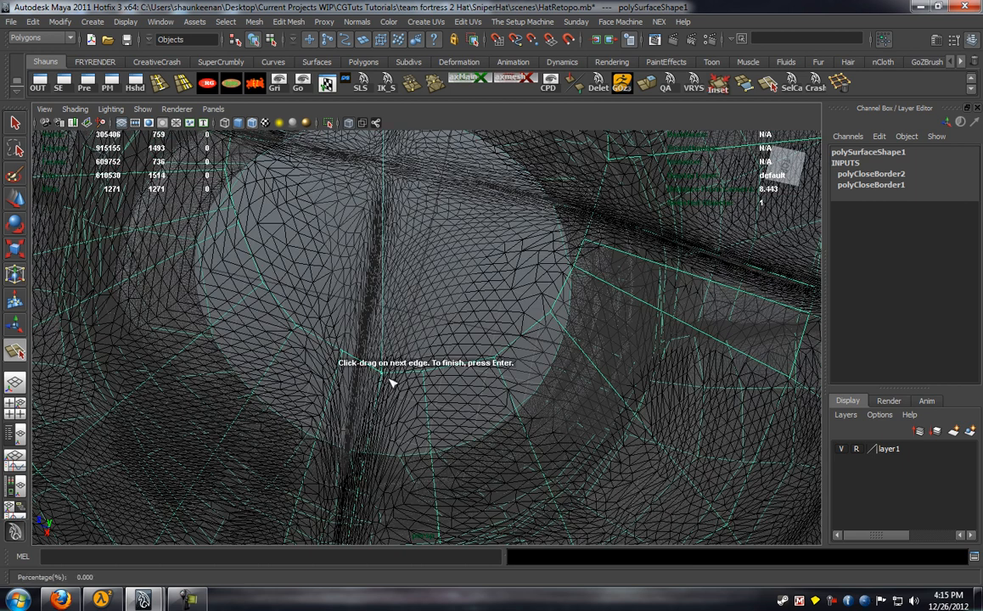
pyautogui.press('Return')
pyautogui.keyDown('alt'); pyautogui.moveTo(390, 384); pyautogui.dragTo(381, 337); pyautogui.keyUp('alt')
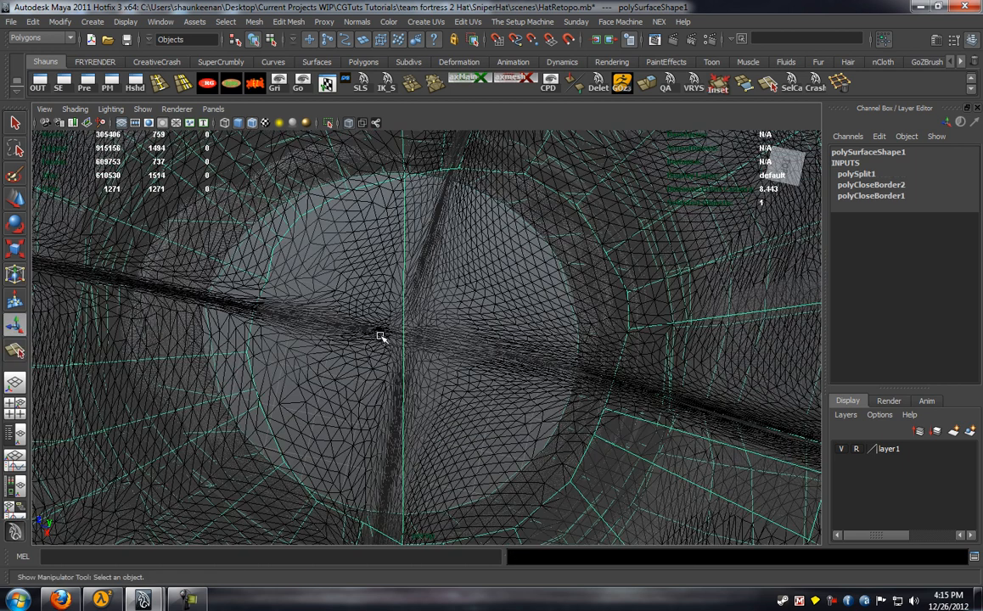
# Split the crown-top face with a second edge that crosses the middle of the first one and ends at opposite border vertices
pyautogui.press('y')
pyautogui.click(422, 321)
pyautogui.click(404, 325)
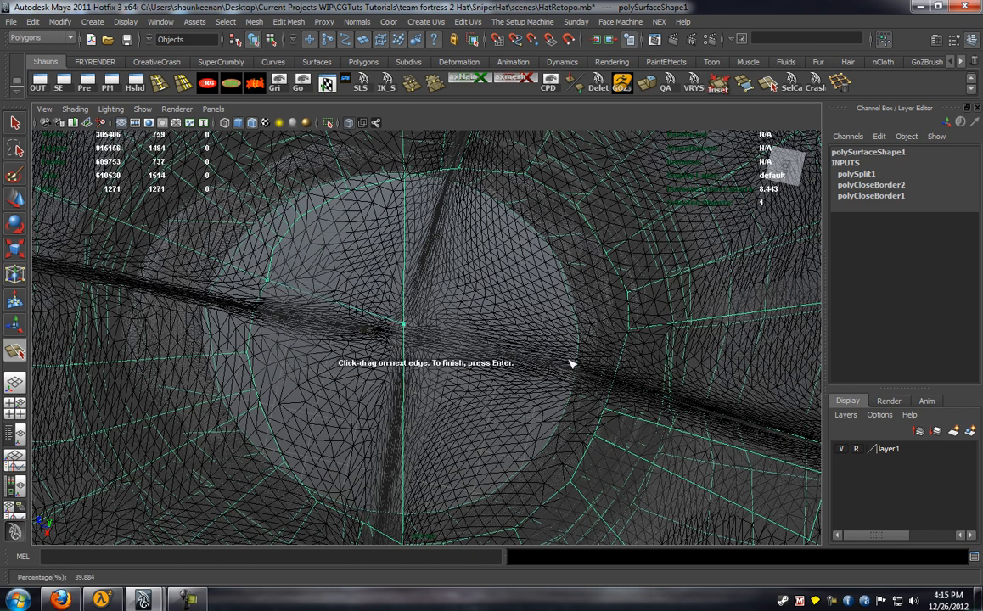
pyautogui.click(611, 411)
pyautogui.keyDown('alt'); pyautogui.moveTo(608, 419); pyautogui.dragTo(497, 411); pyautogui.keyUp('alt')
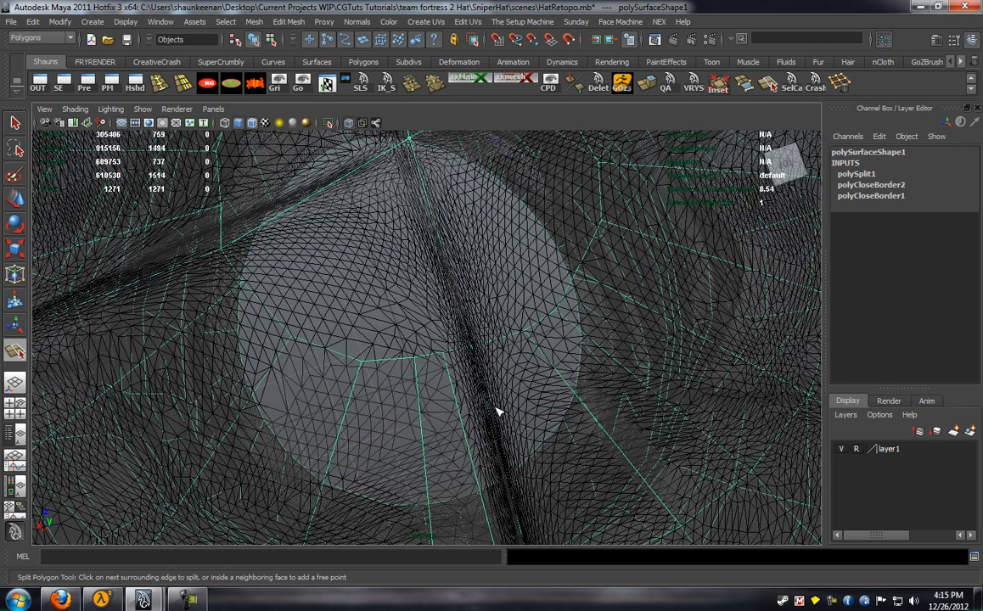
pyautogui.press('Return')
# Hide layer1 and turn off X-Ray shading to leave only the solid low-poly mesh in view
pyautogui.keyDown('alt'); pyautogui.moveTo(496, 408); pyautogui.dragTo(355, 432, button='right'); pyautogui.keyUp('alt')
pyautogui.press('f')
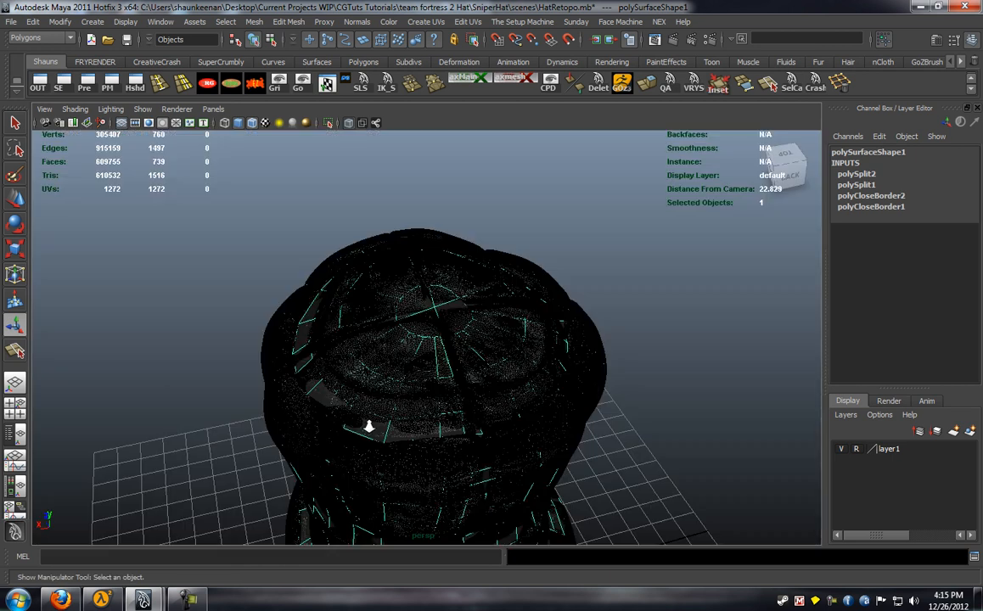
pyautogui.keyDown('alt'); pyautogui.moveTo(368, 426); pyautogui.dragTo(433, 437, button='right'); pyautogui.keyUp('alt')
pyautogui.keyDown('alt'); pyautogui.moveTo(433, 437); pyautogui.dragTo(441, 490); pyautogui.keyUp('alt')
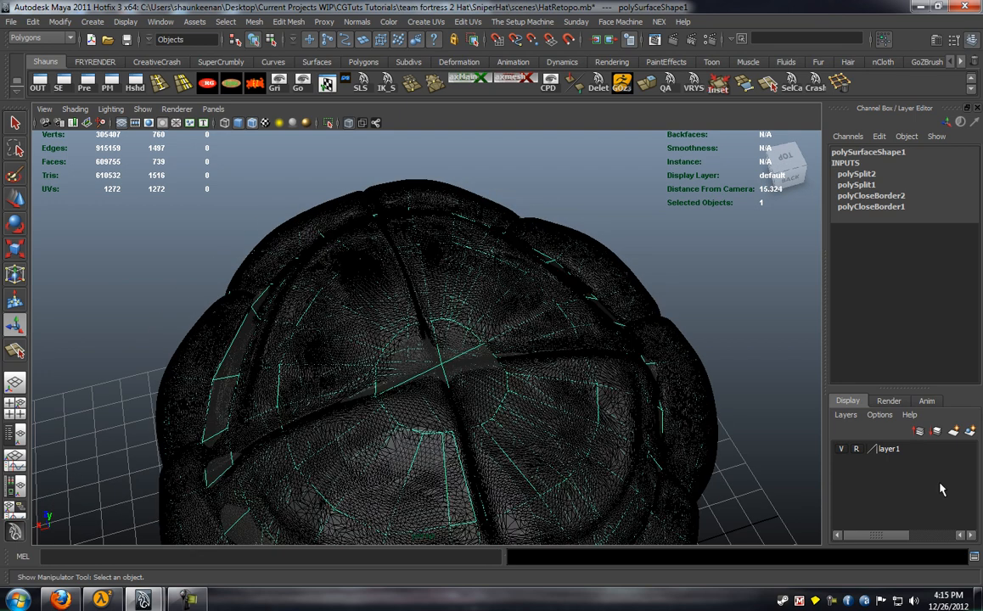
pyautogui.click(840, 449)
pyautogui.keyDown('alt'); pyautogui.moveTo(525, 419); pyautogui.dragTo(529, 357, button='middle'); pyautogui.keyUp('alt')
pyautogui.click(78, 110)
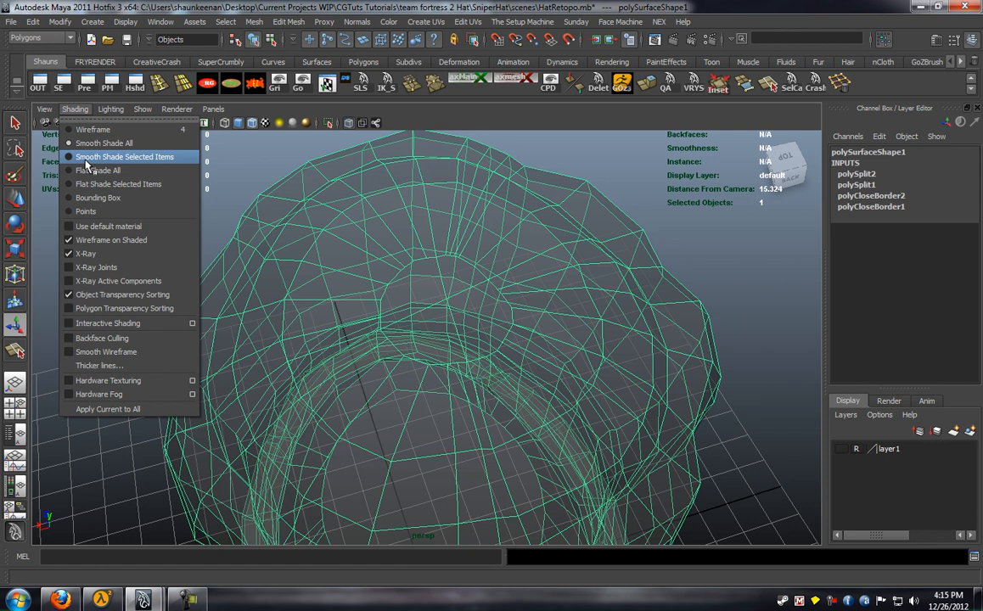
pyautogui.click(85, 253)
pyautogui.moveTo(177, 288)
pyautogui.keyDown('alt'); pyautogui.mouseDown(button='right')
pyautogui.moveTo(187, 346)
pyautogui.moveTo(211, 331)
pyautogui.mouseUp(button='right'); pyautogui.keyUp('alt')
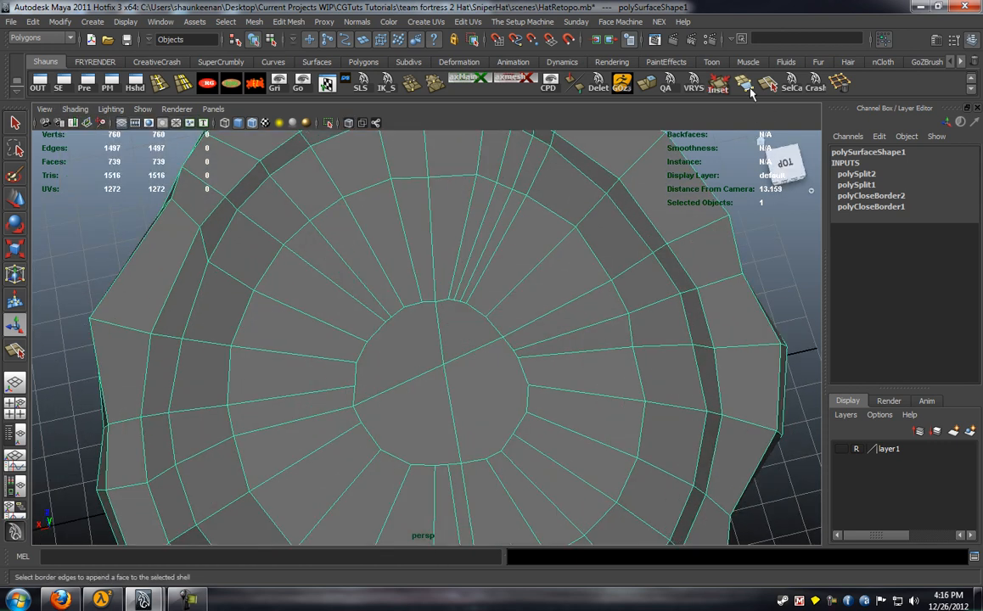
# Split the left half of the crown-top disc lengthwise from border to border, through the midpoint of the crosswise centre edge
pyautogui.click(768, 84)
pyautogui.scroll(4, 410, 350)
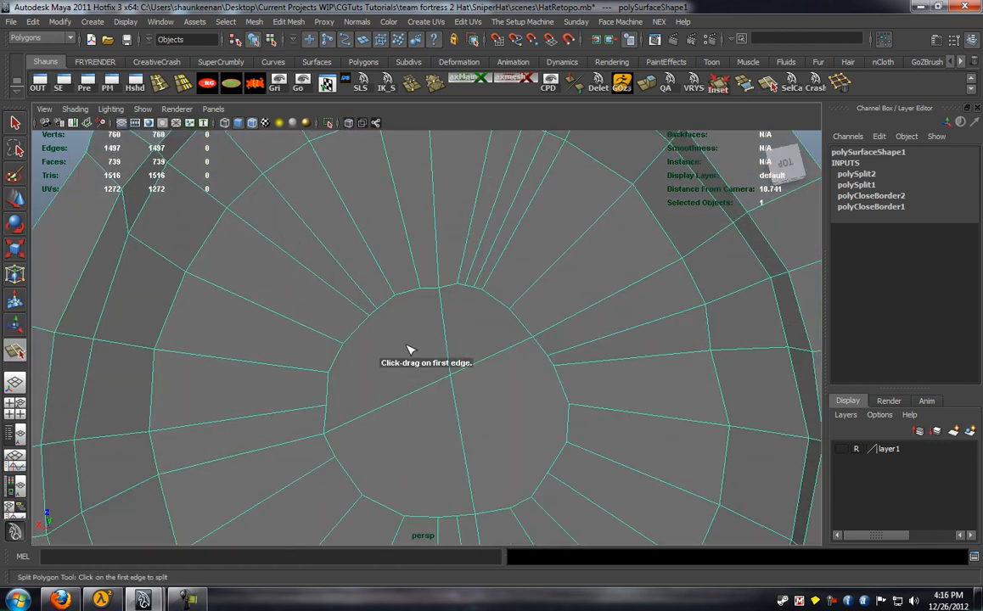
pyautogui.click(342, 344)
pyautogui.click(387, 404)
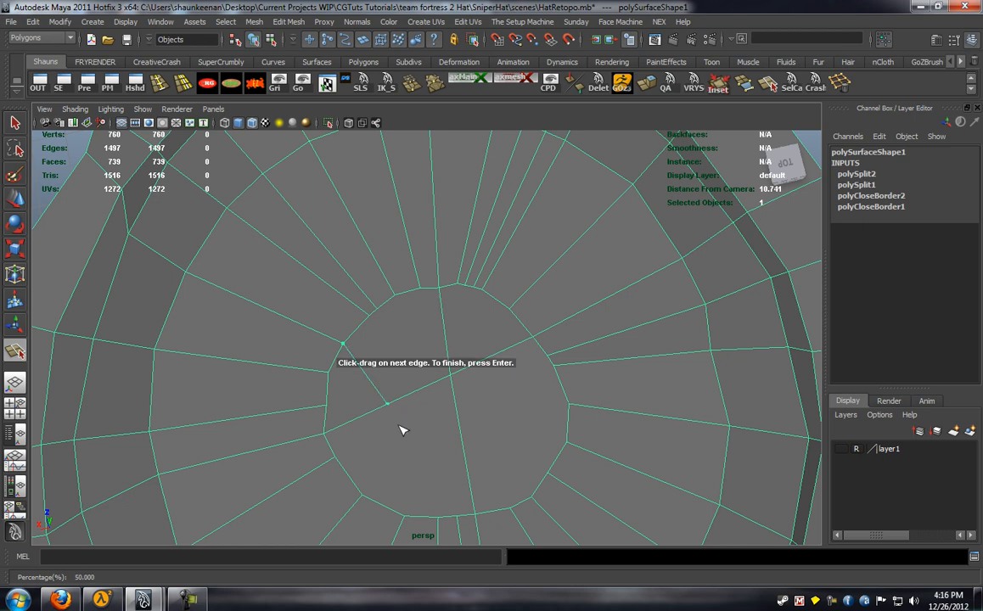
pyautogui.keyDown('alt'); pyautogui.moveTo(391, 416); pyautogui.dragTo(410, 392); pyautogui.keyUp('alt')
pyautogui.click(413, 405)
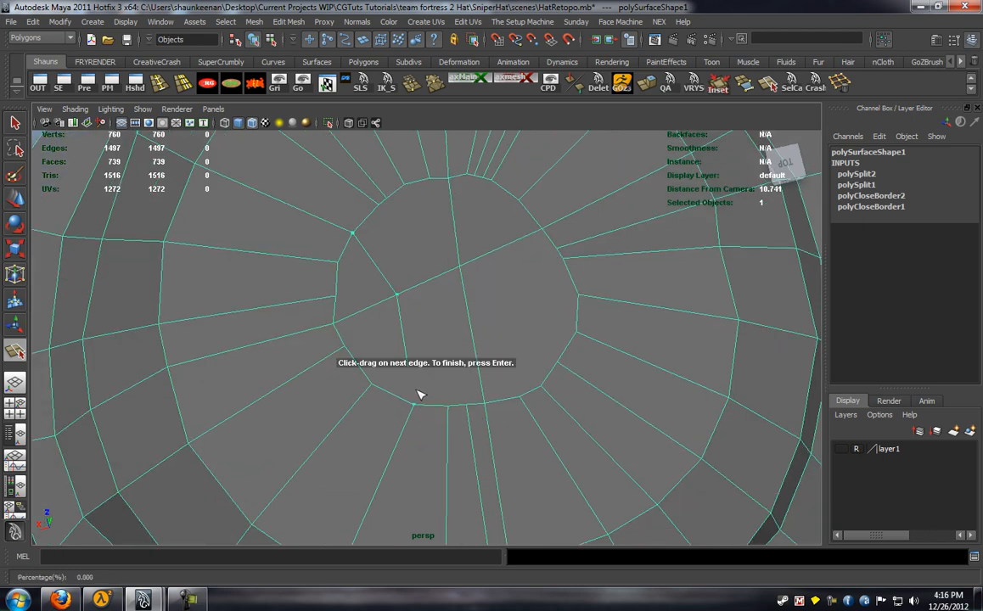
pyautogui.press('Return')
pyautogui.keyDown('alt'); pyautogui.moveTo(476, 270); pyautogui.dragTo(473, 319); pyautogui.keyUp('alt')
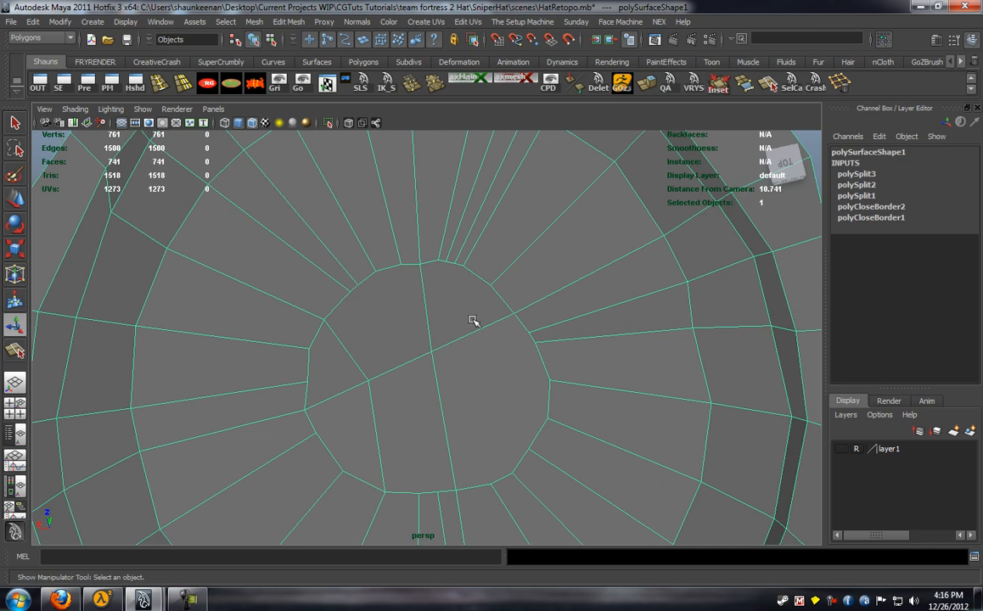
# Split the right half of the crown-top disc lengthwise from border to border across the centre edge, and briefly preview the mesh smoothed
pyautogui.press('y')
pyautogui.click(463, 267)
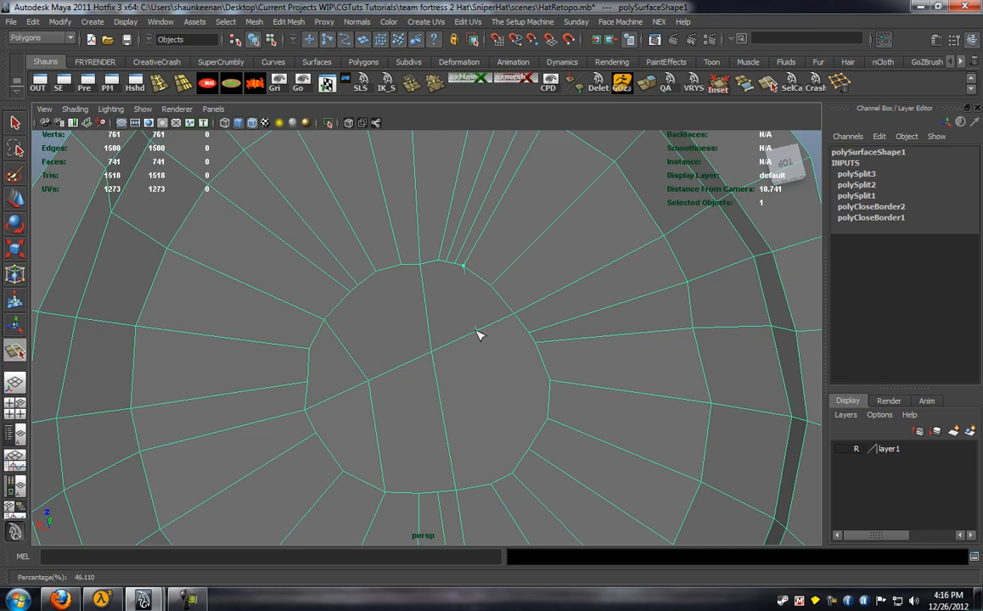
pyautogui.click(476, 331)
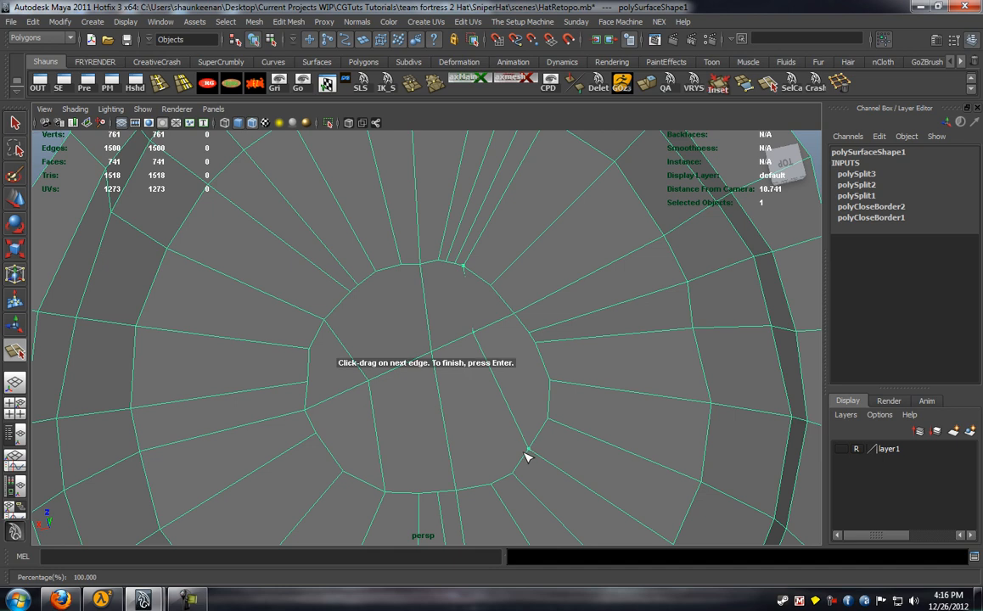
pyautogui.press('Return')
pyautogui.press('3')
pyautogui.scroll(-5, 472, 390)
pyautogui.press('1')
pyautogui.scroll(4, 446, 386)
pyautogui.scroll(2, 448, 377)
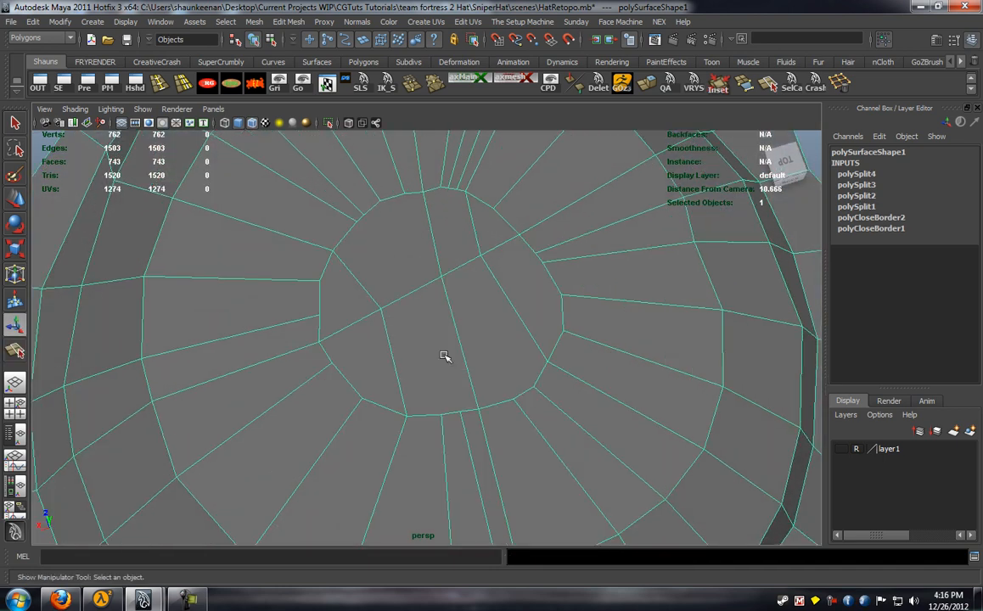
# Add a lengthwise edge between the disc's left split and its centre line, connecting the border vertices across the crosswise edge
pyautogui.keyDown('alt'); pyautogui.moveTo(433, 319); pyautogui.dragTo(445, 322, button='right'); pyautogui.keyUp('alt')
pyautogui.keyDown('alt'); pyautogui.moveTo(445, 319); pyautogui.dragTo(443, 334, button='middle'); pyautogui.keyUp('alt')
pyautogui.keyDown('alt'); pyautogui.moveTo(443, 334); pyautogui.dragTo(450, 336, button='right'); pyautogui.keyUp('alt')
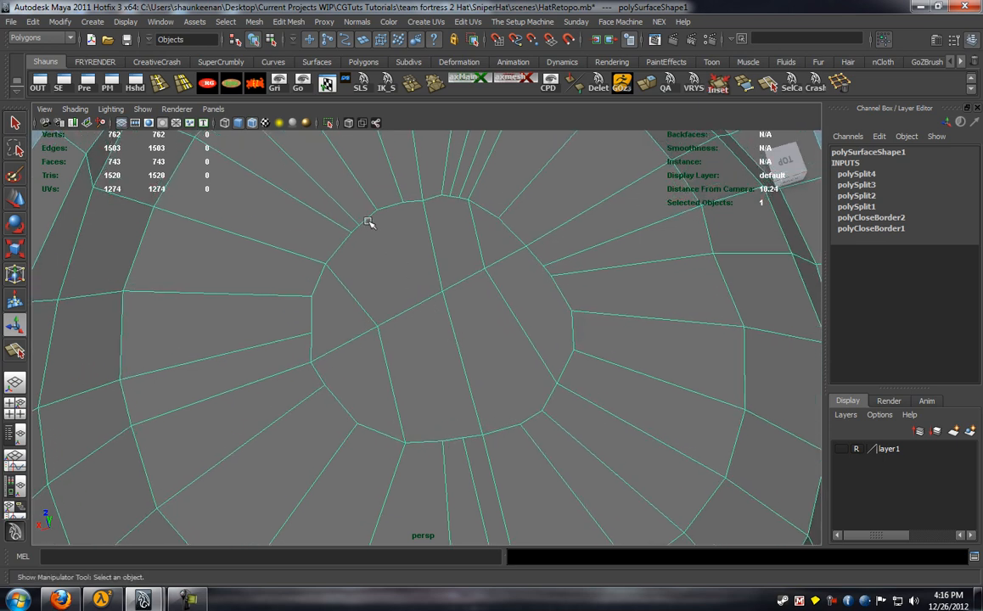
pyautogui.press('g')
pyautogui.click(346, 244)
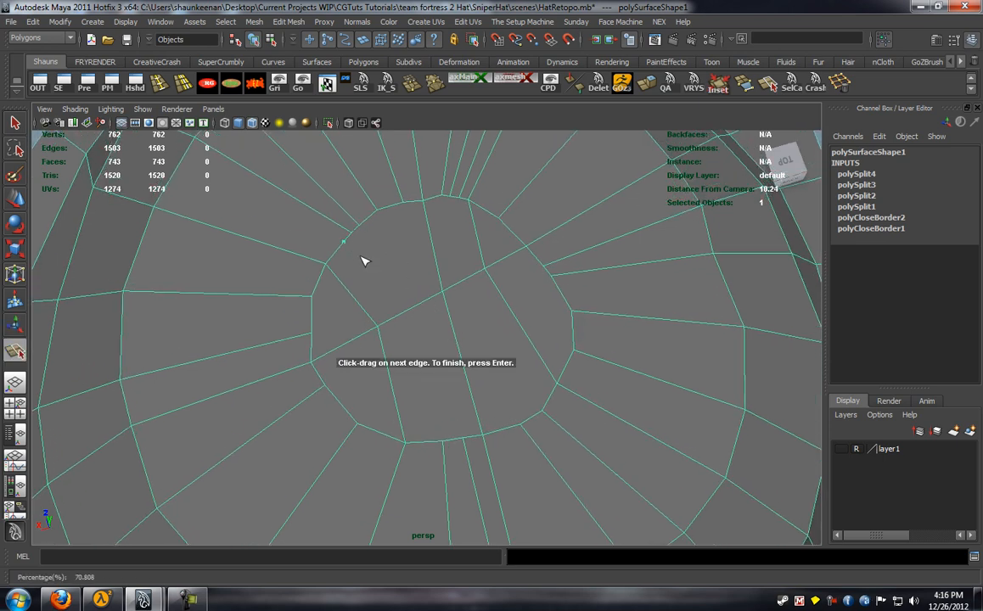
pyautogui.press('t')
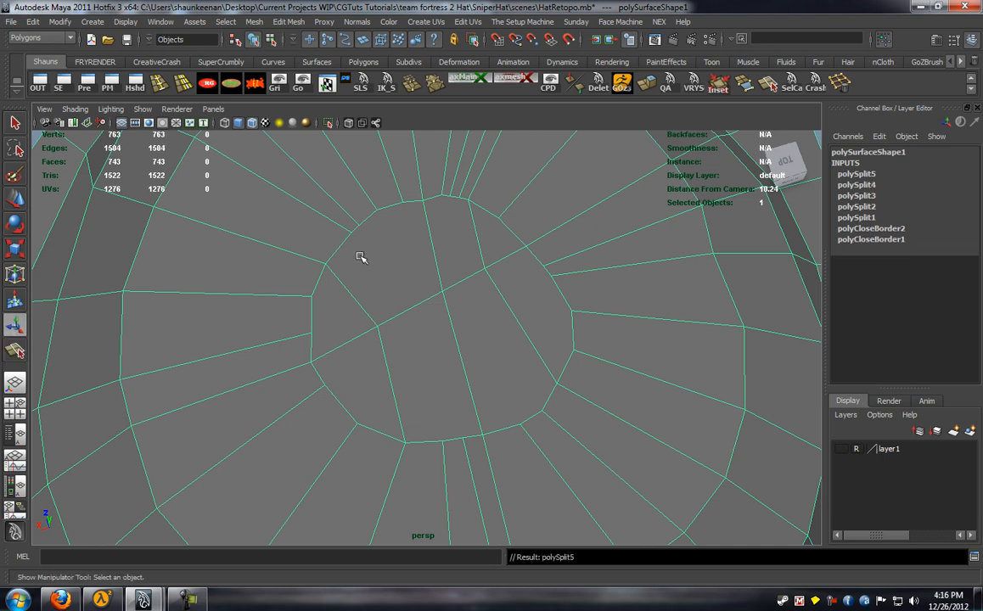
pyautogui.press('g')
pyautogui.click(351, 231)
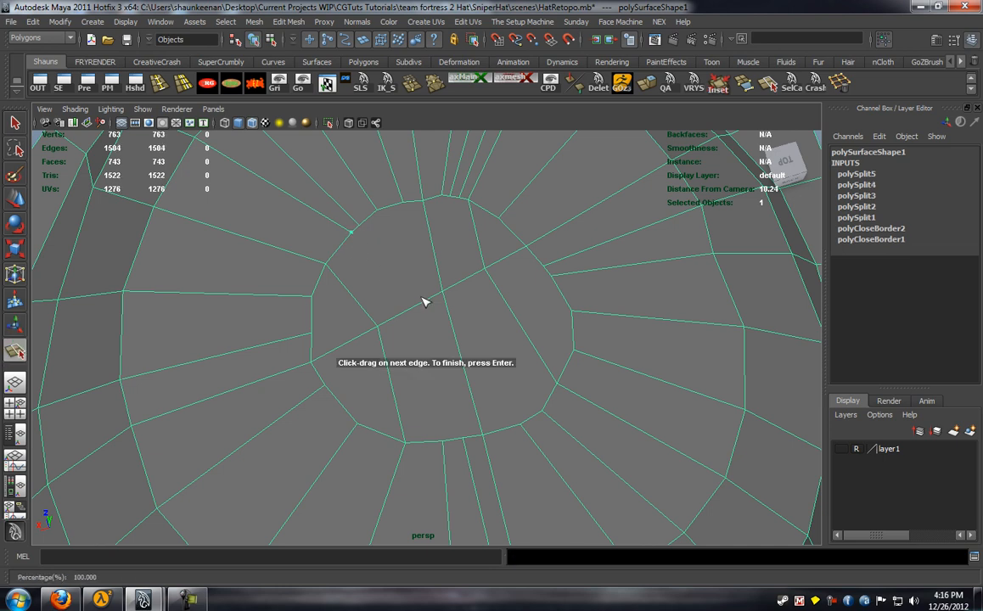
pyautogui.click(410, 311)
pyautogui.click(448, 446)
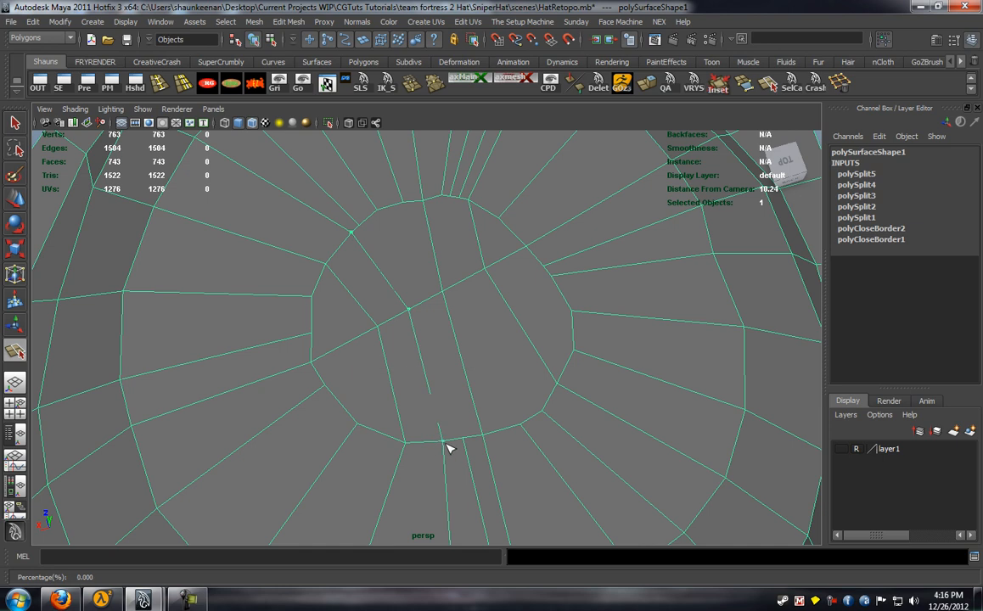
pyautogui.press('Return')
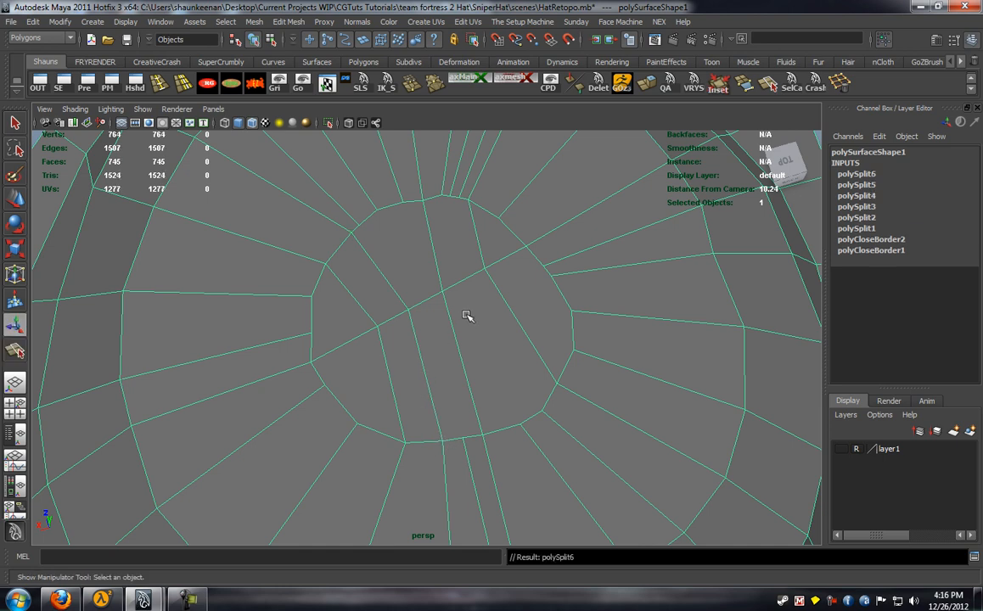
# Add a lengthwise edge between the disc's centre line and its right split, joining the border vertices at both ends
pyautogui.press('y')
pyautogui.click(459, 198)
pyautogui.click(471, 278)
pyautogui.moveTo(471, 278); pyautogui.dragTo(472, 288)
pyautogui.click(544, 413)
pyautogui.press('Return')
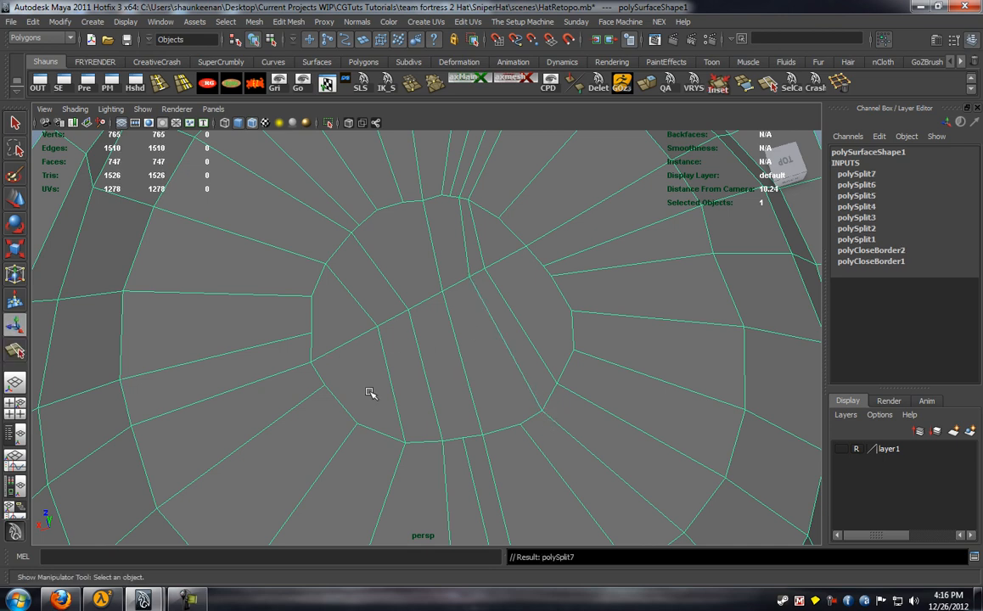
# Split the lower half of the crown-top disc crosswise through all its lengthwise edges, from the left to the right border vertex
pyautogui.press('y')
pyautogui.click(331, 390)
pyautogui.click(419, 353)
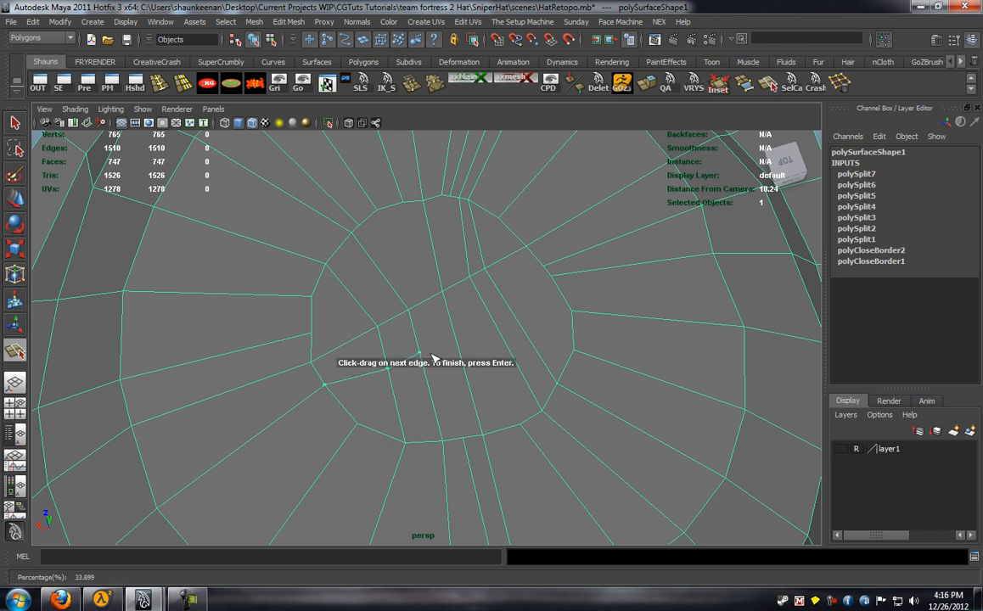
pyautogui.click(458, 345)
pyautogui.click(499, 332)
pyautogui.click(571, 310)
pyautogui.press('Return')
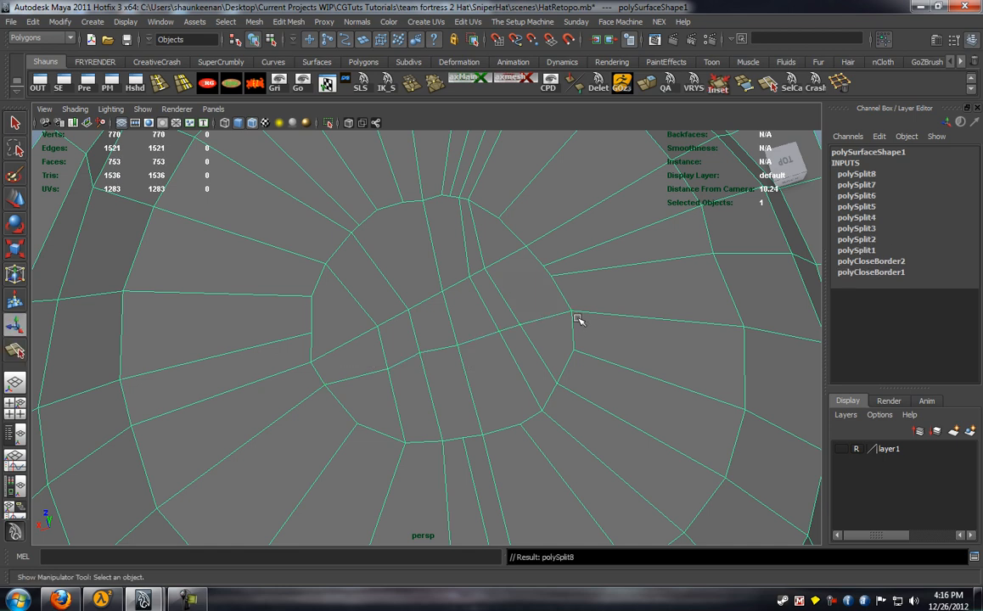
# Split the upper half of the crown-top disc crosswise through its lengthwise edges, ending at a border vertex on each side
pyautogui.press('y')
pyautogui.click(312, 296)
pyautogui.click(346, 289)
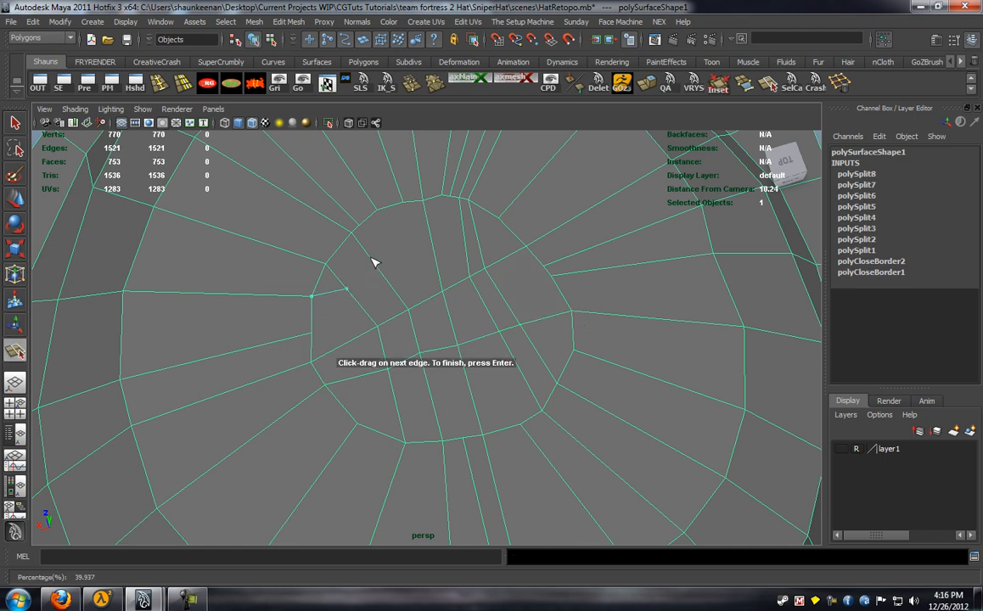
pyautogui.click(432, 245)
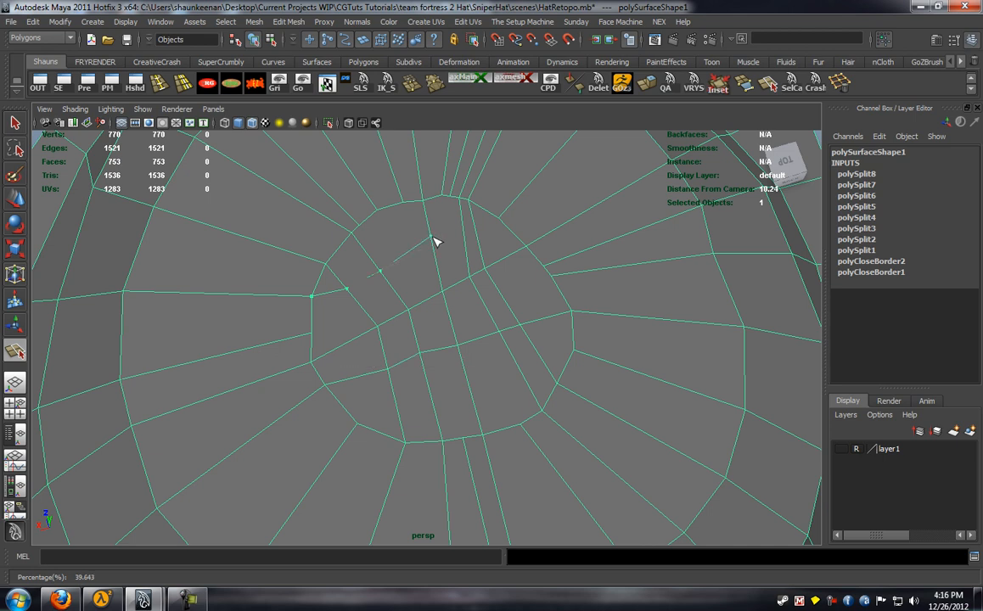
pyautogui.click(478, 237)
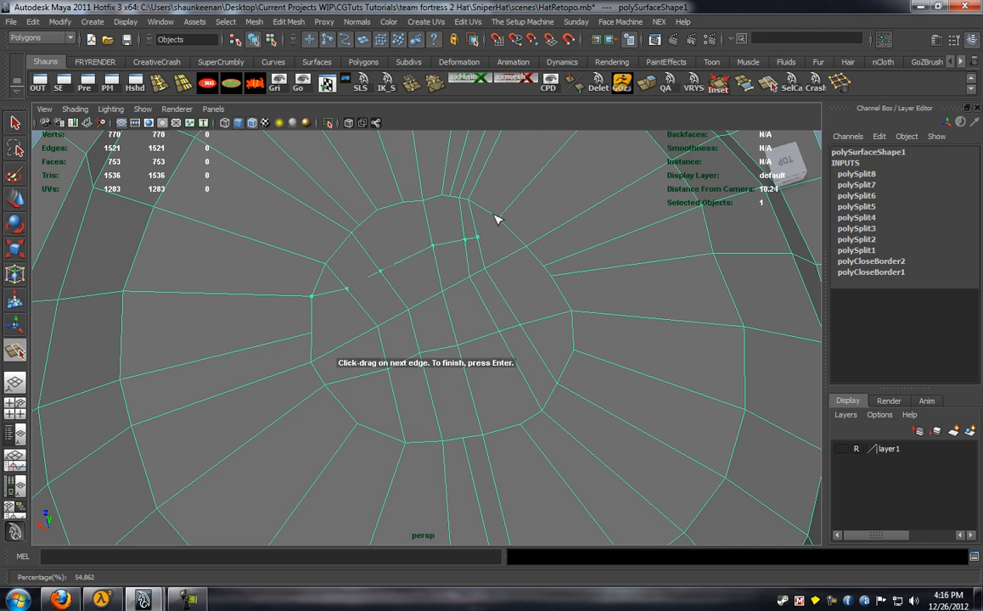
pyautogui.press('Return')
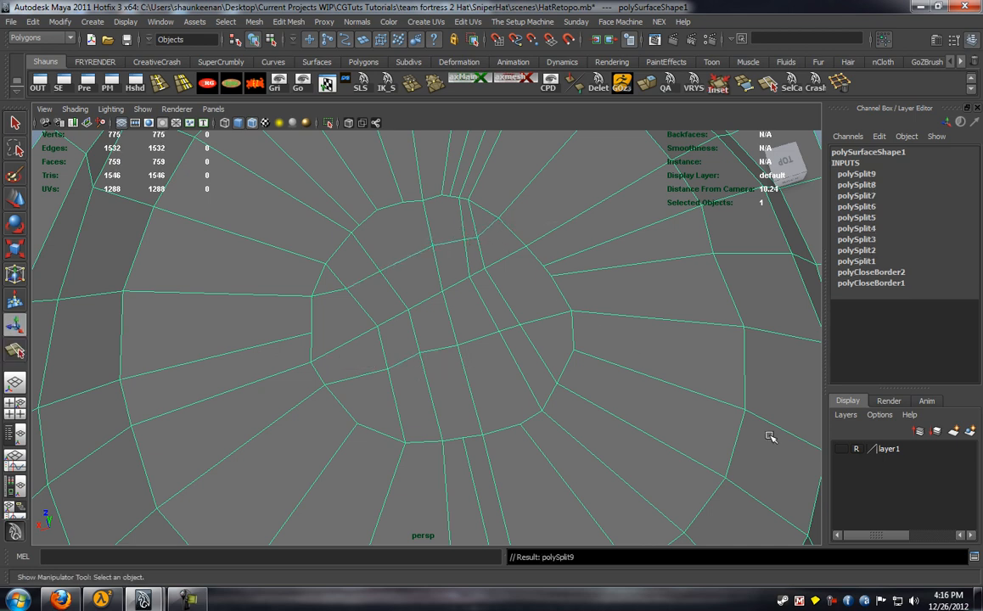
# Show layer1 again and turn X-Ray shading back on over the high-poly hat
pyautogui.click(841, 449)
pyautogui.click(62, 109)
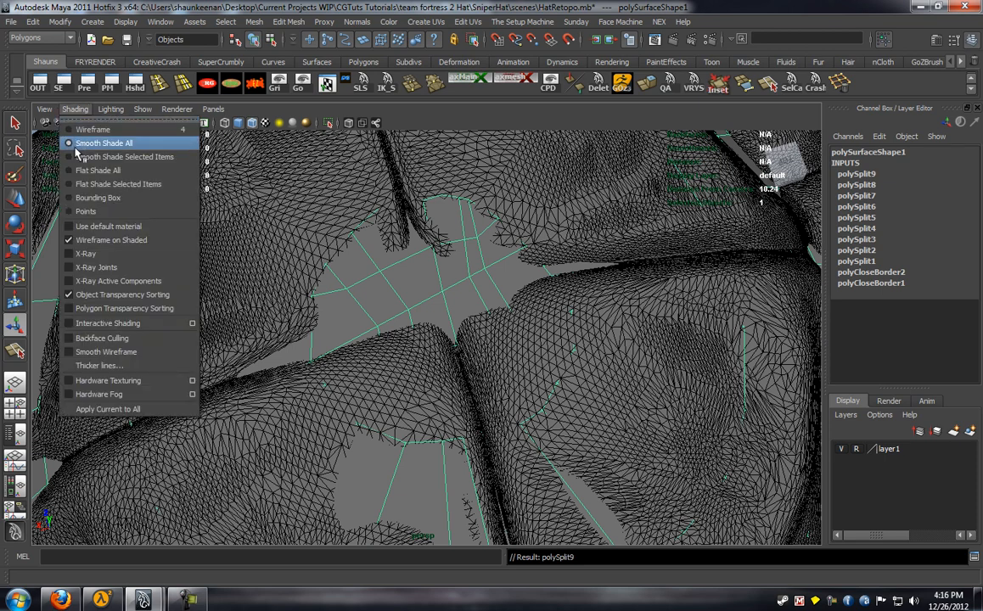
pyautogui.click(98, 238)
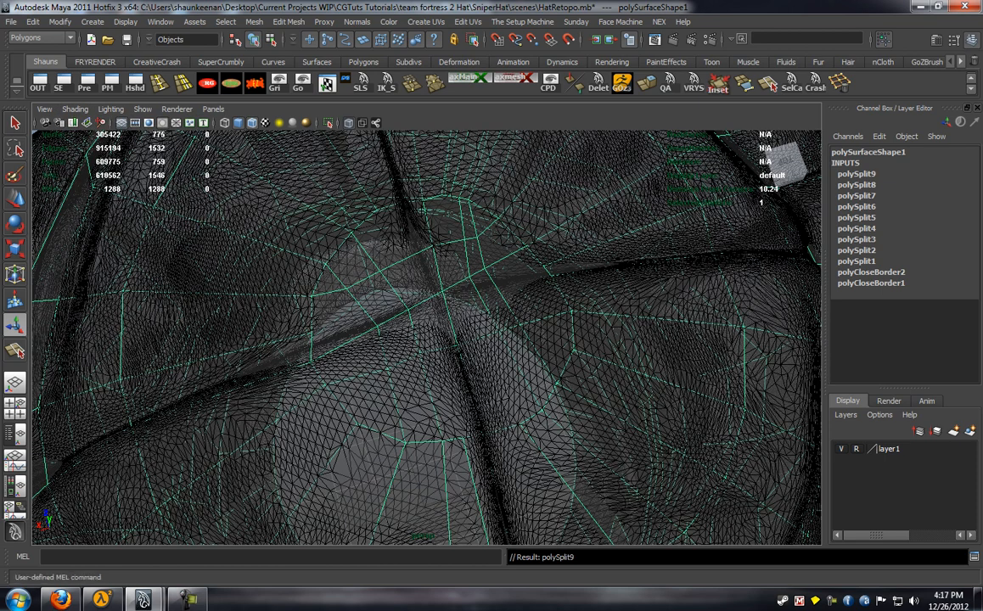
# Adjust the new crown-top vertices with the NEX retopology tool so the mesh follows the high-poly hat's creases and flows evenly
pyautogui.press('y')
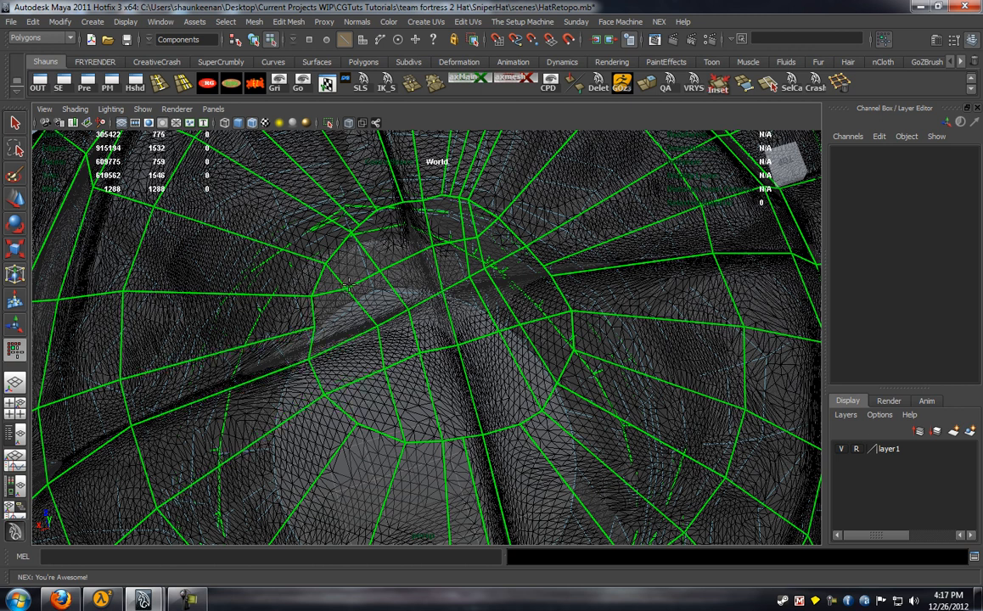
pyautogui.moveTo(380, 321); pyautogui.dragTo(337, 363)
pyautogui.keyDown('alt'); pyautogui.moveTo(326, 316); pyautogui.dragTo(357, 314, button='right'); pyautogui.keyUp('alt')
pyautogui.moveTo(375, 235); pyautogui.dragTo(363, 235)
pyautogui.moveTo(384, 161); pyautogui.dragTo(351, 153)
pyautogui.moveTo(437, 176); pyautogui.dragTo(433, 178)
pyautogui.moveTo(433, 240); pyautogui.dragTo(419, 237)
pyautogui.moveTo(419, 292); pyautogui.dragTo(458, 297)
pyautogui.moveTo(454, 242); pyautogui.dragTo(464, 242)
pyautogui.moveTo(469, 389); pyautogui.dragTo(483, 389)
pyautogui.scroll(-3, 418, 402)
pyautogui.moveTo(434, 389); pyautogui.dragTo(388, 292)
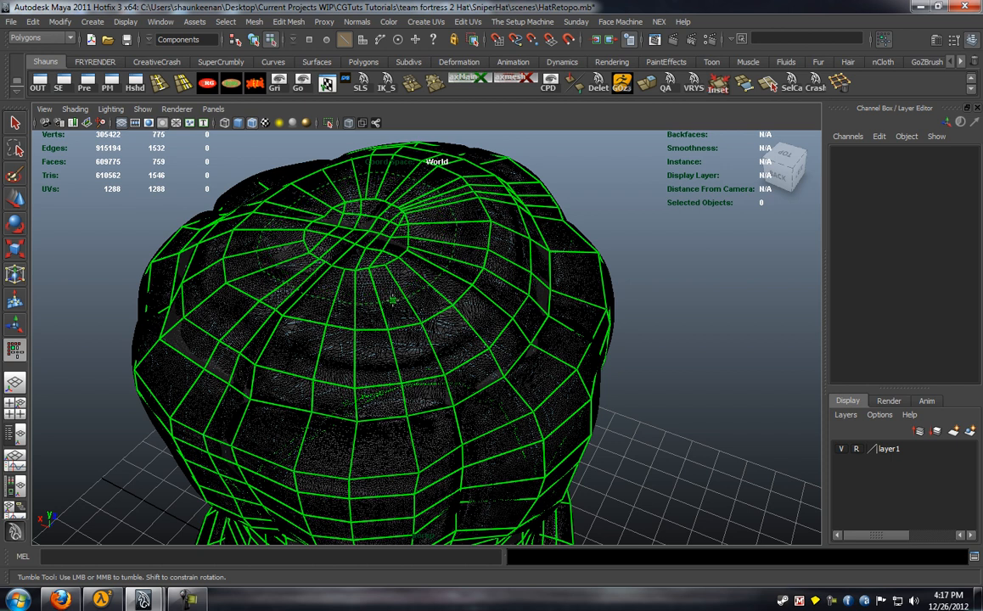
# Try Poke Face on the large filled face in the hat's underside opening, and undo it
pyautogui.keyDown('alt'); pyautogui.moveTo(363, 333); pyautogui.dragTo(470, 192); pyautogui.keyUp('alt')
pyautogui.scroll(5, 449, 219)
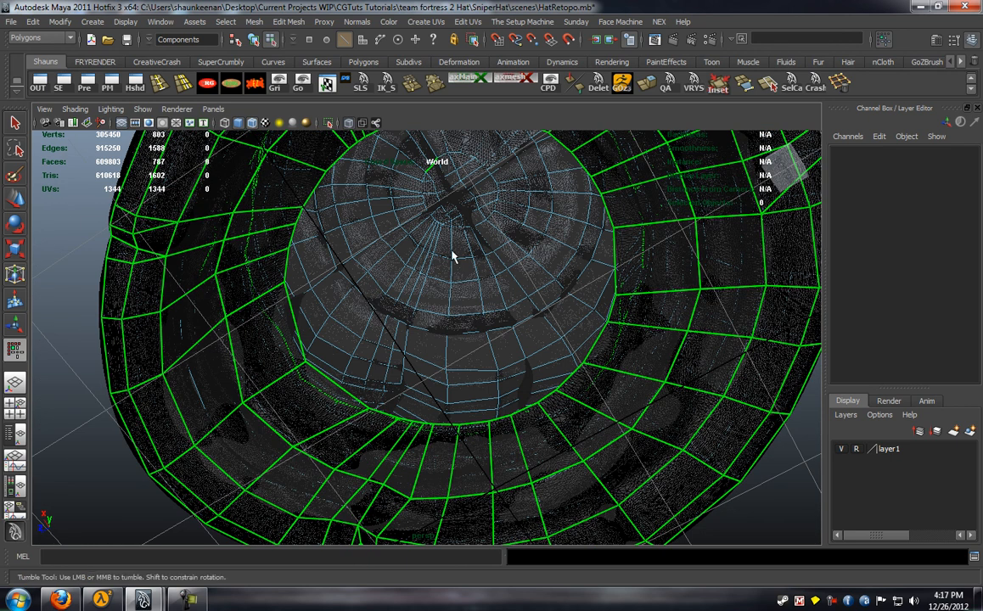
pyautogui.click(457, 248)
pyautogui.moveTo(457, 248); pyautogui.dragTo(459, 274, button='right')
pyautogui.keyDown('alt'); pyautogui.moveTo(448, 272); pyautogui.dragTo(452, 303); pyautogui.keyUp('alt')
pyautogui.click(456, 314)
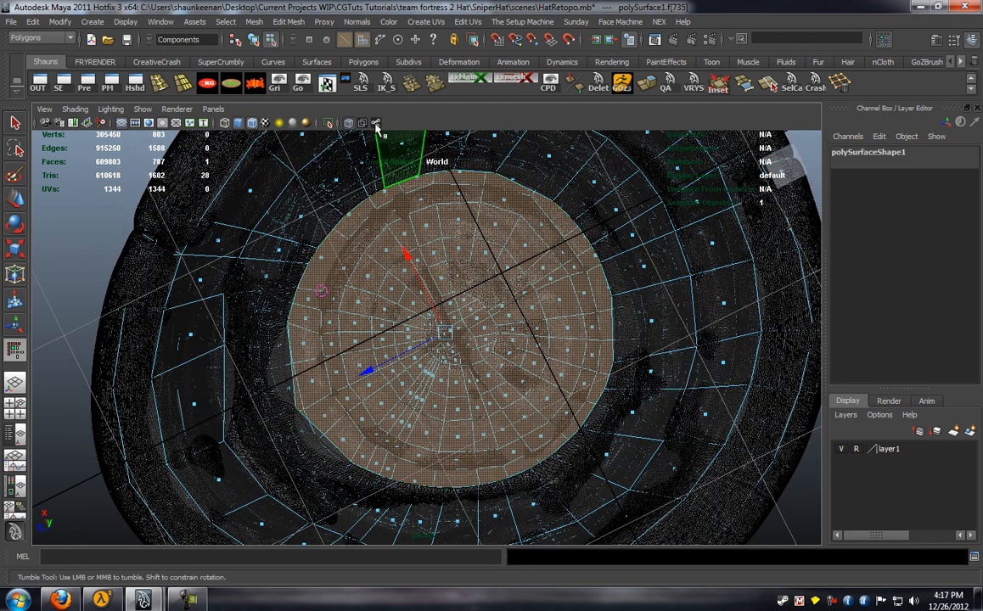
pyautogui.click(288, 21)
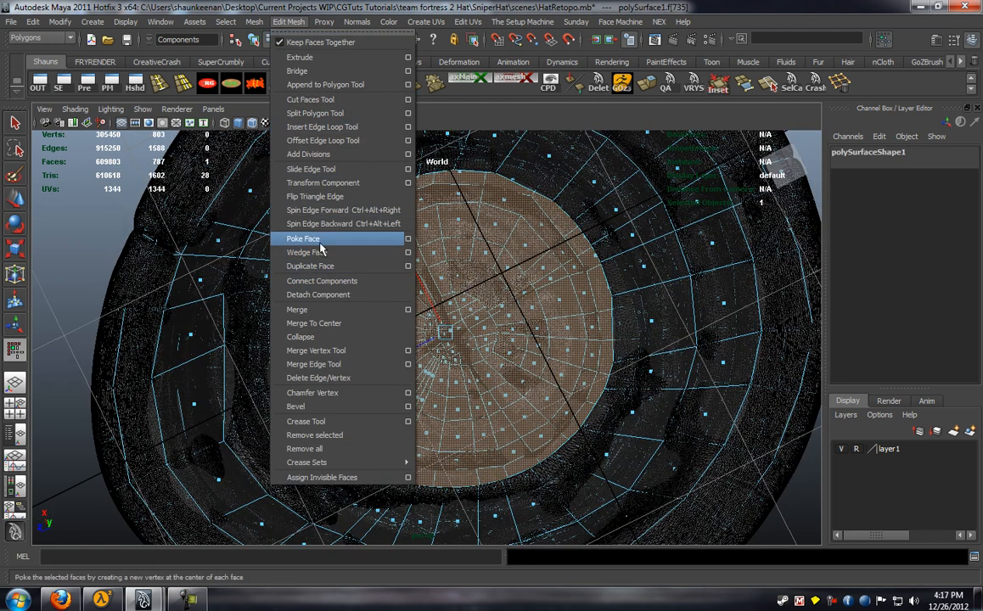
pyautogui.click(303, 239)
pyautogui.keyDown('alt'); pyautogui.moveTo(450, 297); pyautogui.dragTo(416, 277); pyautogui.keyUp('alt')
pyautogui.hotkey('ctrl', 'z')
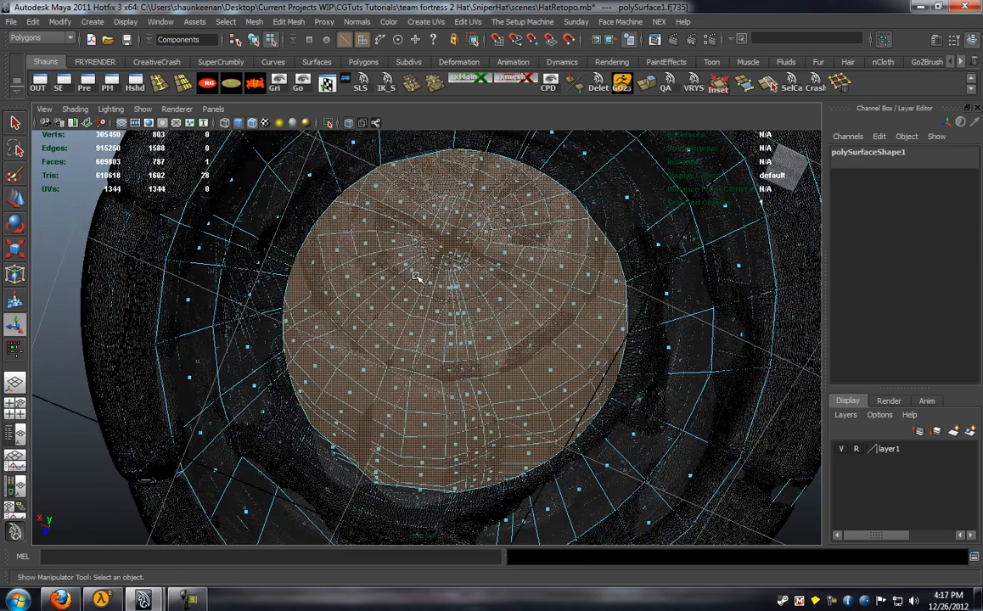
# Hide layer1 and turn off X-Ray shading to show the hat's low-poly underside as a solid surface
pyautogui.click(840, 448)
pyautogui.keyDown('alt'); pyautogui.moveTo(526, 372); pyautogui.dragTo(315, 393); pyautogui.keyUp('alt')
pyautogui.click(63, 352)
pyautogui.click(75, 109)
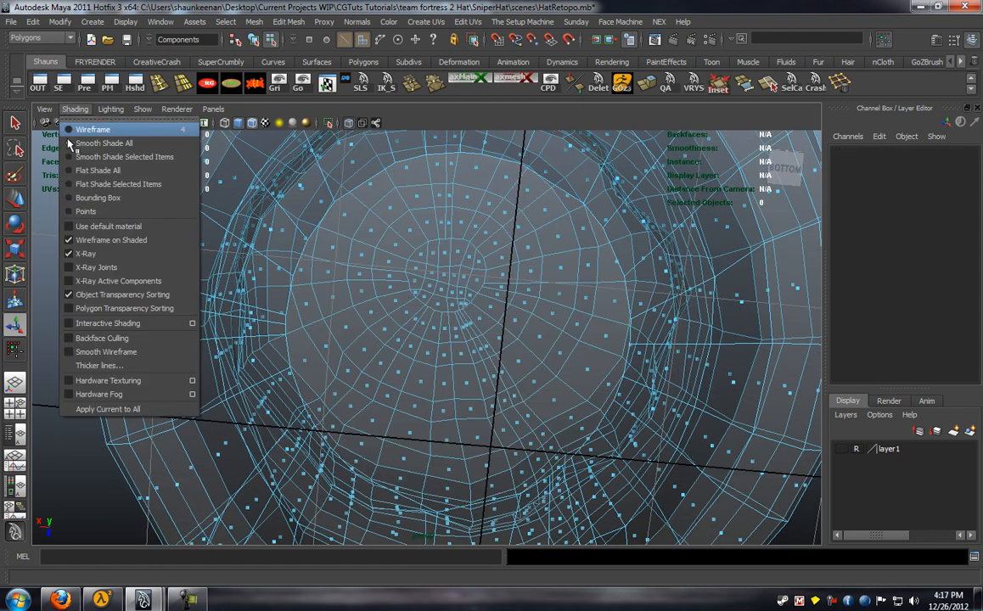
pyautogui.click(68, 246)
pyautogui.keyDown('alt'); pyautogui.moveTo(303, 317); pyautogui.dragTo(372, 325); pyautogui.keyUp('alt')
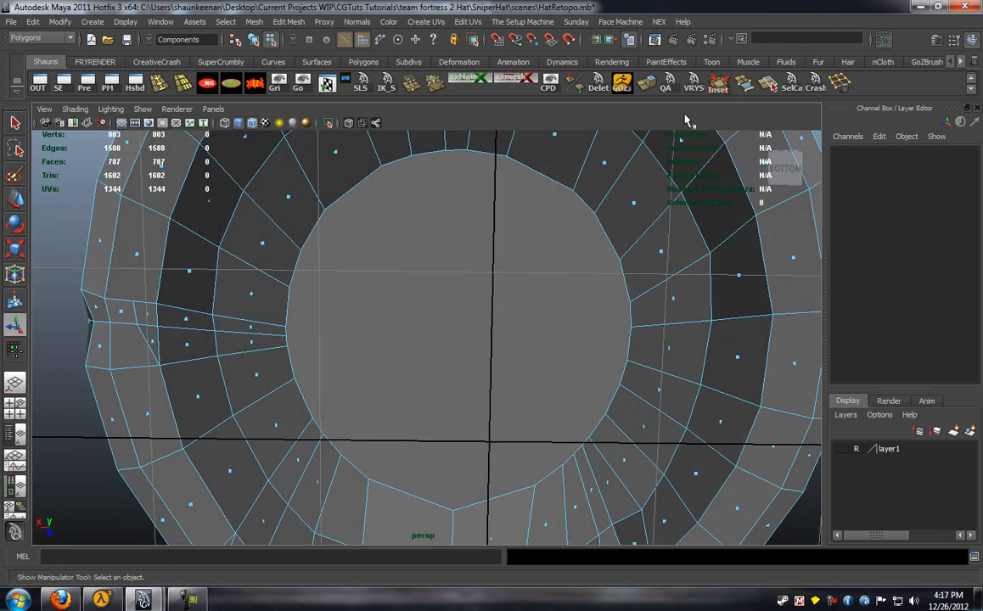
# Split the large underside face lengthwise down its middle with the Split Polygon Tool, between two opposite border vertices
pyautogui.click(768, 82)
pyautogui.keyDown('alt'); pyautogui.moveTo(483, 189); pyautogui.dragTo(485, 215, button='middle'); pyautogui.keyUp('alt')
pyautogui.moveTo(490, 182); pyautogui.dragTo(525, 192)
pyautogui.keyDown('alt'); pyautogui.moveTo(455, 459); pyautogui.dragTo(432, 452); pyautogui.keyUp('alt')
pyautogui.click(448, 465)
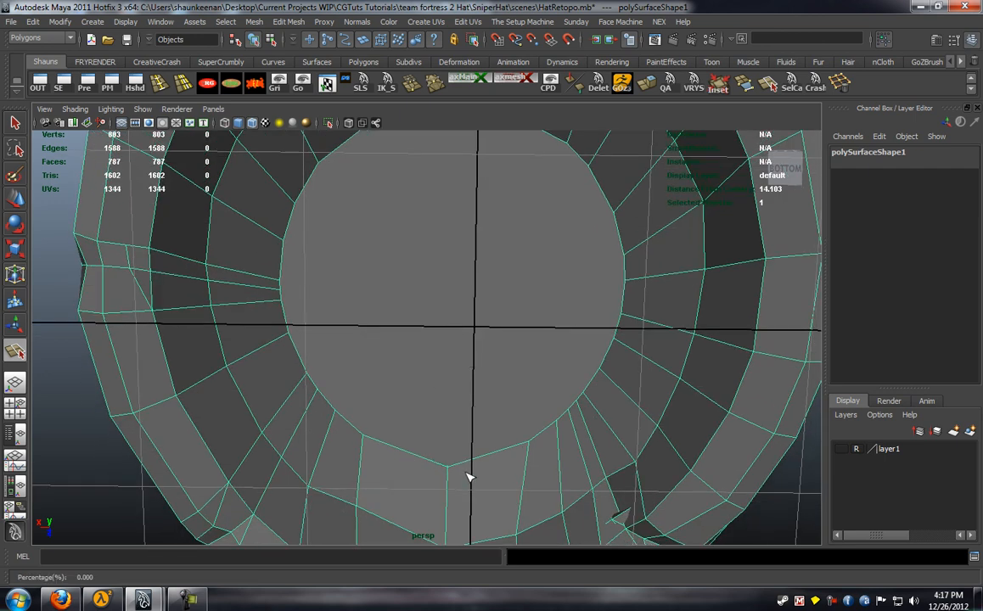
pyautogui.press('Return')
pyautogui.keyDown('alt'); pyautogui.moveTo(439, 274); pyautogui.dragTo(435, 339); pyautogui.keyUp('alt')
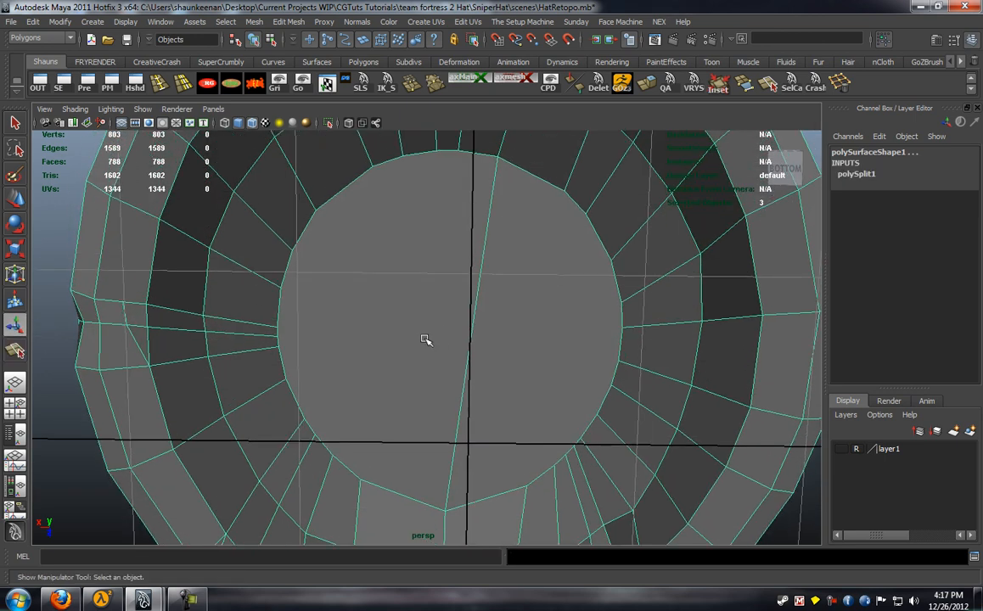
# Split the underside disc crosswise through its middle edge, ending at a border vertex on each side
pyautogui.press('y')
pyautogui.click(293, 251)
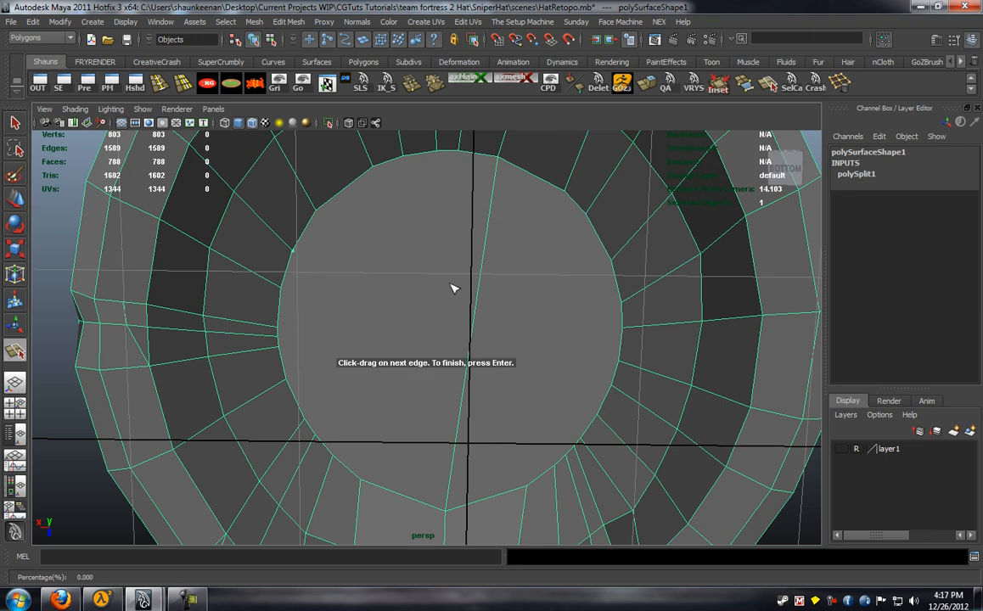
pyautogui.moveTo(481, 264); pyautogui.dragTo(474, 313)
pyautogui.moveTo(619, 349); pyautogui.dragTo(623, 370)
pyautogui.press('t')
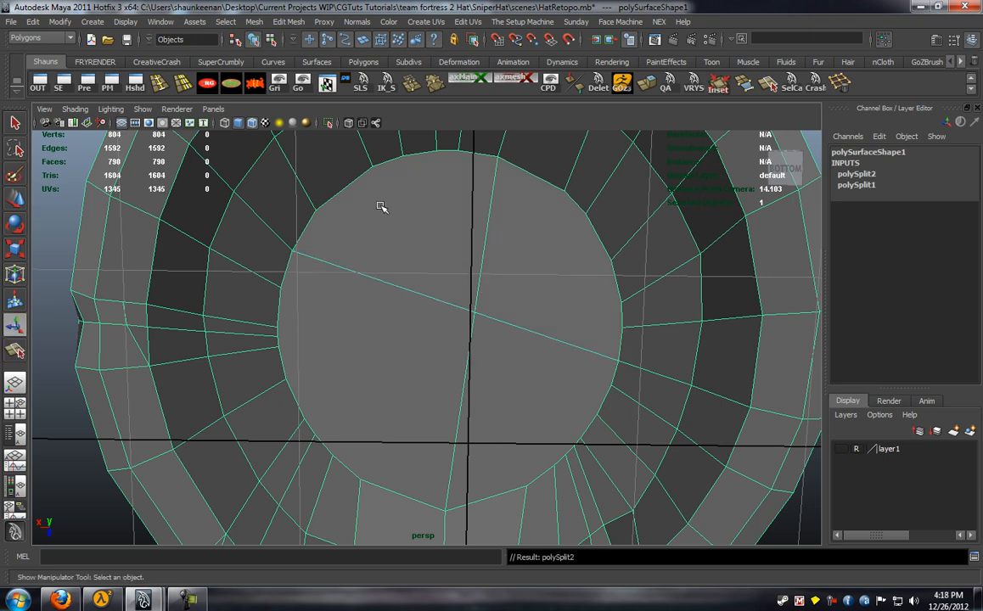
# Split the left half of the underside disc lengthwise through the crosswise edge, between two border vertices
pyautogui.press('y')
pyautogui.click(371, 168)
pyautogui.moveTo(357, 270)
pyautogui.mouseDown()
pyautogui.moveTo(345, 272)
pyautogui.moveTo(363, 275)
pyautogui.mouseUp()
pyautogui.moveTo(311, 436); pyautogui.dragTo(323, 442)
pyautogui.press('Return')
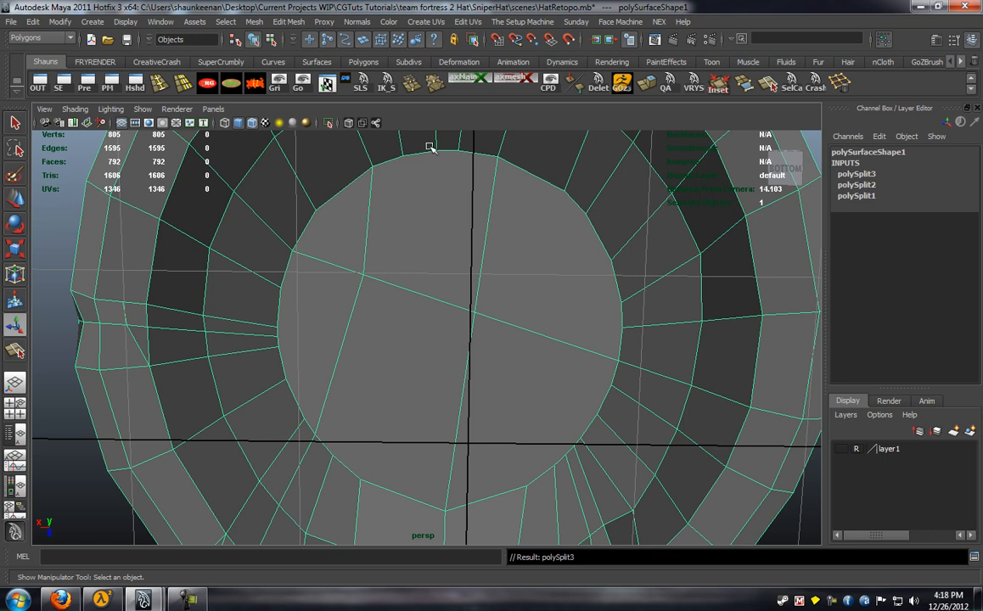
# Split the right half of the underside disc lengthwise through the crosswise edge, between two border vertices
pyautogui.press('y')
pyautogui.click(563, 188)
pyautogui.moveTo(528, 327); pyautogui.dragTo(533, 334)
pyautogui.moveTo(528, 481); pyautogui.dragTo(525, 496)
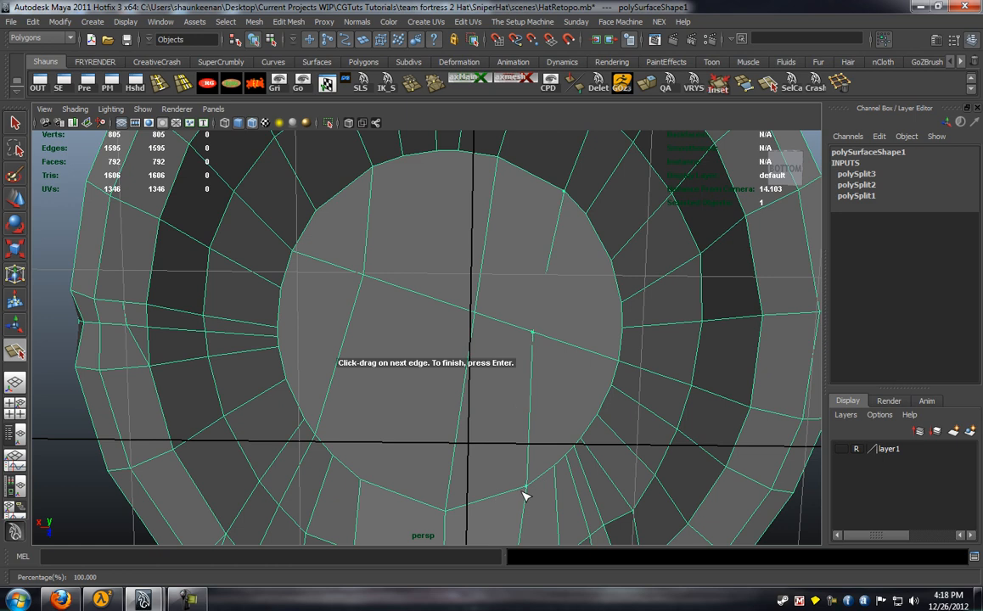
pyautogui.press('Return')
# Split the upper part of the underside disc crosswise through its three lengthwise edges, from border vertex to border vertex
pyautogui.press('y')
pyautogui.moveTo(610, 258)
pyautogui.mouseDown()
pyautogui.moveTo(621, 277)
pyautogui.moveTo(616, 270)
pyautogui.mouseUp()
pyautogui.moveTo(548, 279); pyautogui.dragTo(447, 265)
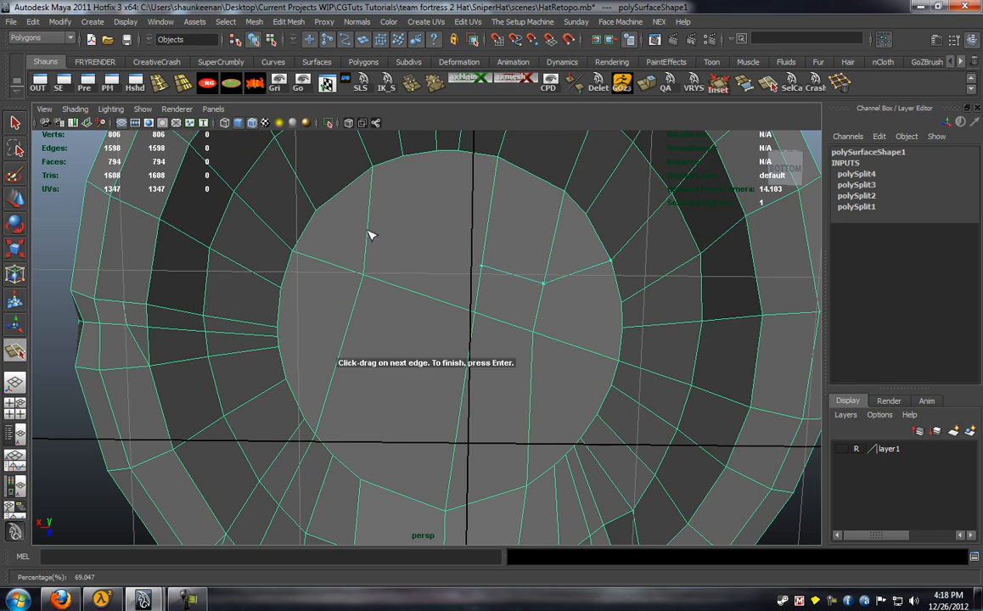
pyautogui.moveTo(315, 210); pyautogui.dragTo(309, 217)
pyautogui.press('Return')
# Split the lower part of the underside disc crosswise through its three lengthwise edges, from border vertex to border vertex
pyautogui.press('y')
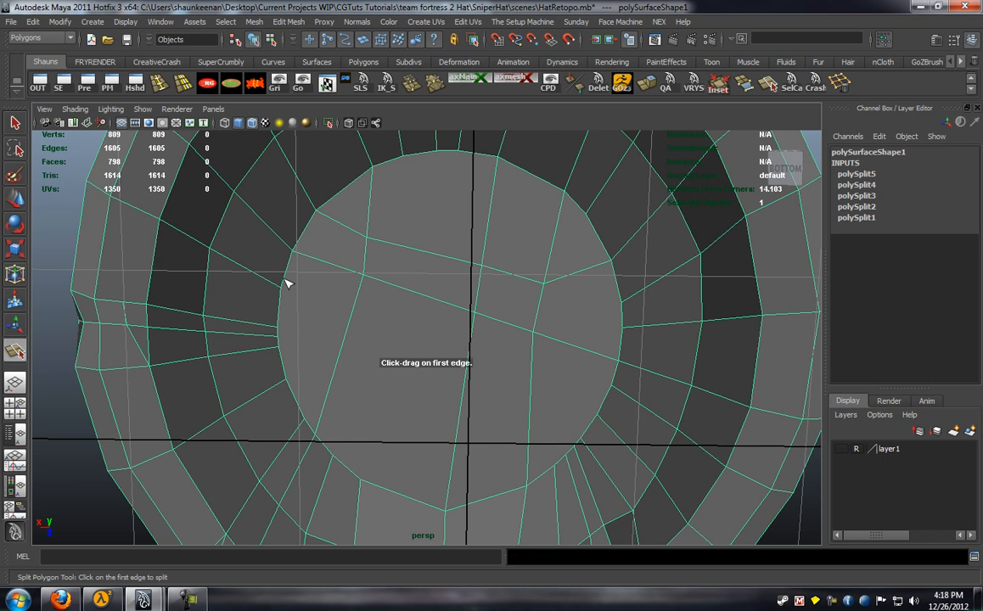
pyautogui.click(284, 289)
pyautogui.click(348, 327)
pyautogui.moveTo(473, 362); pyautogui.dragTo(463, 389)
pyautogui.click(529, 375)
pyautogui.moveTo(529, 375); pyautogui.dragTo(529, 411)
pyautogui.moveTo(580, 434); pyautogui.dragTo(579, 447)
pyautogui.press('t')
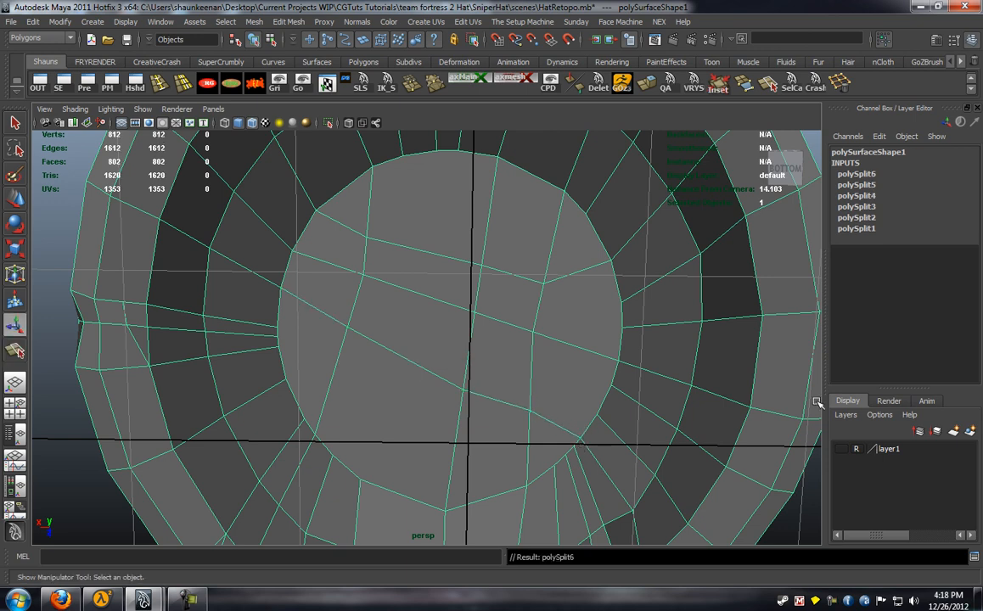
# Inspect the subdivided underside and the whole hat in smooth mesh preview, and return the mesh to its unsmoothed display
pyautogui.click(840, 82)
pyautogui.press('F10')
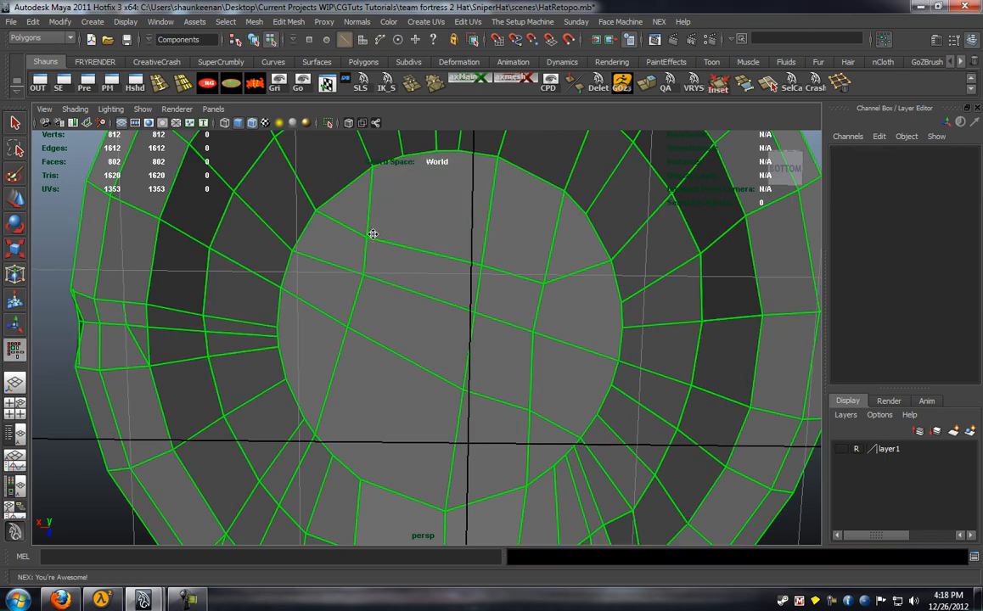
pyautogui.keyDown('alt'); pyautogui.moveTo(366, 234); pyautogui.dragTo(342, 445); pyautogui.keyUp('alt')
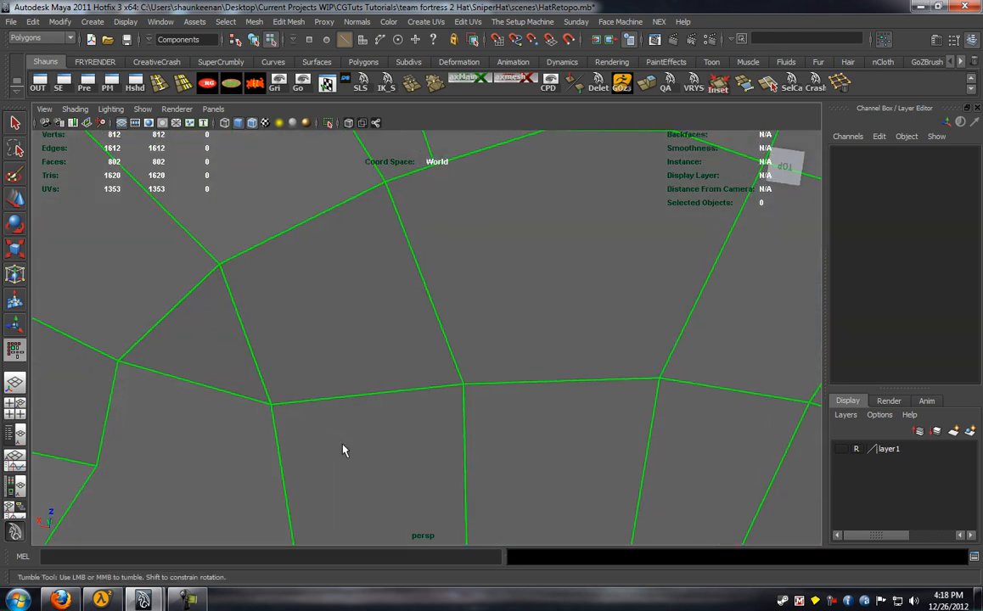
pyautogui.scroll(-5, 365, 388)
pyautogui.keyDown('alt'); pyautogui.moveTo(365, 386); pyautogui.dragTo(345, 356, button='middle'); pyautogui.keyUp('alt')
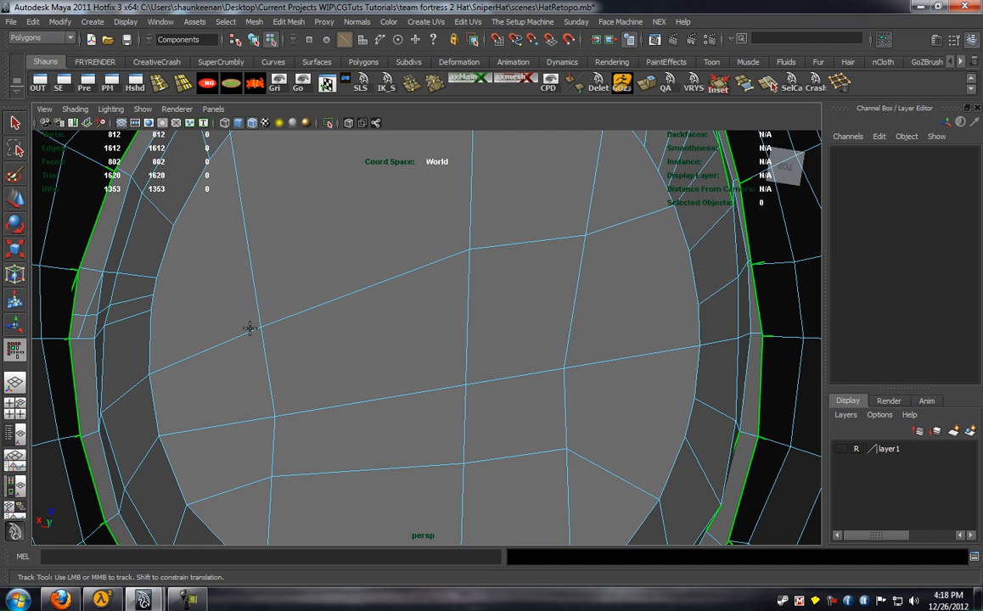
pyautogui.keyDown('alt'); pyautogui.moveTo(248, 335); pyautogui.dragTo(254, 318); pyautogui.keyUp('alt')
pyautogui.keyDown('alt'); pyautogui.moveTo(267, 248); pyautogui.dragTo(271, 173); pyautogui.keyUp('alt')
pyautogui.press('3')
pyautogui.scroll(-5, 373, 270)
pyautogui.keyDown('alt'); pyautogui.moveTo(384, 298); pyautogui.dragTo(599, 354); pyautogui.keyUp('alt')
pyautogui.moveTo(433, 255); pyautogui.dragTo(489, 238, button='right')
pyautogui.scroll(-5, 435, 271)
pyautogui.scroll(3, 435, 270)
pyautogui.keyDown('alt'); pyautogui.moveTo(430, 331); pyautogui.dragTo(488, 323); pyautogui.keyUp('alt')
pyautogui.click(488, 322)
pyautogui.press('1')
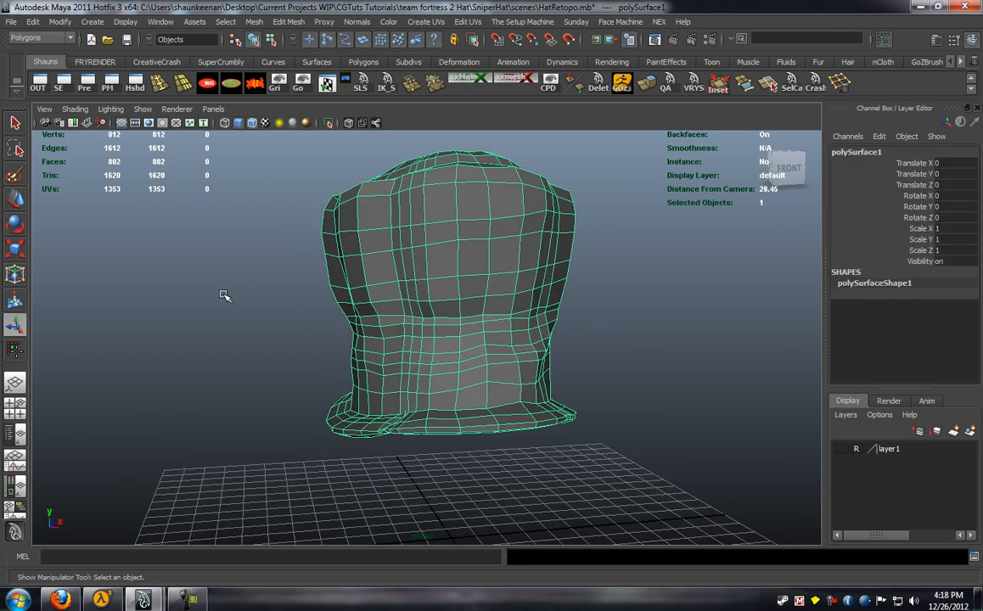
# Examine the fold in the brim and the surrounding edges up close in edge mode
pyautogui.keyDown('alt'); pyautogui.moveTo(185, 182); pyautogui.dragTo(365, 257); pyautogui.keyUp('alt')
pyautogui.click(261, 310)
pyautogui.keyDown('alt'); pyautogui.moveTo(285, 329); pyautogui.dragTo(322, 397); pyautogui.keyUp('alt')
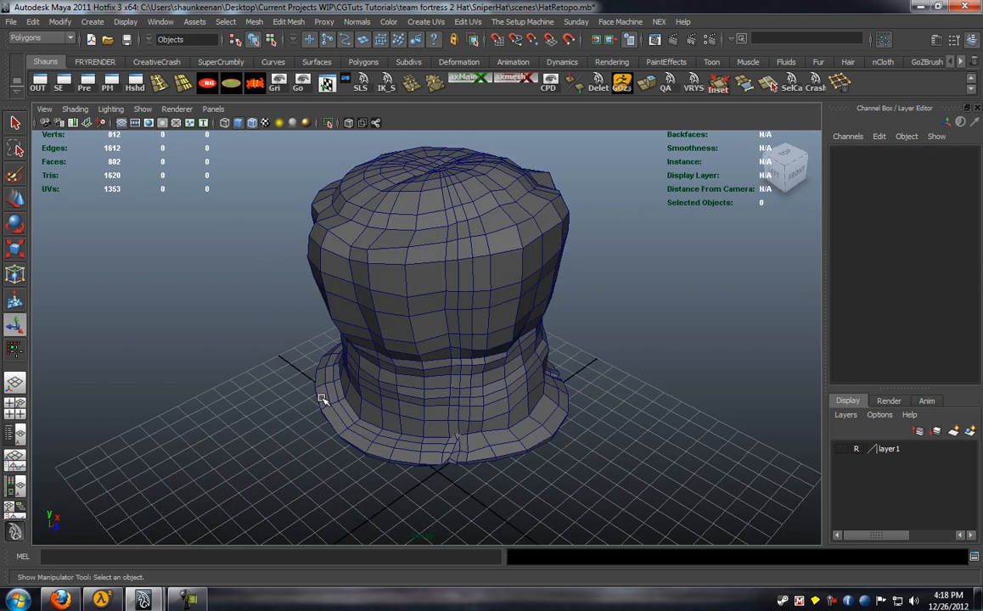
pyautogui.keyDown('alt'); pyautogui.moveTo(323, 398); pyautogui.dragTo(319, 319, button='middle'); pyautogui.keyUp('alt')
pyautogui.keyDown('alt'); pyautogui.moveTo(318, 319); pyautogui.dragTo(410, 349, button='right'); pyautogui.keyUp('alt')
pyautogui.click(475, 336)
pyautogui.rightClick(498, 319)
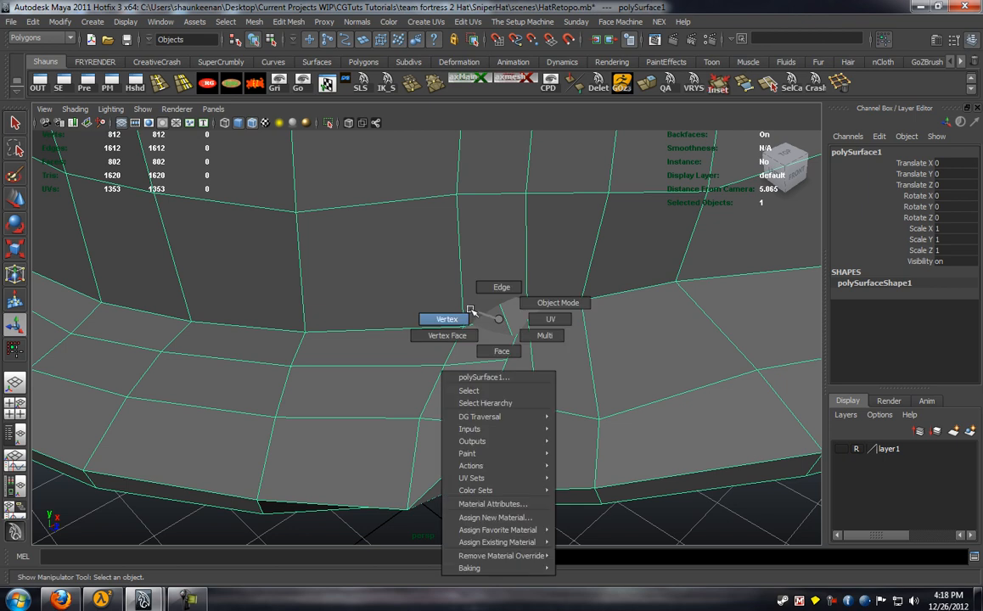
pyautogui.click(491, 288)
pyautogui.click(527, 349)
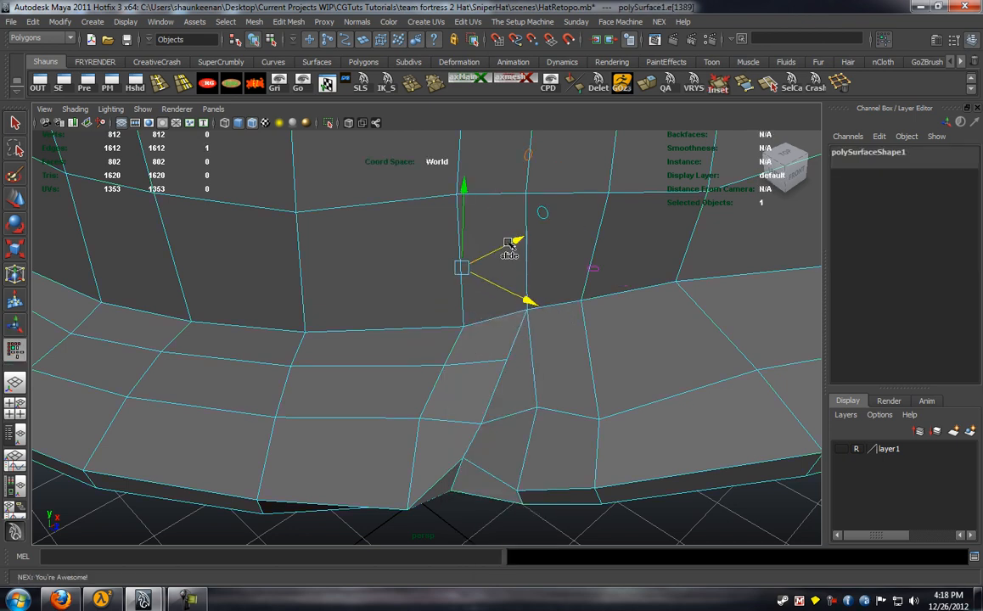
pyautogui.keyDown('alt'); pyautogui.moveTo(511, 256); pyautogui.dragTo(442, 309, button='right'); pyautogui.keyUp('alt')
pyautogui.keyDown('alt'); pyautogui.moveTo(441, 310); pyautogui.dragTo(301, 338); pyautogui.keyUp('alt')
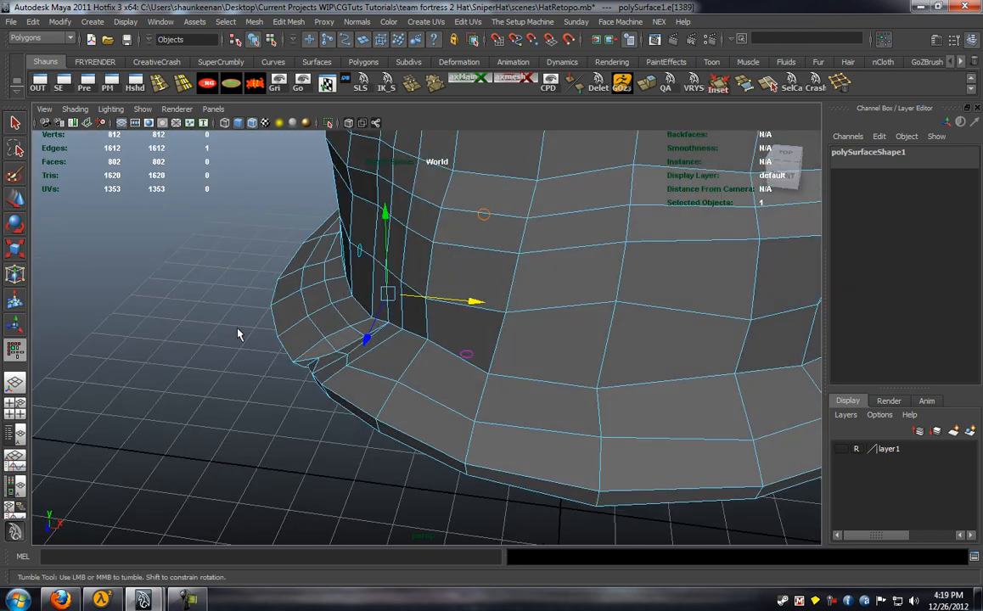
pyautogui.click(301, 338)
# Check the edge flow around the brim and lower crown from all sides of the hat
pyautogui.keyDown('alt'); pyautogui.moveTo(577, 356); pyautogui.dragTo(498, 373, button='right'); pyautogui.keyUp('alt')
pyautogui.keyDown('alt'); pyautogui.moveTo(498, 373); pyautogui.dragTo(182, 361, button='middle'); pyautogui.keyUp('alt')
pyautogui.keyDown('alt'); pyautogui.moveTo(182, 361); pyautogui.dragTo(229, 364, button='right'); pyautogui.keyUp('alt')
pyautogui.keyDown('alt'); pyautogui.moveTo(229, 365); pyautogui.dragTo(295, 365); pyautogui.keyUp('alt')
pyautogui.keyDown('alt'); pyautogui.moveTo(509, 368); pyautogui.dragTo(410, 373, button='right'); pyautogui.keyUp('alt')
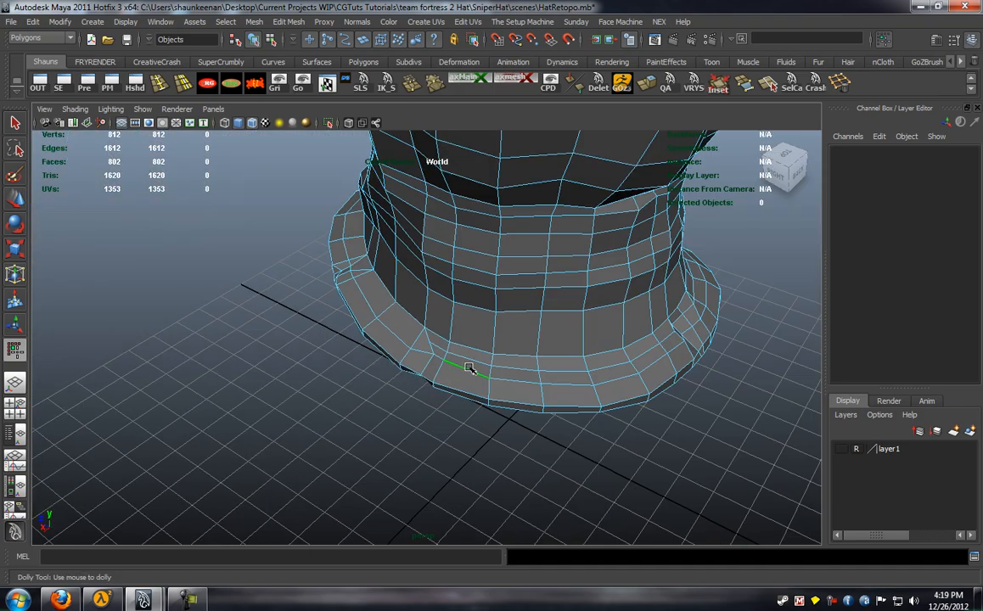
pyautogui.keyDown('alt'); pyautogui.moveTo(410, 373); pyautogui.dragTo(292, 371, button='middle'); pyautogui.keyUp('alt')
pyautogui.keyDown('alt'); pyautogui.moveTo(292, 371); pyautogui.dragTo(390, 367, button='right'); pyautogui.keyUp('alt')
pyautogui.keyDown('alt'); pyautogui.moveTo(390, 368); pyautogui.dragTo(240, 352); pyautogui.keyUp('alt')
pyautogui.keyDown('alt'); pyautogui.moveTo(240, 352); pyautogui.dragTo(412, 373, button='middle'); pyautogui.keyUp('alt')
pyautogui.keyDown('alt'); pyautogui.moveTo(412, 373); pyautogui.dragTo(338, 375); pyautogui.keyUp('alt')
pyautogui.keyDown('alt'); pyautogui.moveTo(338, 375); pyautogui.dragTo(246, 357, button='right'); pyautogui.keyUp('alt')
pyautogui.keyDown('alt'); pyautogui.moveTo(246, 357); pyautogui.dragTo(497, 310); pyautogui.keyUp('alt')
pyautogui.keyDown('alt'); pyautogui.moveTo(503, 363); pyautogui.dragTo(560, 424, button='middle'); pyautogui.keyUp('alt')
pyautogui.keyDown('alt'); pyautogui.moveTo(469, 374); pyautogui.dragTo(574, 417); pyautogui.keyUp('alt')
# Soften the edge normals of the whole low-poly hat mesh and check its shading
pyautogui.press('t')
pyautogui.click(478, 272)
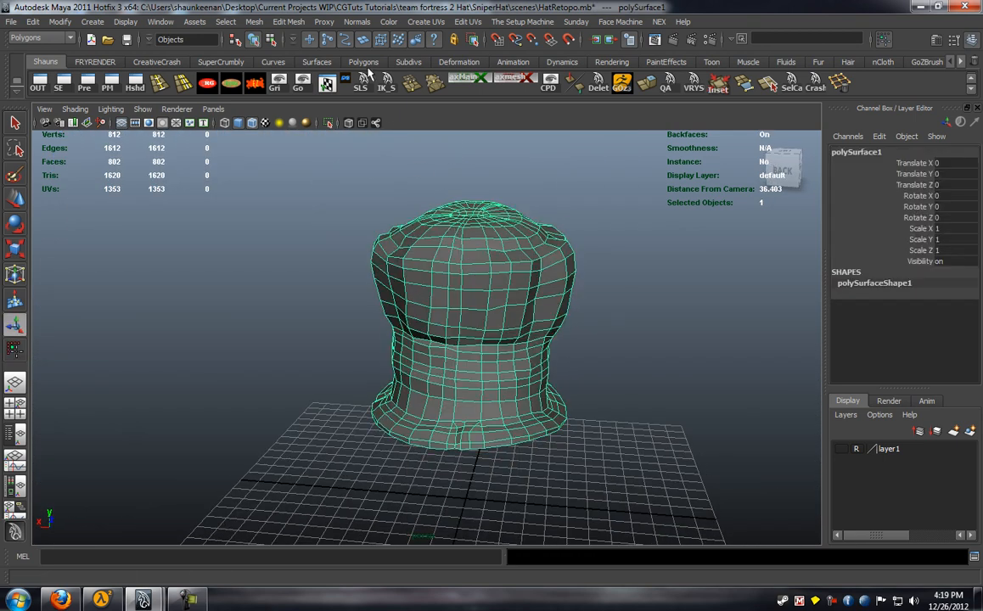
pyautogui.click(356, 21)
pyautogui.click(368, 155)
pyautogui.click(290, 318)
pyautogui.keyDown('alt'); pyautogui.moveTo(289, 318); pyautogui.dragTo(577, 318); pyautogui.keyUp('alt')
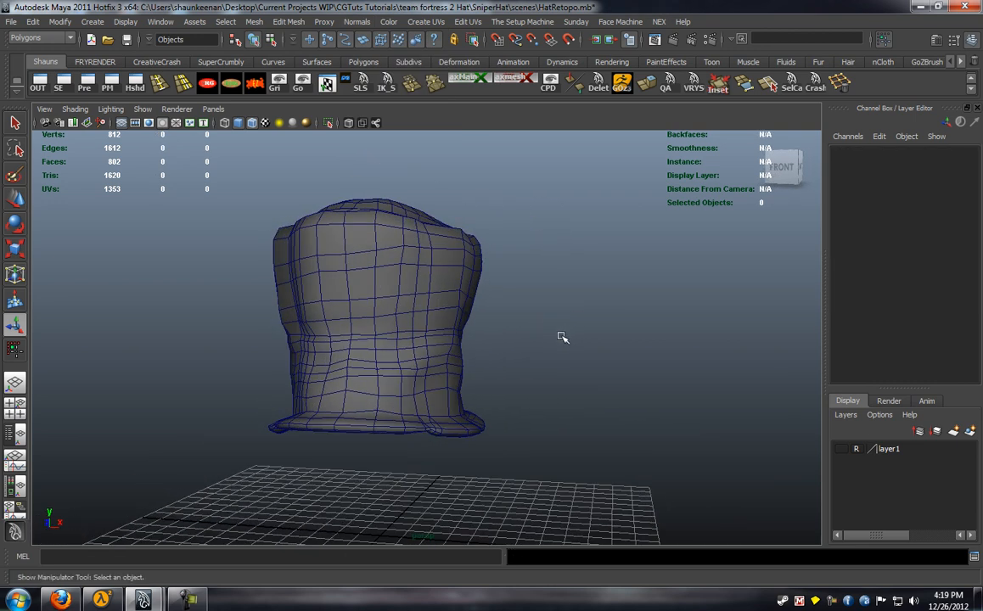
pyautogui.scroll(-3, 585, 322)
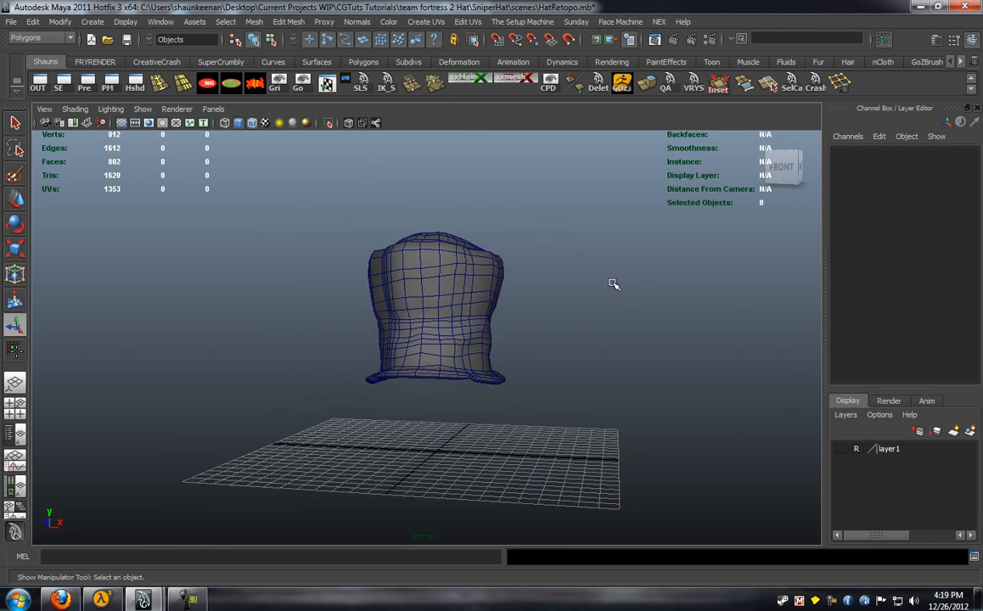